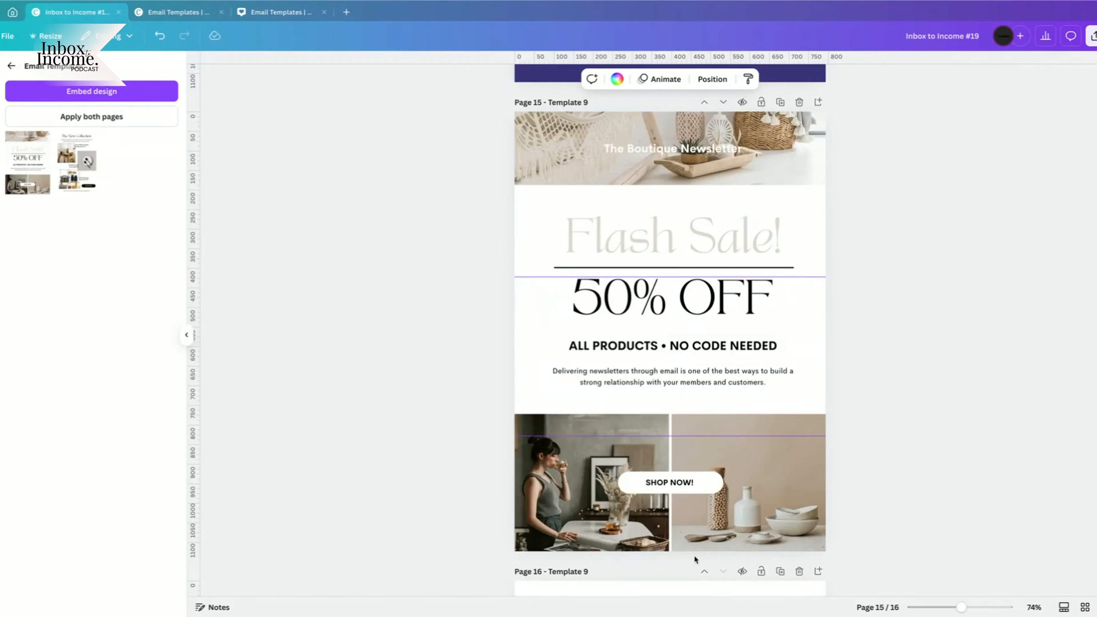
# Switch to the Banner Images design in Canva and inspect its hammock banner page.
pyautogui.scroll(-10, 697, 560)
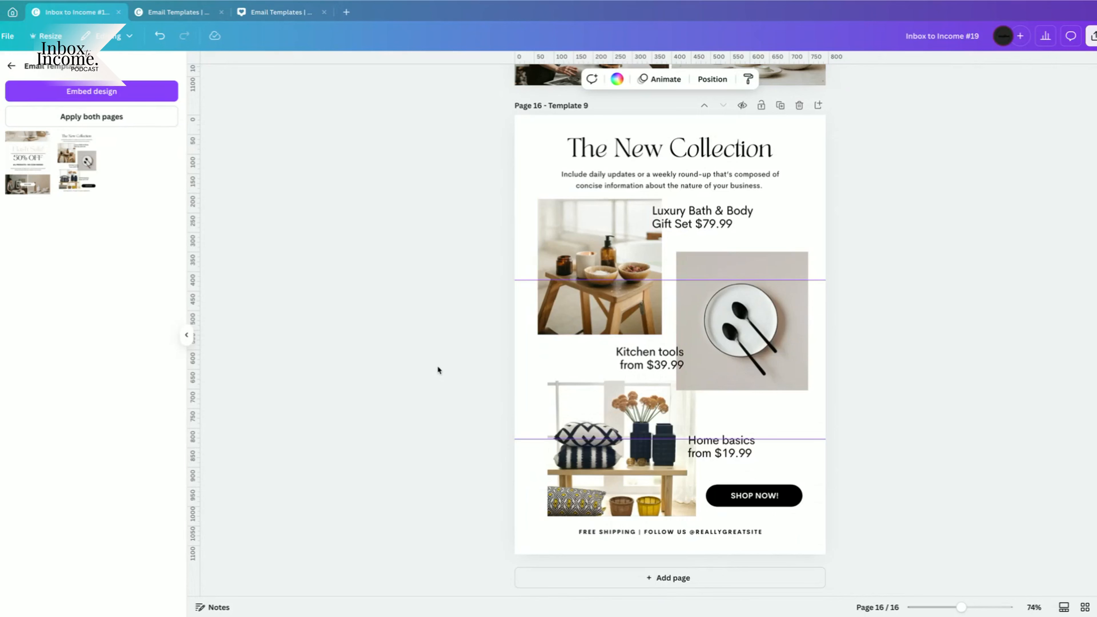
pyautogui.scroll(10, 618, 452)
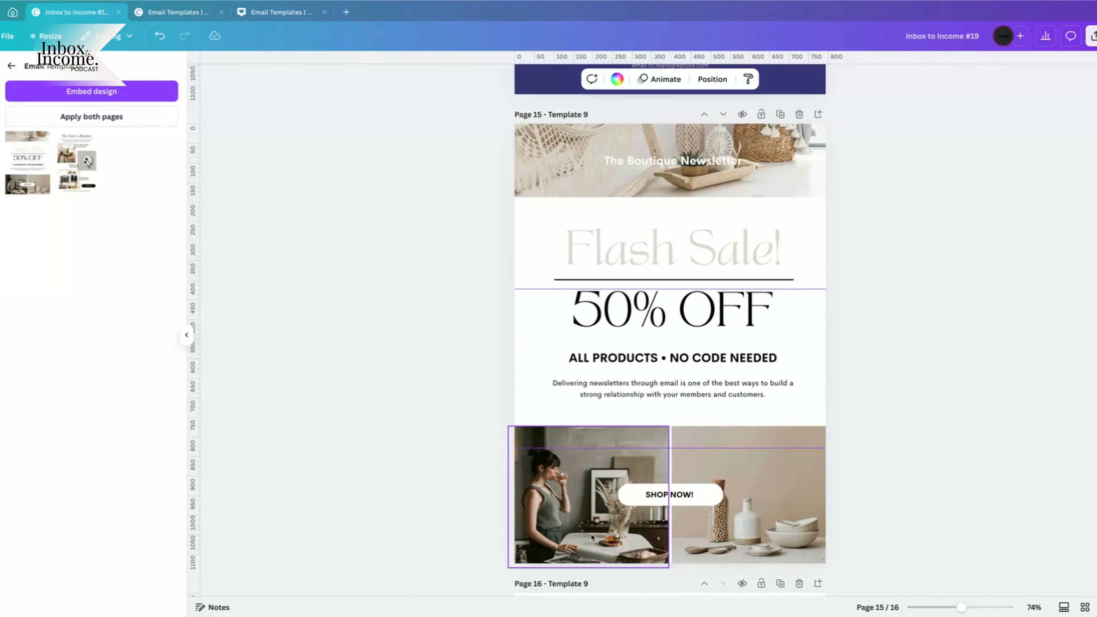
pyautogui.scroll(-10, 741, 504)
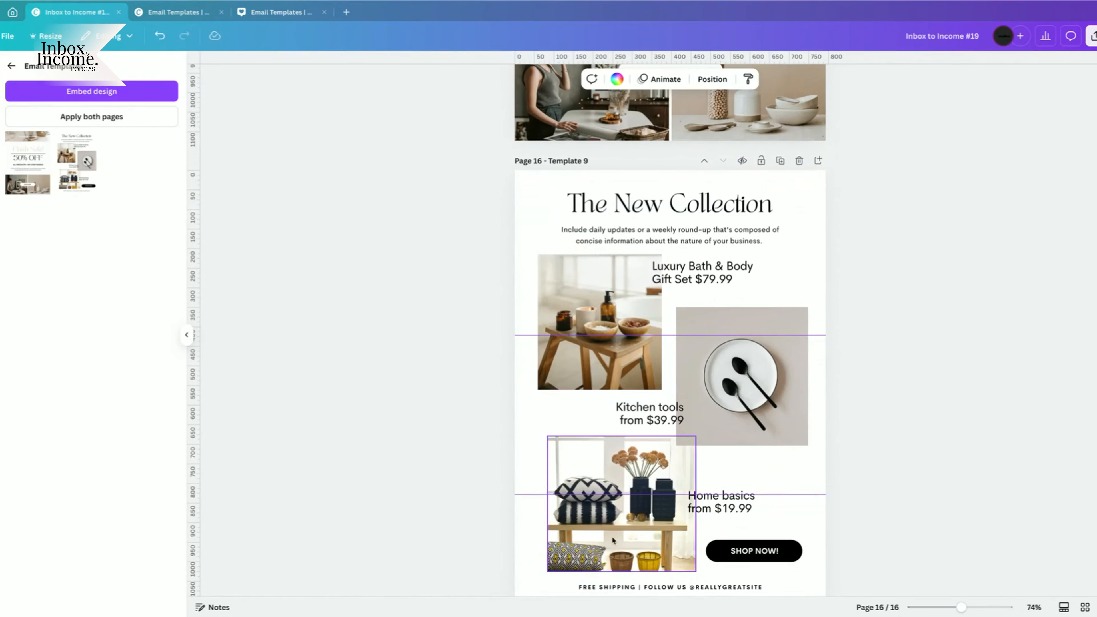
pyautogui.scroll(10, 647, 411)
pyautogui.scroll(5, 648, 411)
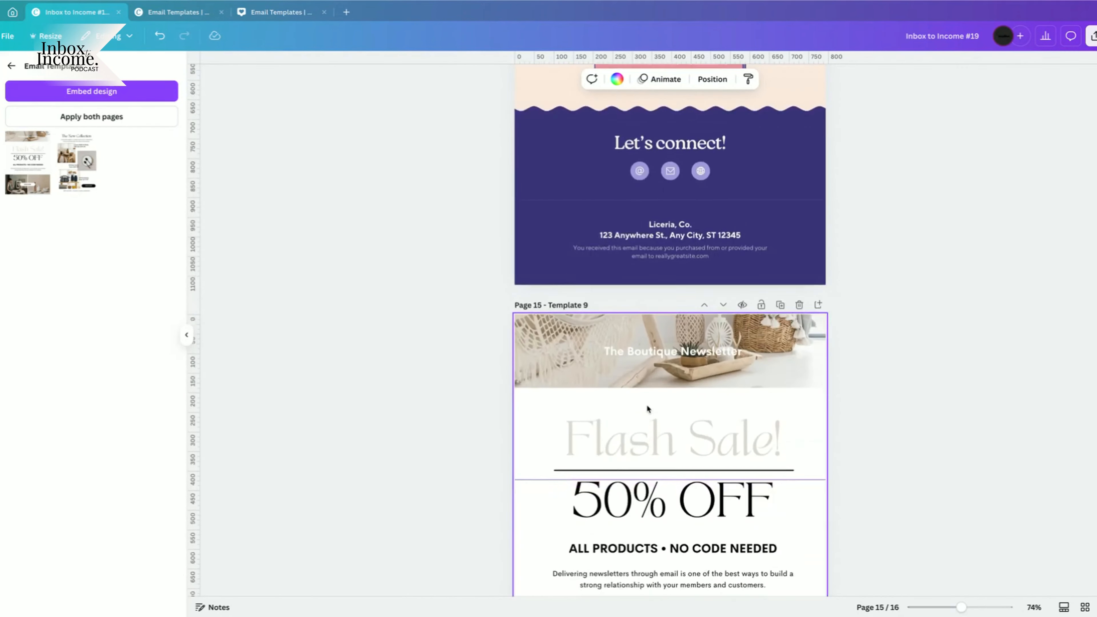
pyautogui.scroll(-5, 646, 409)
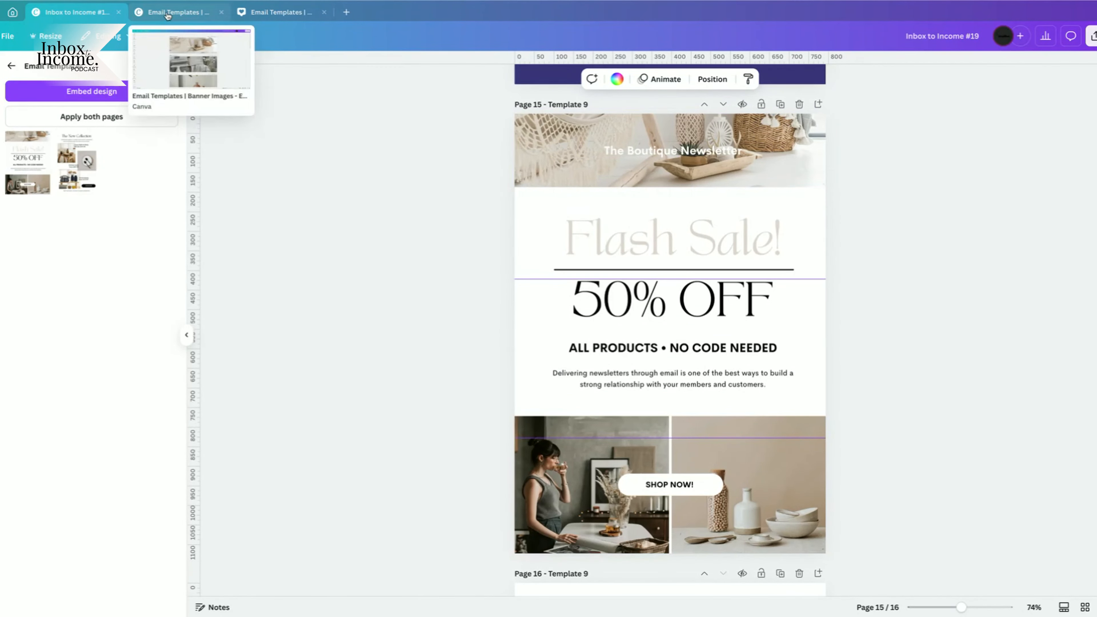
pyautogui.click(182, 12)
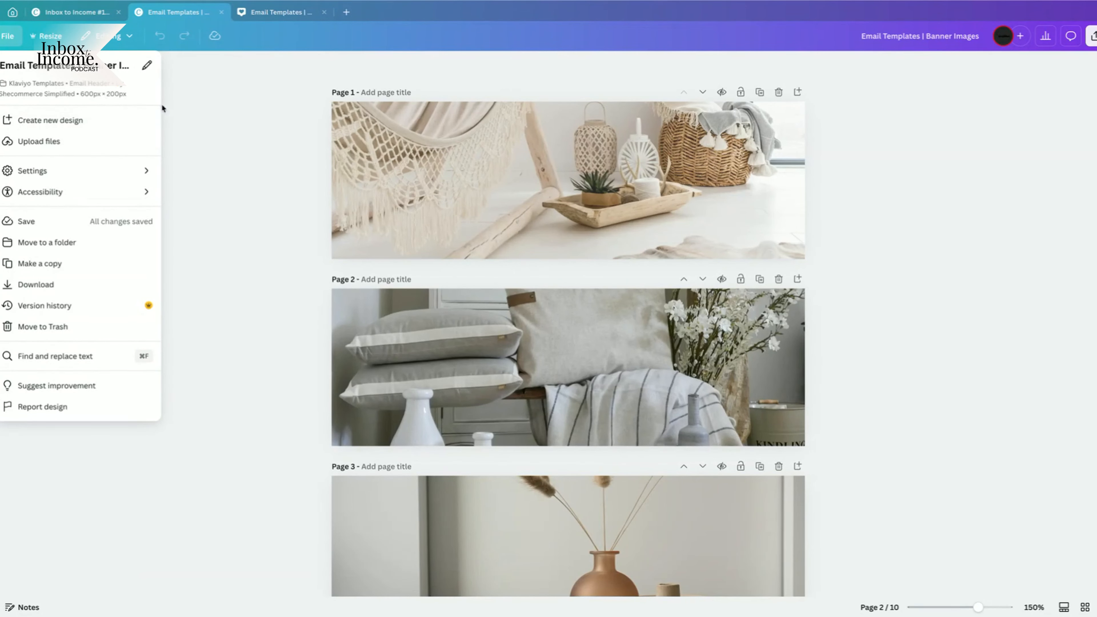
pyautogui.click(503, 169)
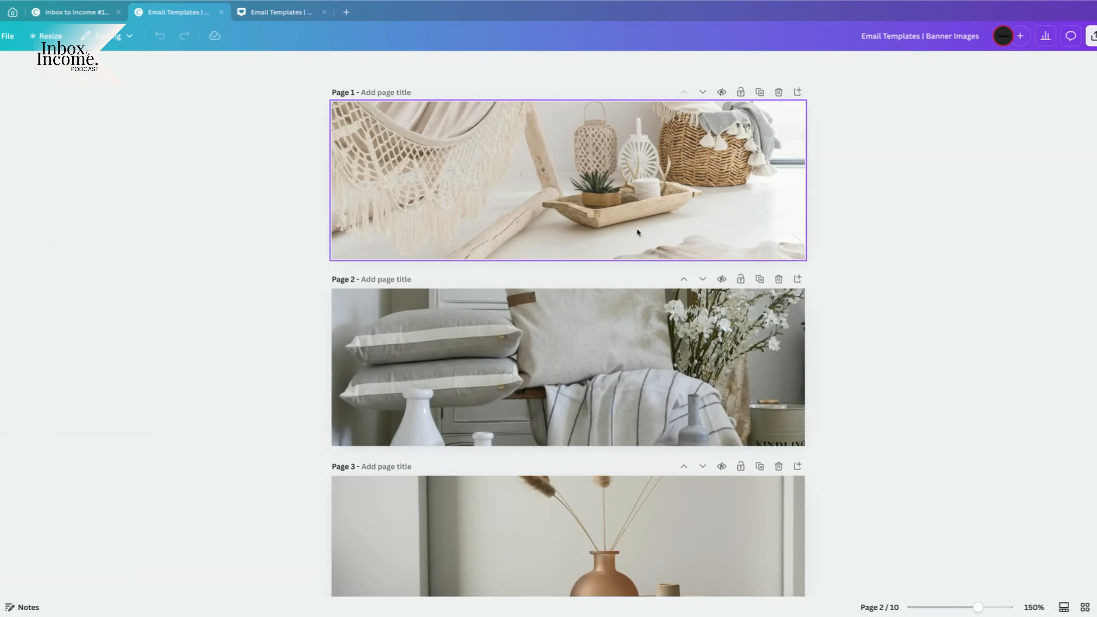
pyautogui.click(643, 295)
pyautogui.scroll(-3, 587, 392)
pyautogui.scroll(-1, 587, 392)
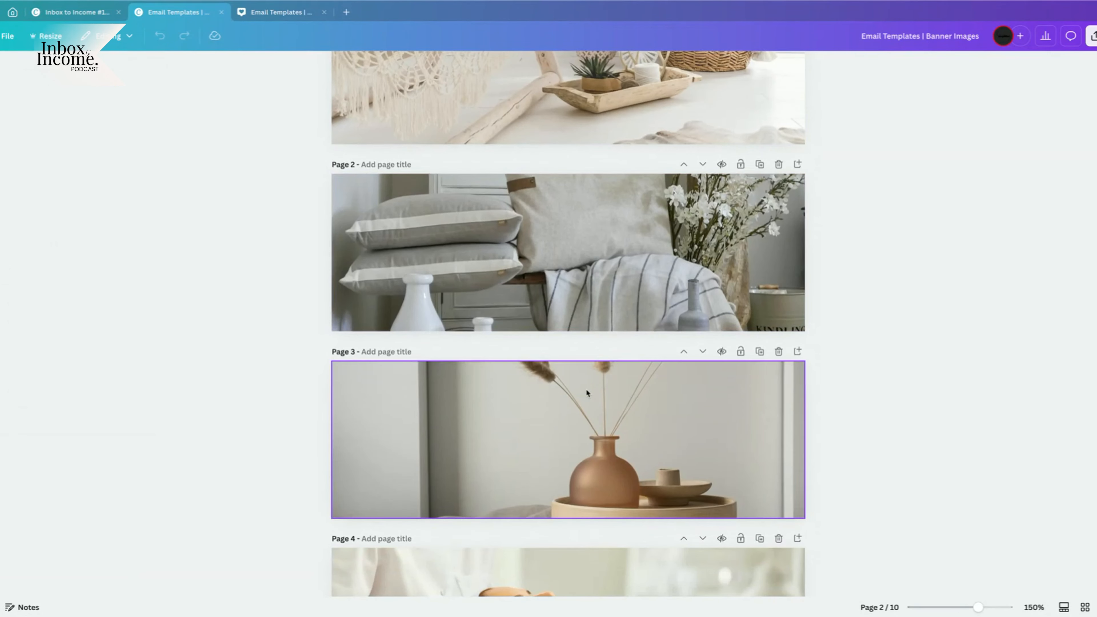
pyautogui.scroll(-3, 586, 392)
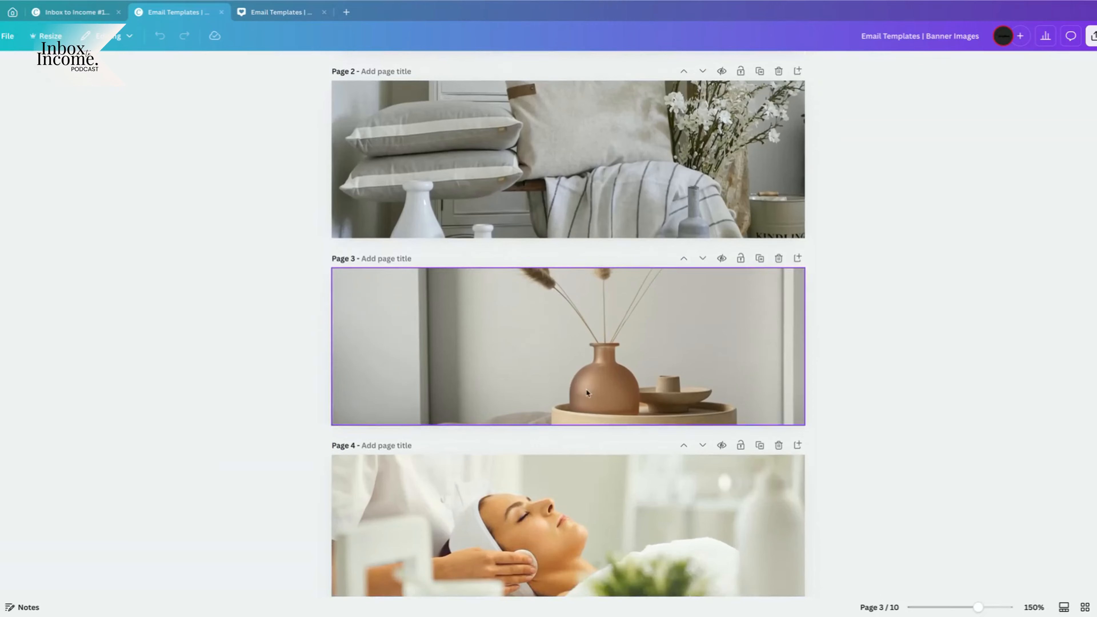
pyautogui.scroll(6, 587, 392)
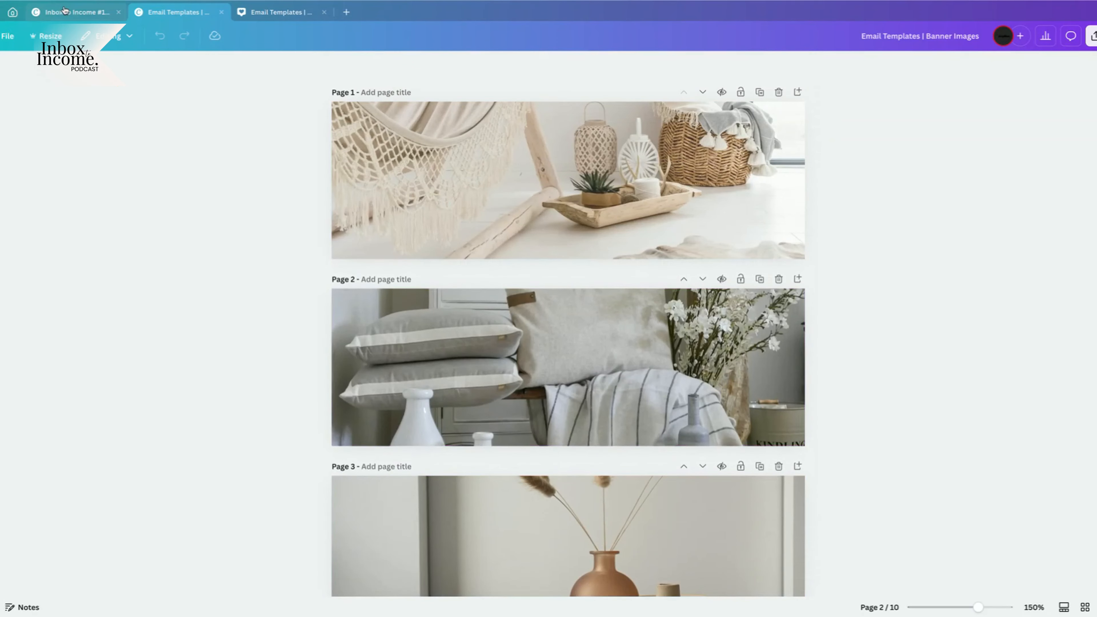
# Compare the Flash Sale email with the banners, then open the Email Templates | Square design.
pyautogui.click(74, 12)
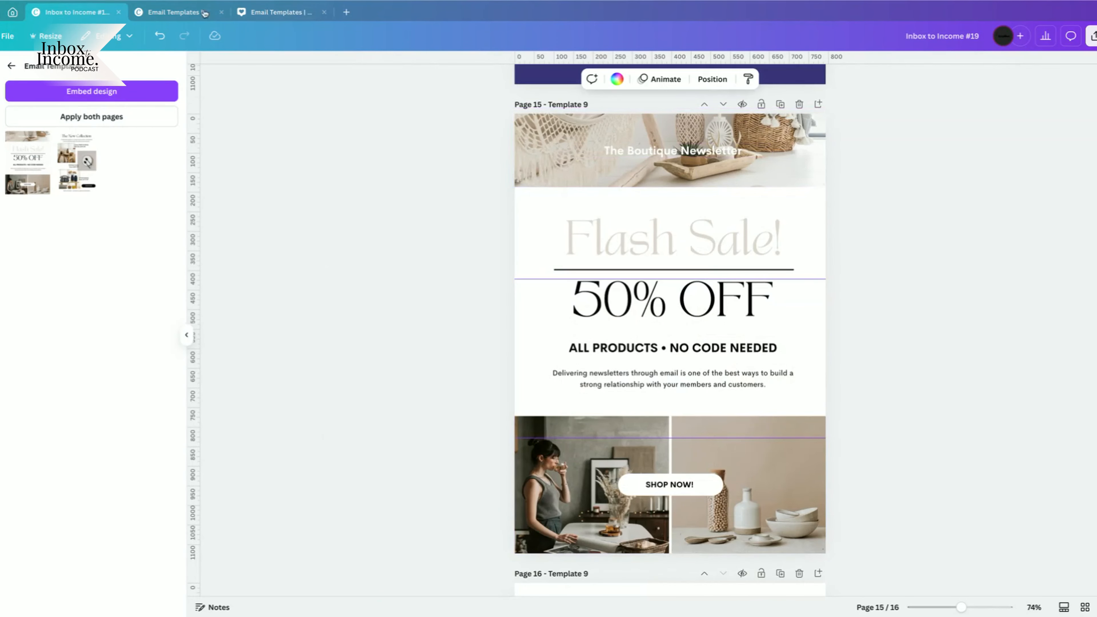
pyautogui.click(177, 12)
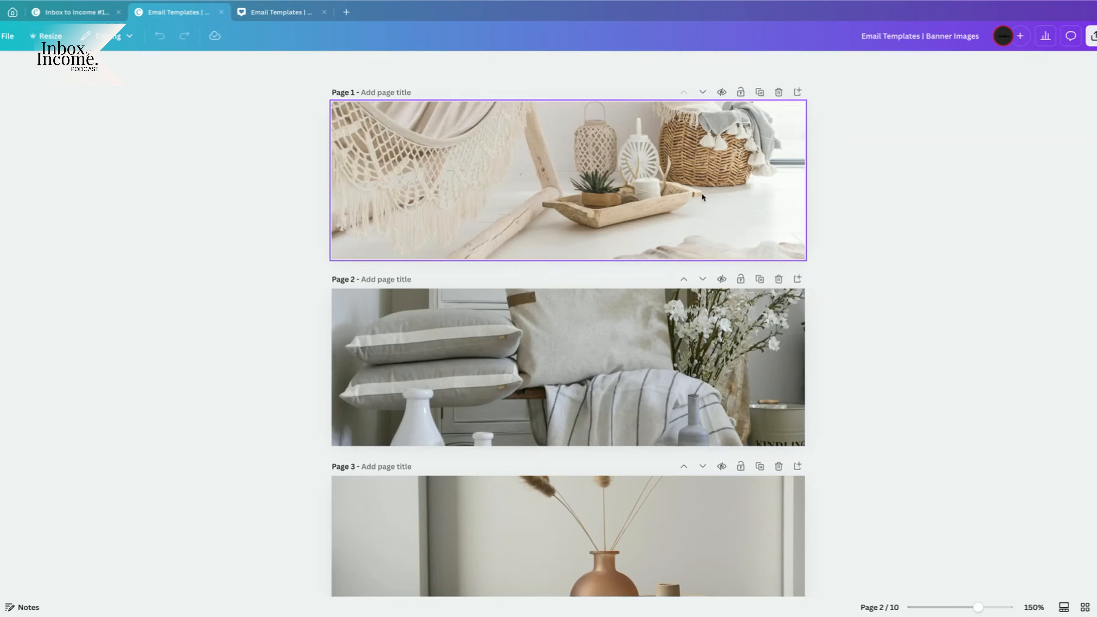
pyautogui.click(64, 12)
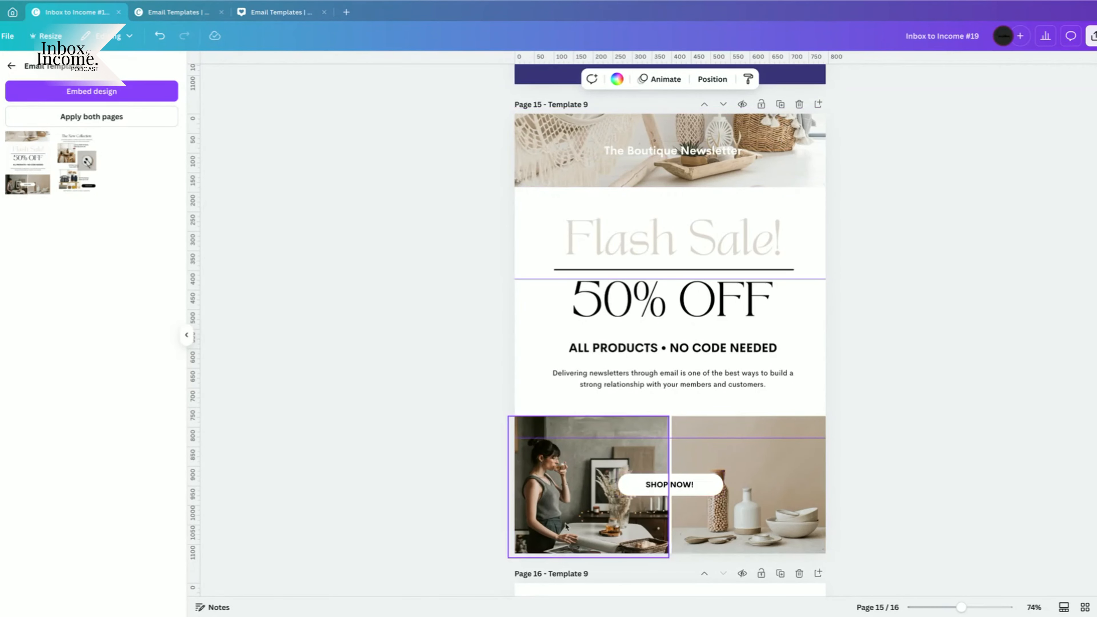
pyautogui.scroll(-4, 648, 475)
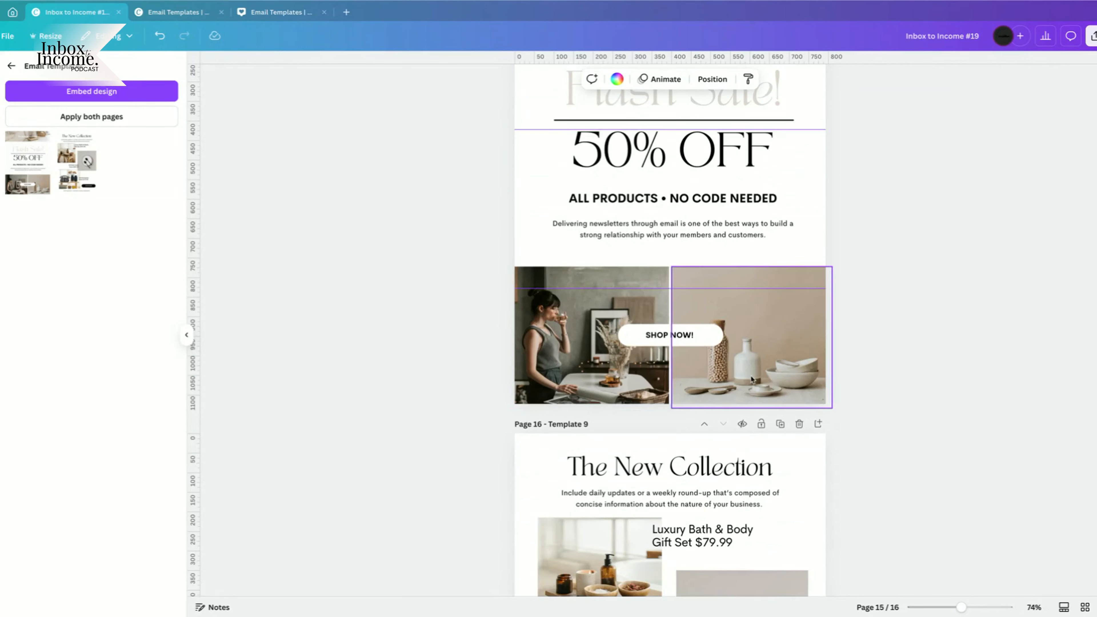
pyautogui.click(305, 16)
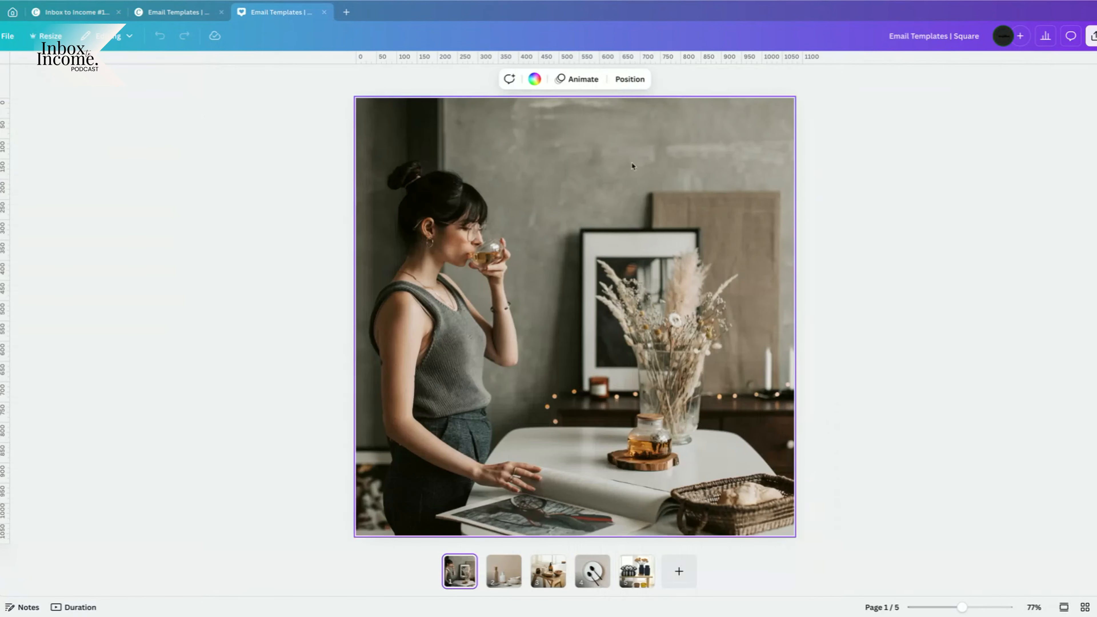
# Check the square design's Resize options and file details.
pyautogui.click(47, 36)
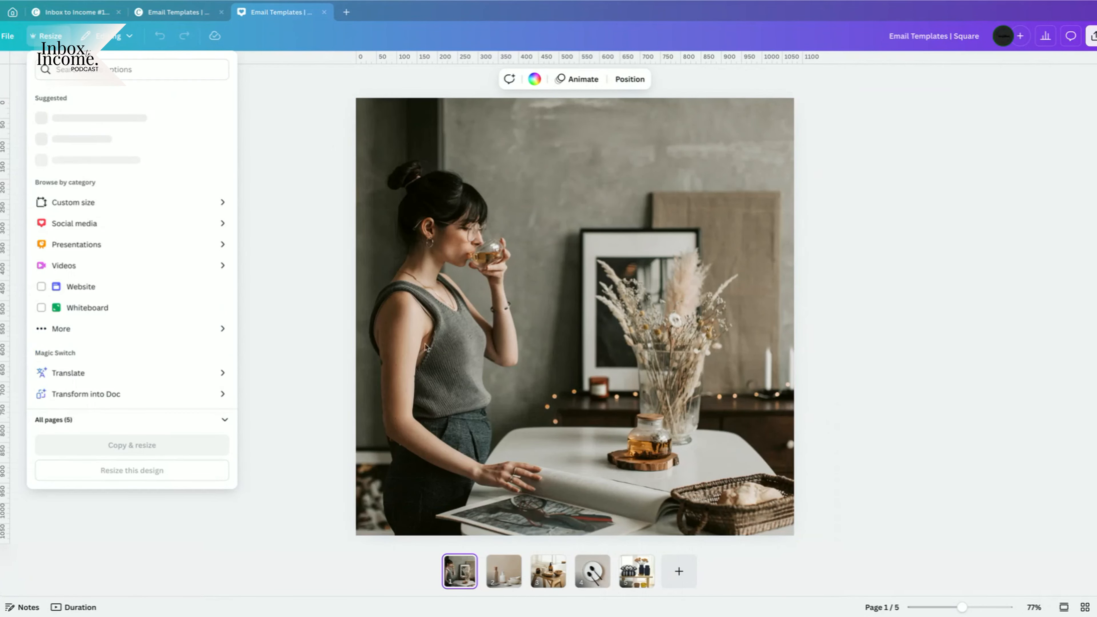
pyautogui.click(12, 38)
pyautogui.click(11, 39)
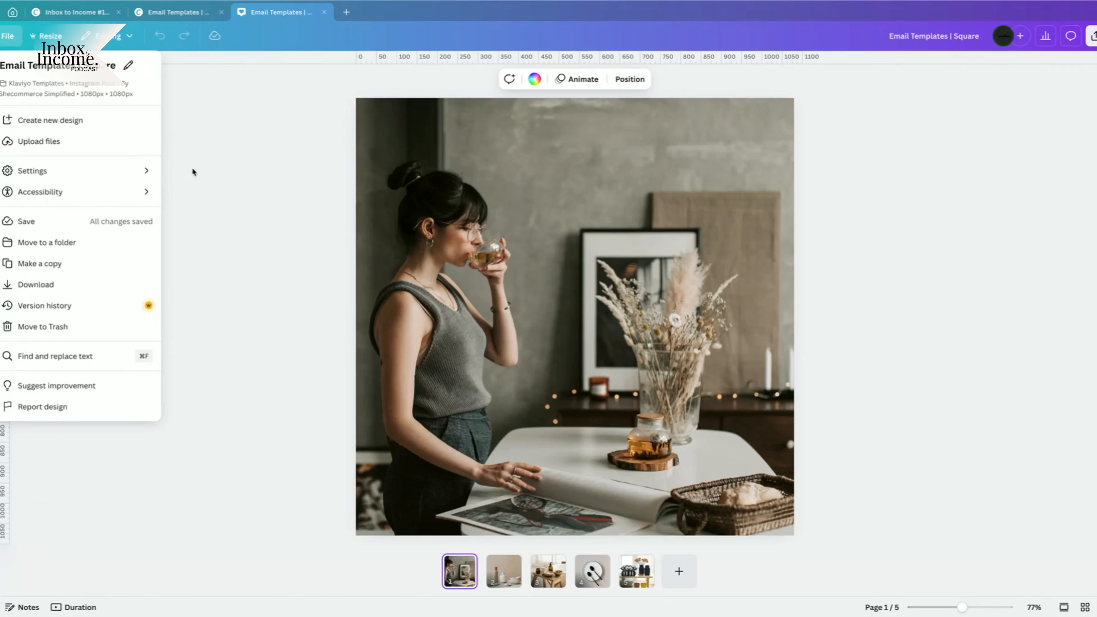
pyautogui.click(936, 292)
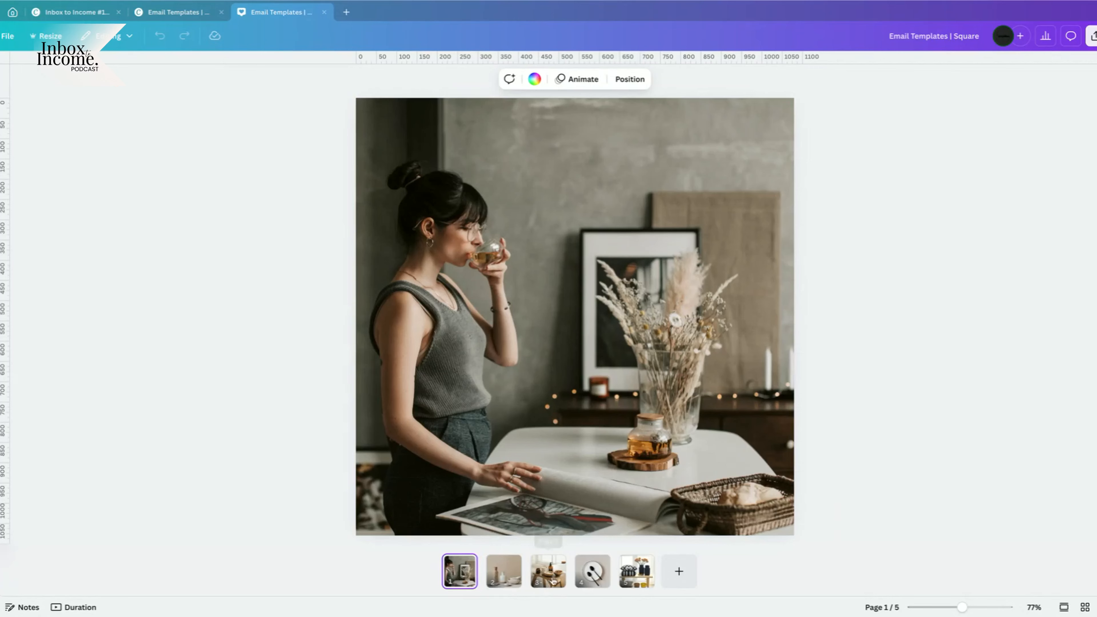
# Page through the five square photos and open Share > Download with PNG selected.
pyautogui.click(519, 580)
pyautogui.click(549, 577)
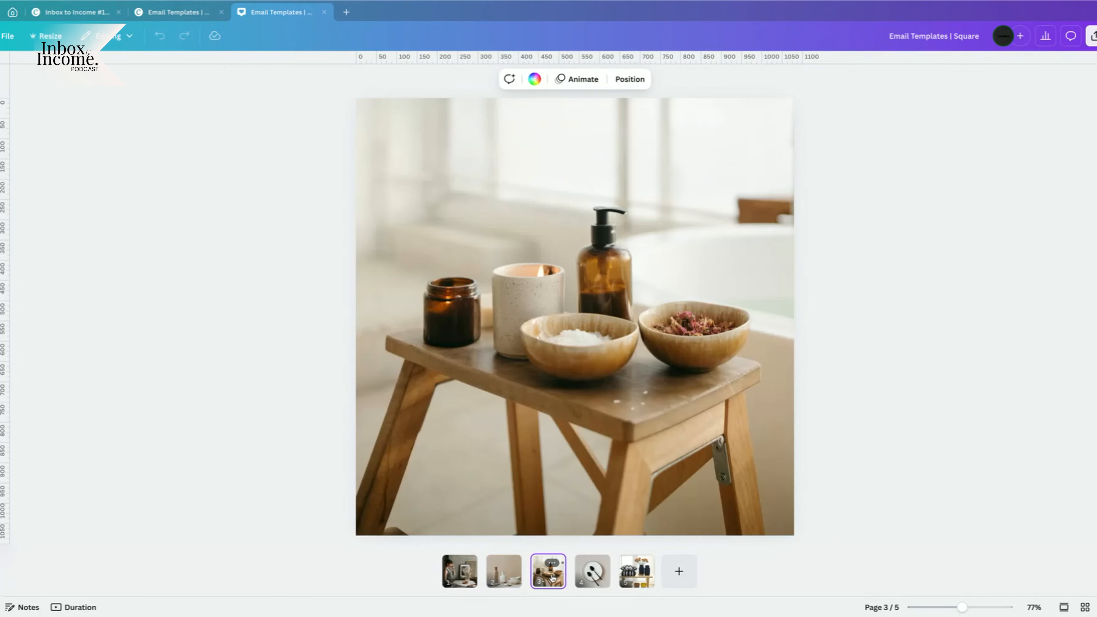
pyautogui.click(602, 581)
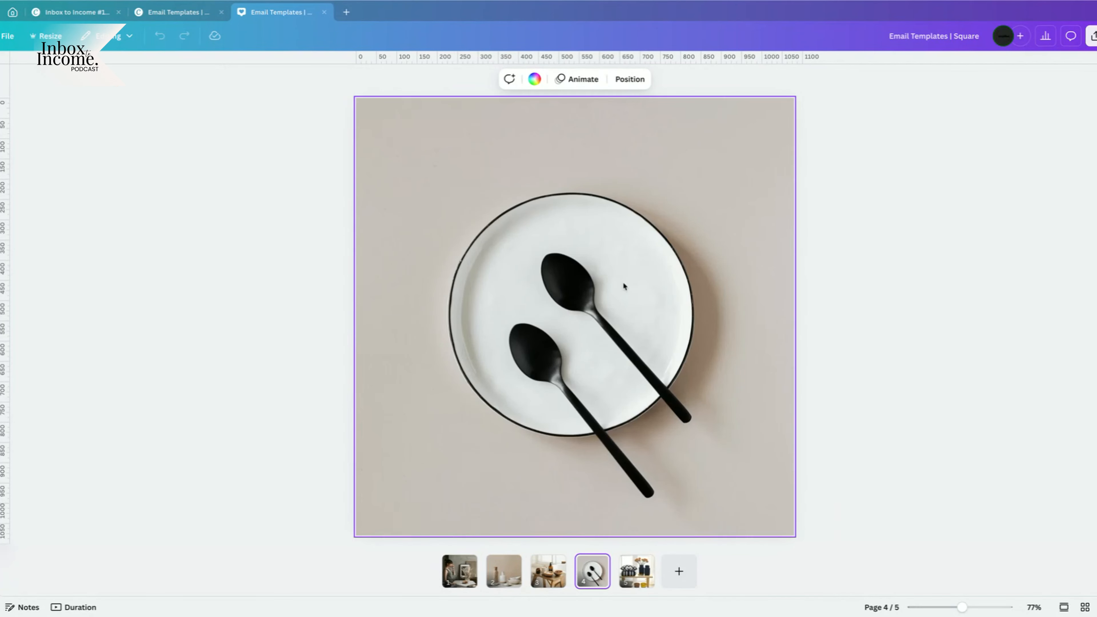
pyautogui.click(641, 562)
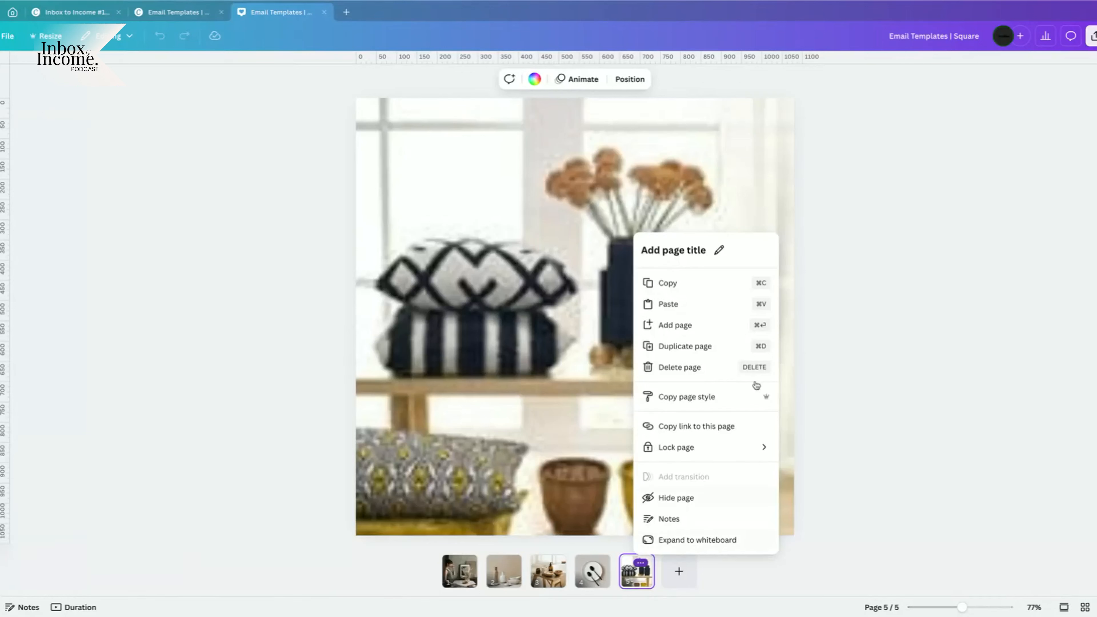
pyautogui.click(869, 196)
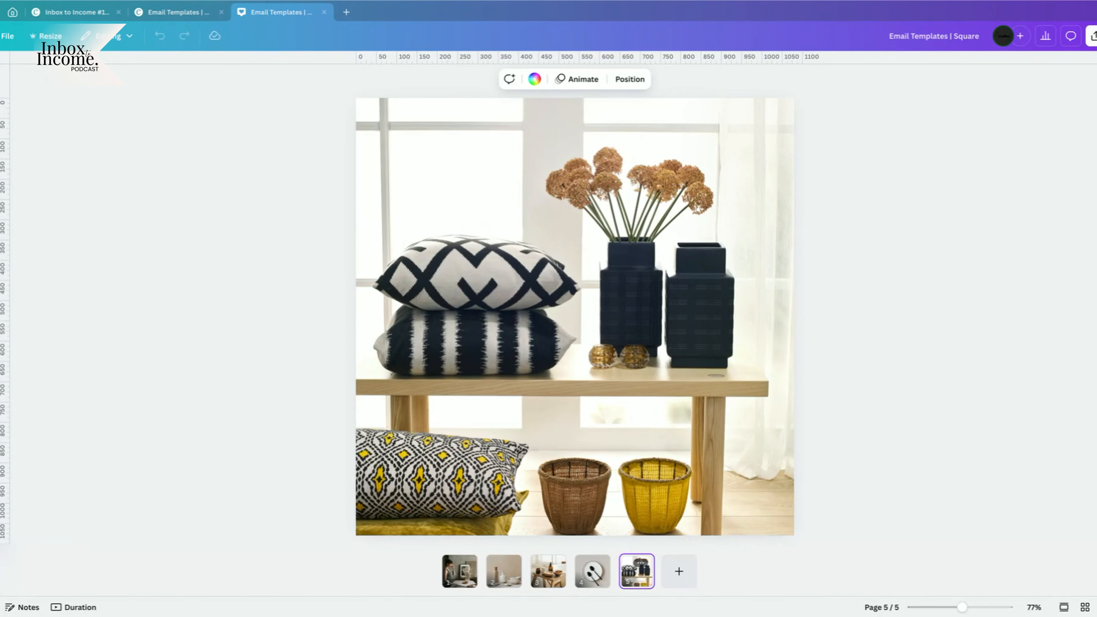
pyautogui.click(1092, 36)
pyautogui.click(947, 242)
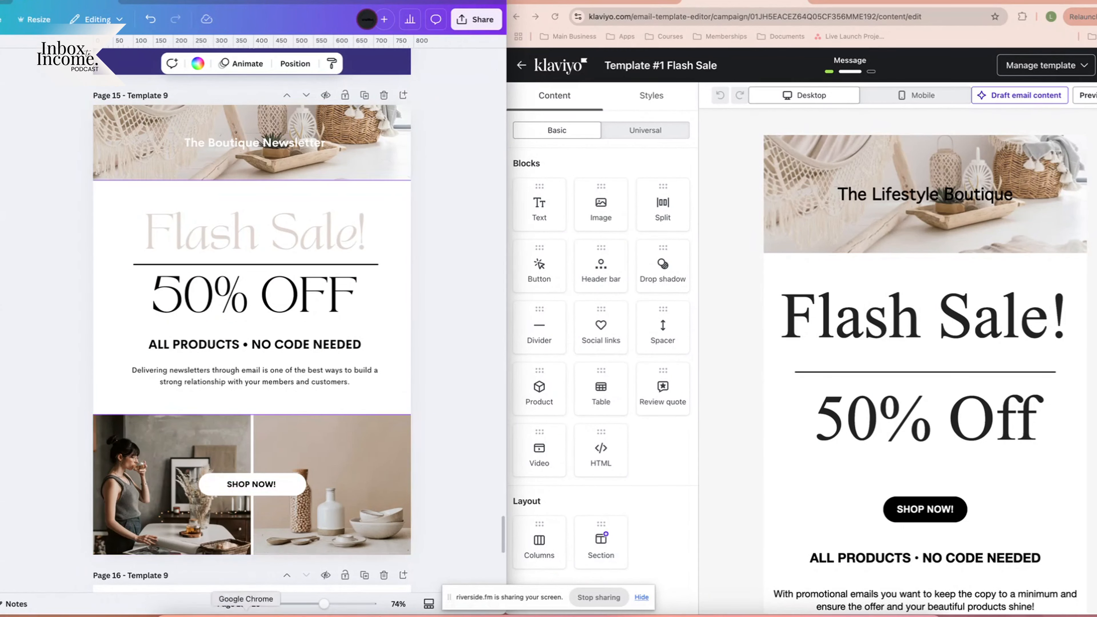
# Bring Klaviyo forward and drop an empty Section block above the Lifestyle Boutique banner.
pyautogui.scroll(-8, 44, 497)
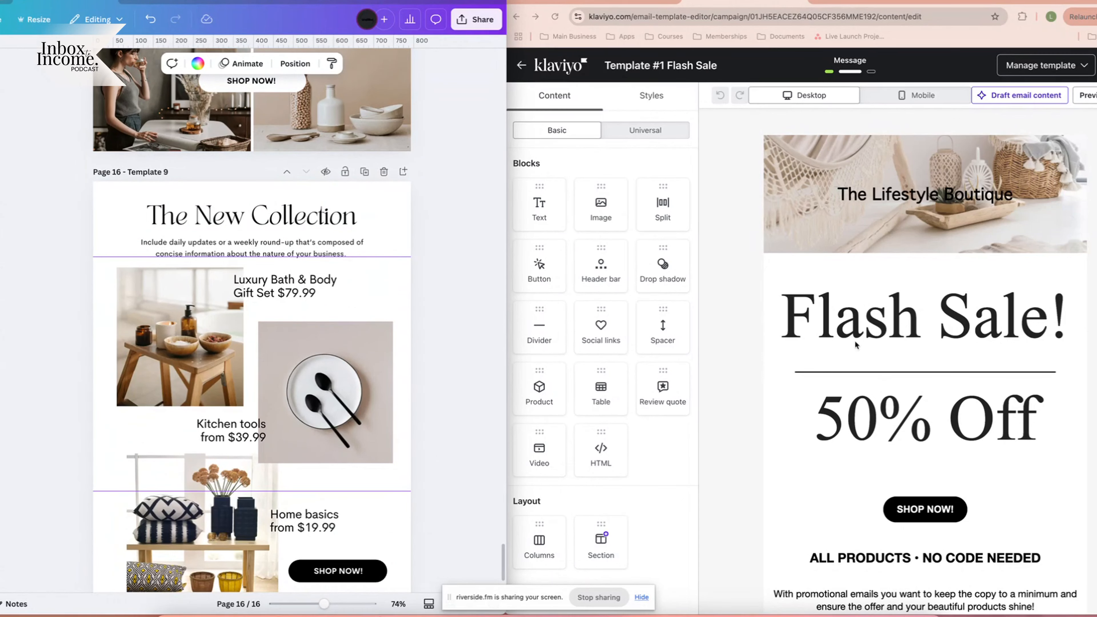
pyautogui.click(742, 383)
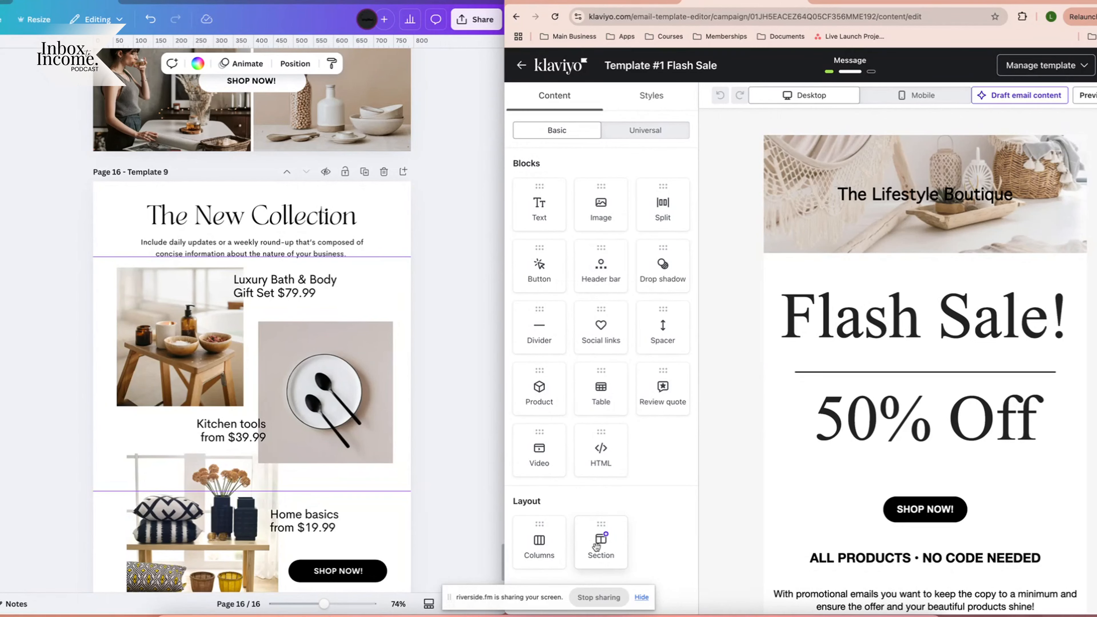
pyautogui.moveTo(597, 546); pyautogui.dragTo(911, 163)
pyautogui.scroll(5, 350, 250)
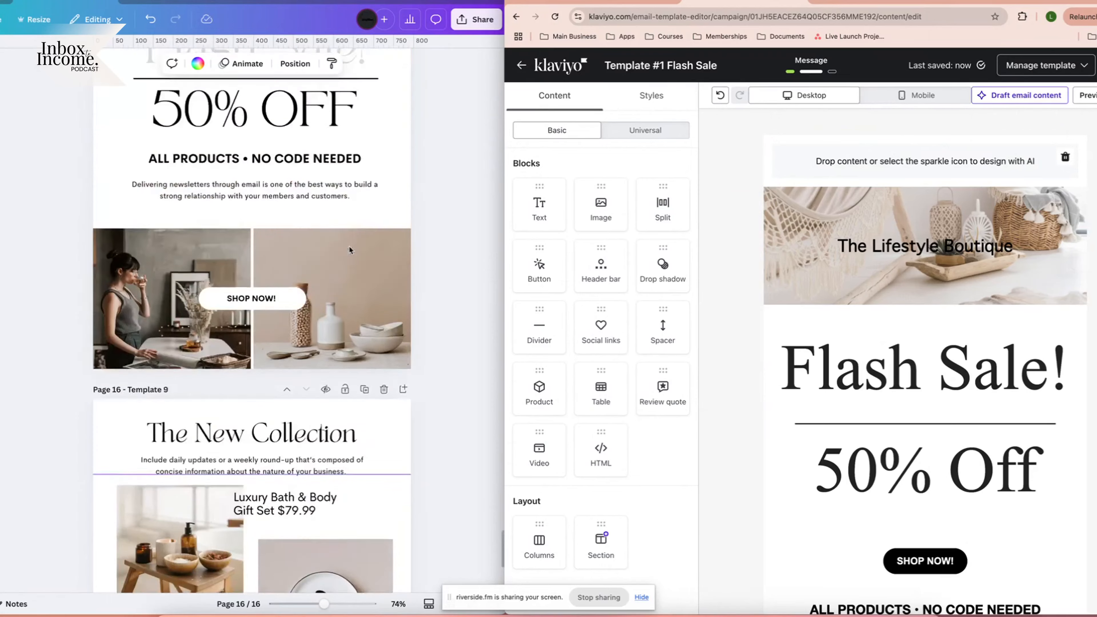
pyautogui.scroll(5, 350, 249)
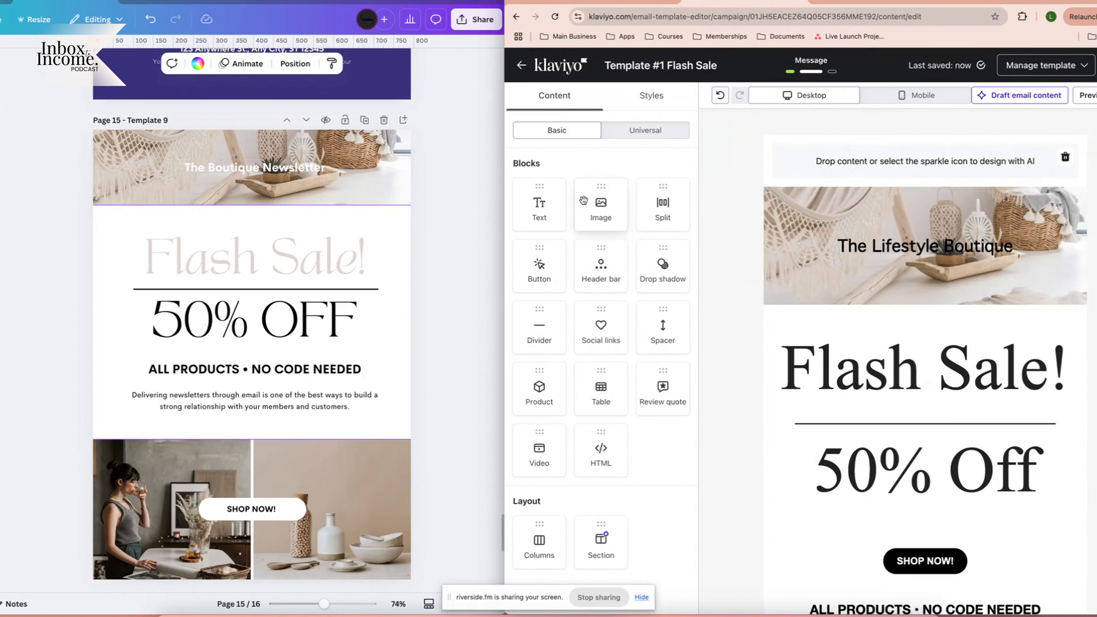
# Inspect the new section and header banner settings against the Canva newsletter heading.
pyautogui.click(739, 164)
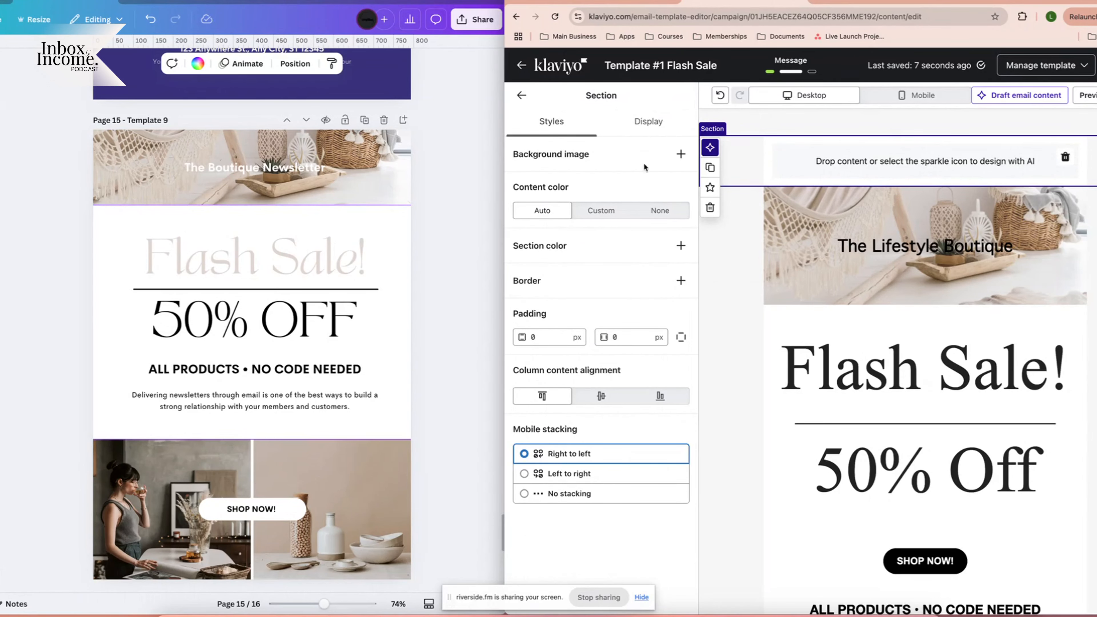
pyautogui.click(861, 270)
pyautogui.click(339, 174)
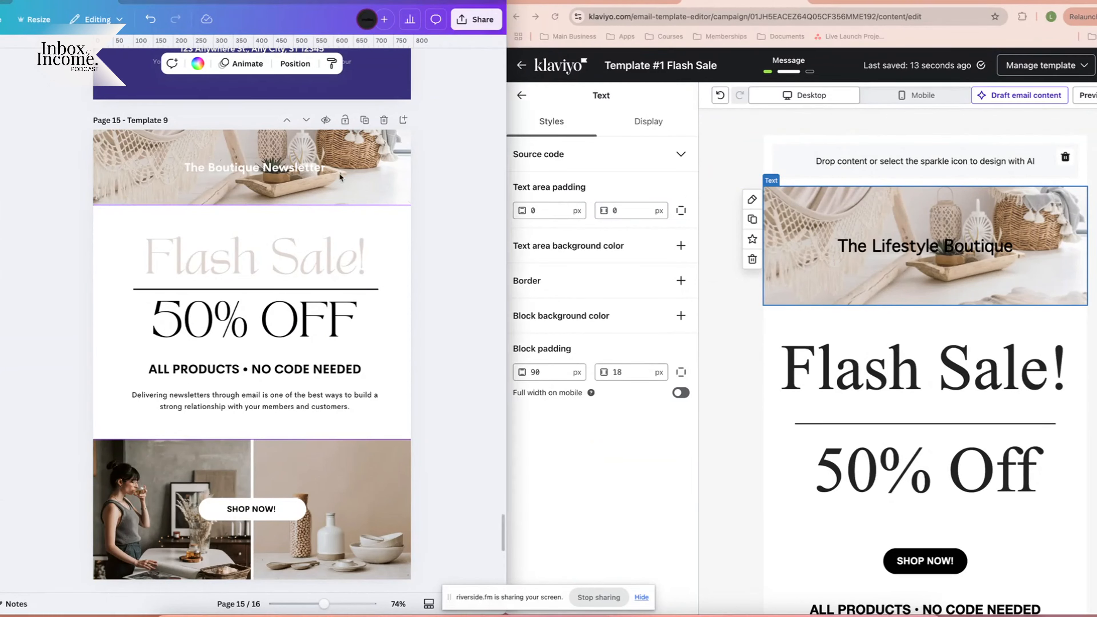
pyautogui.click(264, 172)
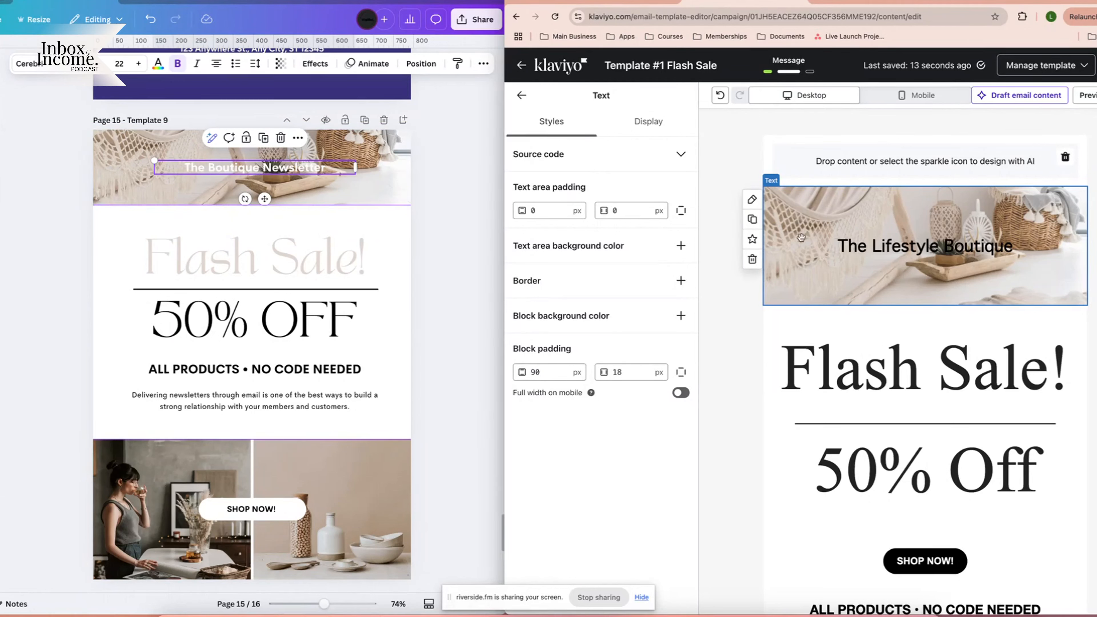
# Set the new section's background image to the 600 x 200 Canva hammock photo.
pyautogui.click(731, 234)
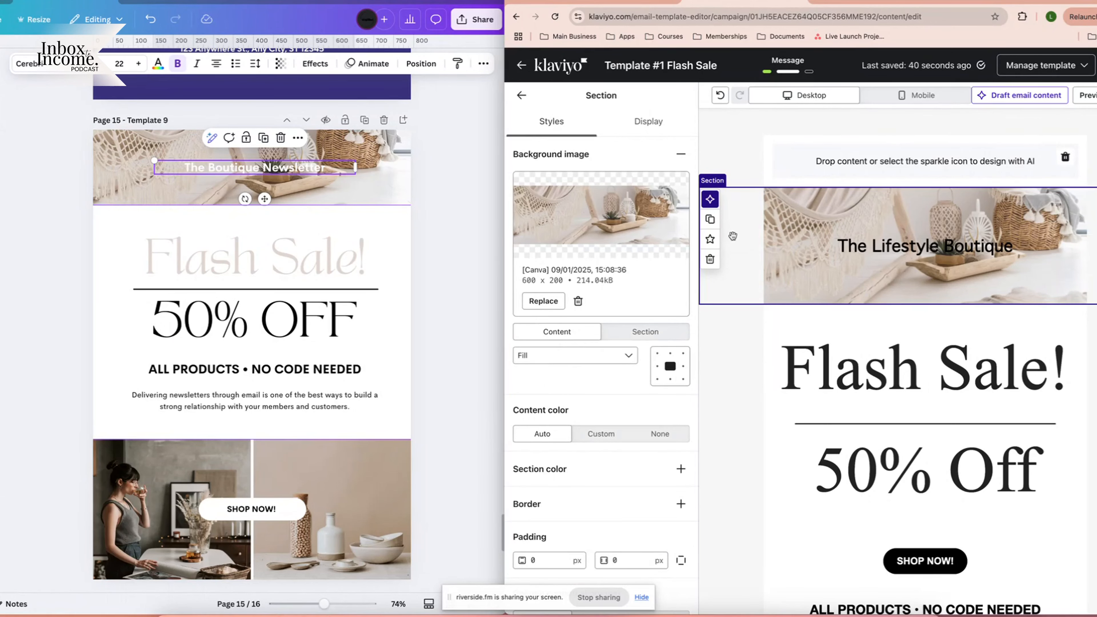
pyautogui.click(681, 154)
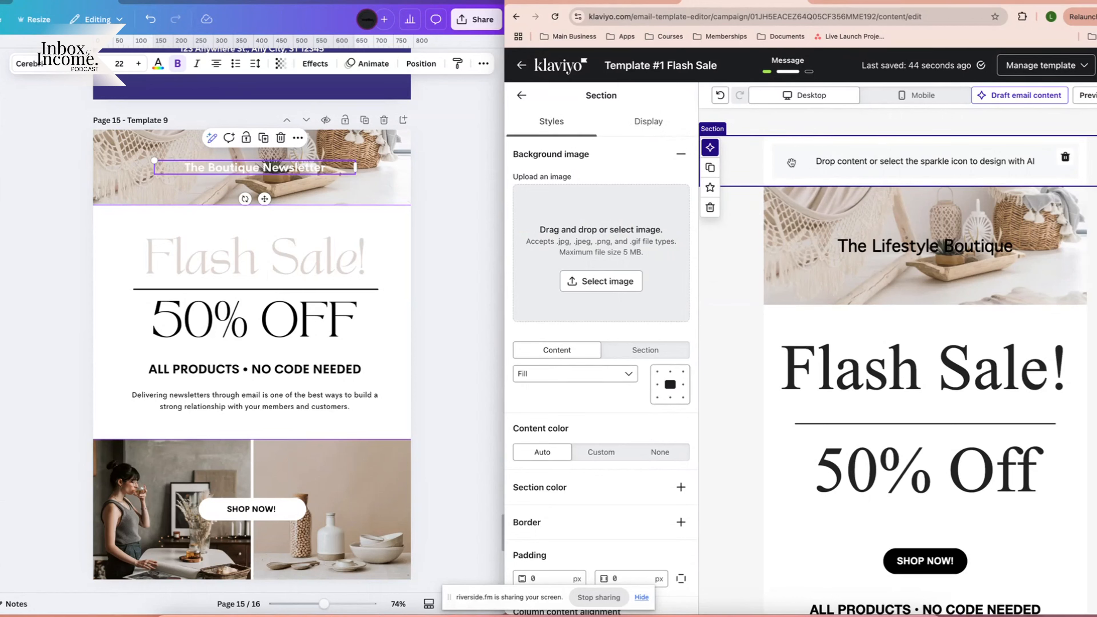
pyautogui.click(560, 155)
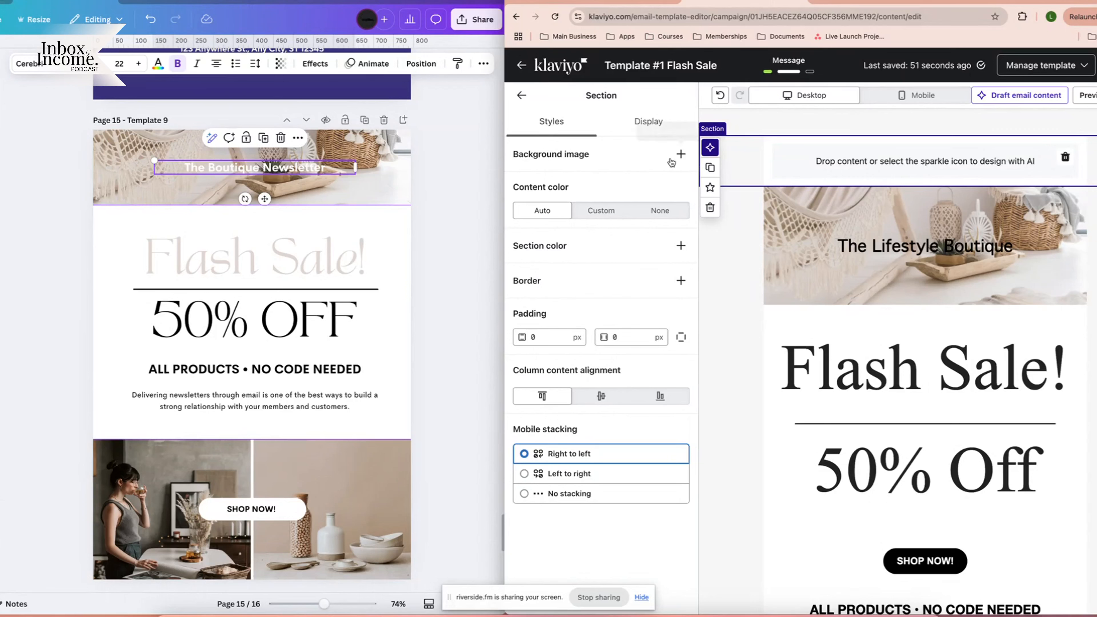
pyautogui.click(679, 157)
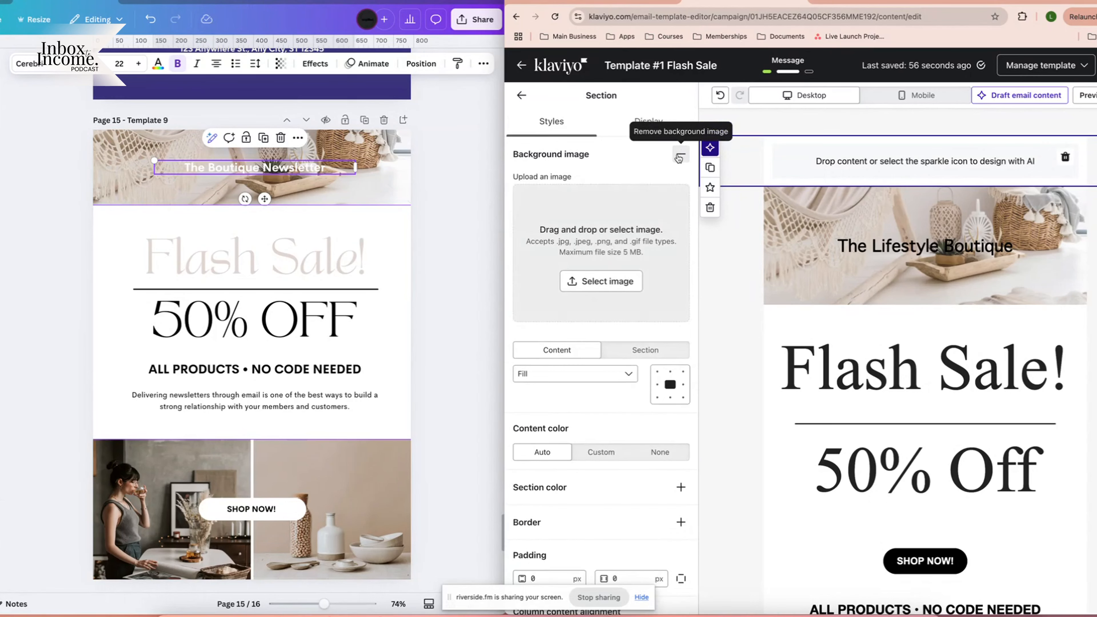
pyautogui.click(600, 282)
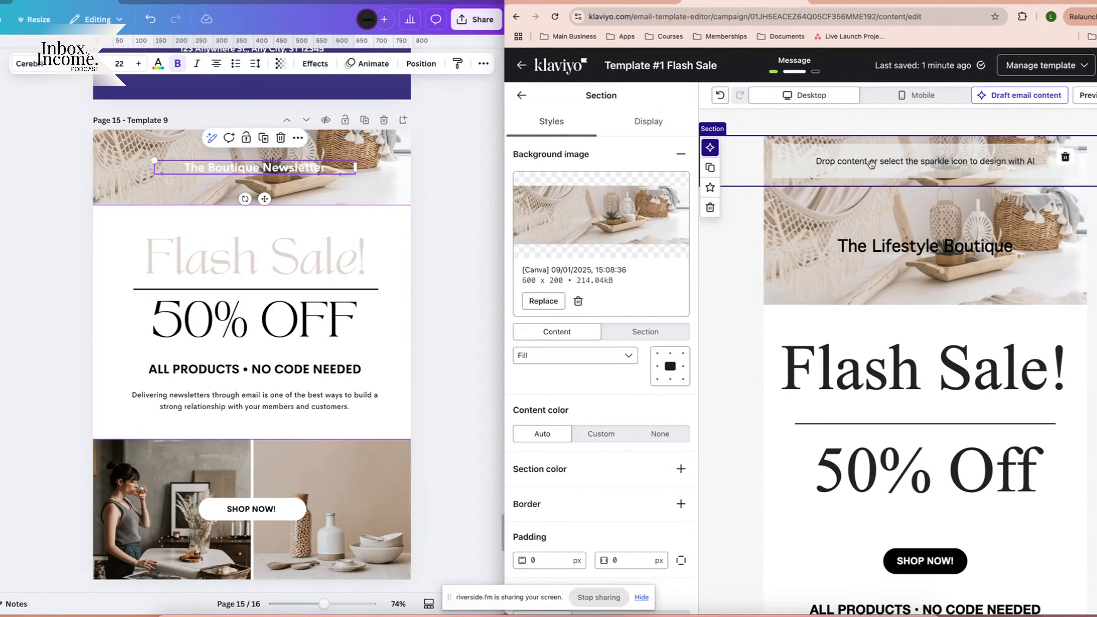
pyautogui.click(523, 93)
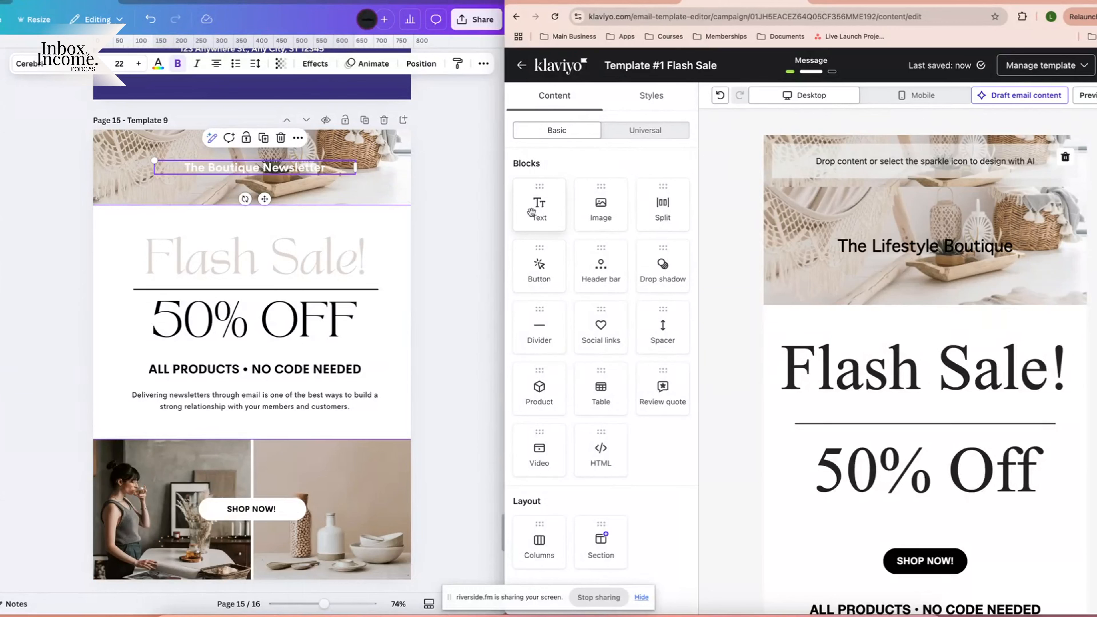
# Add a centred Heading 1 text block reading 'The Lifestyle Boutique', fixing the capital-O typo.
pyautogui.moveTo(539, 204); pyautogui.dragTo(888, 157)
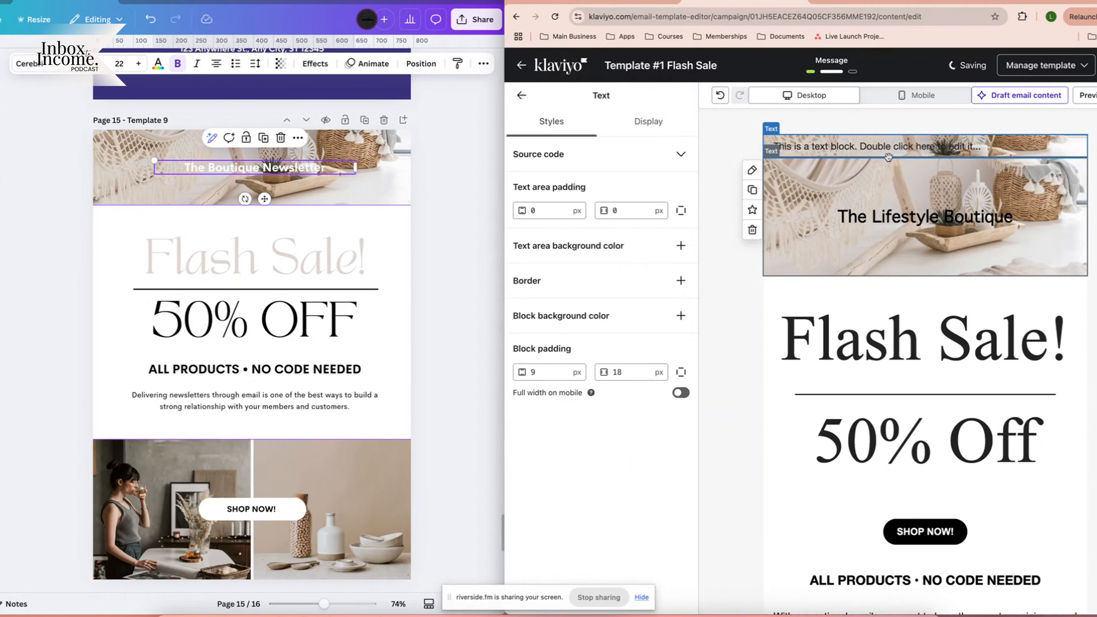
pyautogui.doubleClick(841, 144)
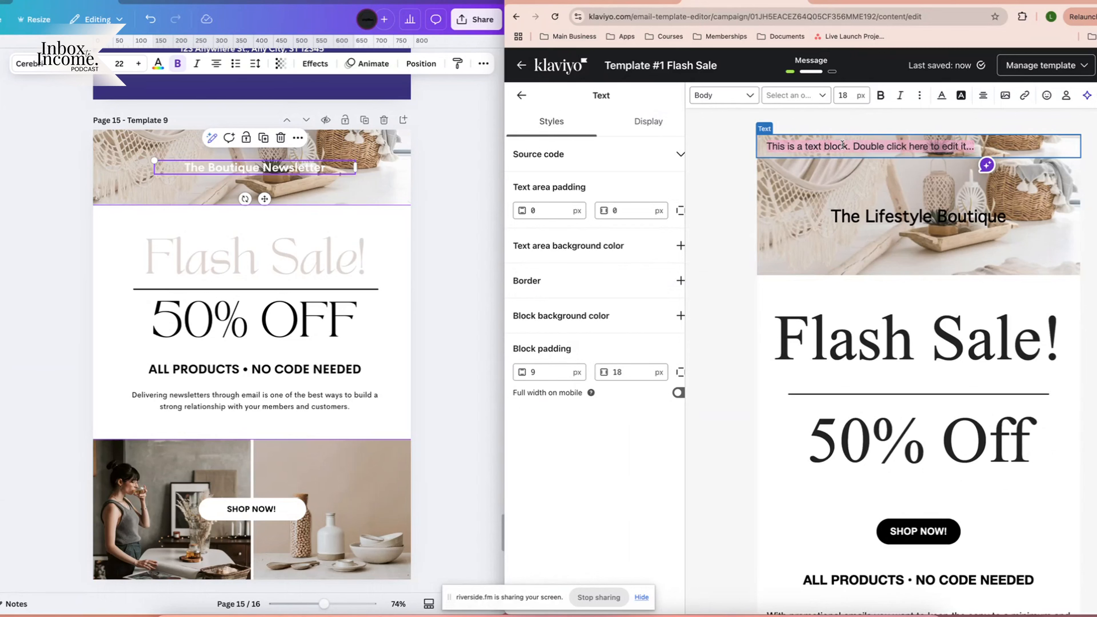
pyautogui.write('The Life')
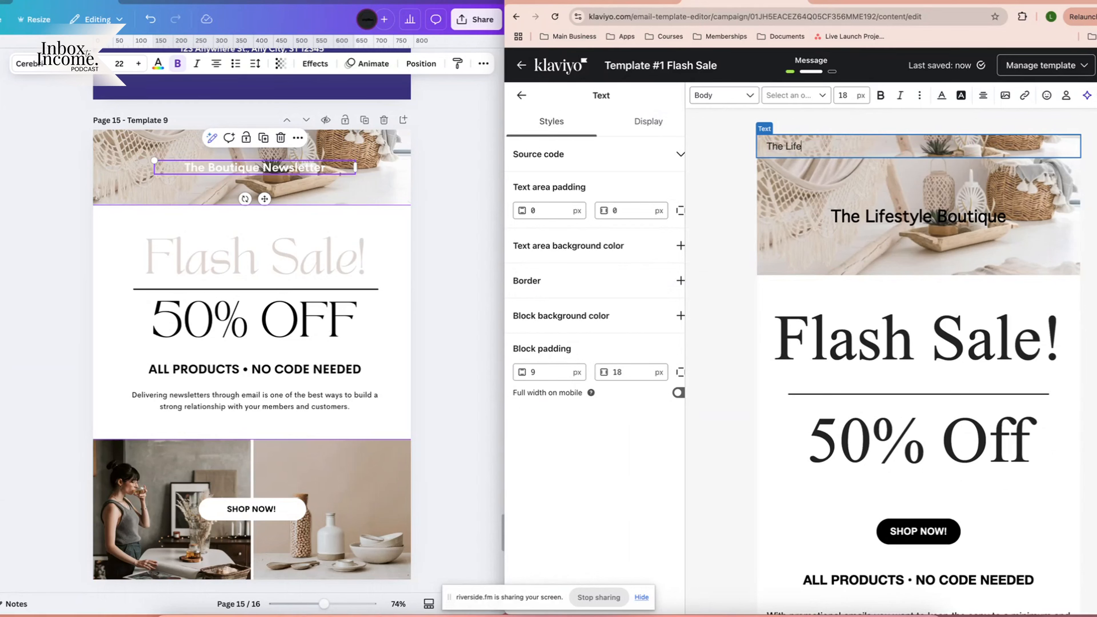
pyautogui.write('style BOutique')
pyautogui.click(835, 145)
pyautogui.press('BackSpace')
pyautogui.write('o')
pyautogui.click(983, 95)
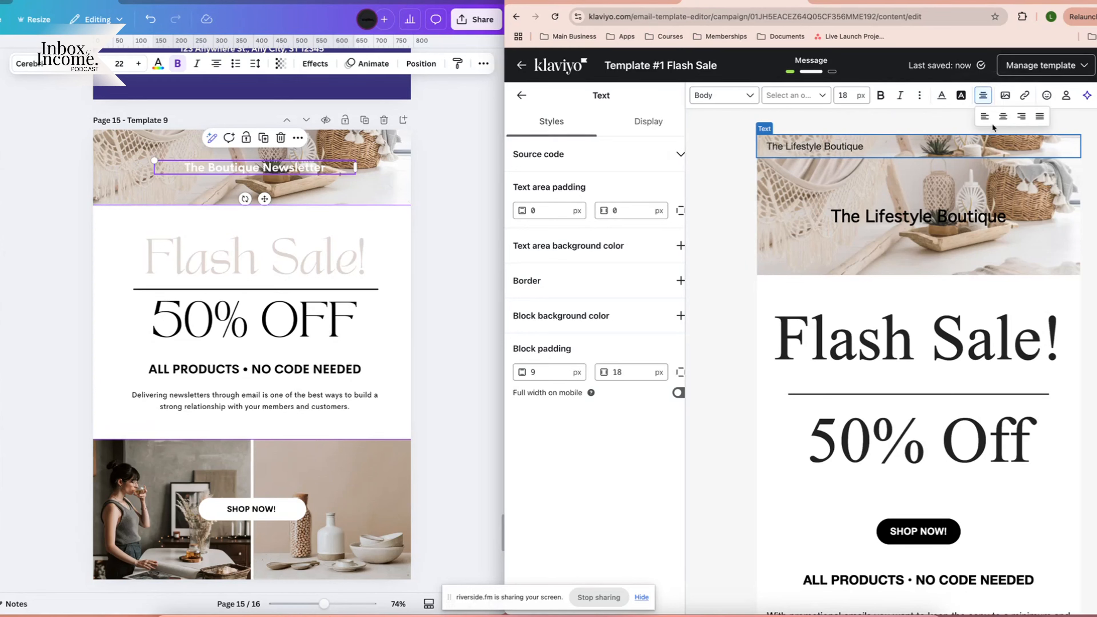
pyautogui.click(1002, 116)
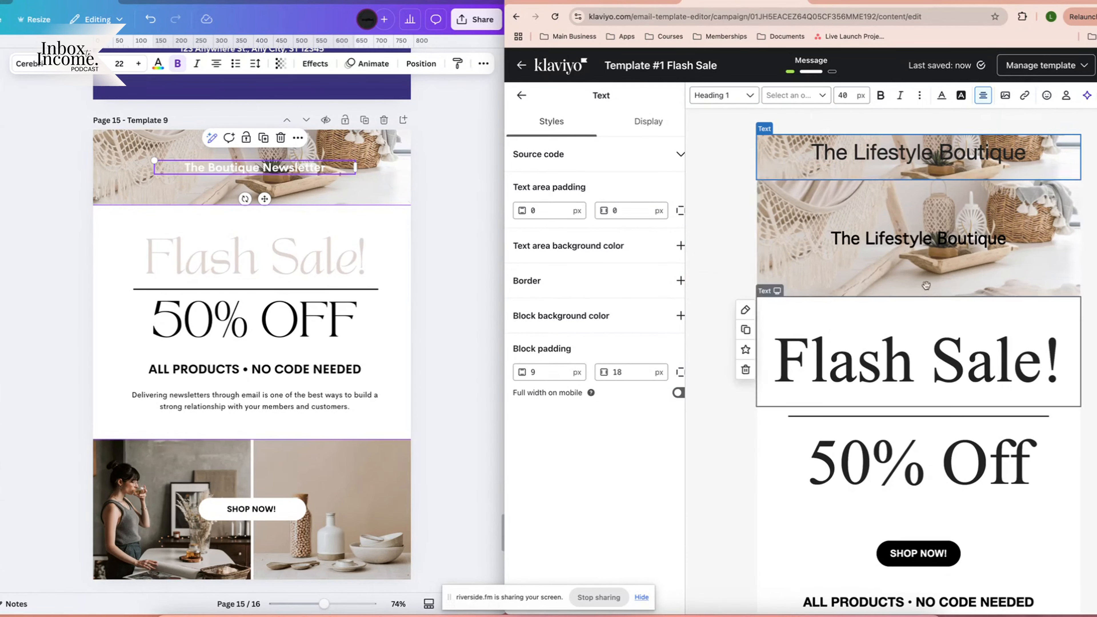
pyautogui.moveTo(903, 229); pyautogui.dragTo(875, 233)
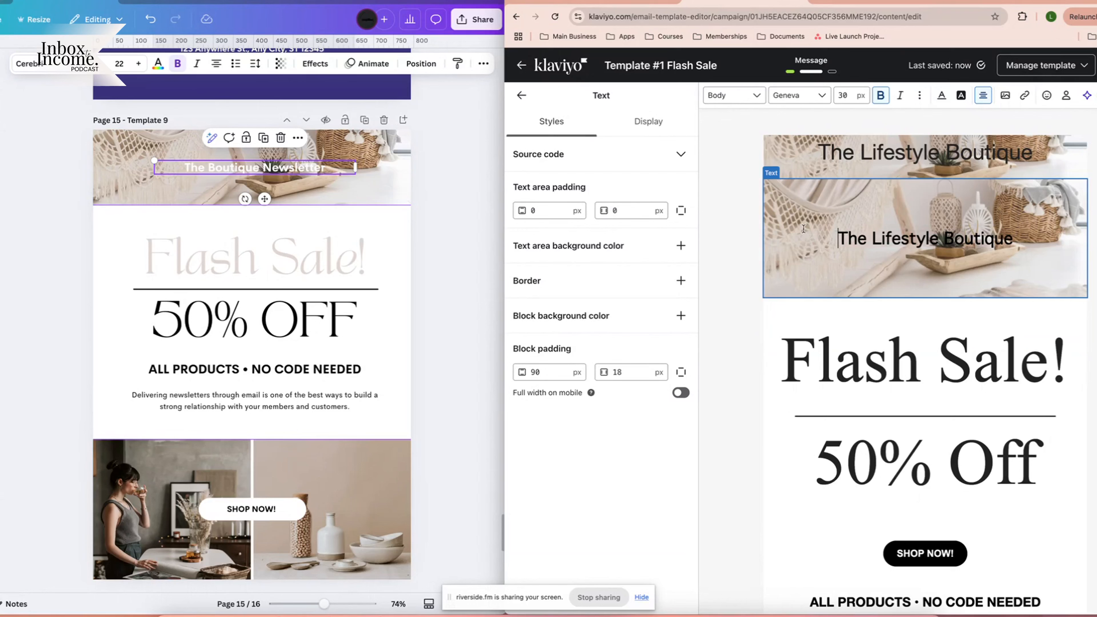
pyautogui.click(854, 160)
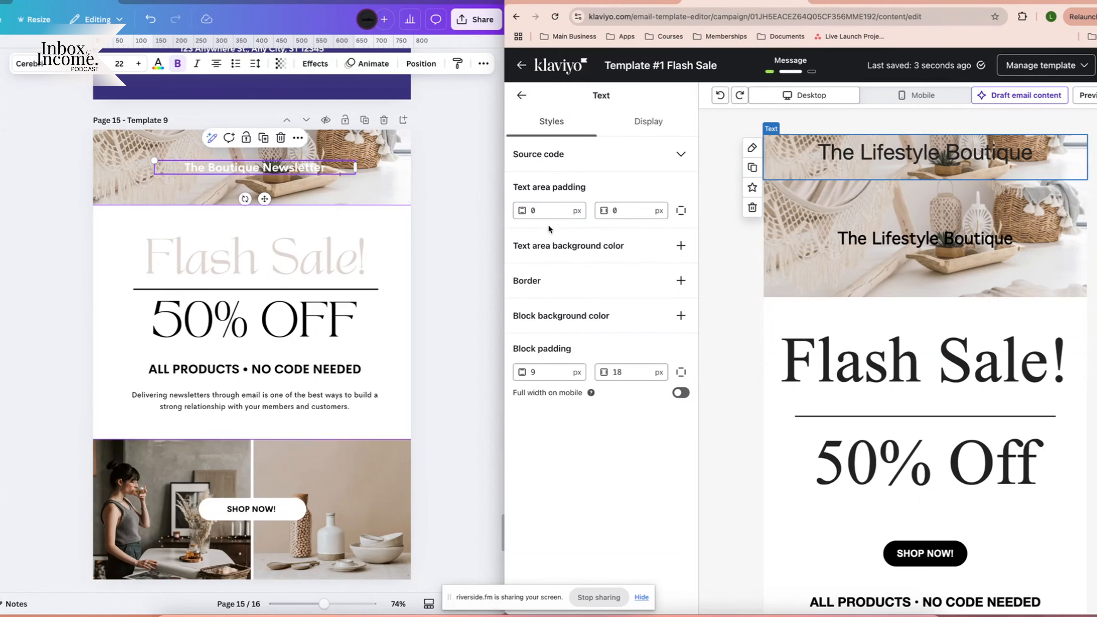
# Set the header text's top padding to 60 px, checking it in mobile preview.
pyautogui.click(529, 212)
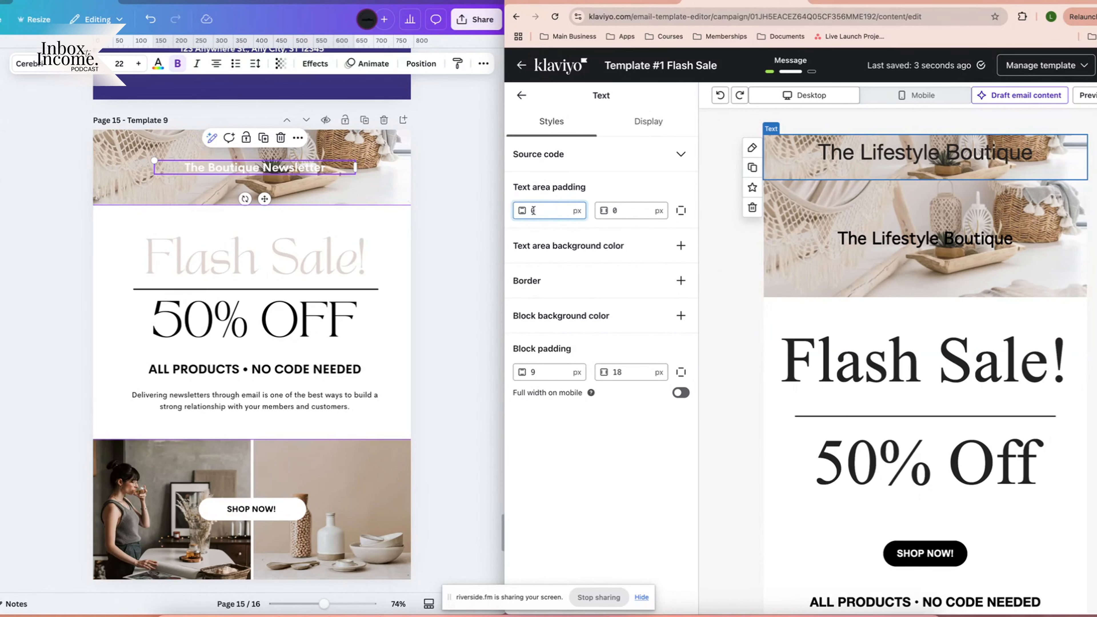
pyautogui.write('100')
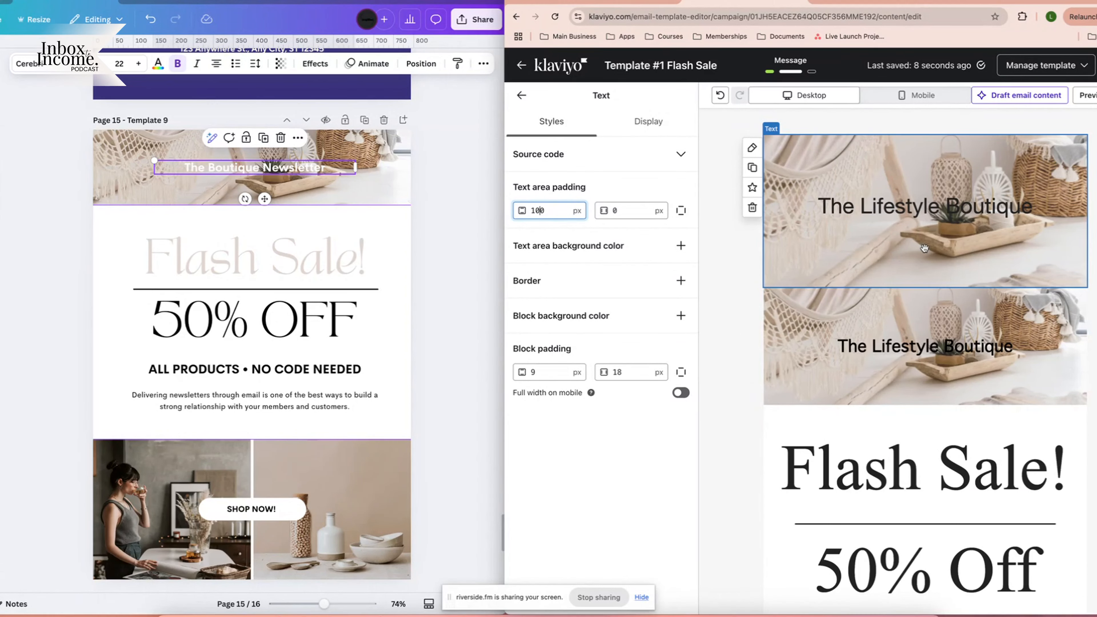
pyautogui.click(923, 96)
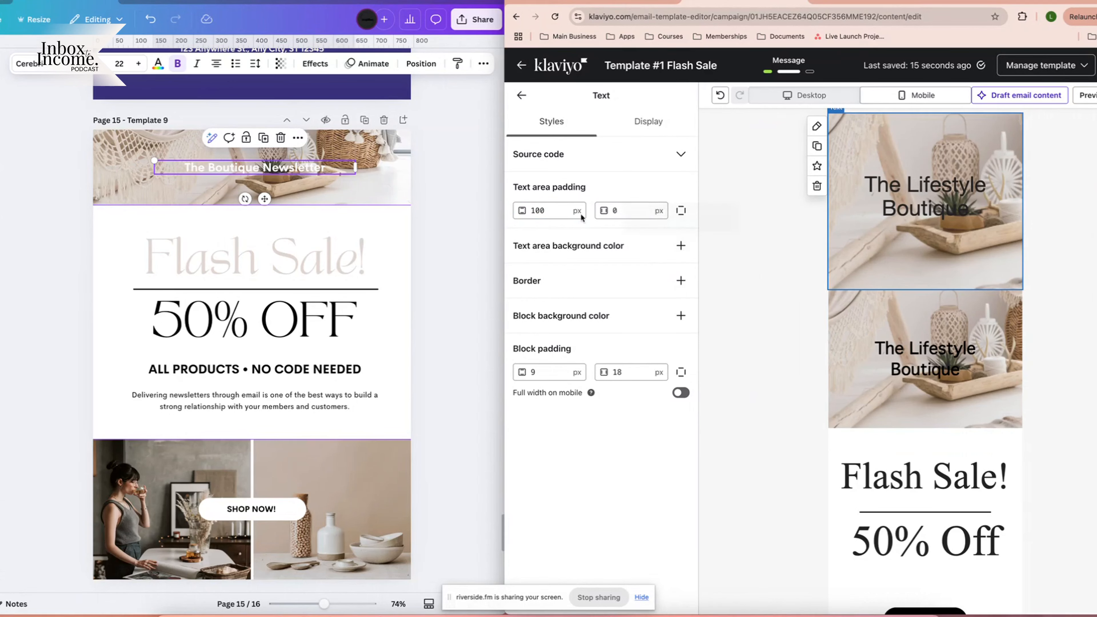
pyautogui.doubleClick(536, 210)
pyautogui.write('80')
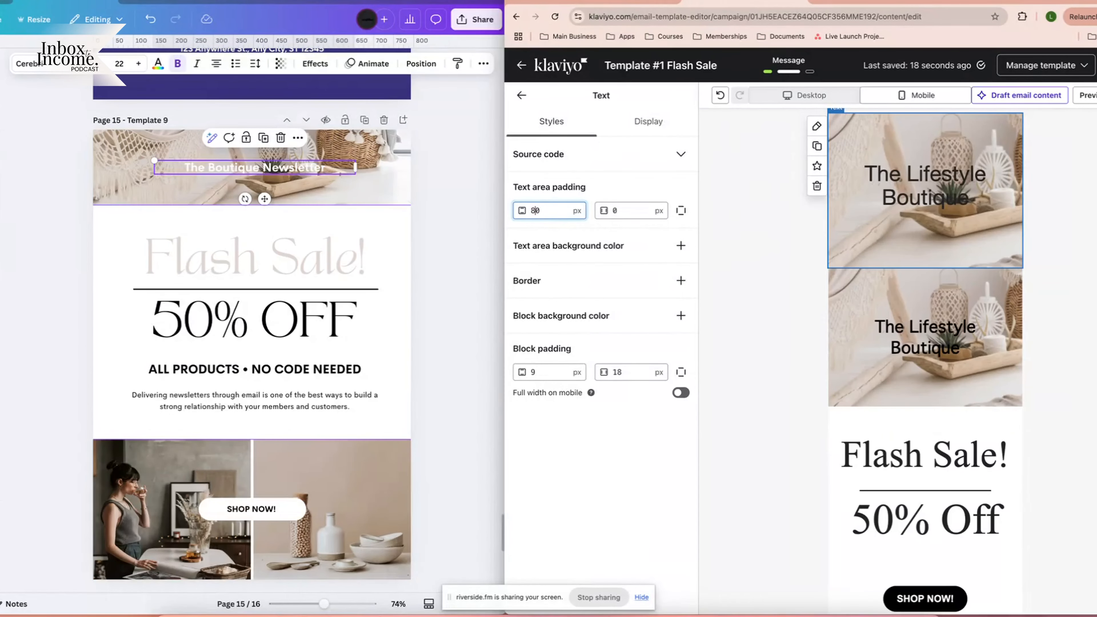
pyautogui.press('BackSpace')
pyautogui.write('6')
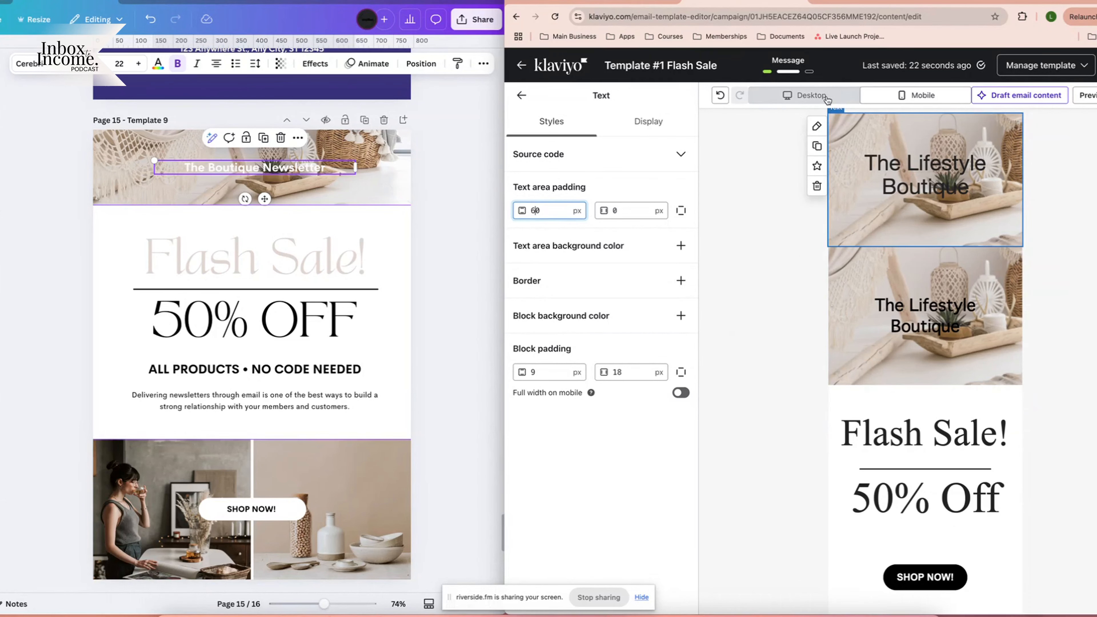
# Return to desktop preview and delete the old Lifestyle Boutique banner section.
pyautogui.click(811, 96)
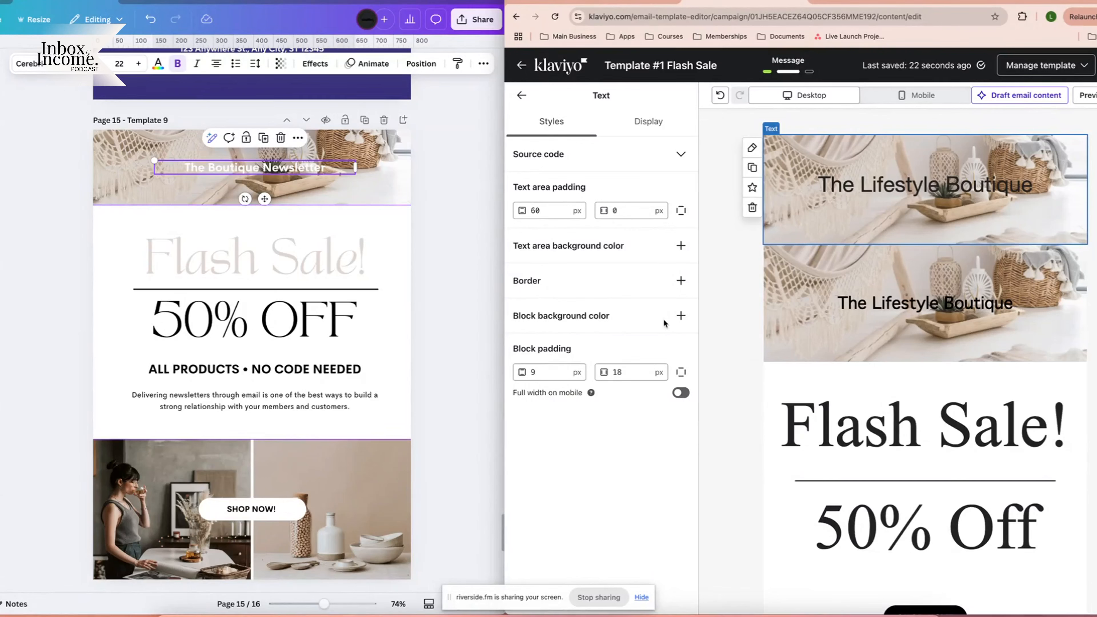
pyautogui.click(730, 160)
pyautogui.click(709, 208)
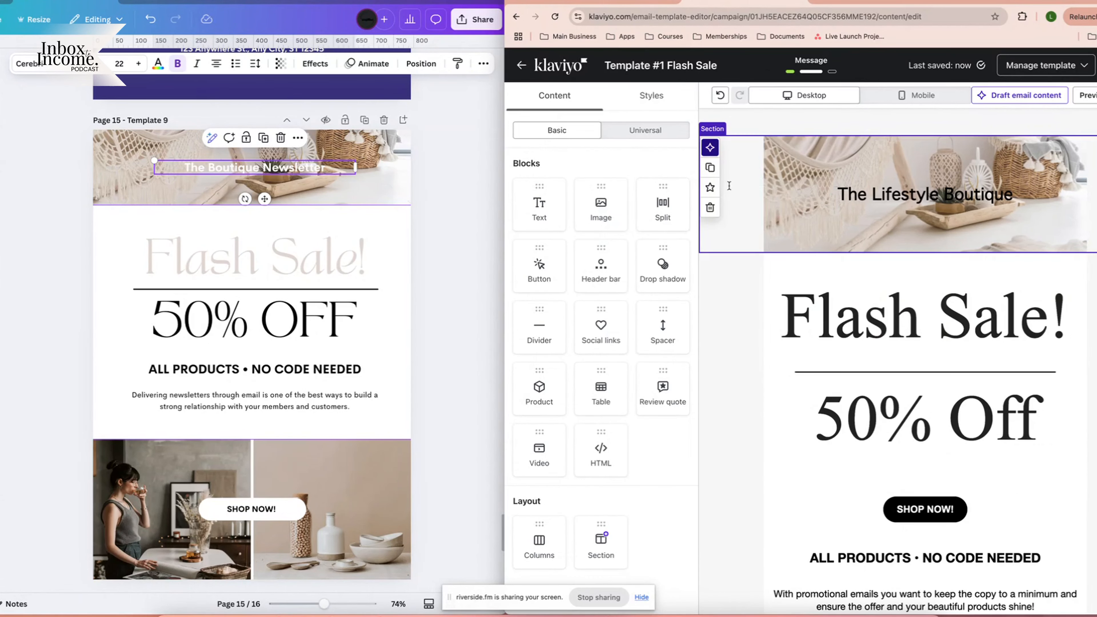
# Add an empty section below the header and check the Flash Sale! and 50% OFF styling in Canva.
pyautogui.moveTo(601, 540); pyautogui.dragTo(869, 281)
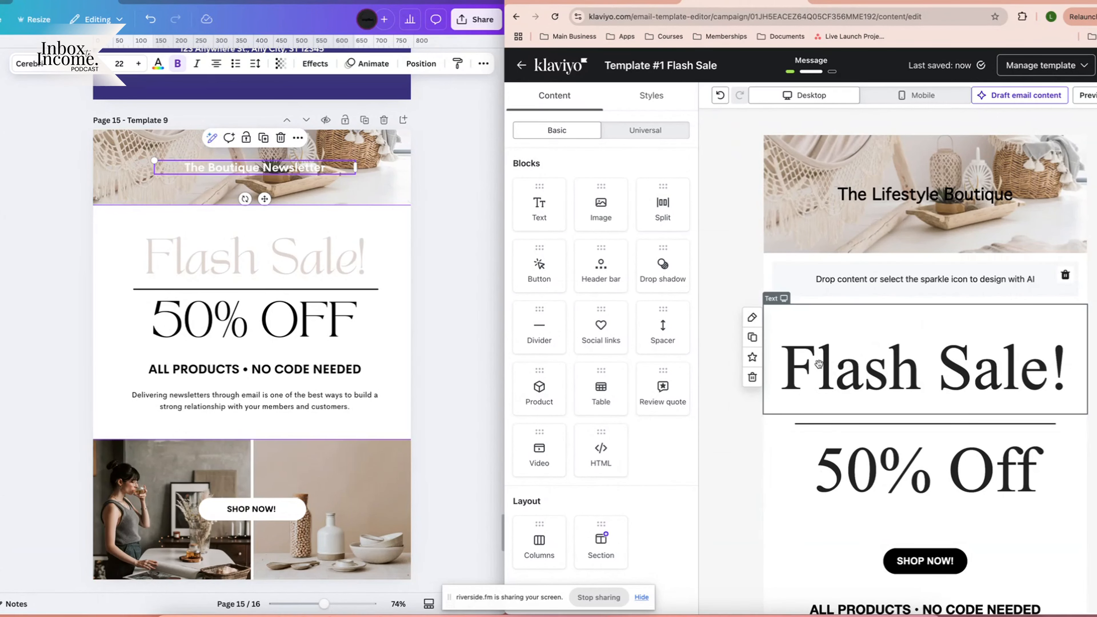
pyautogui.click(207, 265)
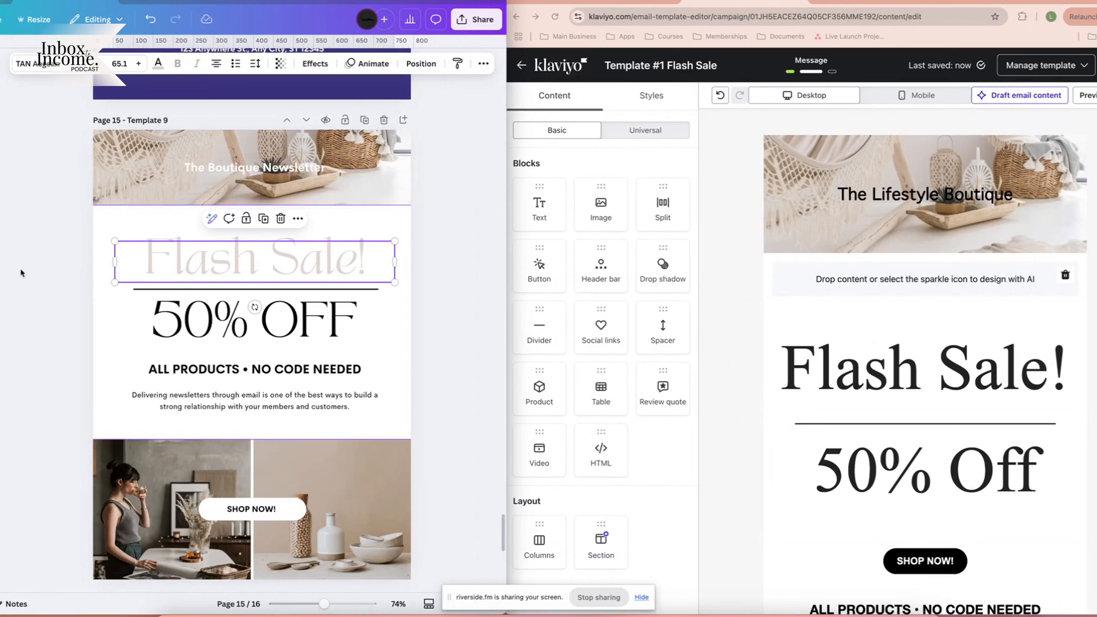
pyautogui.click(418, 313)
pyautogui.click(276, 266)
pyautogui.keyDown('shift'); pyautogui.click(205, 323); pyautogui.keyUp('shift')
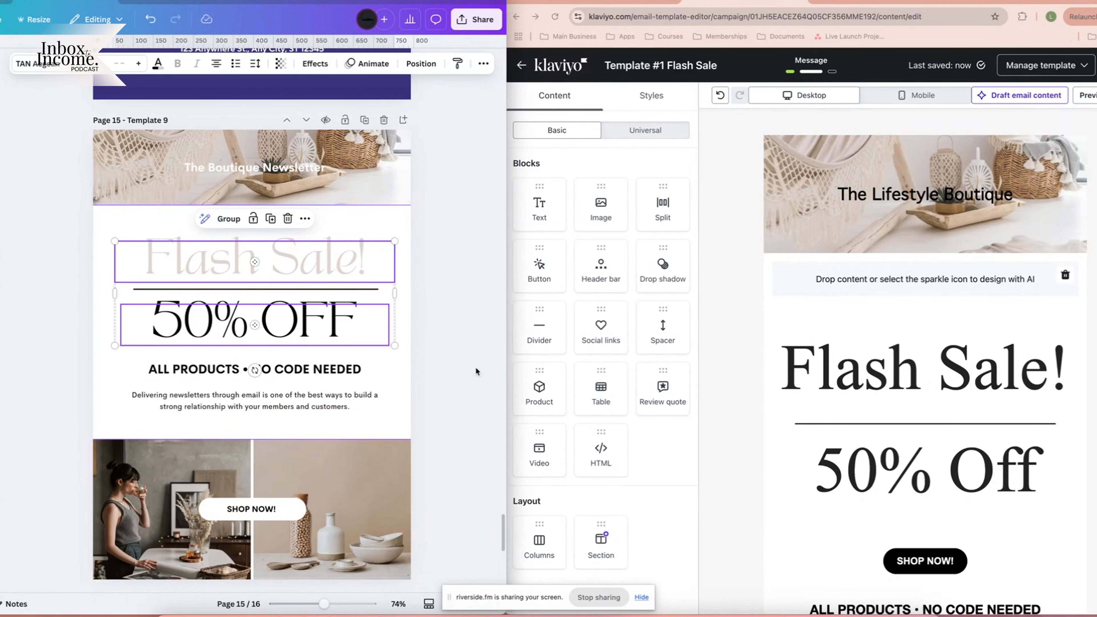
pyautogui.click(422, 318)
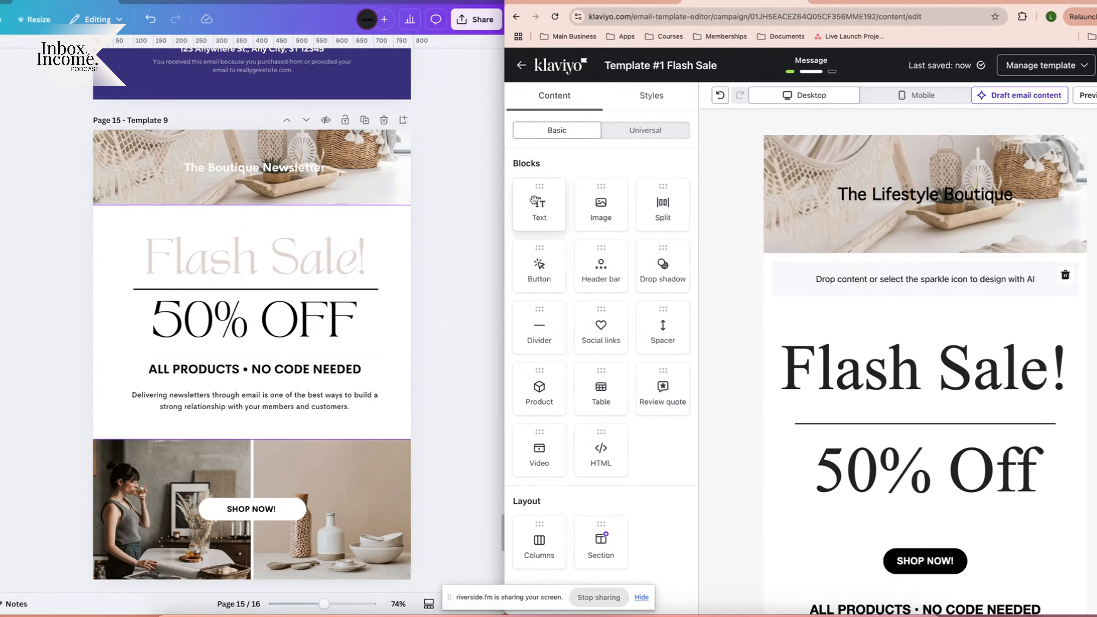
# Drop two text blocks into the empty section and type 'Flash Sale!' into the first.
pyautogui.moveTo(539, 205); pyautogui.dragTo(907, 275)
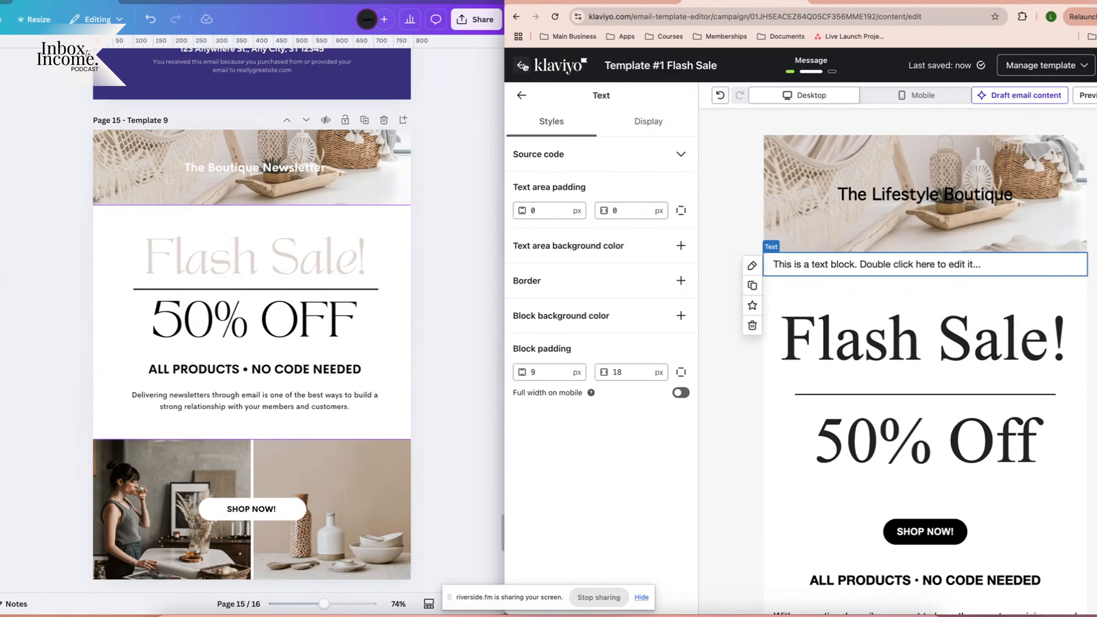
pyautogui.click(521, 96)
pyautogui.moveTo(539, 205); pyautogui.dragTo(936, 294)
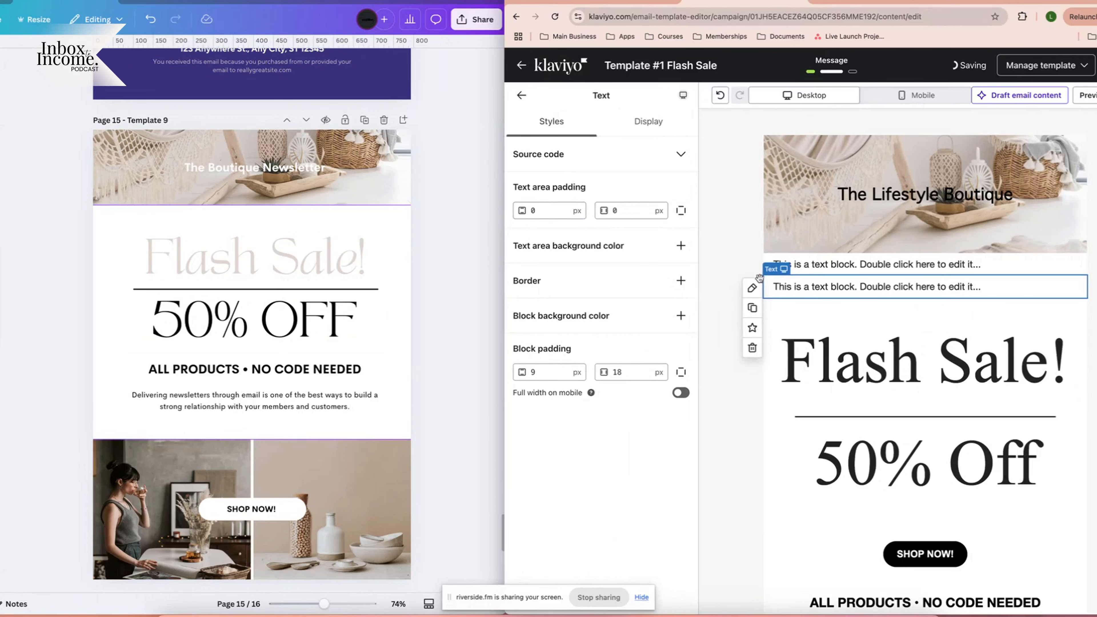
pyautogui.moveTo(819, 288); pyautogui.dragTo(824, 281)
pyautogui.click(722, 282)
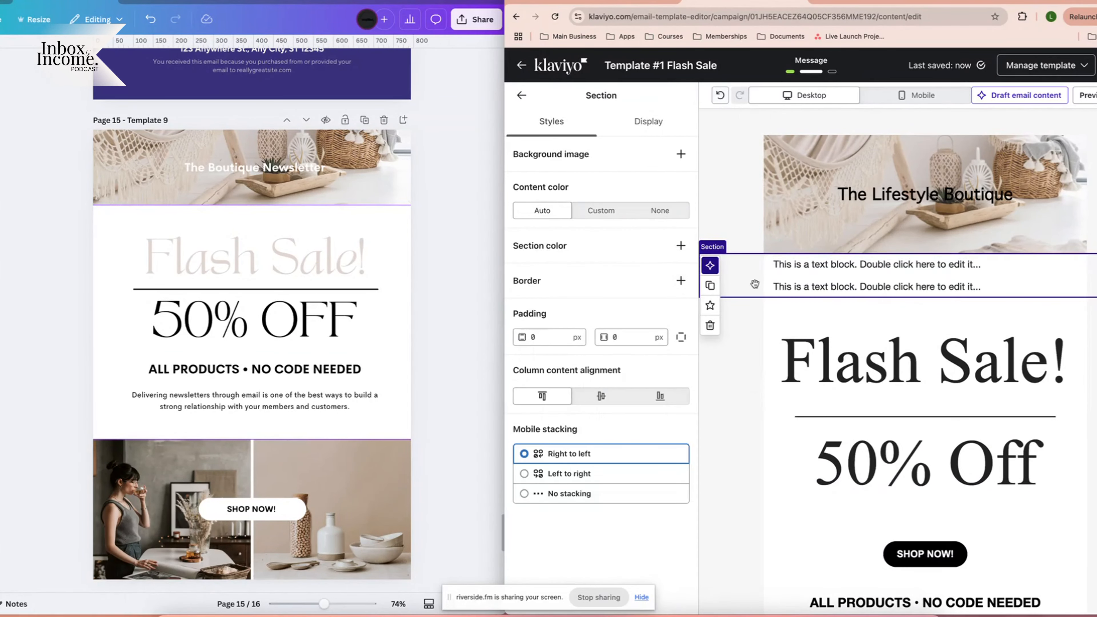
pyautogui.click(824, 270)
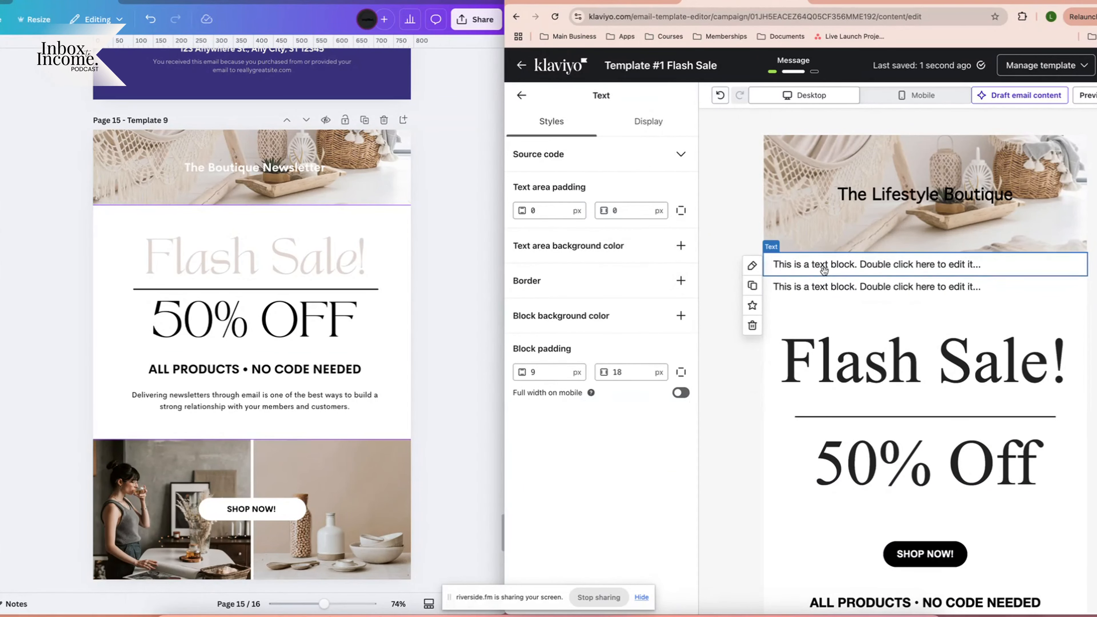
pyautogui.doubleClick(927, 265)
pyautogui.write('Flash Sale!')
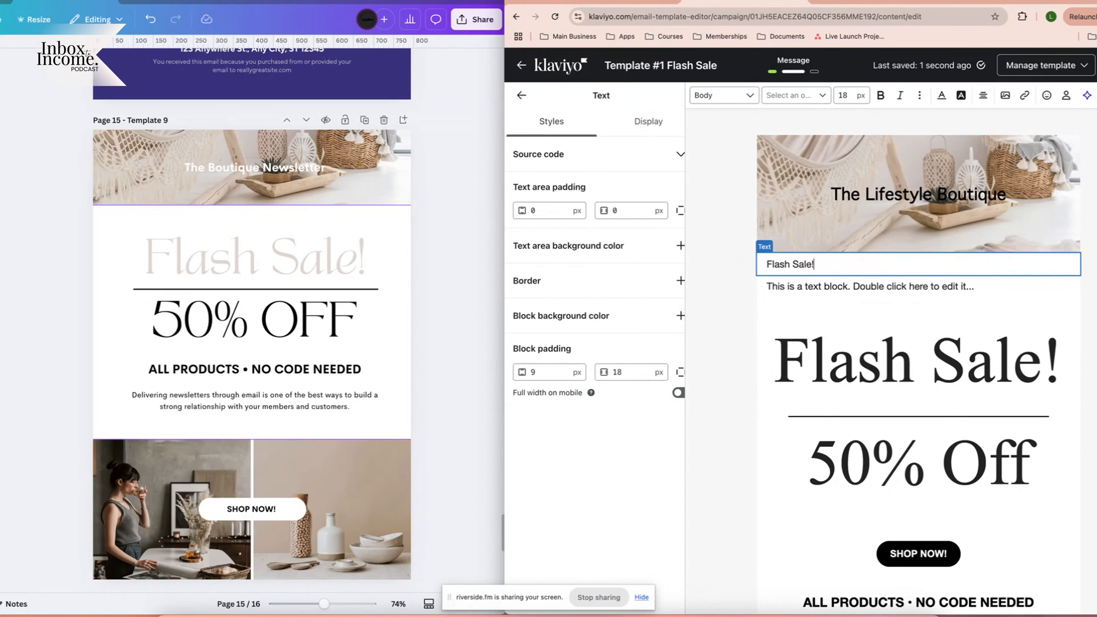
# Give Flash Sale! the Playfair Display Black 900 font and centre it.
pyautogui.press('super+a')
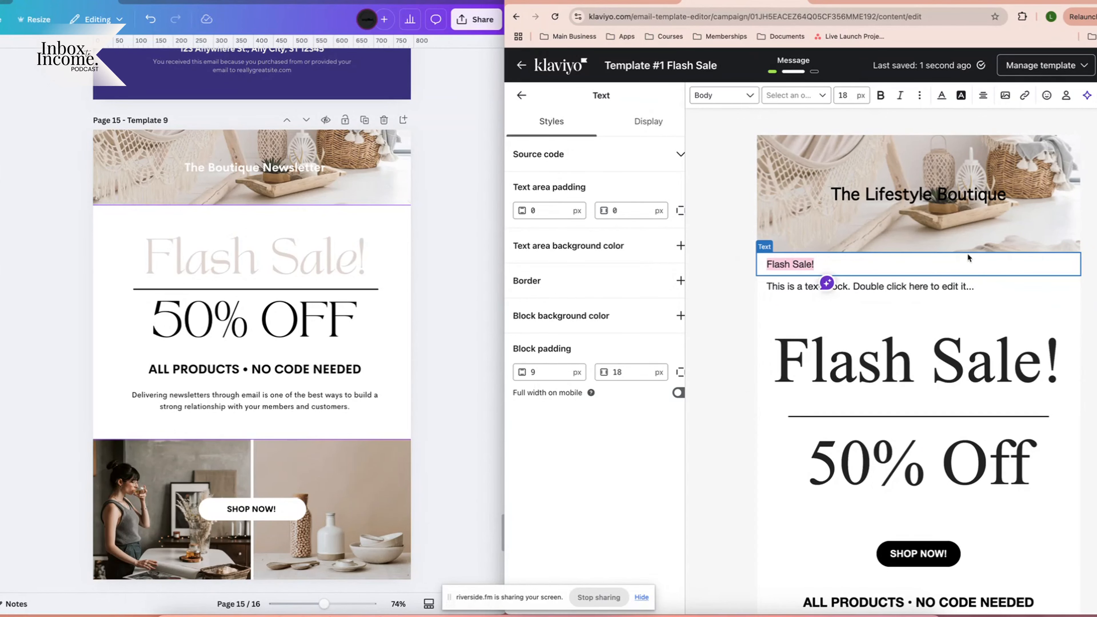
pyautogui.click(794, 95)
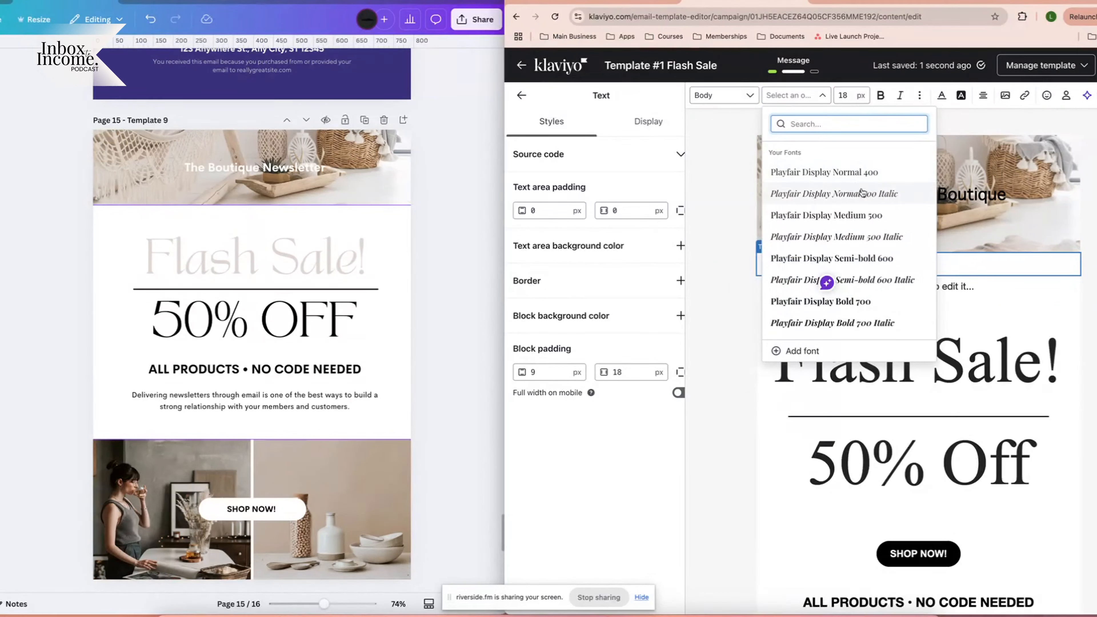
pyautogui.scroll(-5, 842, 259)
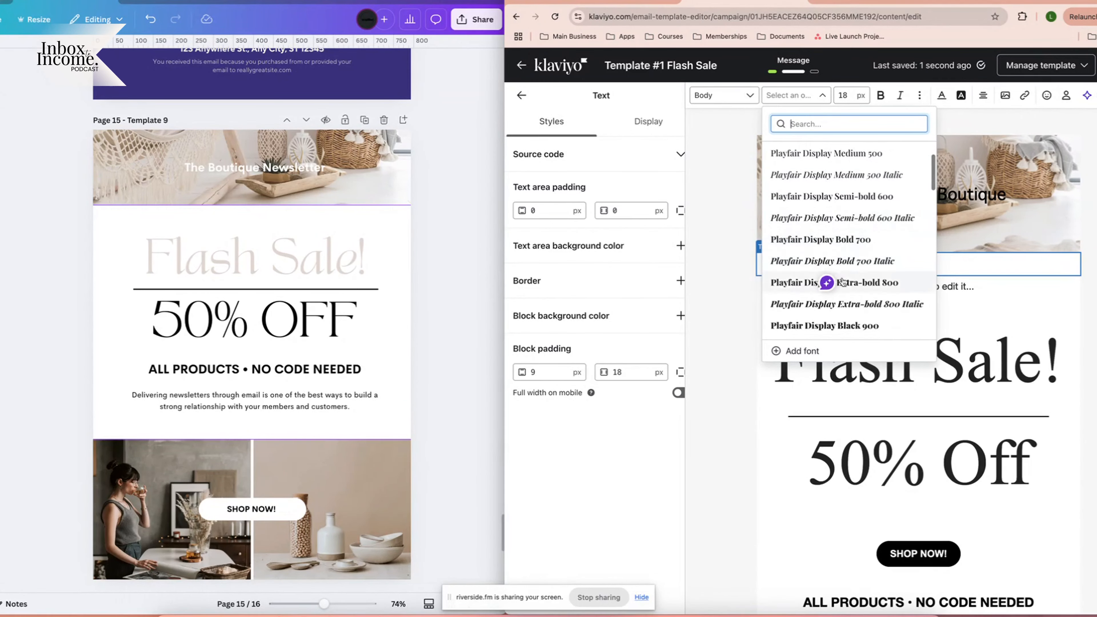
pyautogui.click(845, 273)
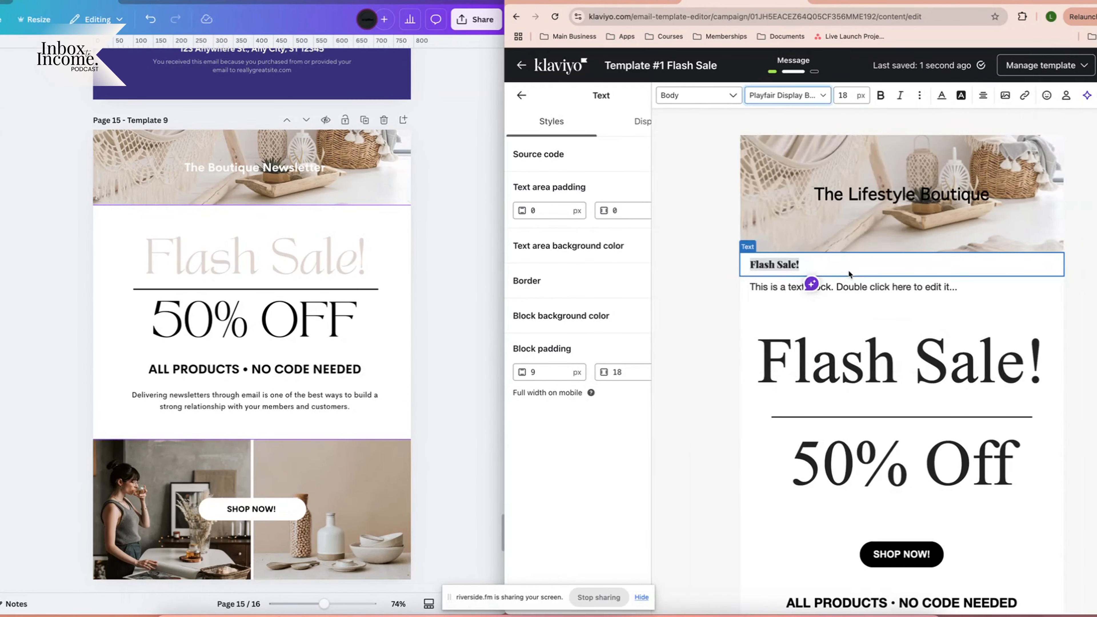
pyautogui.click(982, 95)
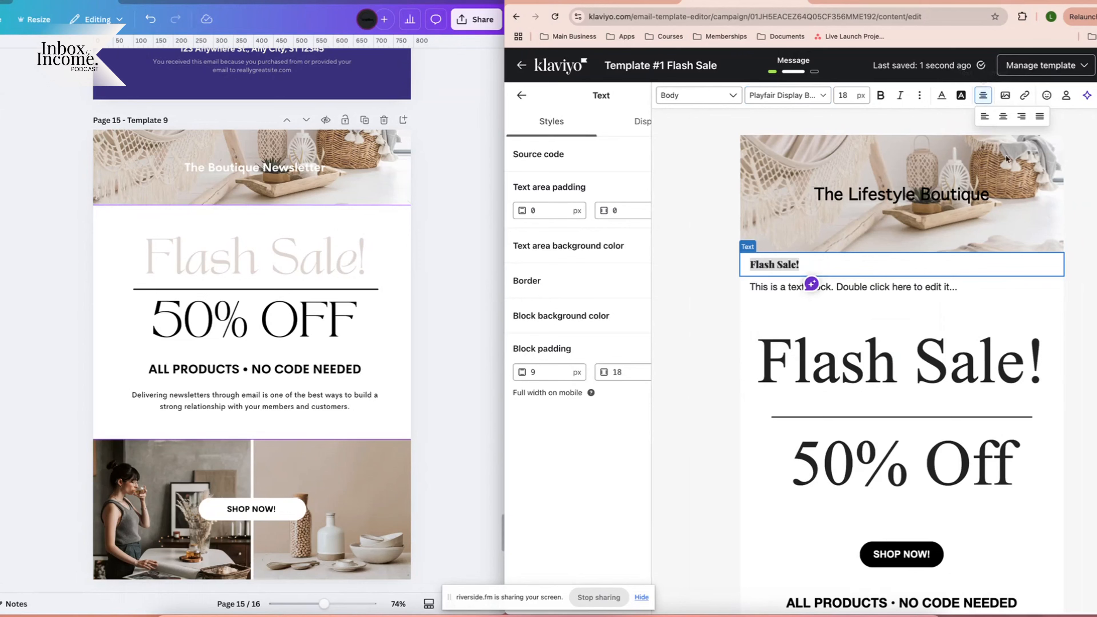
pyautogui.click(1003, 116)
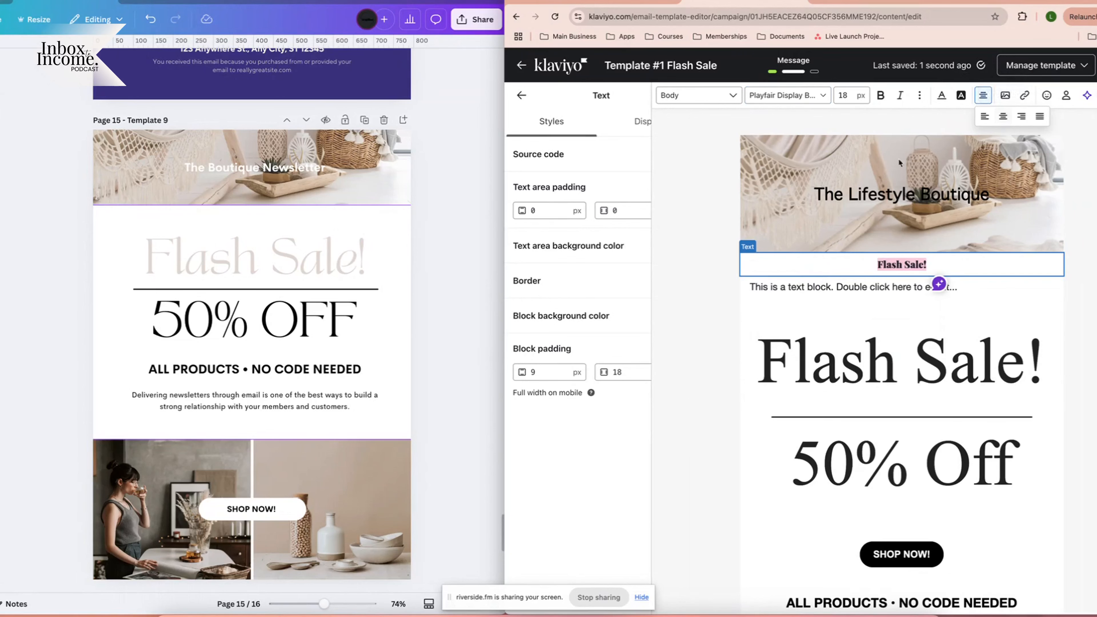
# Set the heading's font size to 100 and switch it to Playfair Display Normal 400.
pyautogui.click(844, 98)
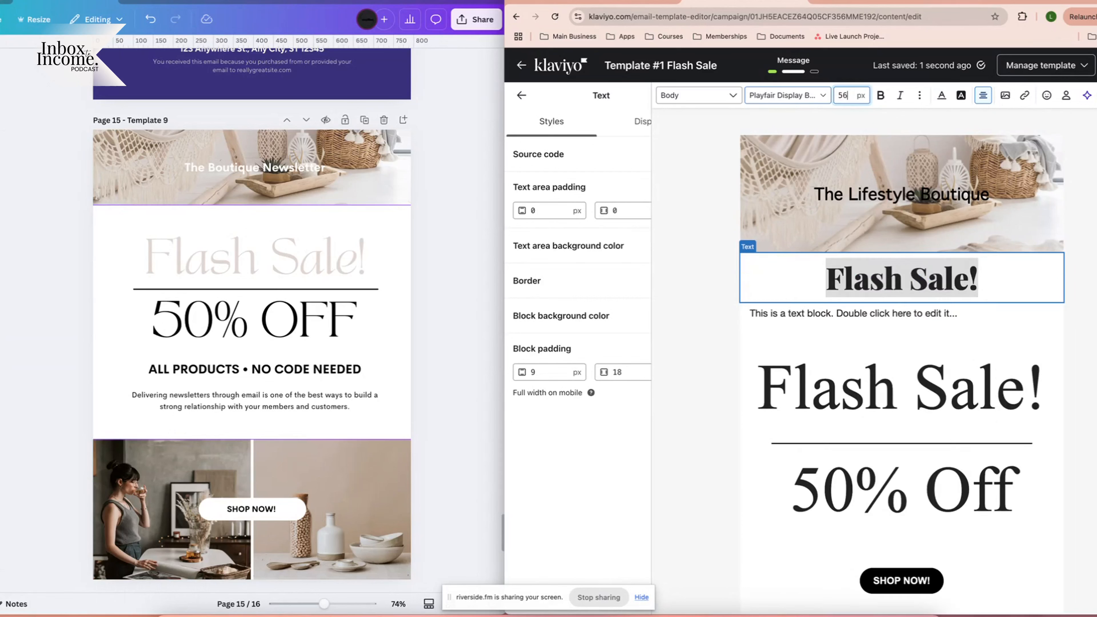
pyautogui.press('BackSpace')
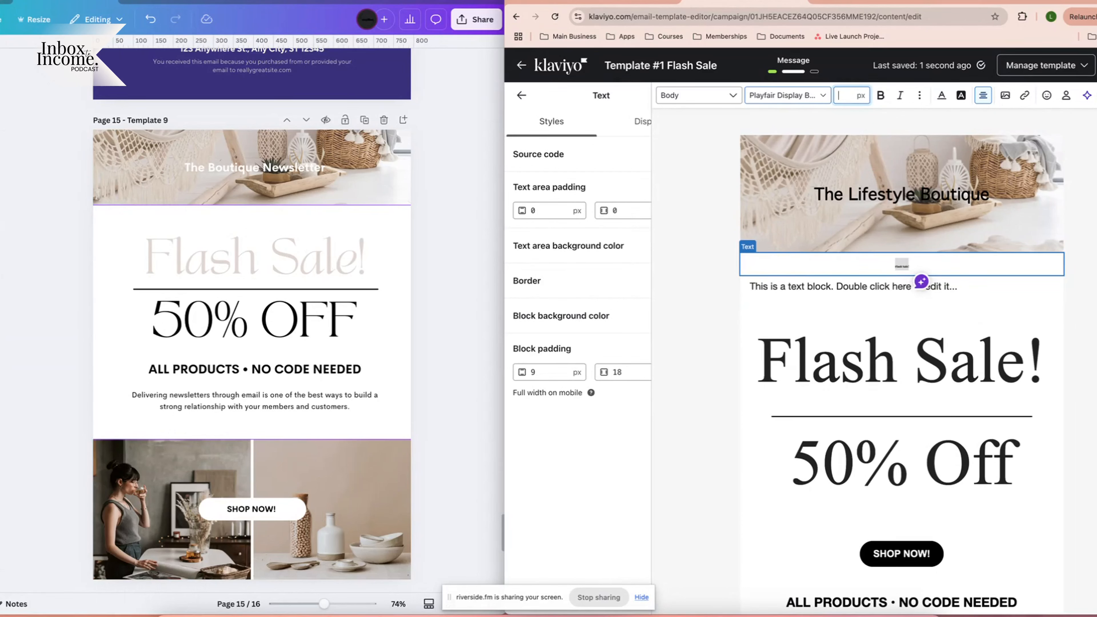
pyautogui.write('80')
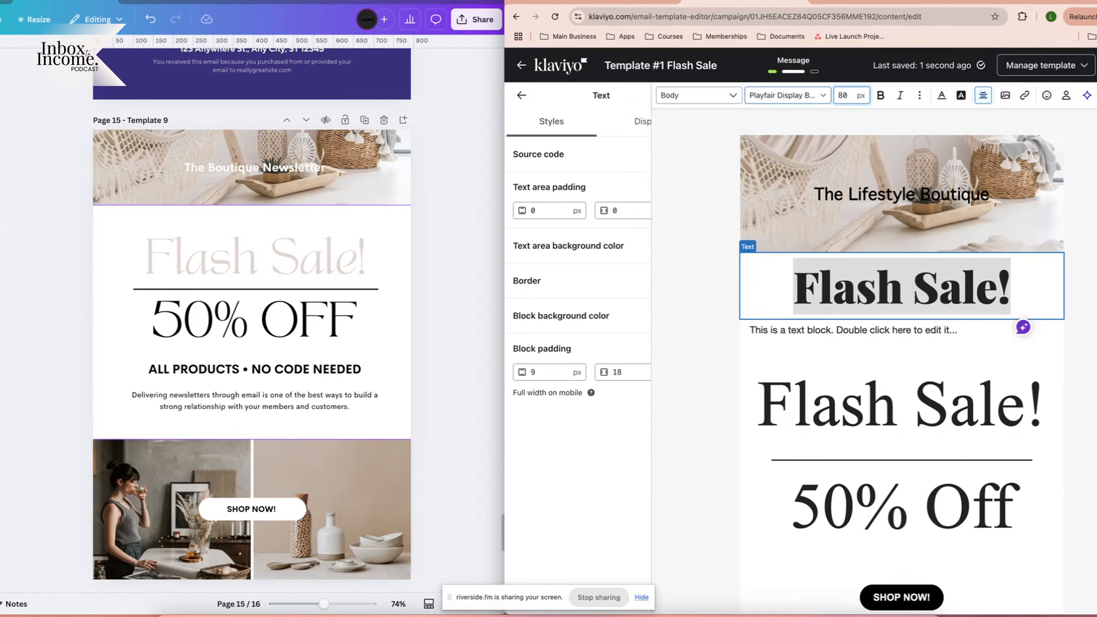
pyautogui.press('BackSpace')
pyautogui.press('BackSpace')
pyautogui.write('120')
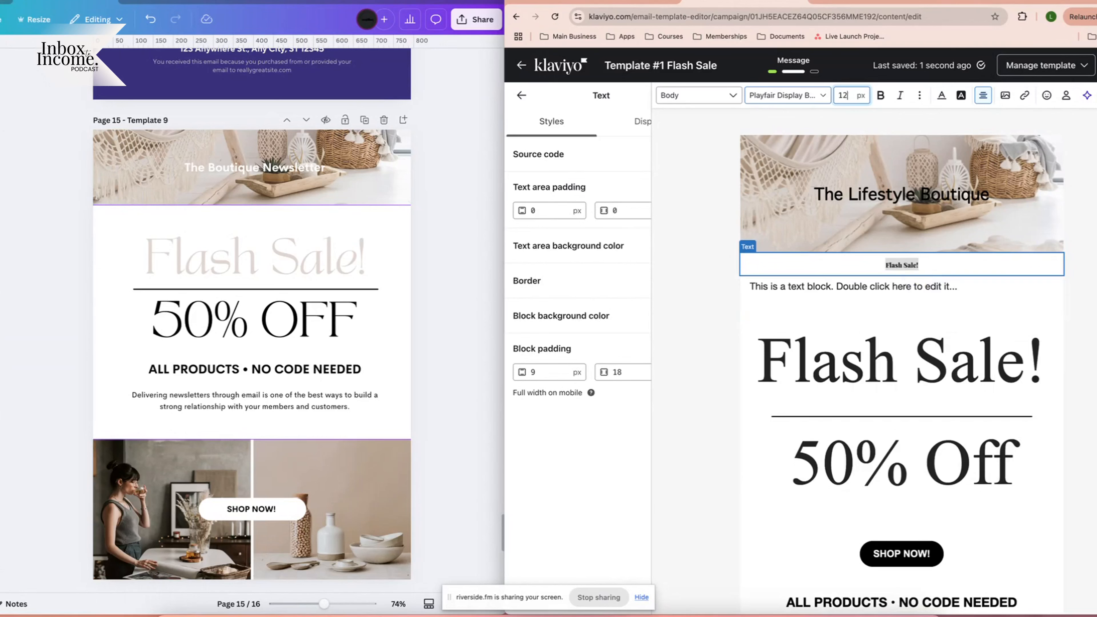
pyautogui.press('BackSpace')
pyautogui.press('BackSpace')
pyautogui.write('00')
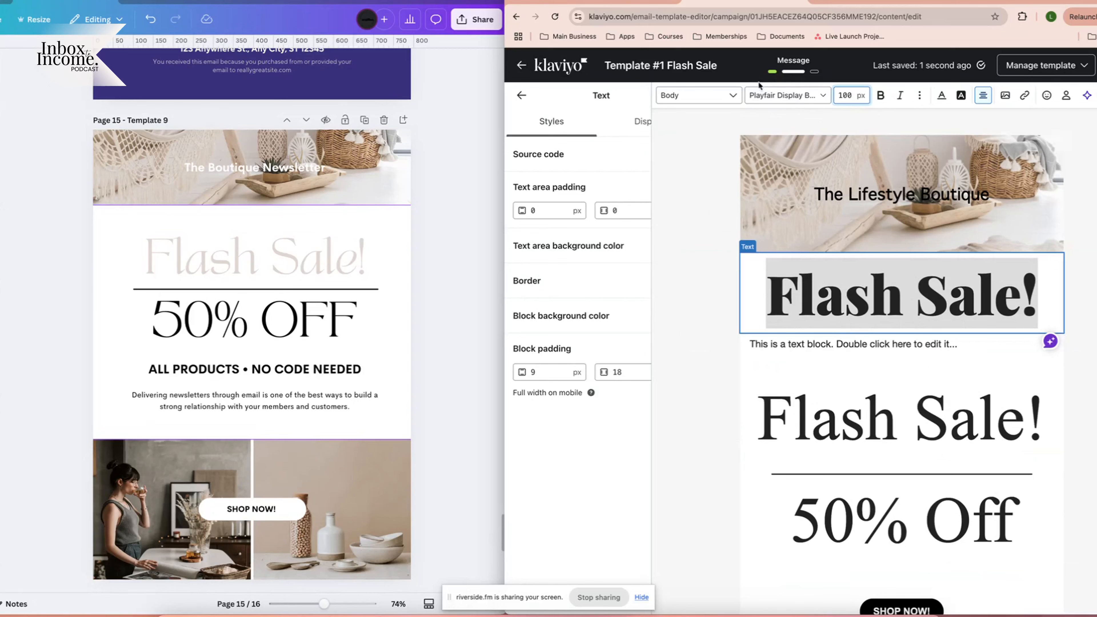
pyautogui.click(786, 95)
pyautogui.scroll(5, 828, 236)
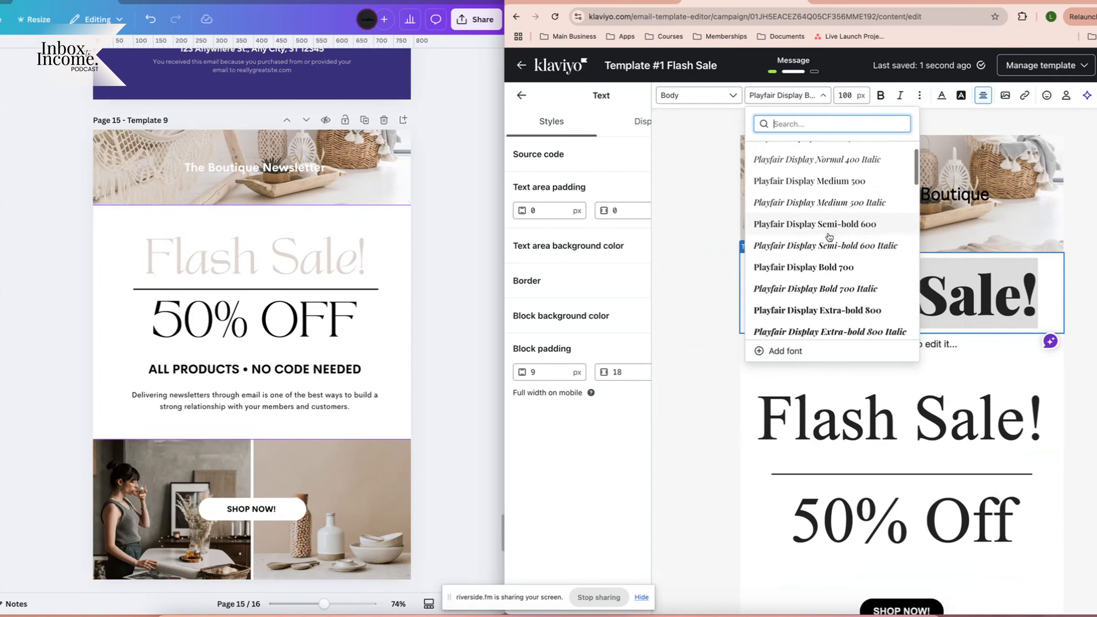
pyautogui.scroll(2, 846, 225)
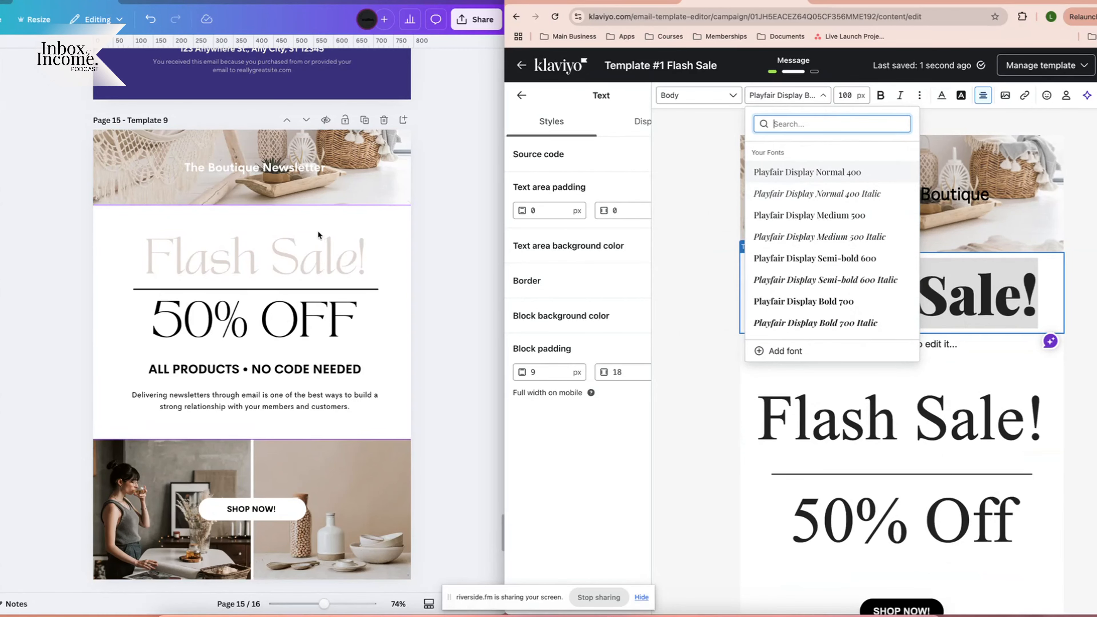
pyautogui.click(839, 173)
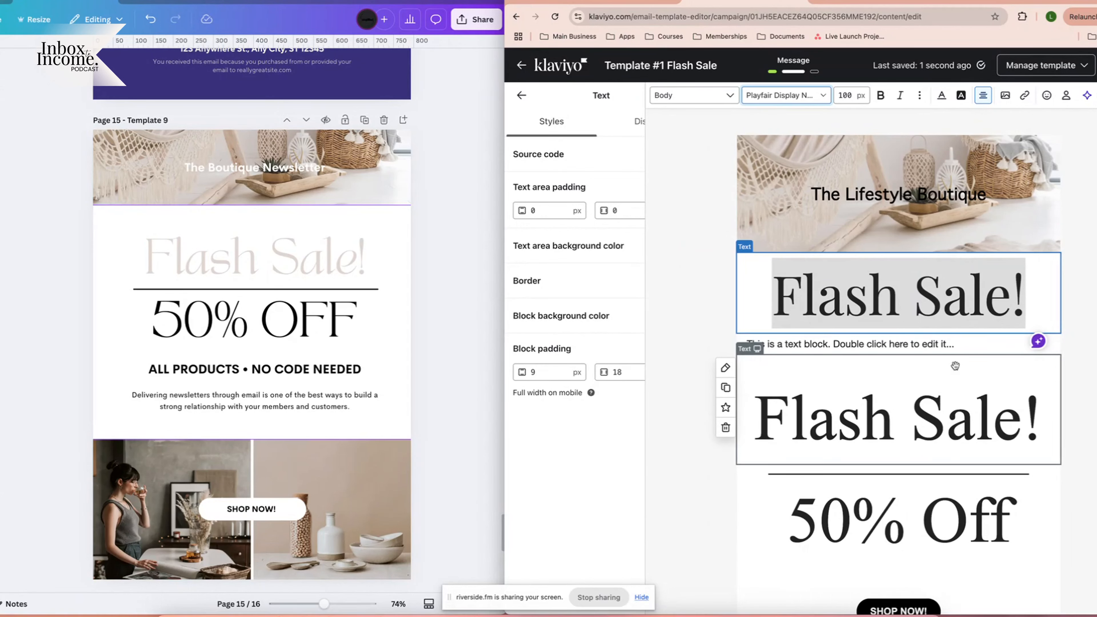
pyautogui.click(917, 434)
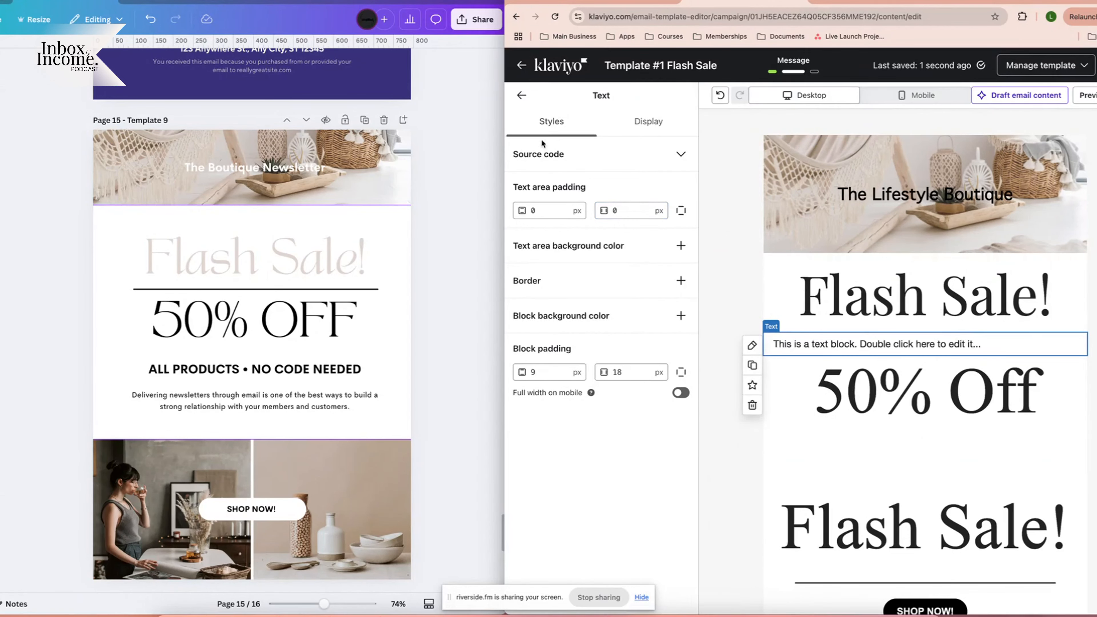
# Move the lower Flash Sale! block above its 50% Off text.
pyautogui.click(521, 96)
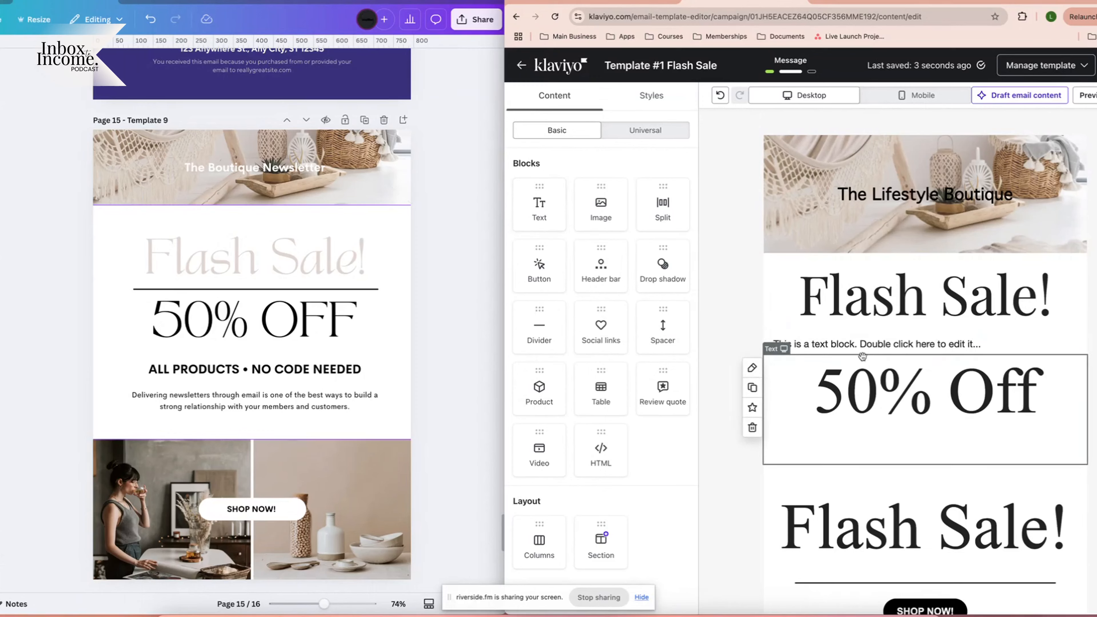
pyautogui.scroll(-5, 881, 553)
pyautogui.scroll(5, 885, 518)
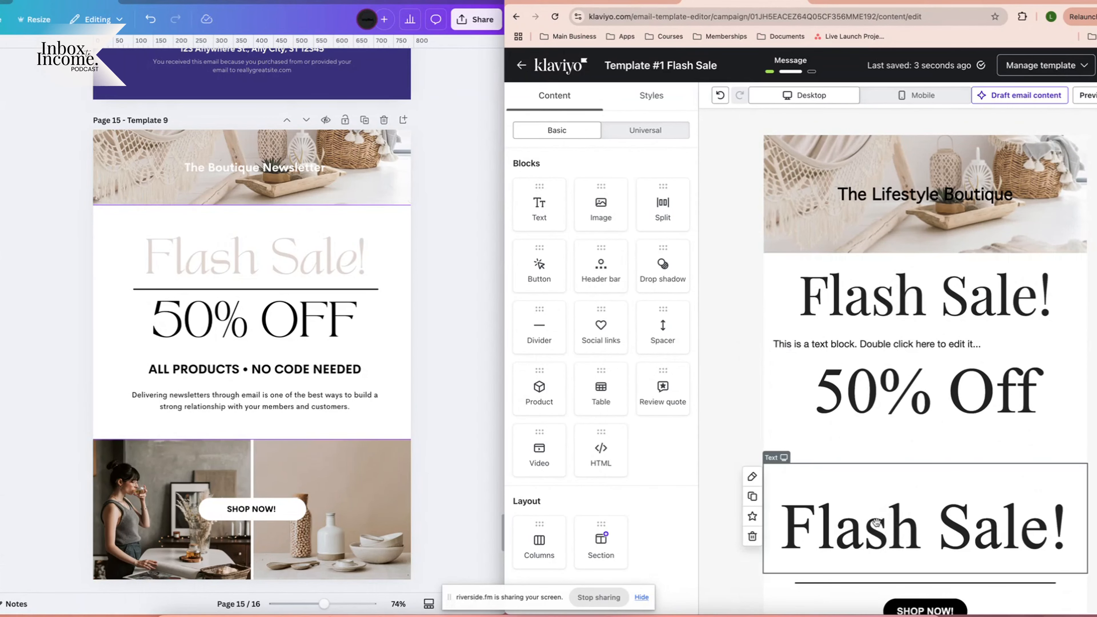
pyautogui.moveTo(876, 525); pyautogui.dragTo(879, 390)
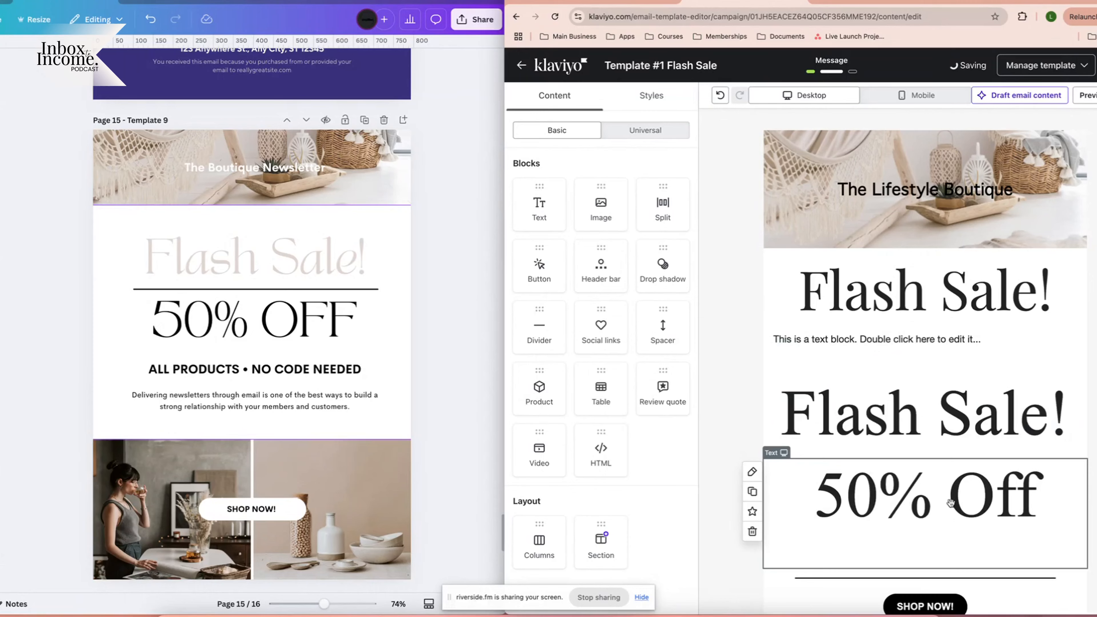
# Replace the placeholder under the top Flash Sale! with '50% Off', pasted with formatting.
pyautogui.doubleClick(928, 498)
pyautogui.press('super+c')
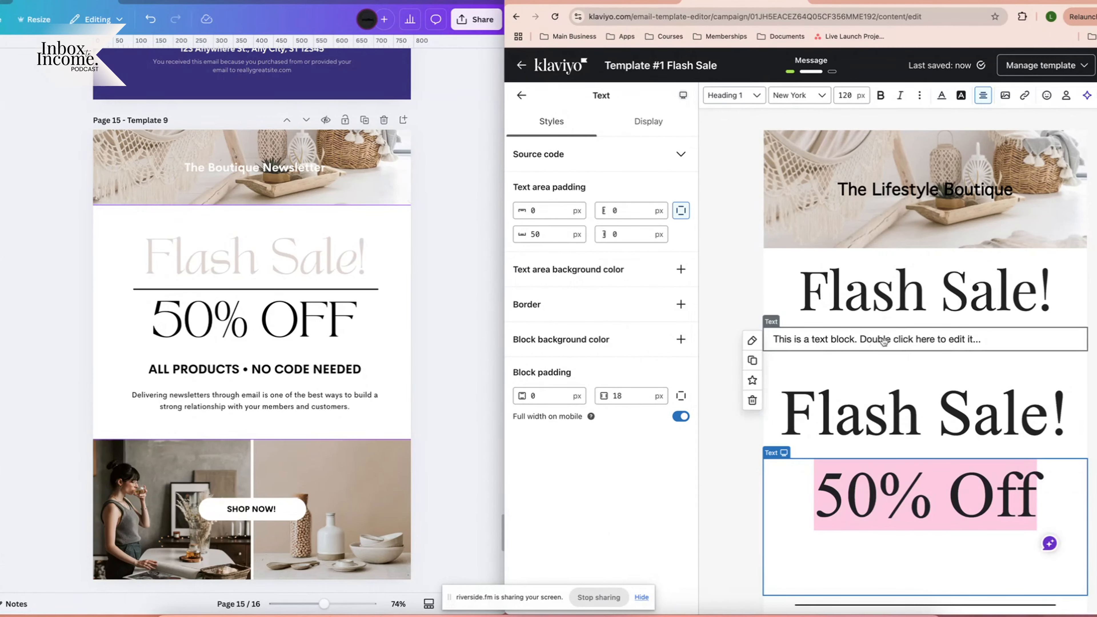
pyautogui.doubleClick(895, 340)
pyautogui.press('super+v')
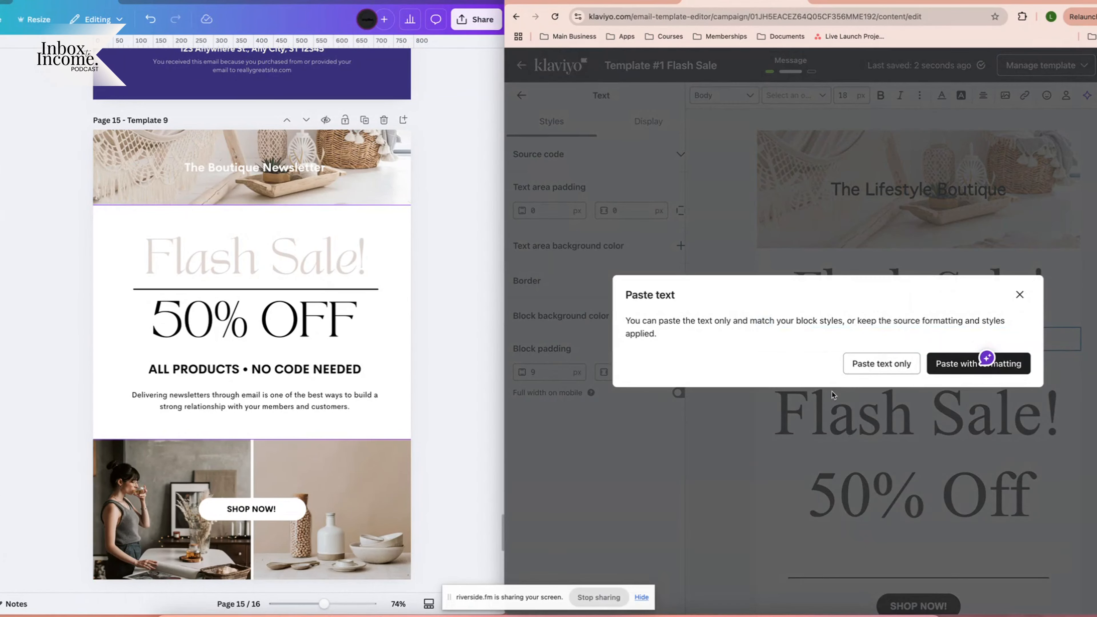
pyautogui.click(959, 372)
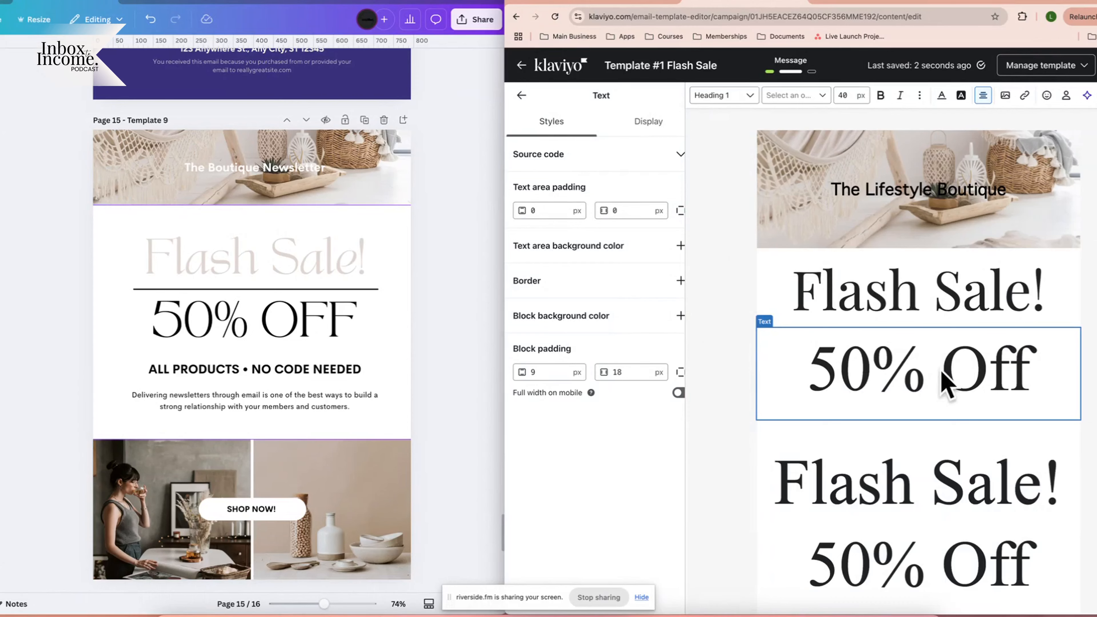
pyautogui.scroll(-3, 919, 380)
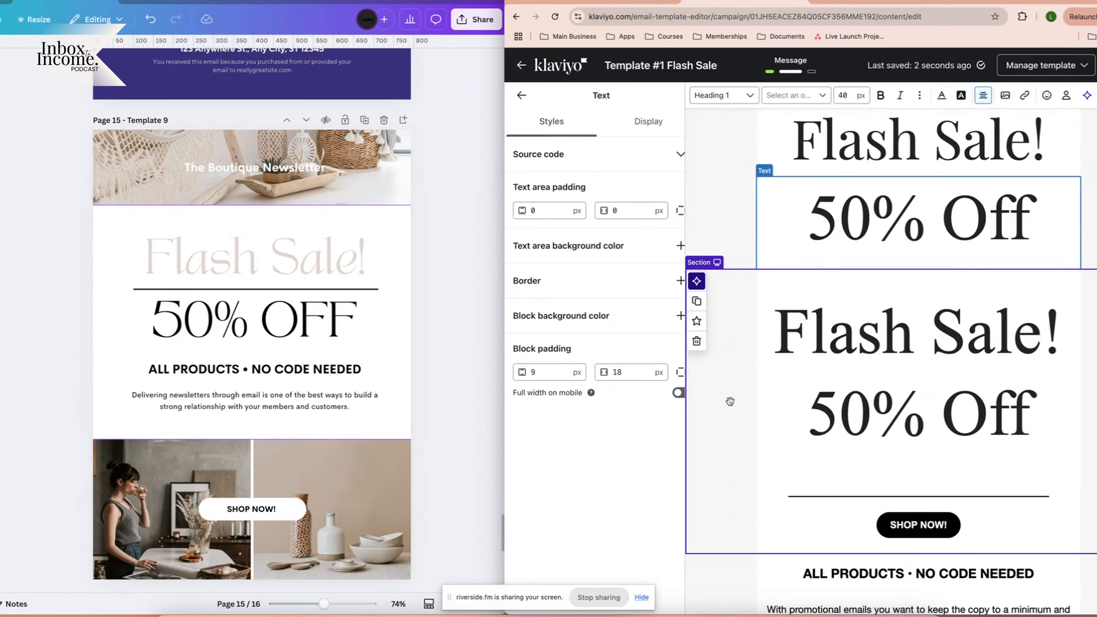
pyautogui.scroll(2, 918, 250)
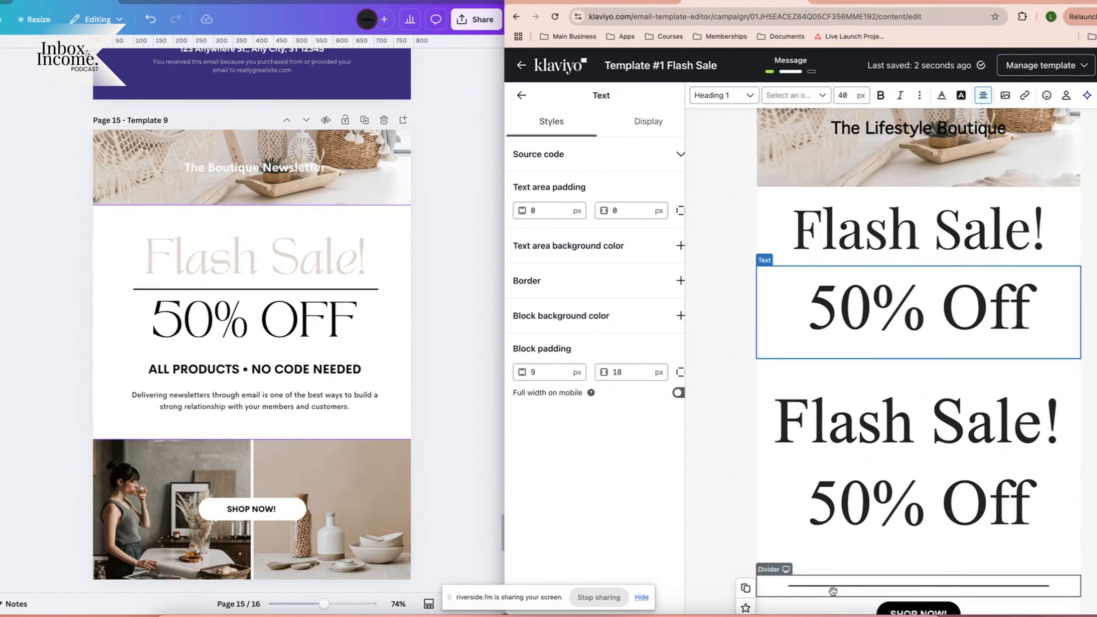
pyautogui.click(521, 95)
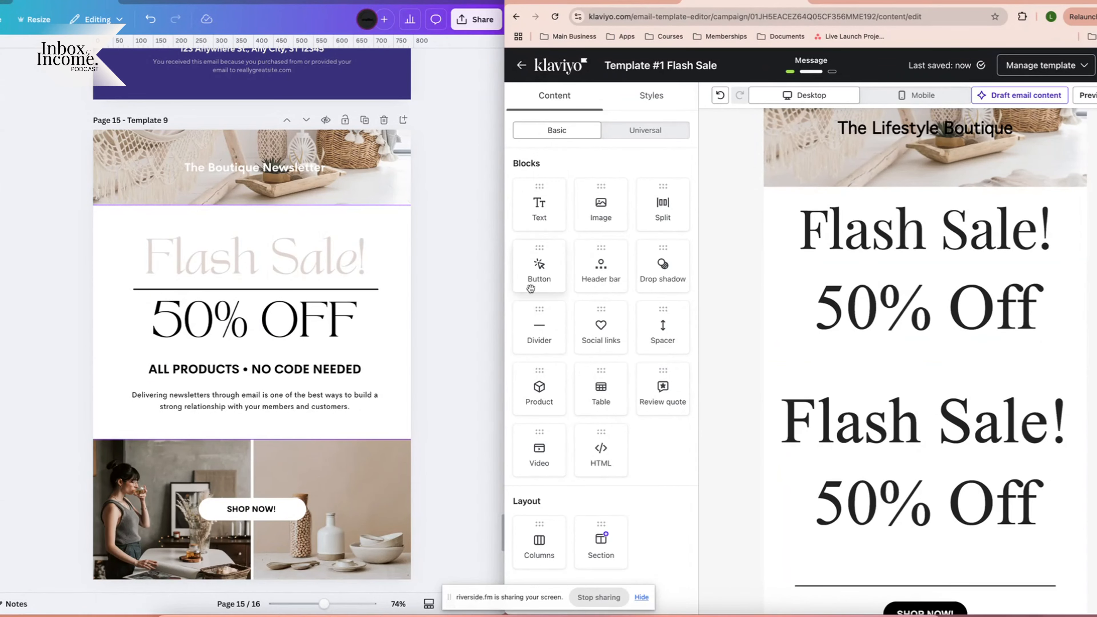
# Insert a black, 3 px divider between Flash Sale! and 50% Off with 50 px side padding.
pyautogui.moveTo(546, 331); pyautogui.dragTo(946, 277)
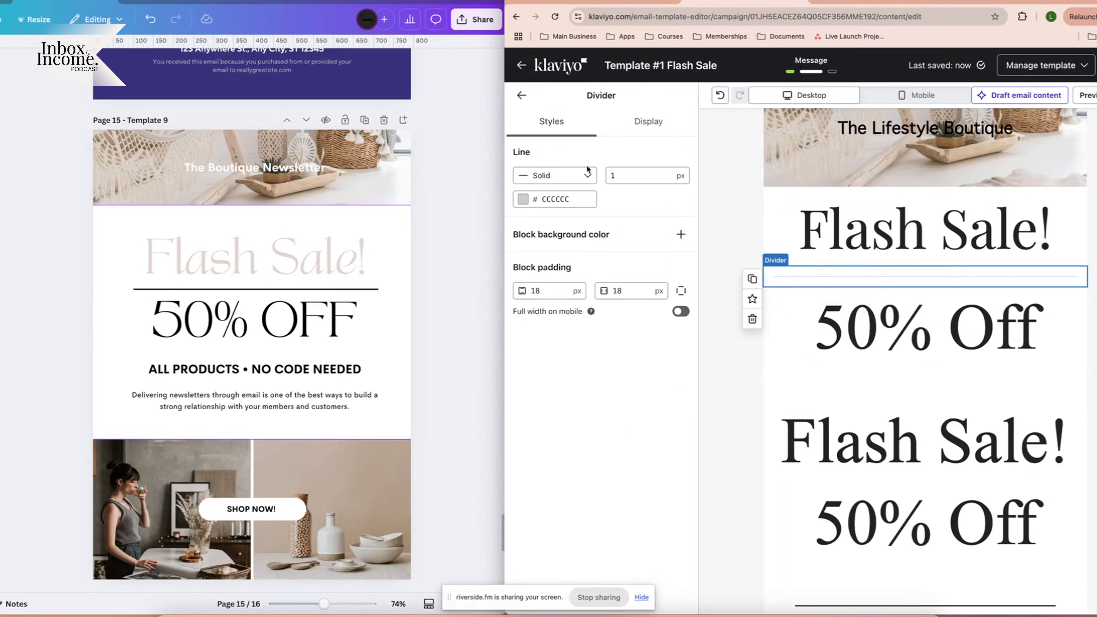
pyautogui.click(576, 200)
pyautogui.click(579, 350)
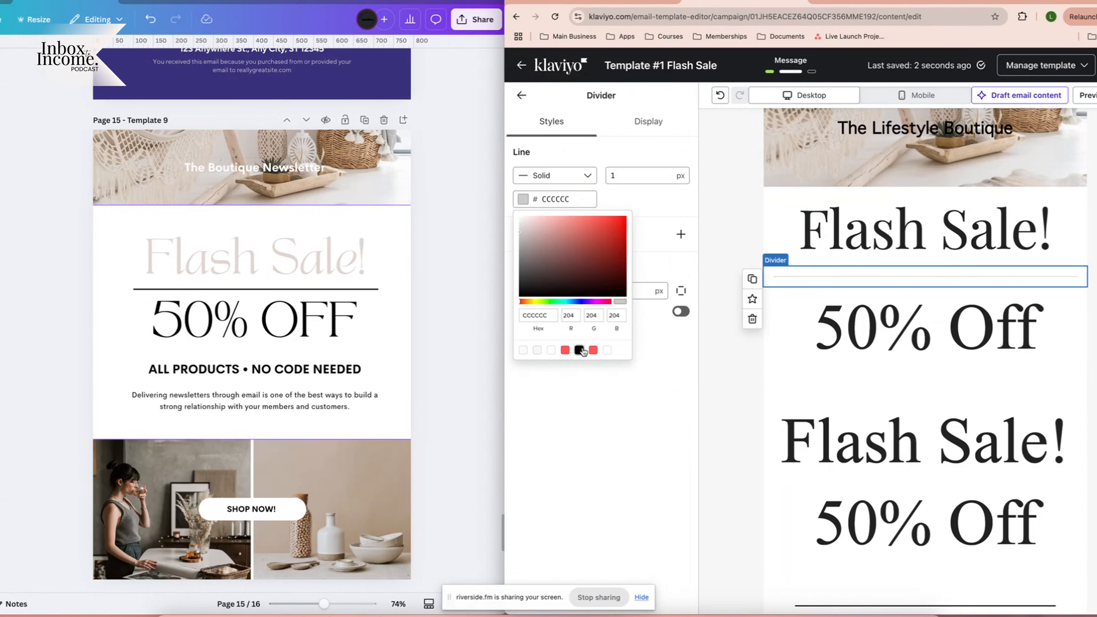
pyautogui.click(610, 174)
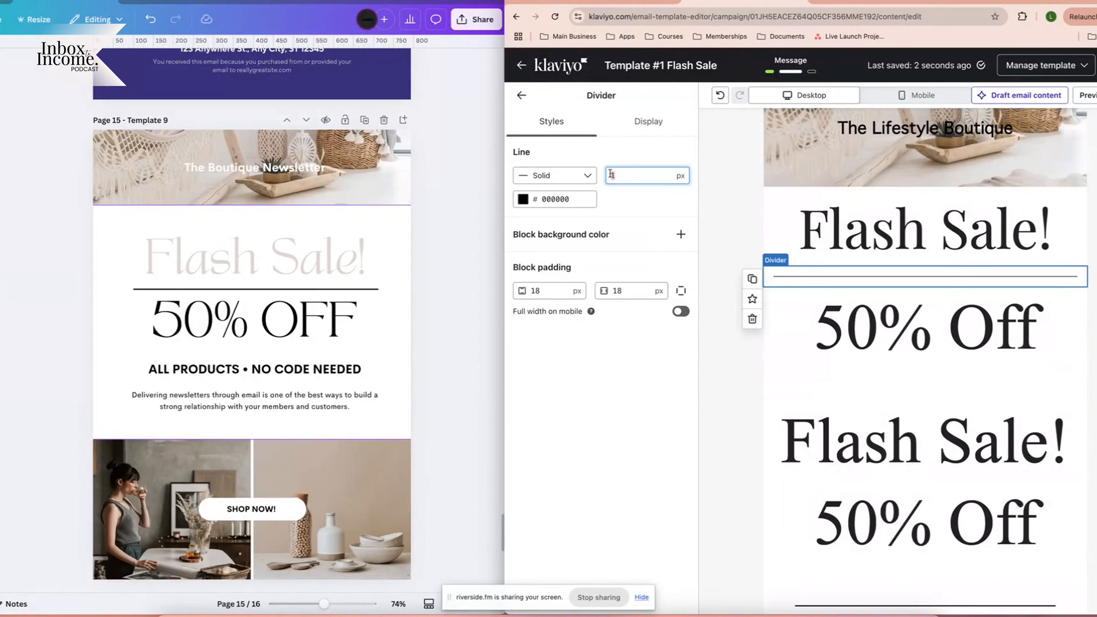
pyautogui.write('3')
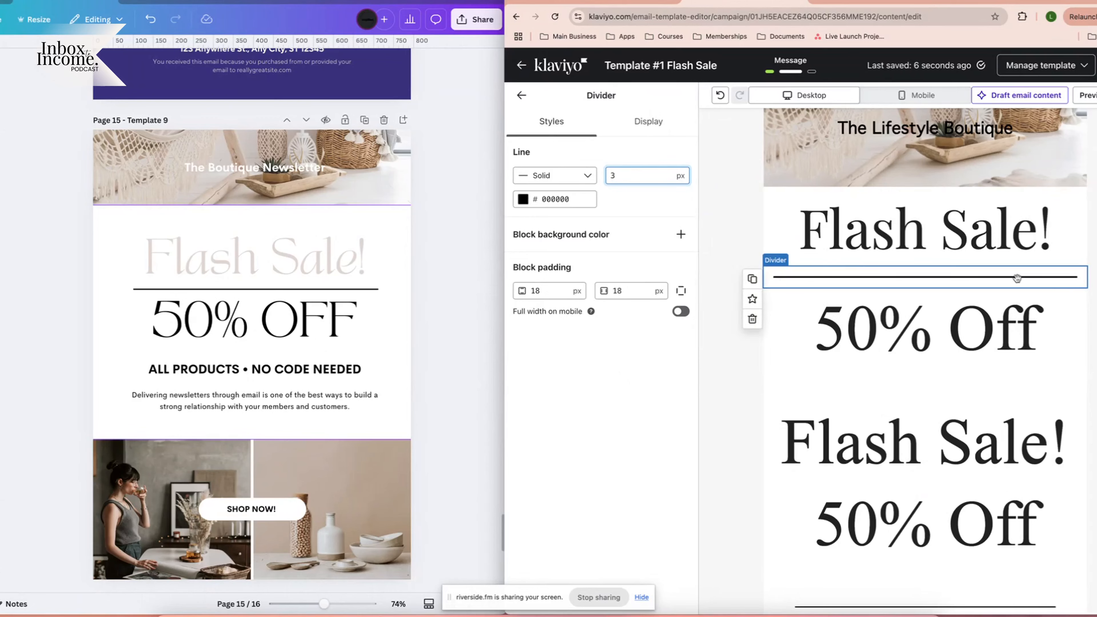
pyautogui.doubleClick(635, 289)
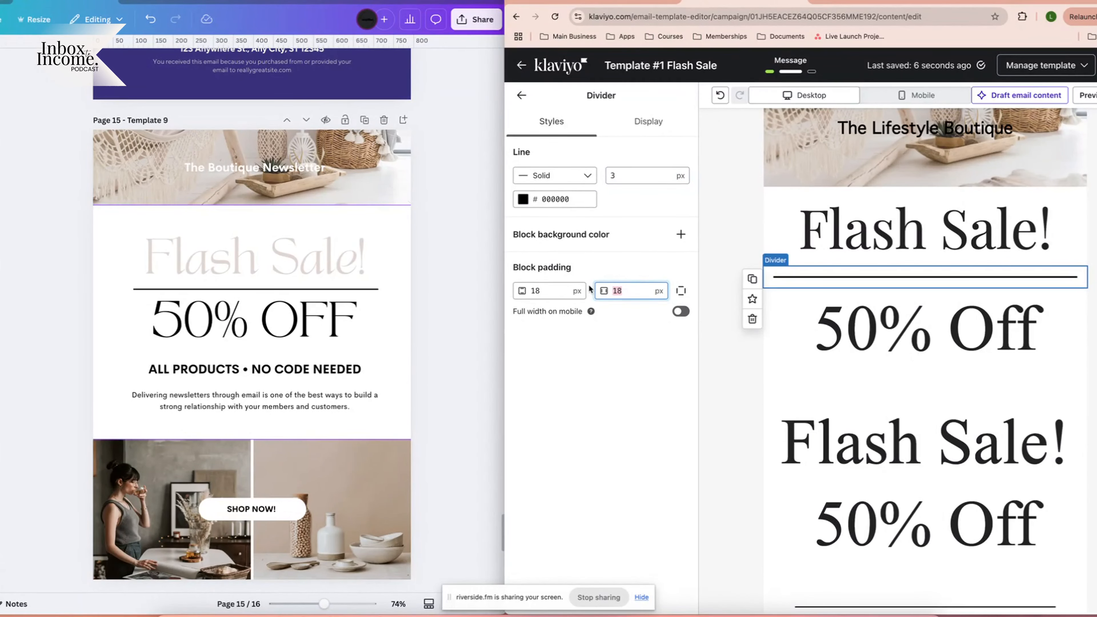
pyautogui.write('505')
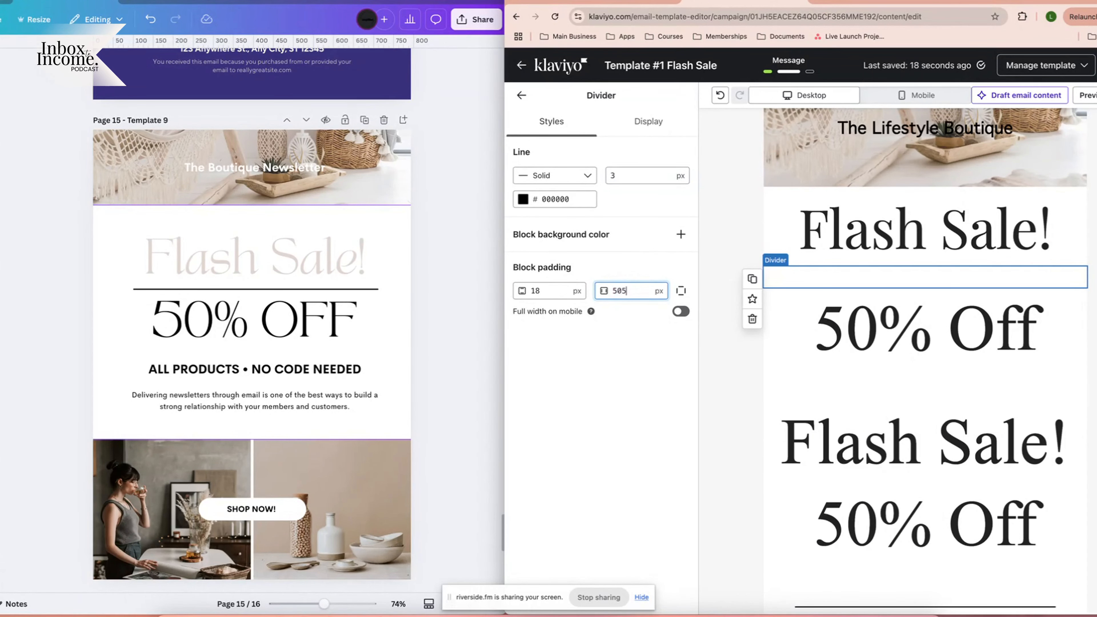
pyautogui.press('BackSpace')
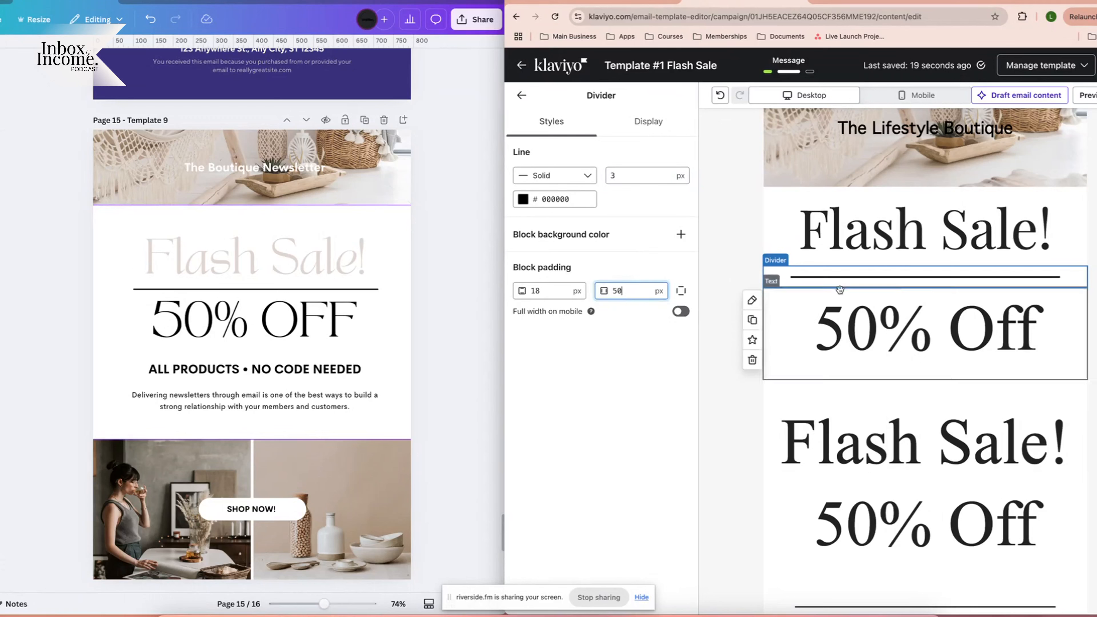
# Select the top Flash Sale! heading and look up its beige colour code in Canva.
pyautogui.tripleClick(901, 236)
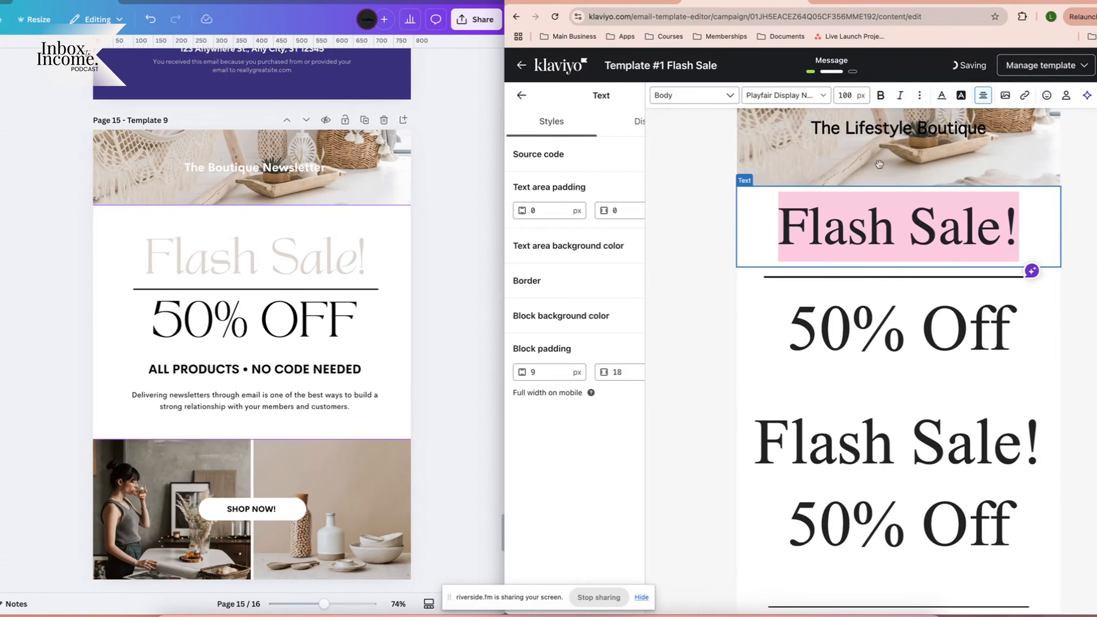
pyautogui.click(941, 95)
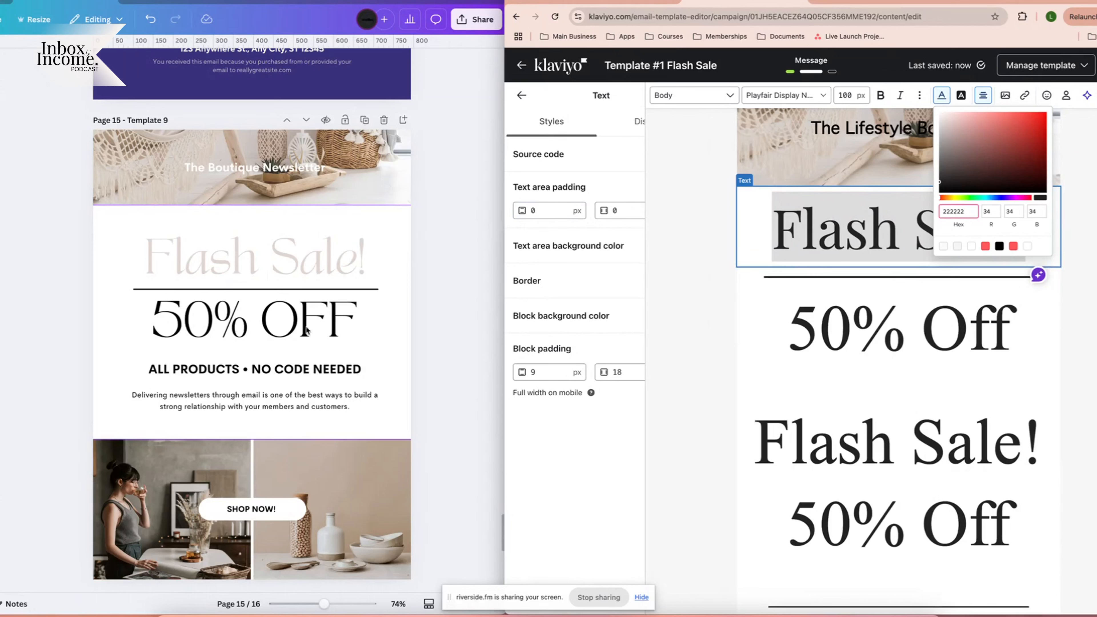
pyautogui.click(454, 268)
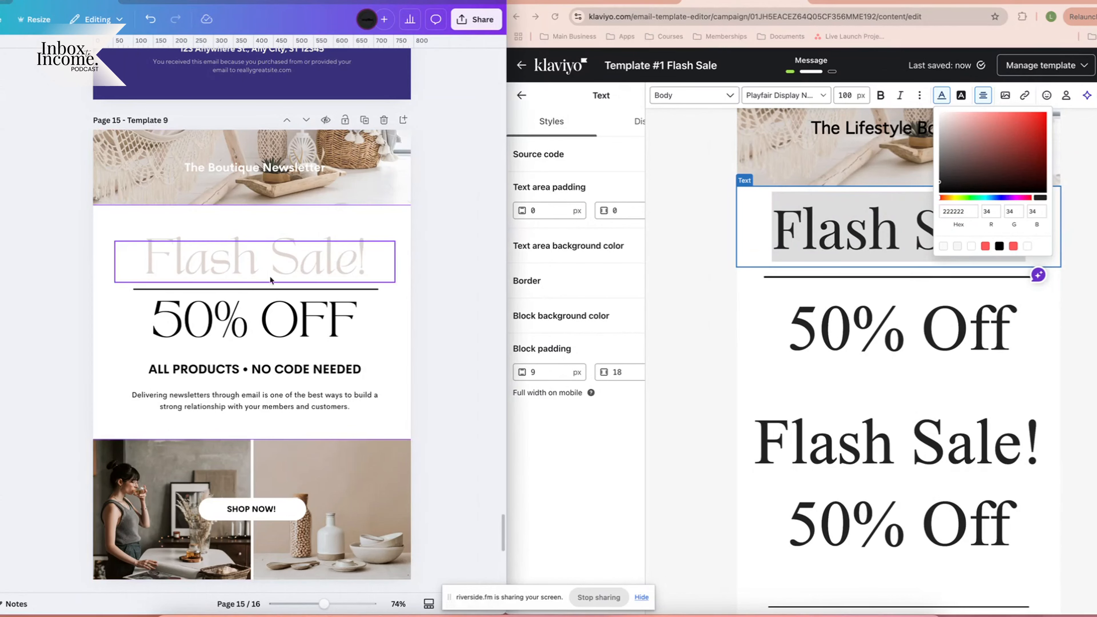
pyautogui.click(190, 265)
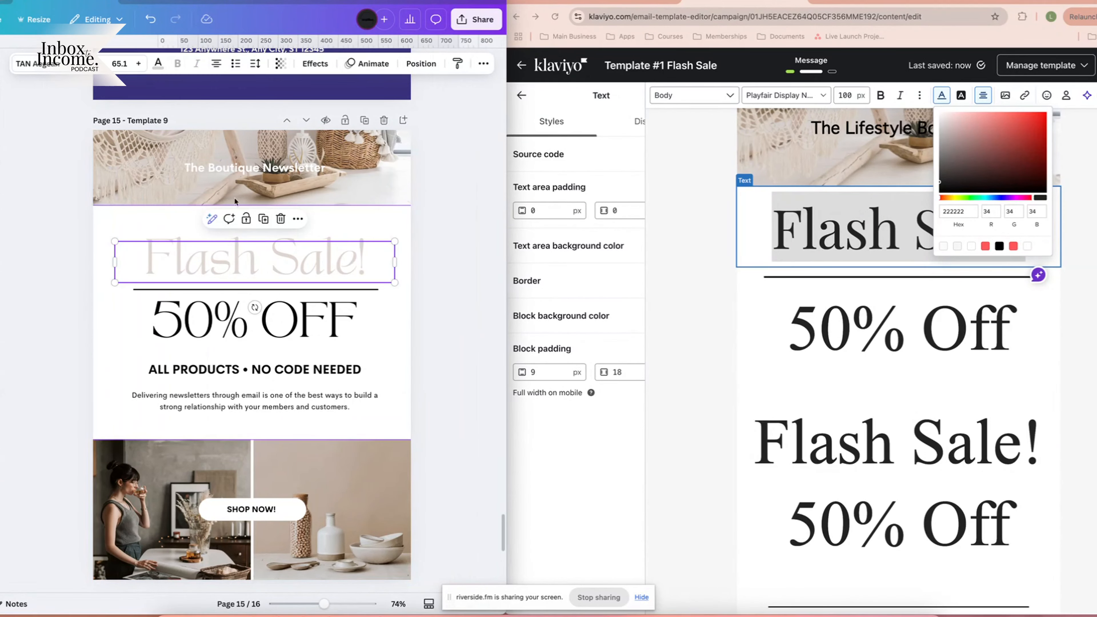
pyautogui.click(157, 66)
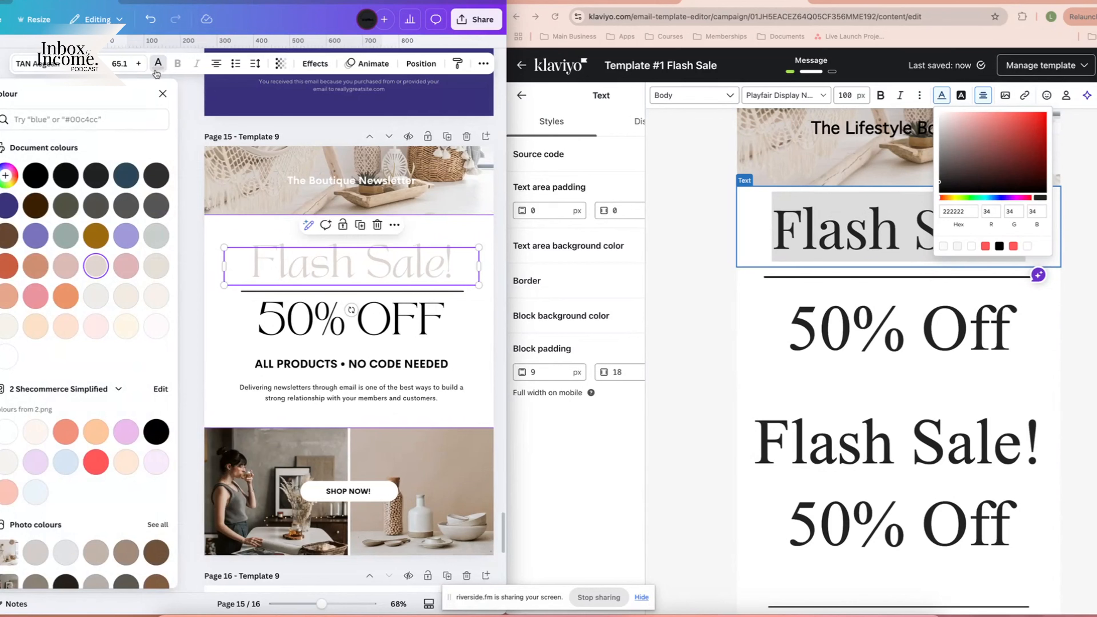
pyautogui.click(96, 267)
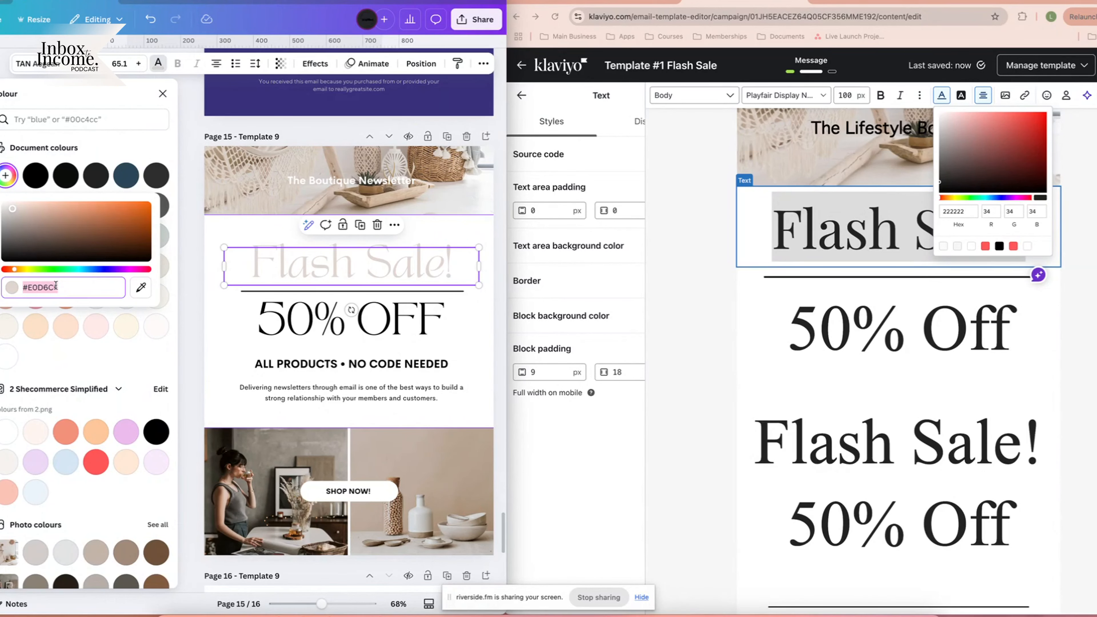
# Paste #e0d6cf as the heading's text colour in Klaviyo and close the picker.
pyautogui.click(1039, 228)
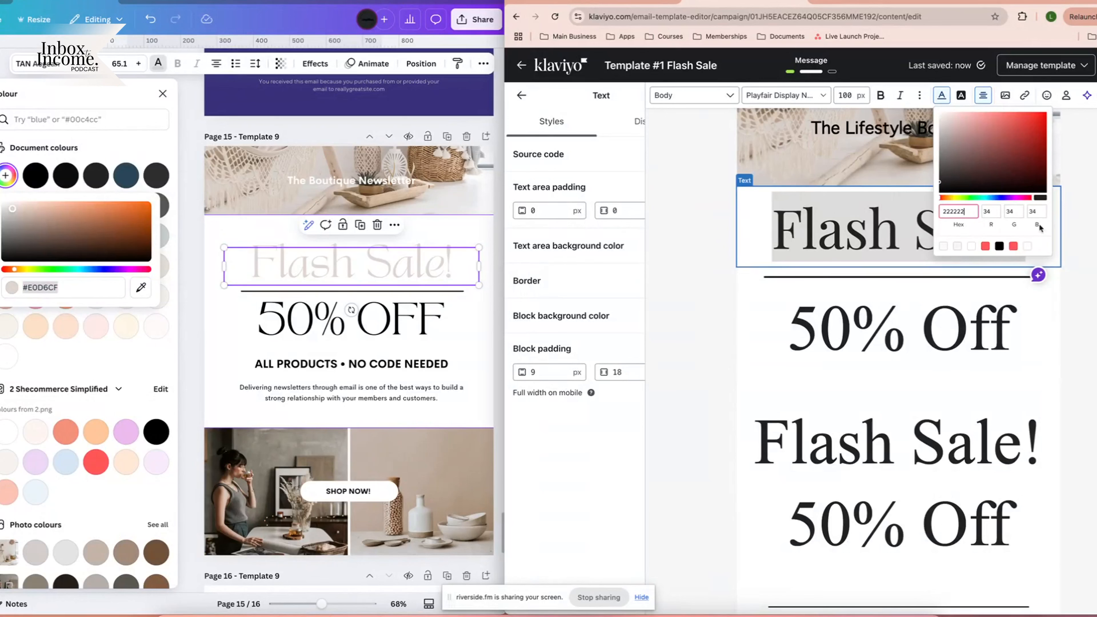
pyautogui.hotkey('ctrl', 'a')
pyautogui.write('#e0d6cf')
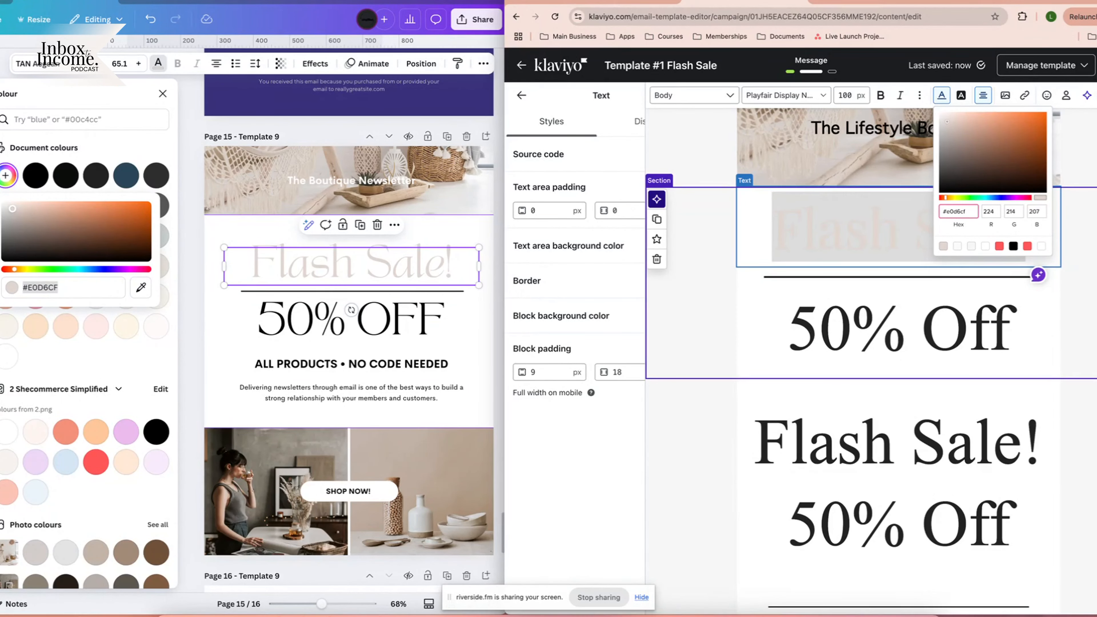
pyautogui.click(933, 267)
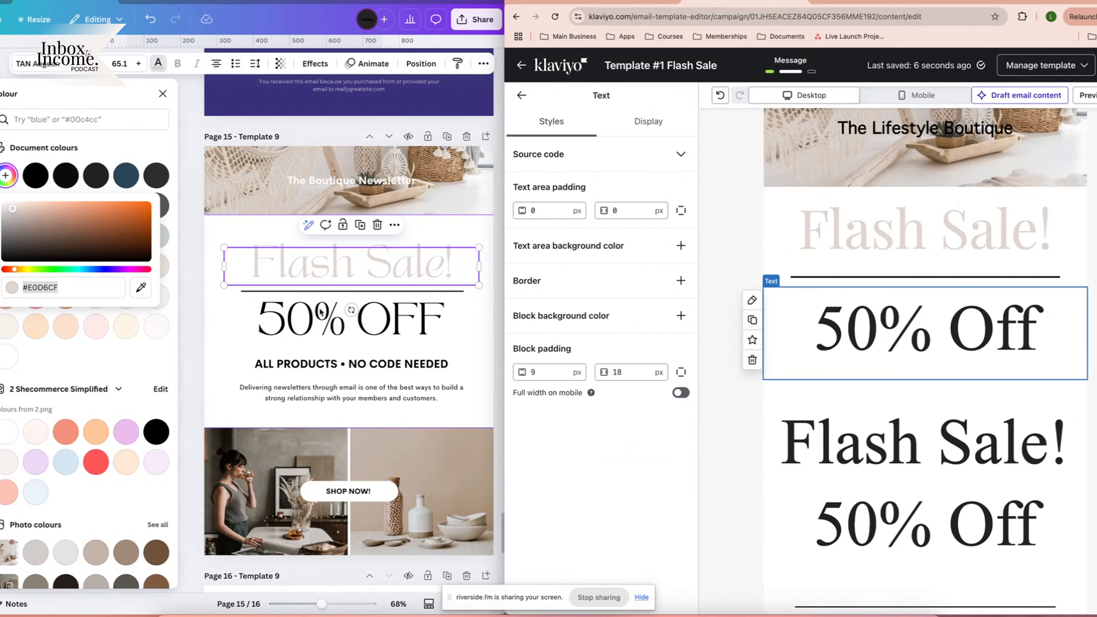
pyautogui.click(308, 292)
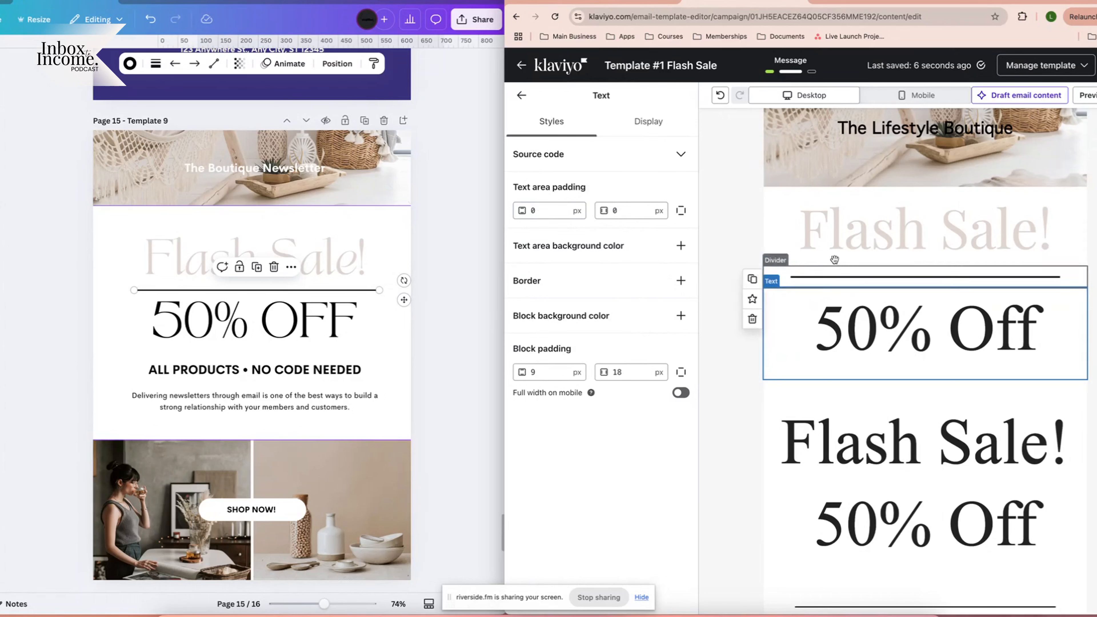
# Set the divider's top block padding to 0.
pyautogui.click(873, 278)
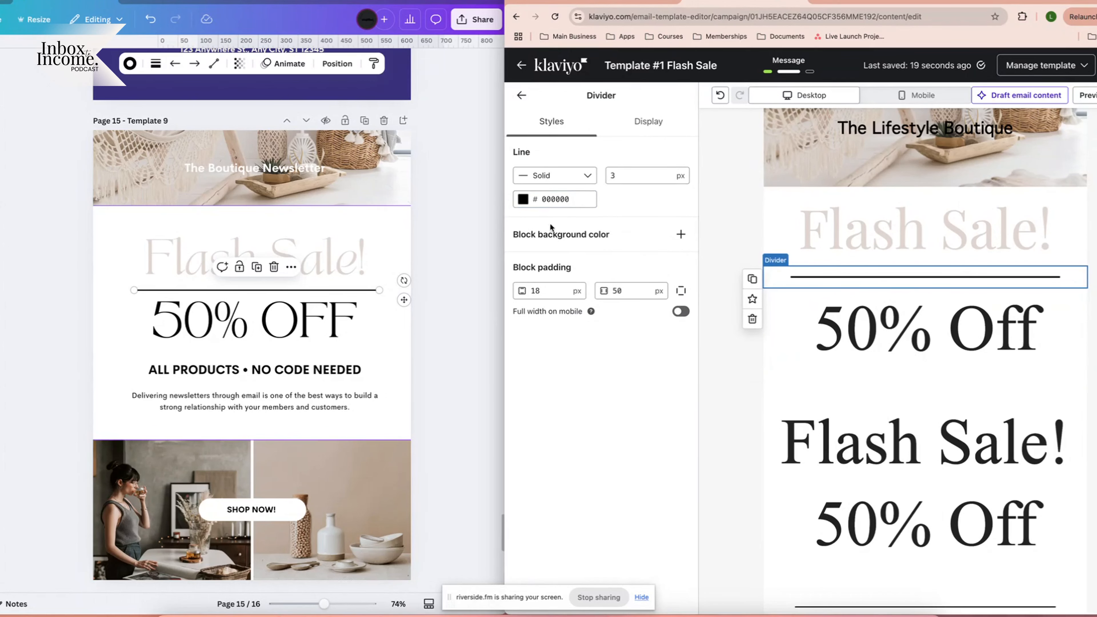
pyautogui.click(550, 287)
pyautogui.doubleClick(545, 292)
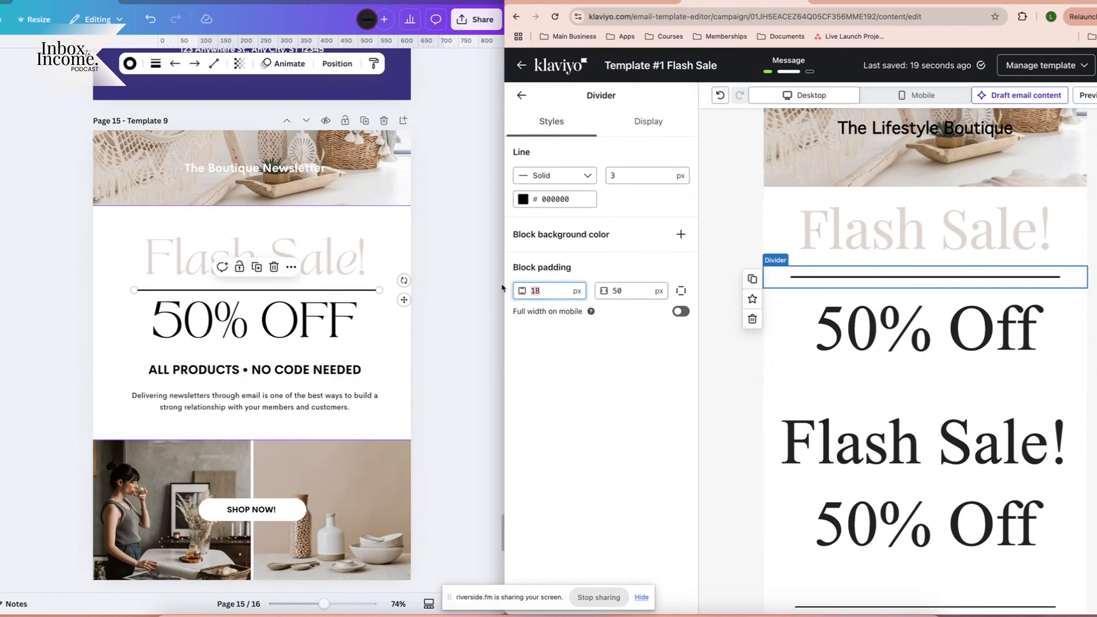
pyautogui.write('0')
# Set the Flash Sale! heading block's top padding to 0.
pyautogui.click(1093, 332)
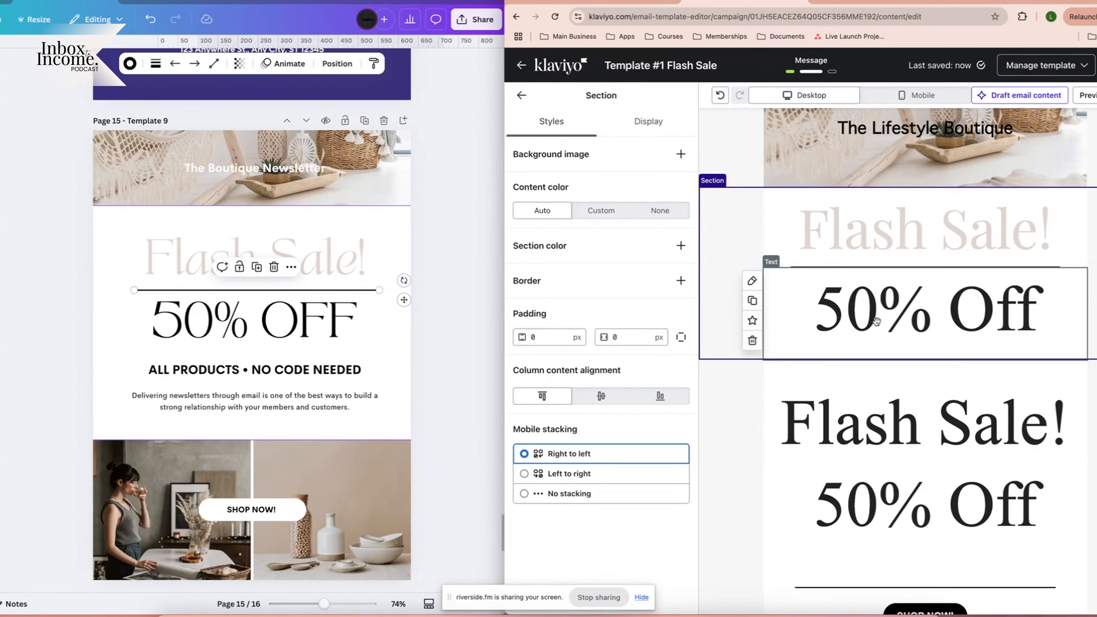
pyautogui.click(877, 322)
pyautogui.click(544, 375)
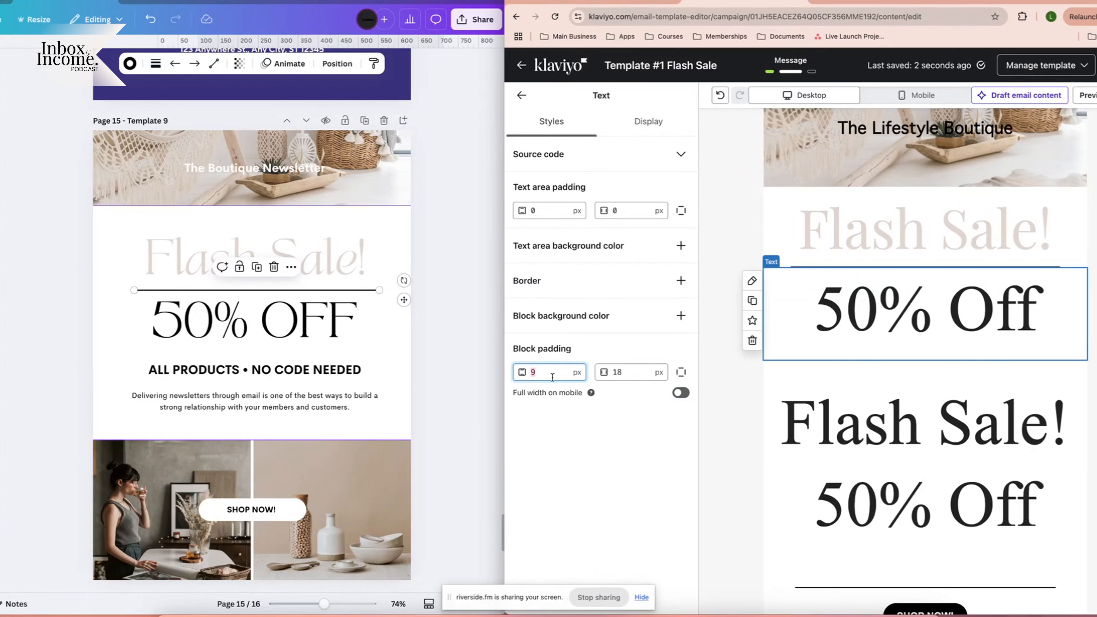
pyautogui.click(894, 241)
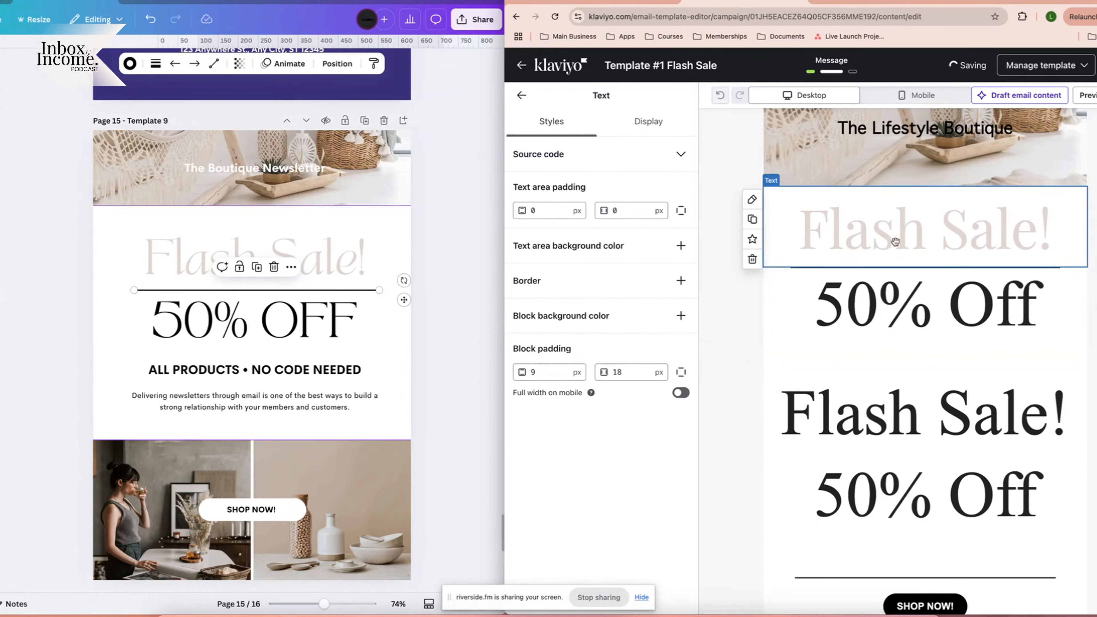
pyautogui.doubleClick(517, 373)
pyautogui.write('0')
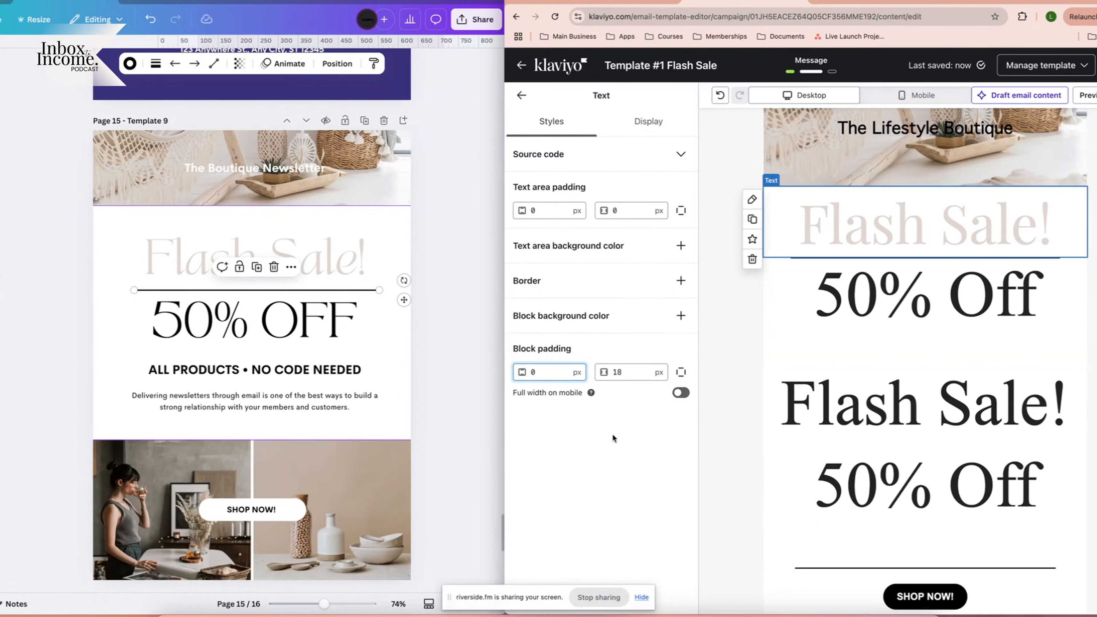
# Reselect the 50% Off block, then select the 'ALL PRODUCTS • NO CODE NEEDED' text in Canva.
pyautogui.click(1076, 305)
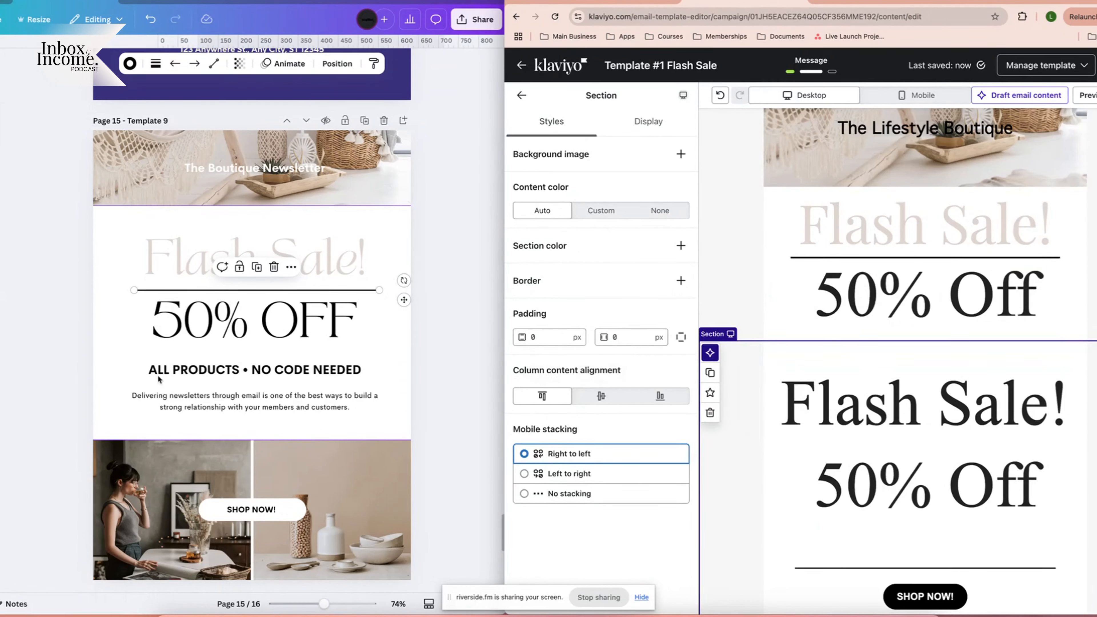
pyautogui.click(881, 282)
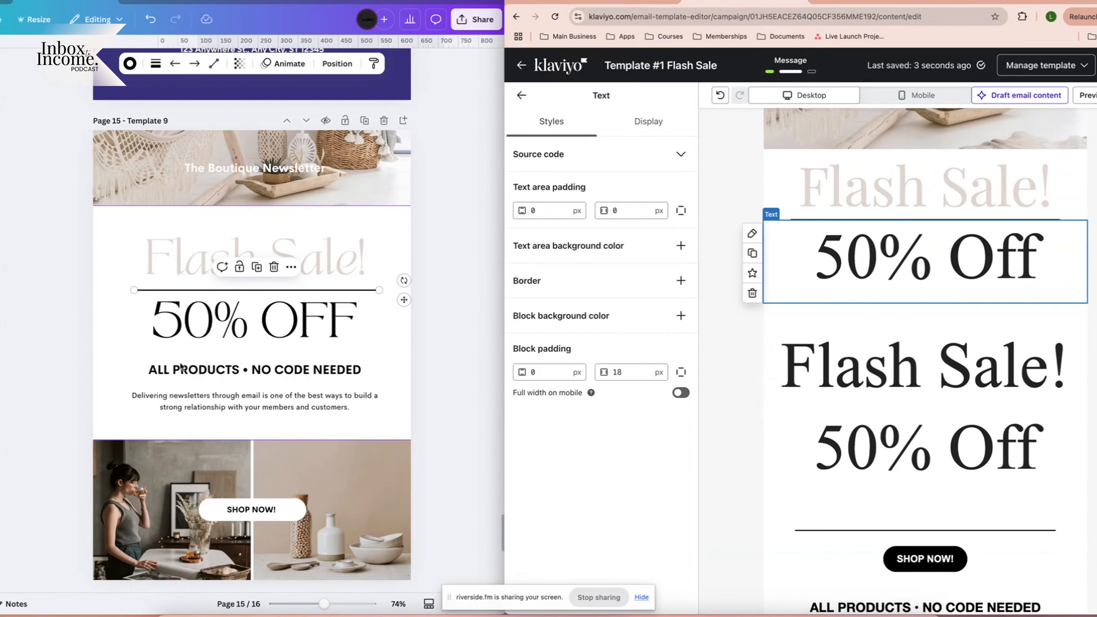
pyautogui.click(178, 372)
pyautogui.click(214, 373)
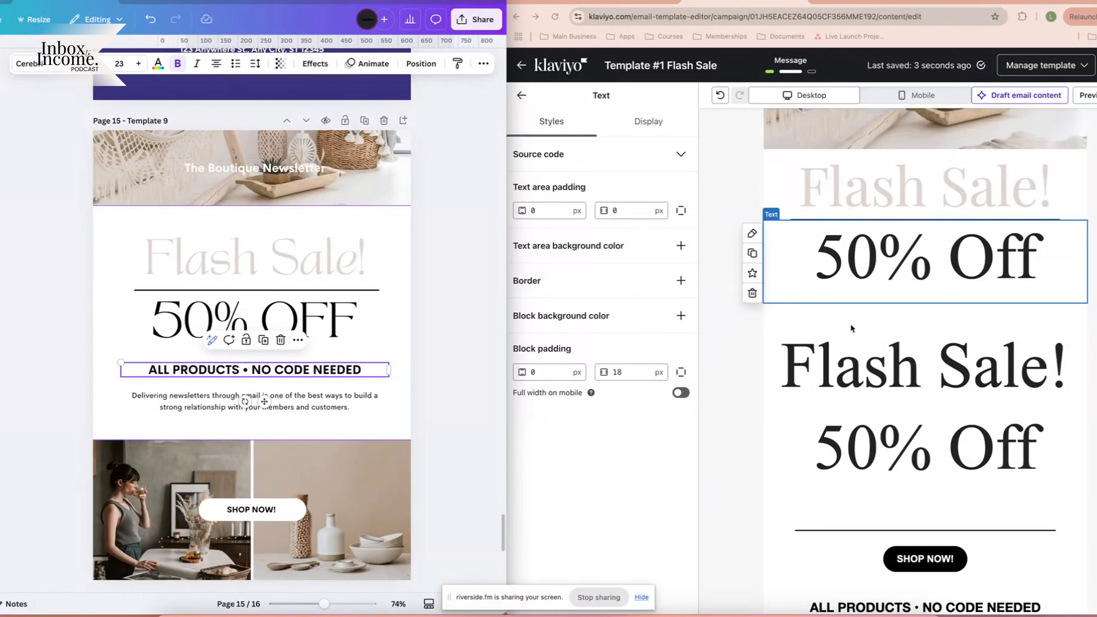
# Add a text block below 50% Off and paste the copied Canva tagline with its formatting.
pyautogui.click(521, 96)
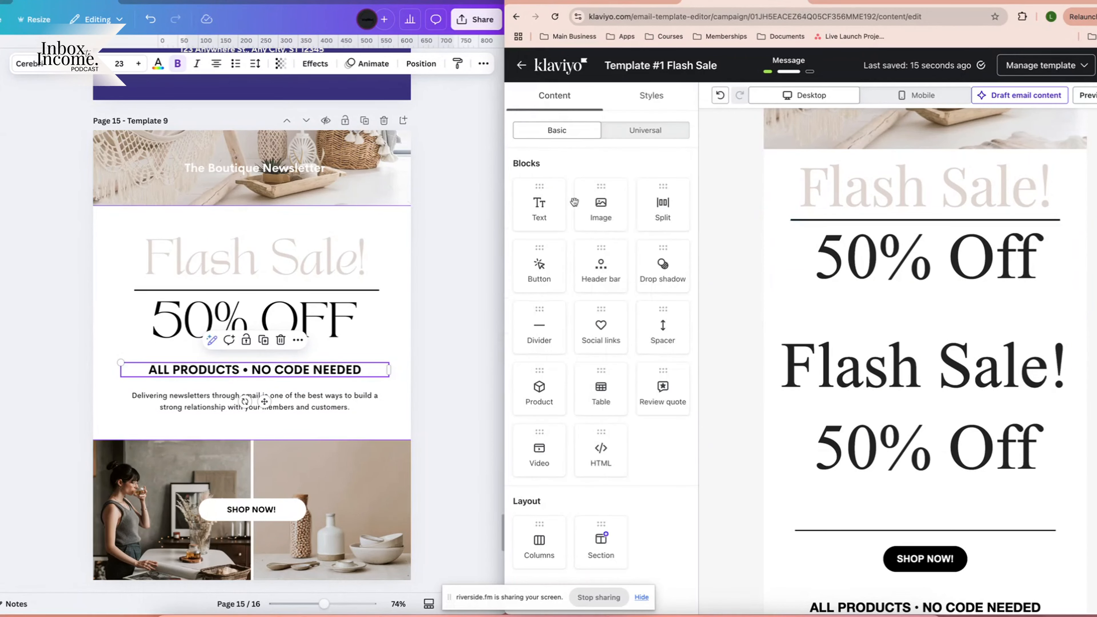
pyautogui.moveTo(542, 216); pyautogui.dragTo(857, 303)
pyautogui.doubleClick(301, 372)
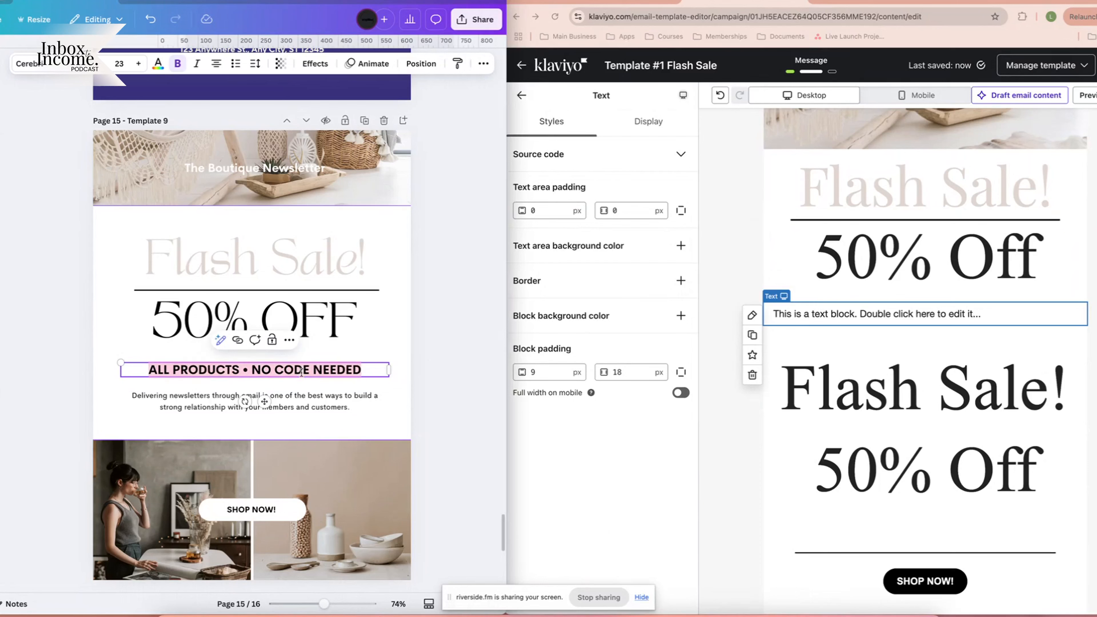
pyautogui.doubleClick(929, 317)
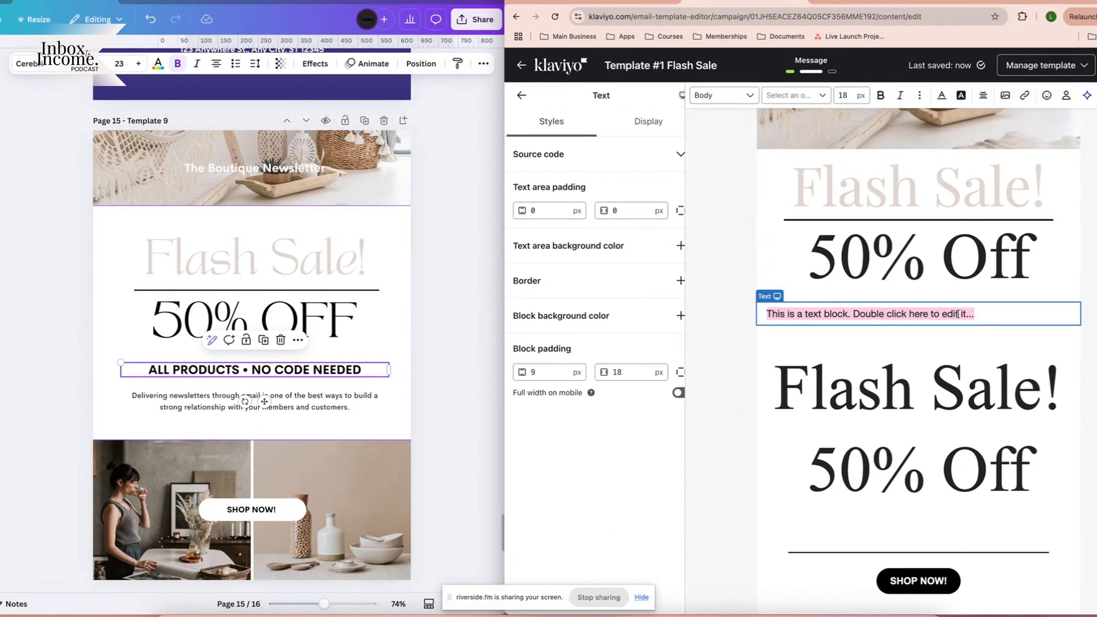
pyautogui.hotkey('ctrl', 'v')
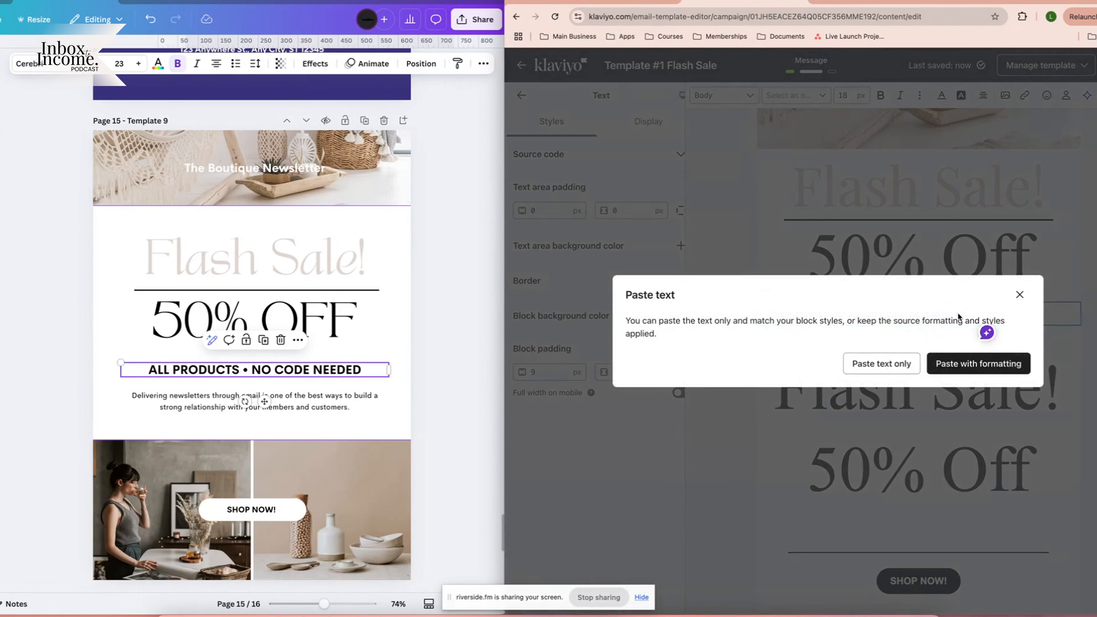
pyautogui.click(972, 363)
# Retype the tagline in capitals as 'ALL PRODUCTS • NO CODE NEEDED'.
pyautogui.tripleClick(882, 314)
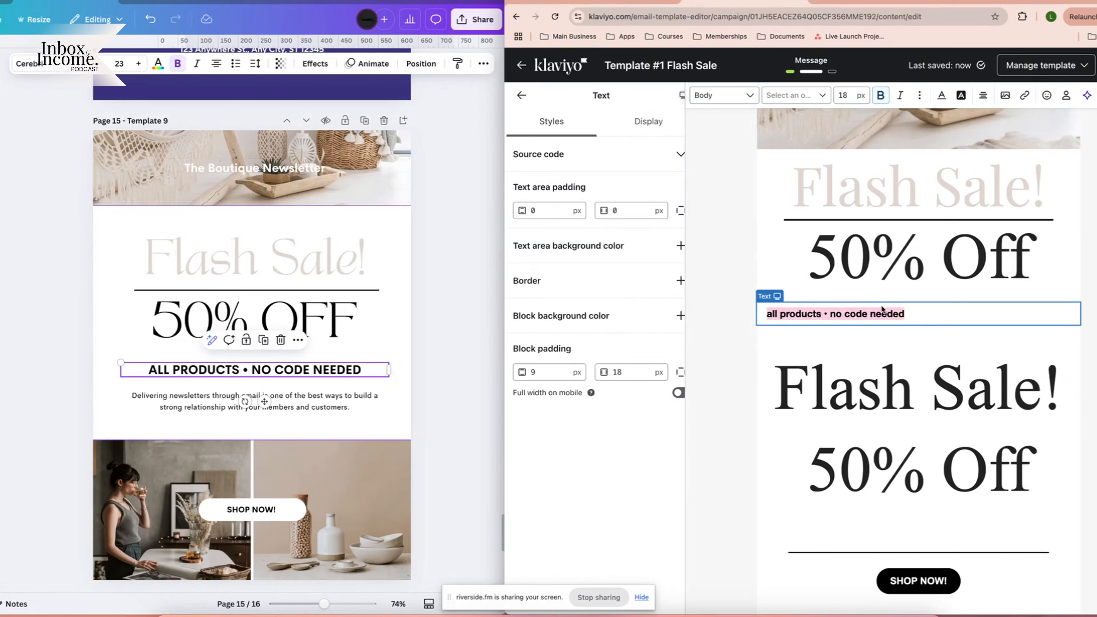
pyautogui.click(836, 310)
pyautogui.moveTo(822, 313); pyautogui.dragTo(757, 315)
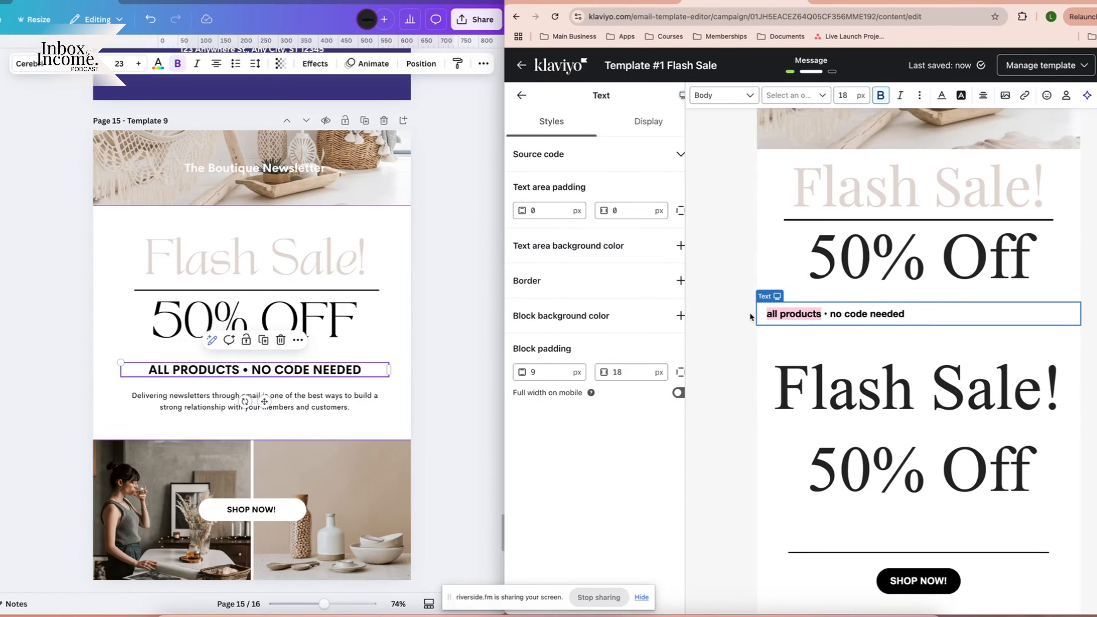
pyautogui.write('A')
pyautogui.write('LL PRODUCT')
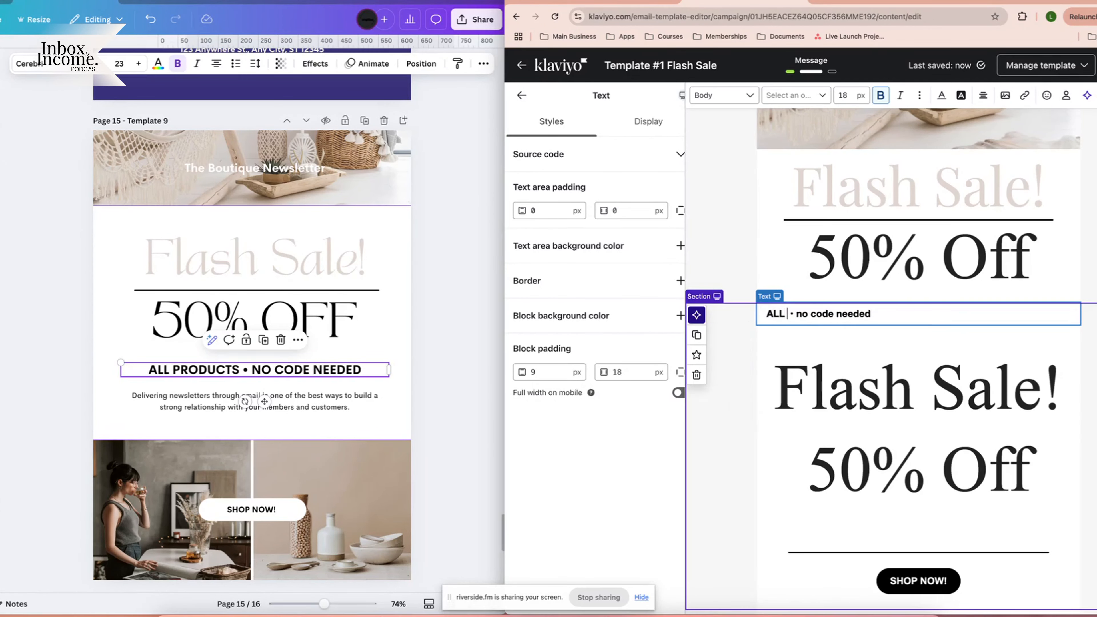
pyautogui.write('S')
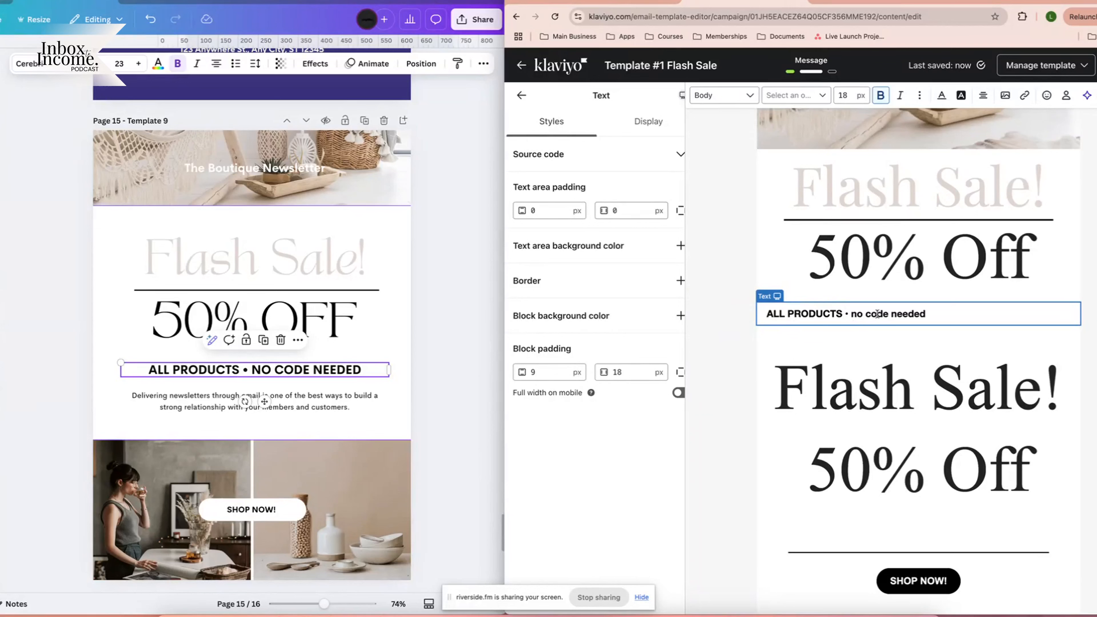
pyautogui.moveTo(852, 314); pyautogui.dragTo(948, 312)
pyautogui.write('NO CODE')
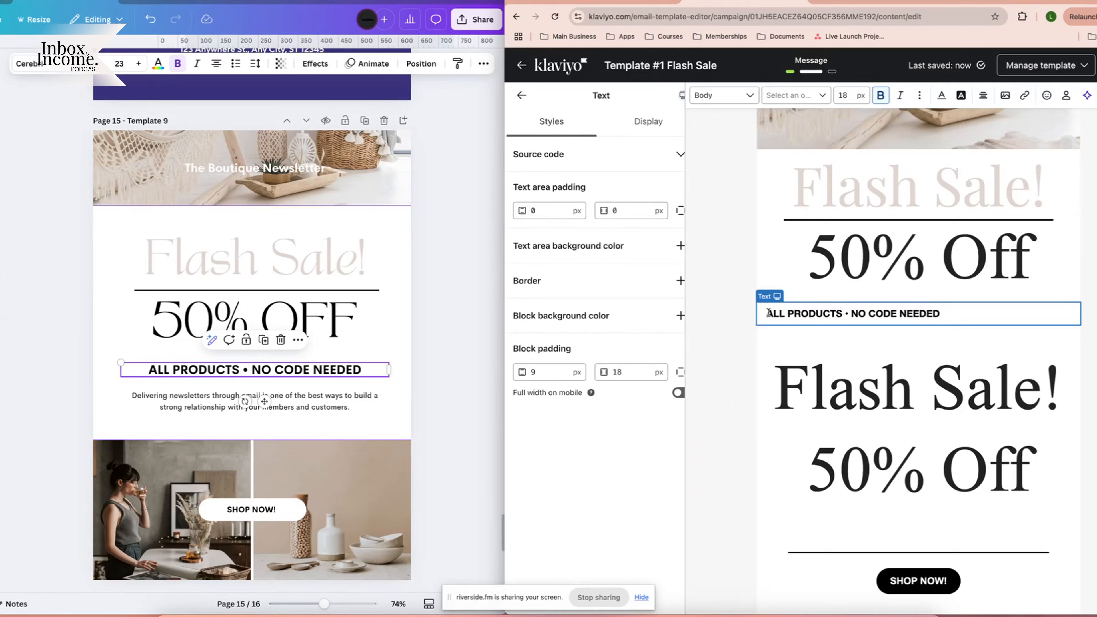
# Centre the tagline, give it a new font, and delete the duplicate Flash Sale! block.
pyautogui.click(983, 95)
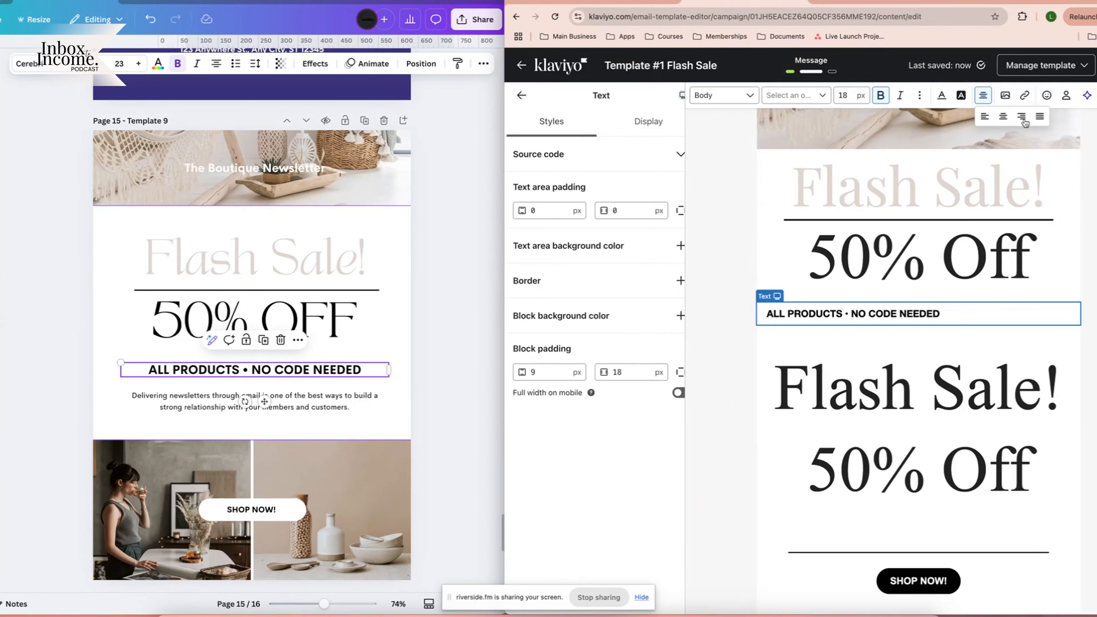
pyautogui.click(1003, 117)
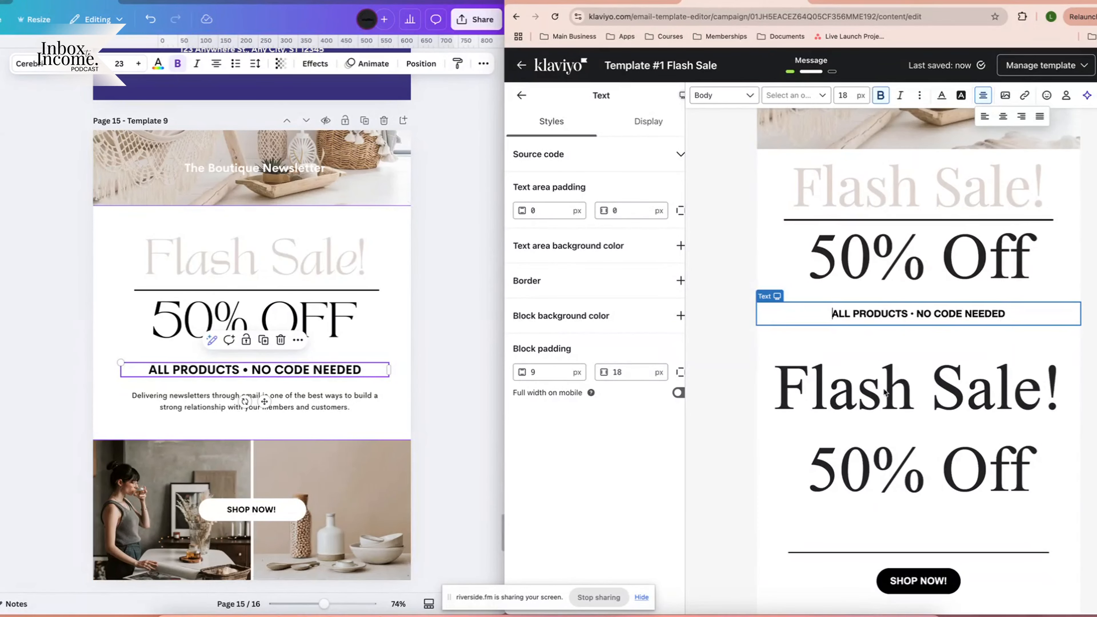
pyautogui.click(796, 96)
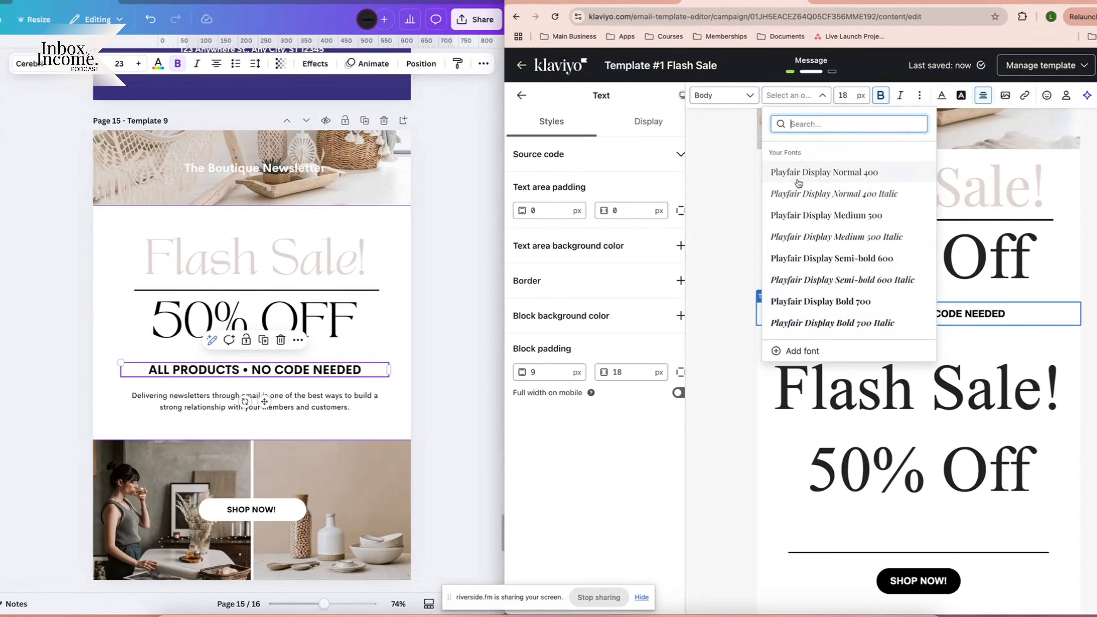
pyautogui.scroll(-1, 797, 182)
pyautogui.click(812, 181)
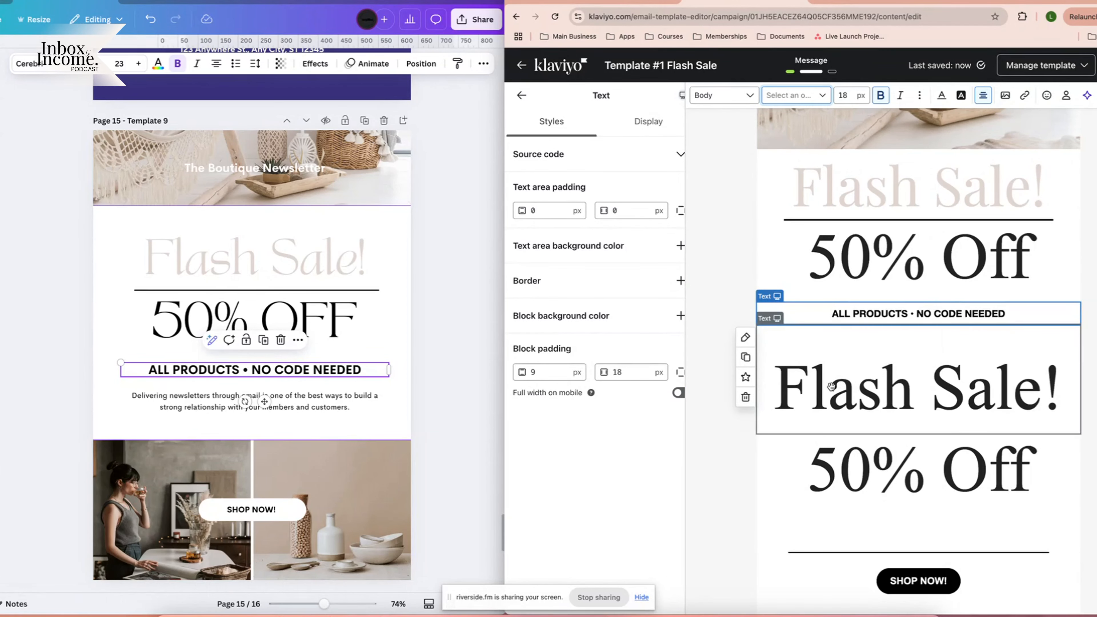
pyautogui.click(751, 396)
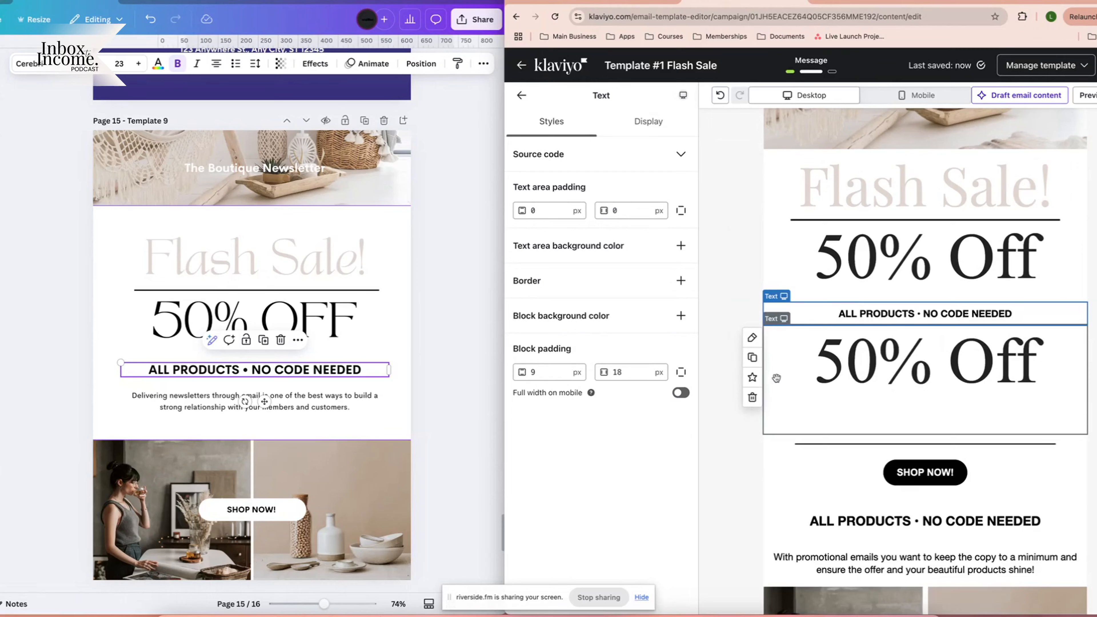
# Delete the duplicate 50% Off block and leftover divider, then review the top section.
pyautogui.click(751, 397)
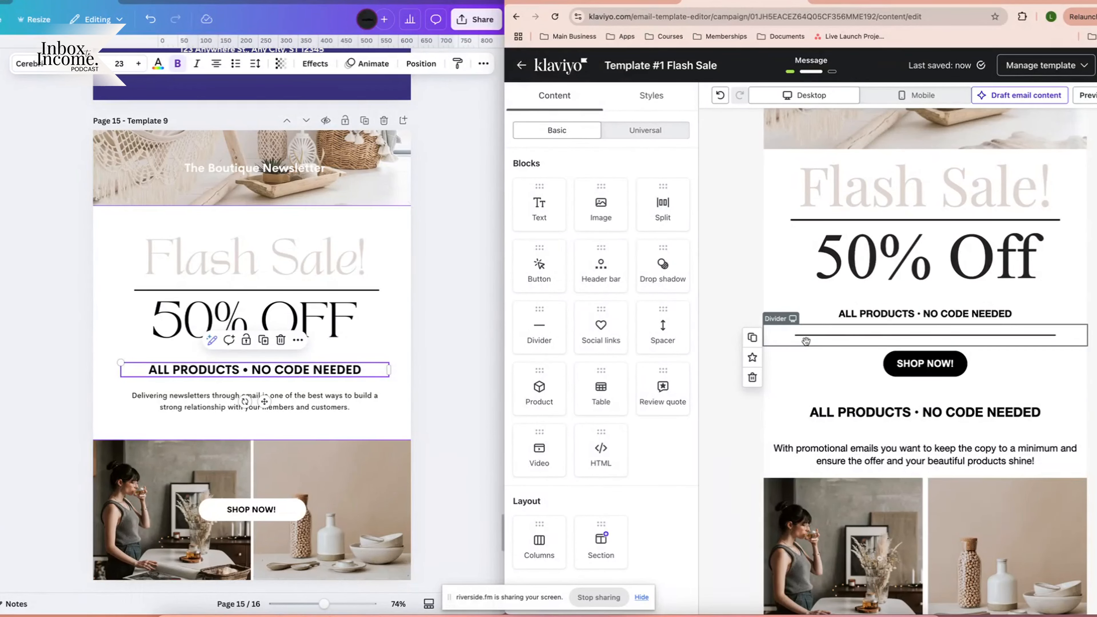
pyautogui.click(805, 341)
pyautogui.press('Delete')
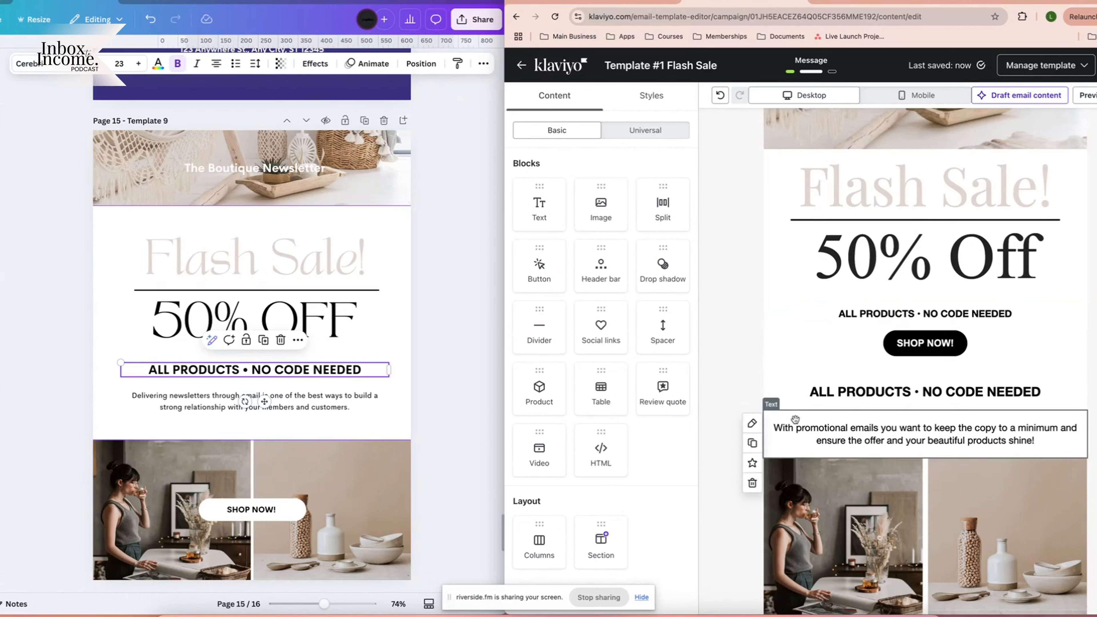
pyautogui.scroll(-4, 799, 397)
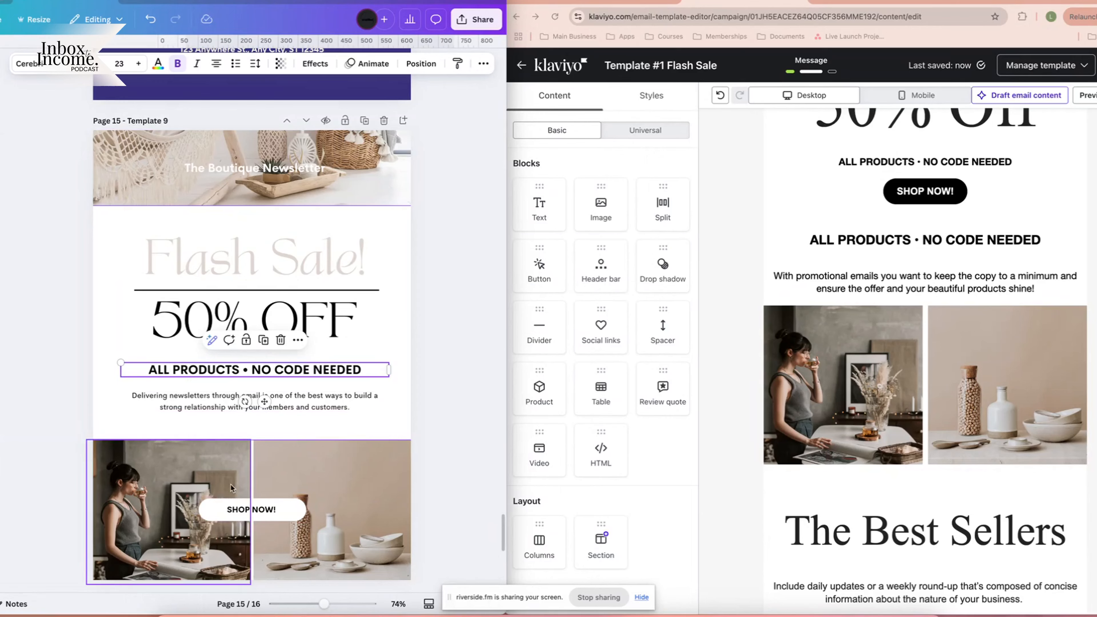
pyautogui.scroll(-1, 302, 510)
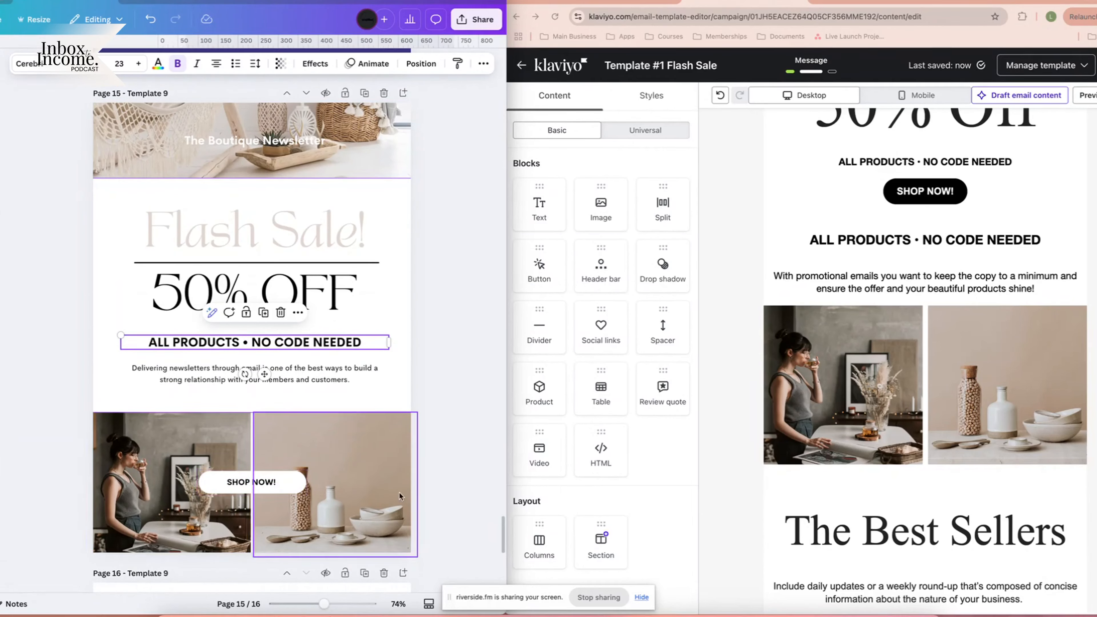
pyautogui.click(867, 388)
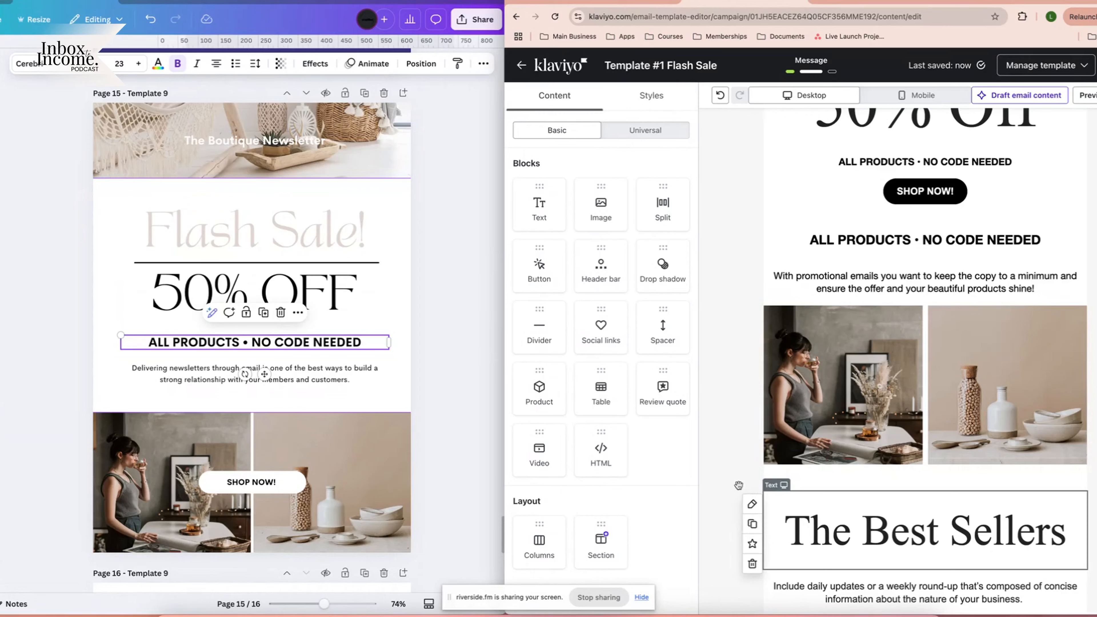
pyautogui.scroll(6, 738, 485)
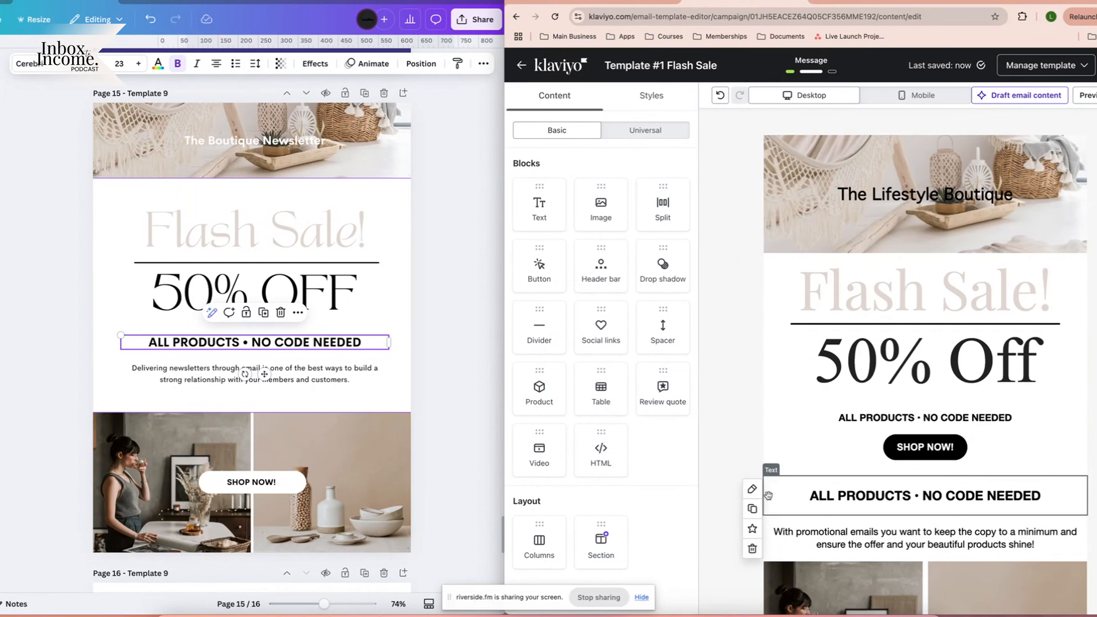
# Delete the larger duplicate ALL PRODUCTS line and move SHOP NOW! below the body copy.
pyautogui.click(1025, 498)
pyautogui.press('Delete')
pyautogui.scroll(-1, 941, 431)
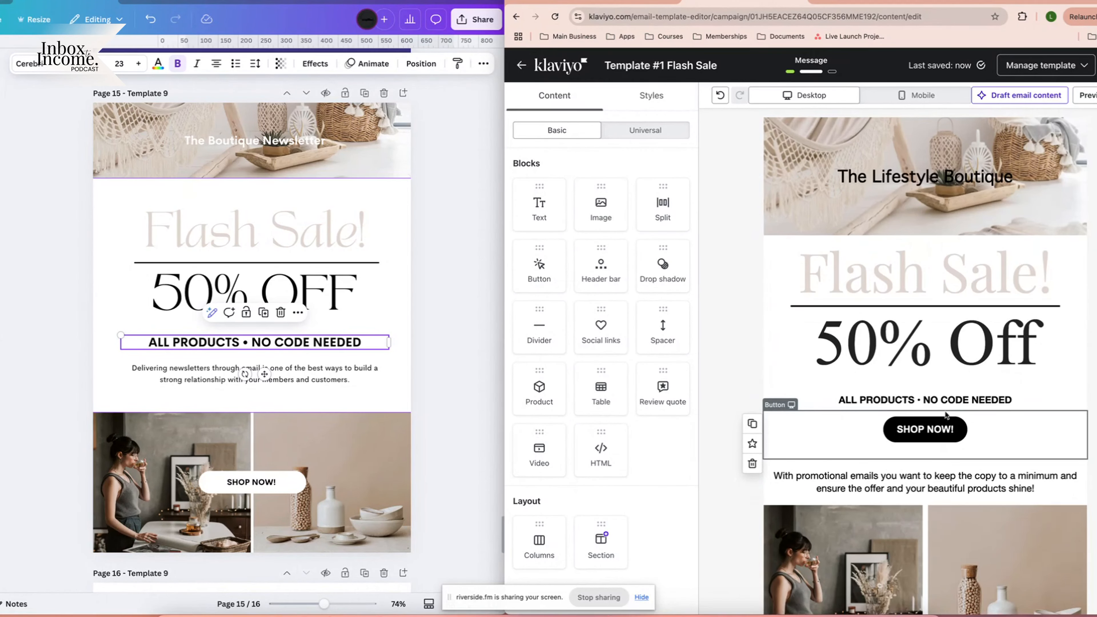
pyautogui.moveTo(987, 395); pyautogui.dragTo(992, 444)
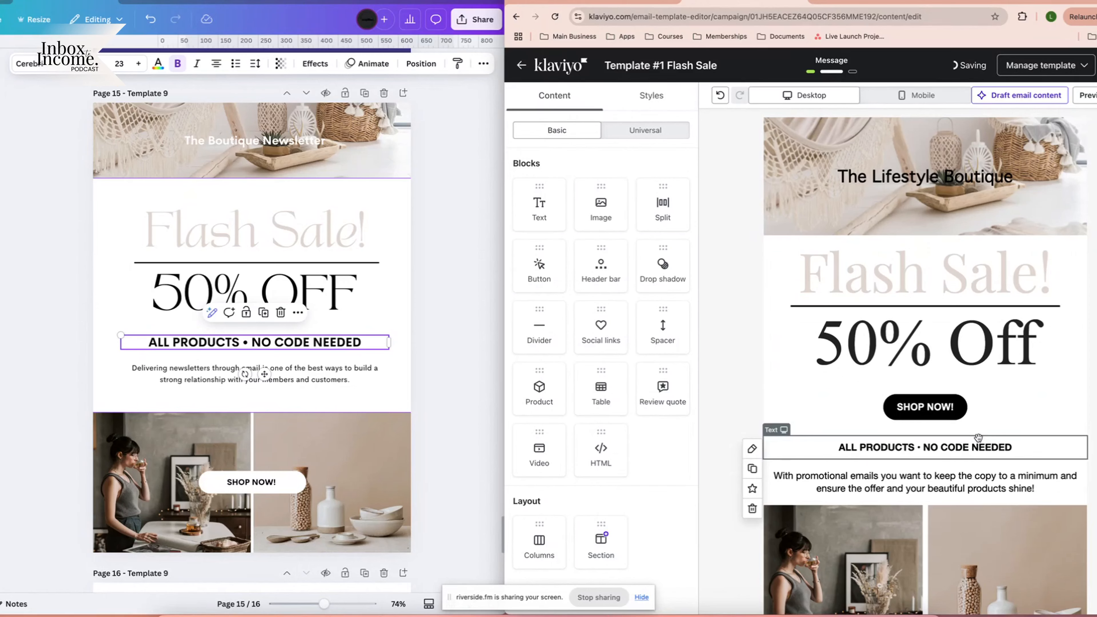
pyautogui.moveTo(925, 406); pyautogui.dragTo(965, 483)
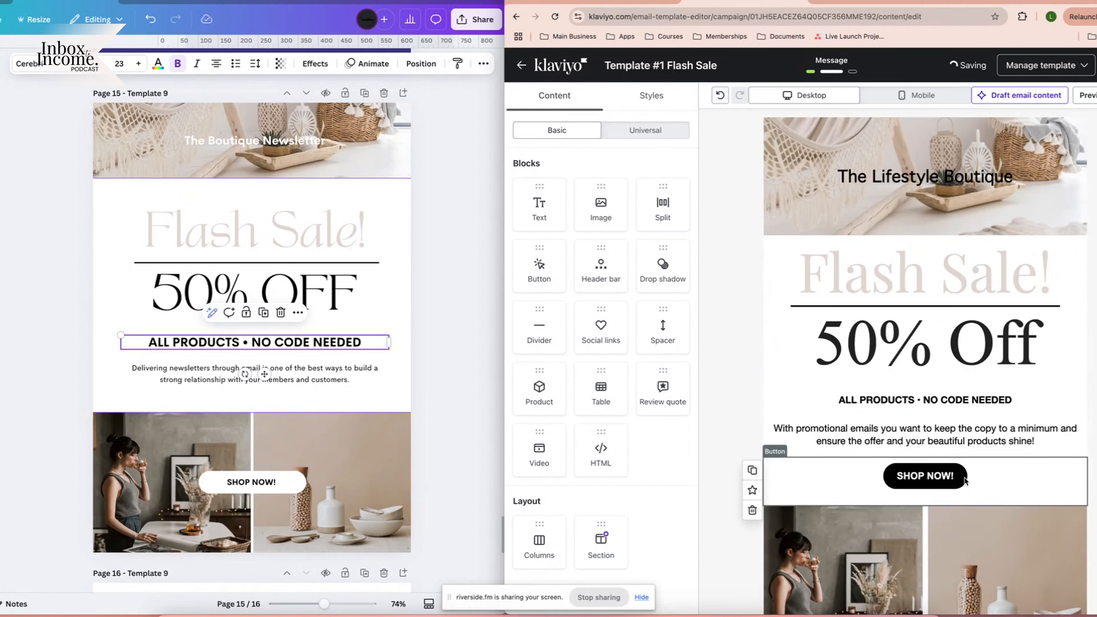
pyautogui.scroll(-3, 945, 425)
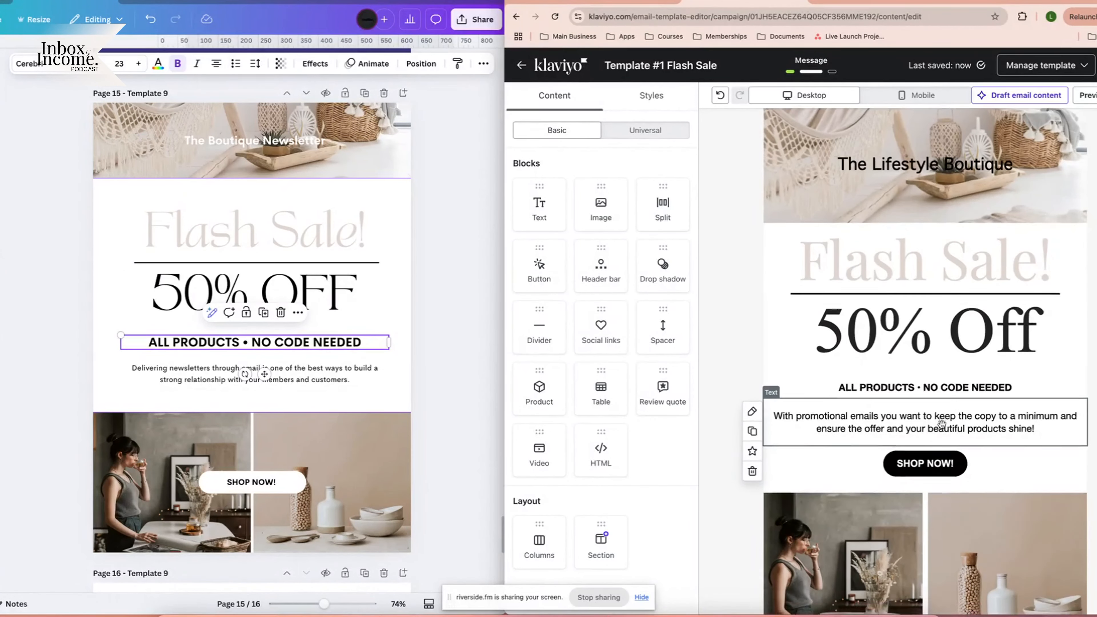
pyautogui.scroll(-5, 774, 386)
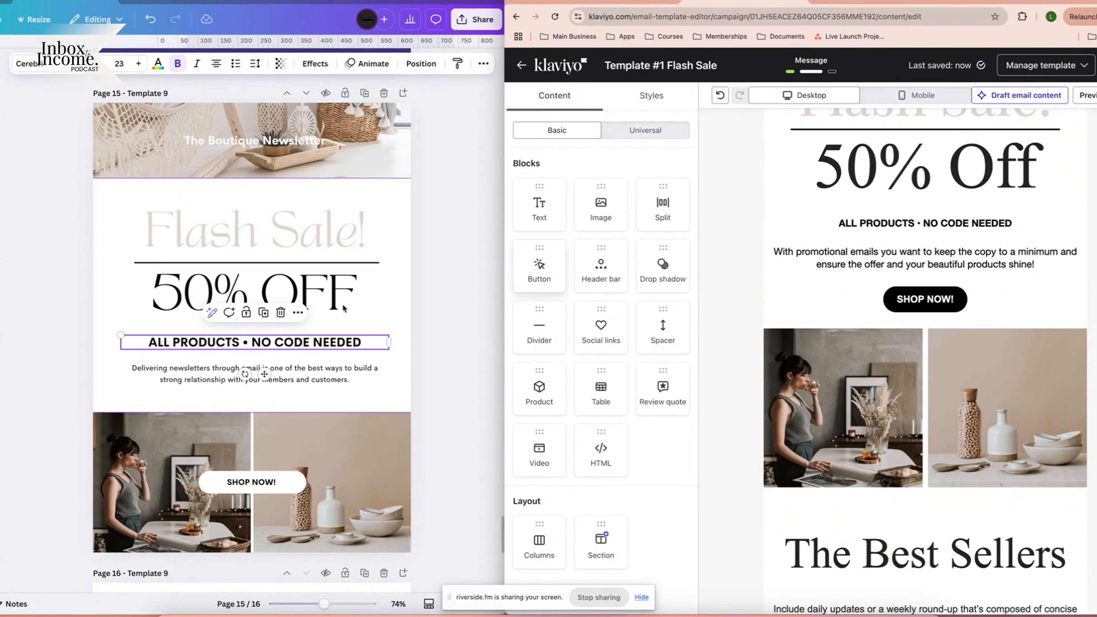
# Compare the left and right product photos' link, Styles and padding settings.
pyautogui.click(438, 357)
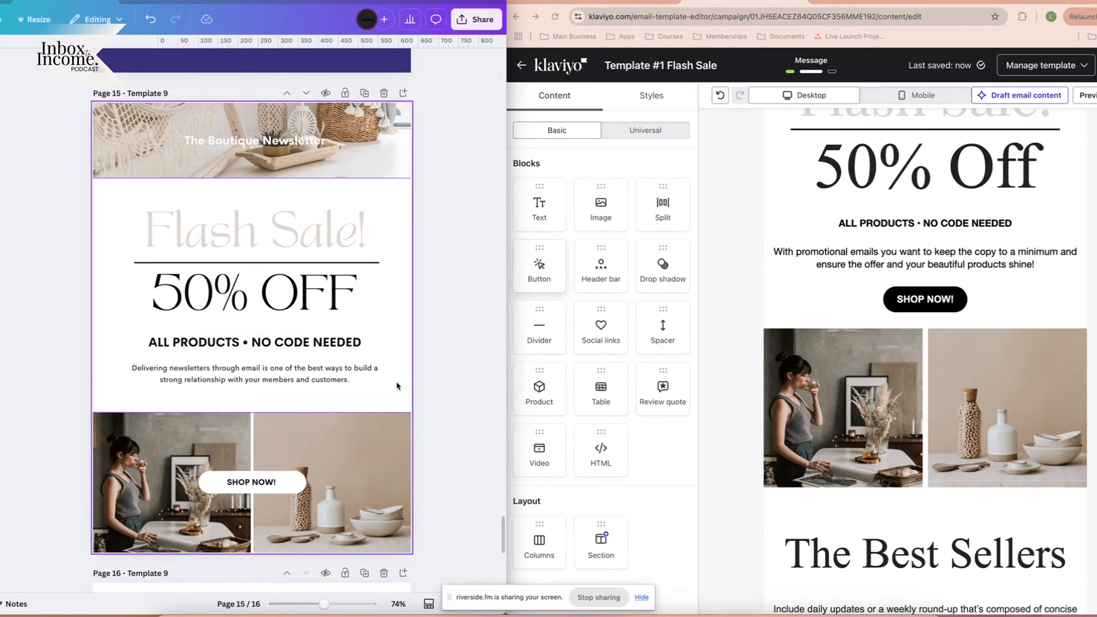
pyautogui.click(938, 393)
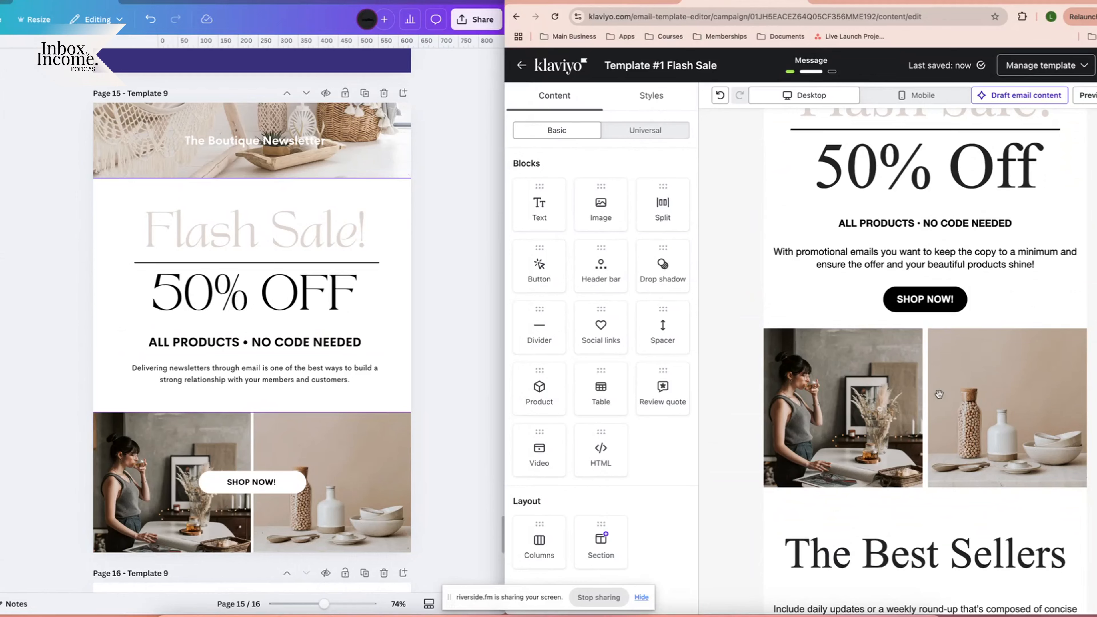
pyautogui.click(882, 416)
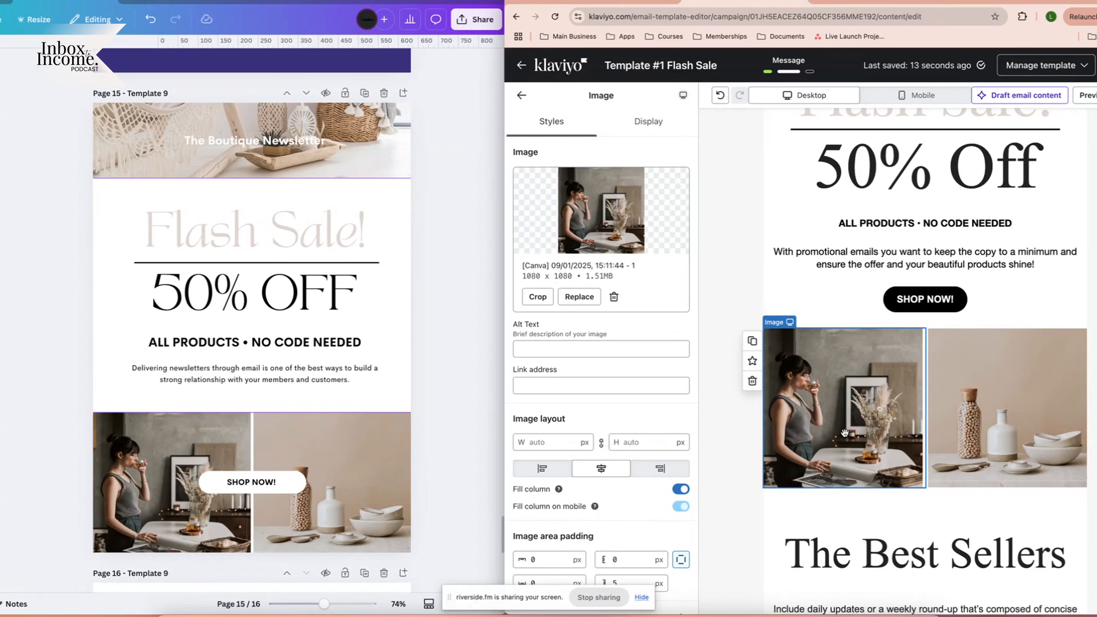
pyautogui.click(548, 385)
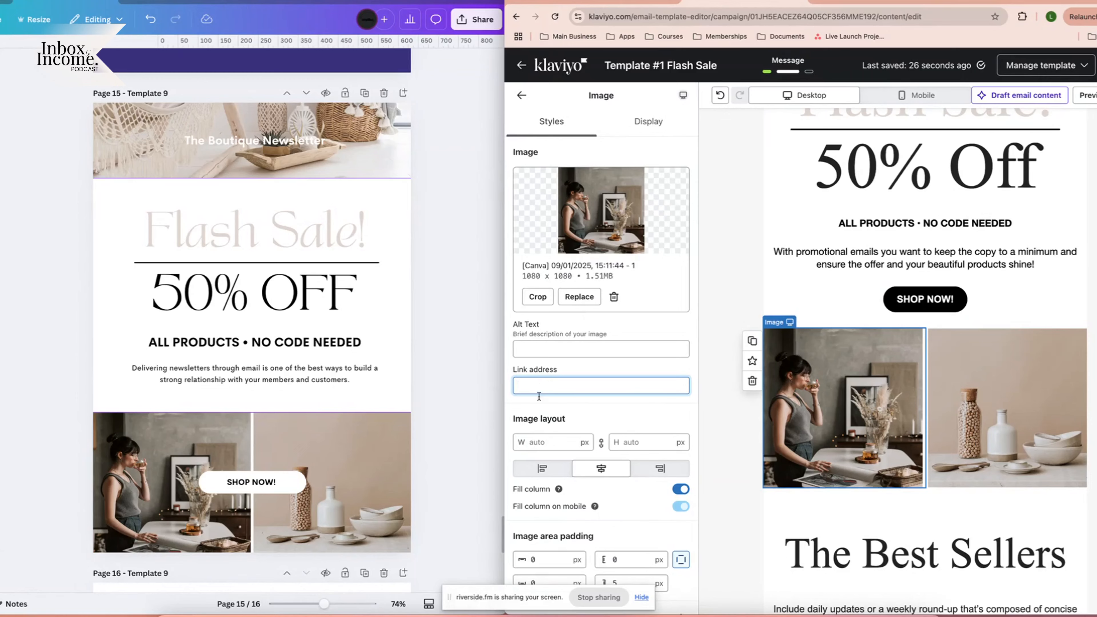
pyautogui.scroll(3, 826, 389)
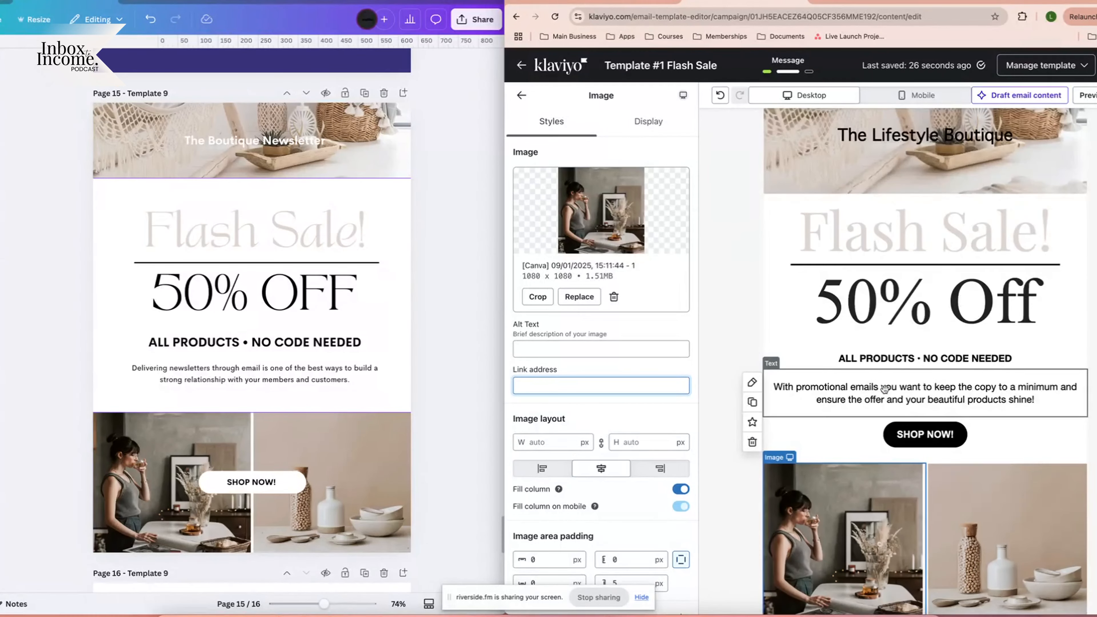
pyautogui.scroll(-3, 883, 389)
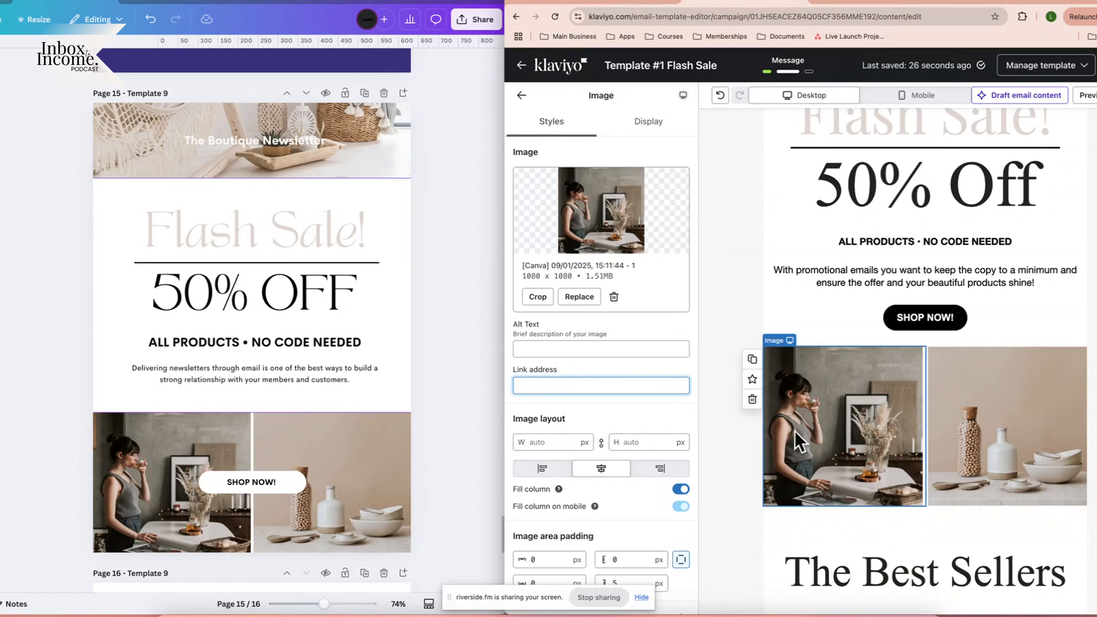
pyautogui.click(1062, 450)
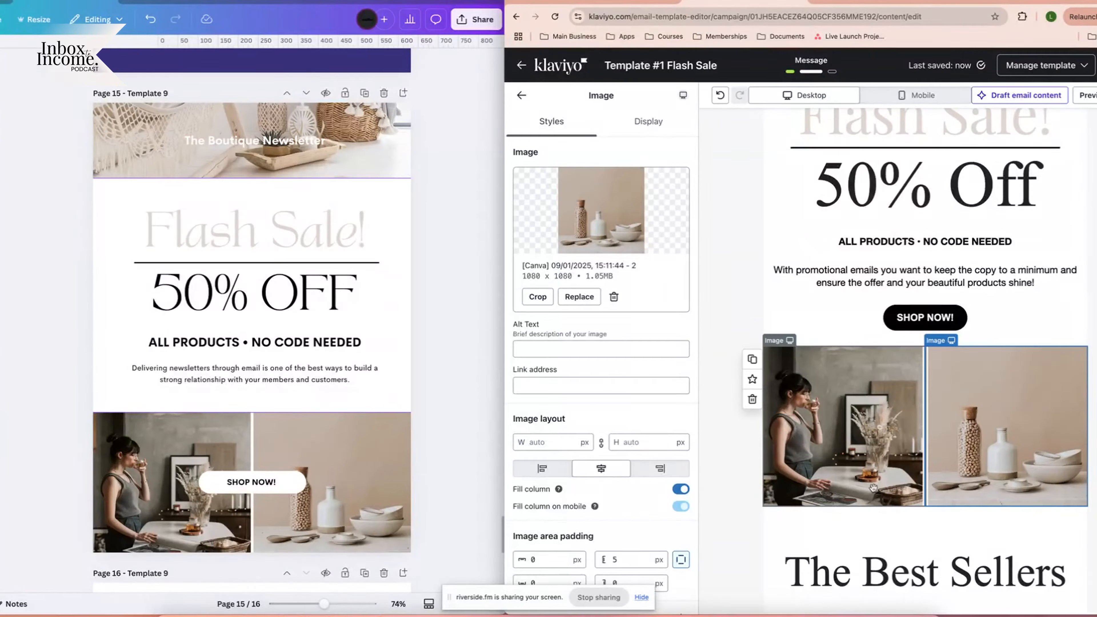
pyautogui.click(854, 465)
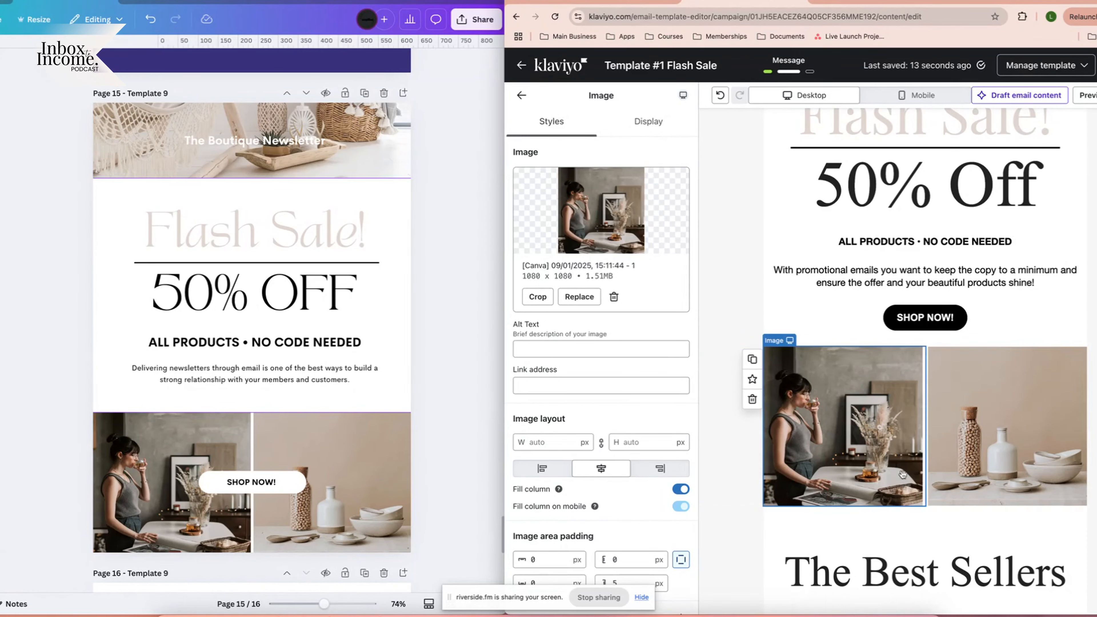
pyautogui.click(1002, 460)
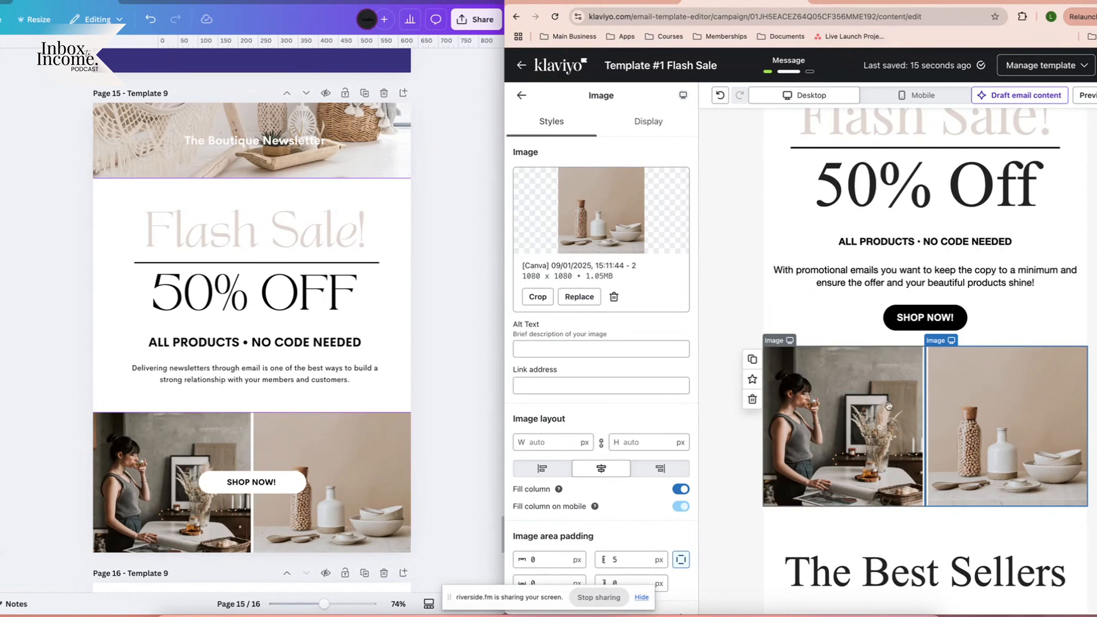
pyautogui.scroll(-3, 888, 406)
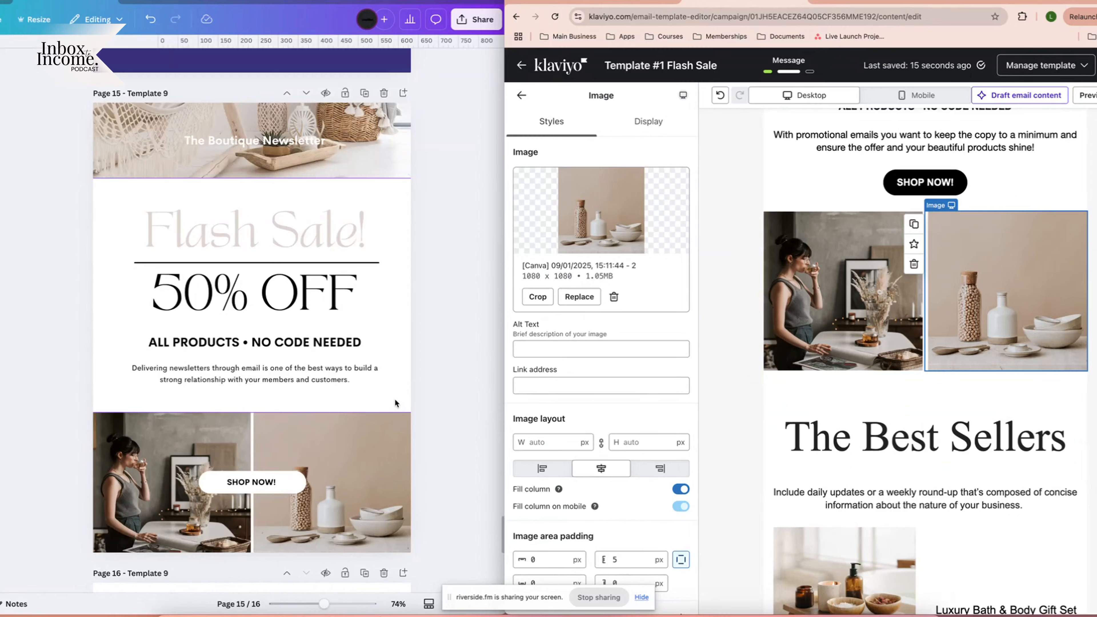
pyautogui.scroll(-5, 395, 403)
pyautogui.scroll(3, 394, 402)
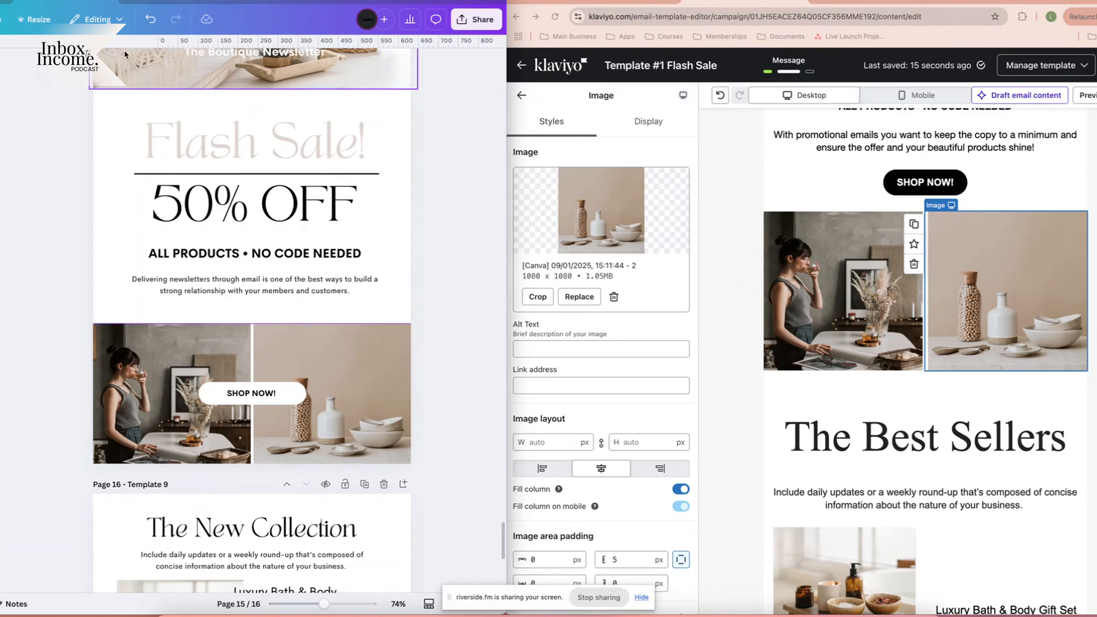
# Switch between the open Canva designs to reach the 10-page banner design.
pyautogui.click(177, 2)
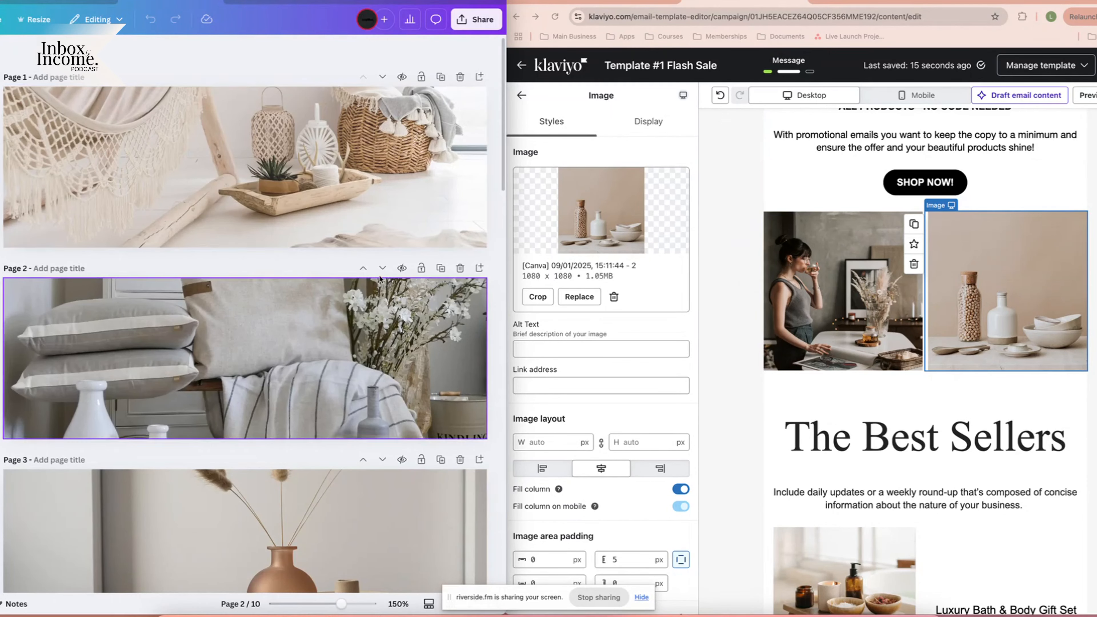
pyautogui.click(272, 3)
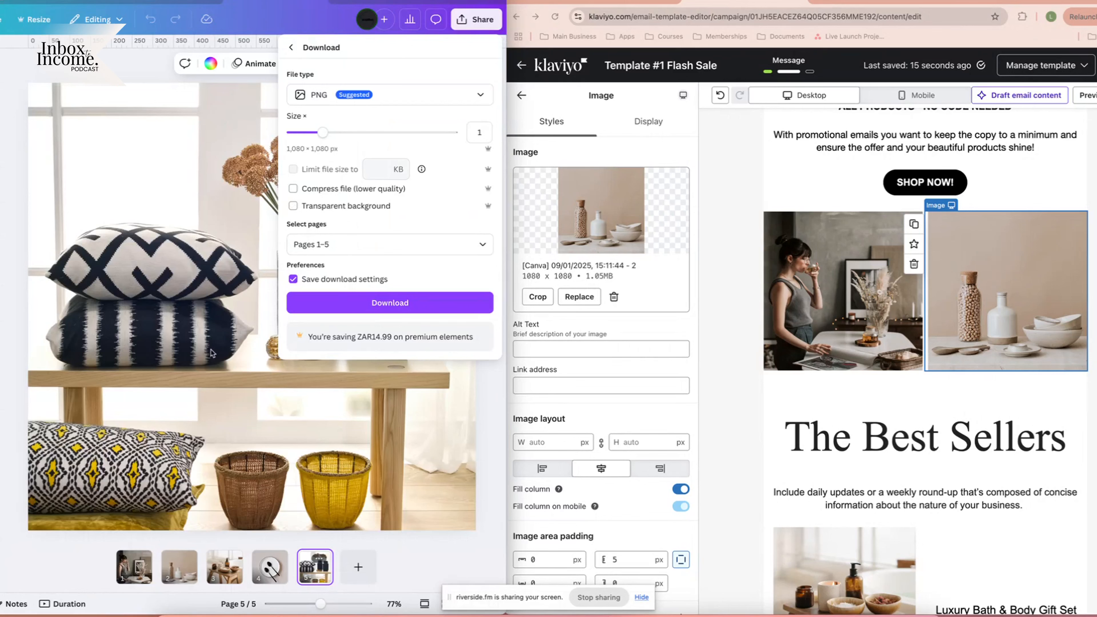
pyautogui.click(132, 562)
pyautogui.click(134, 565)
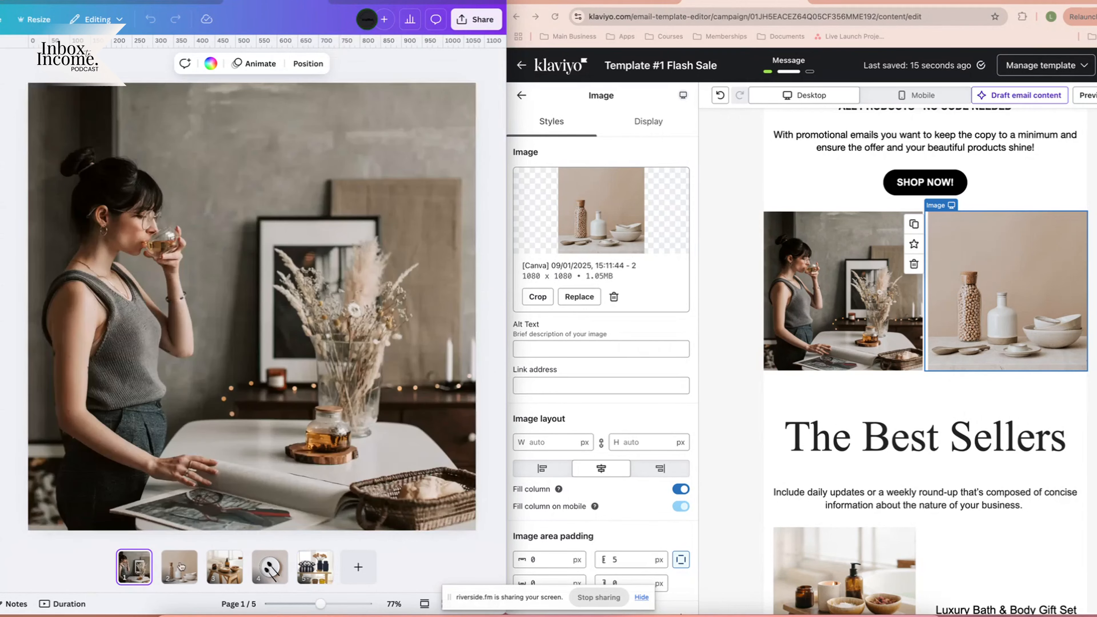
pyautogui.click(198, 3)
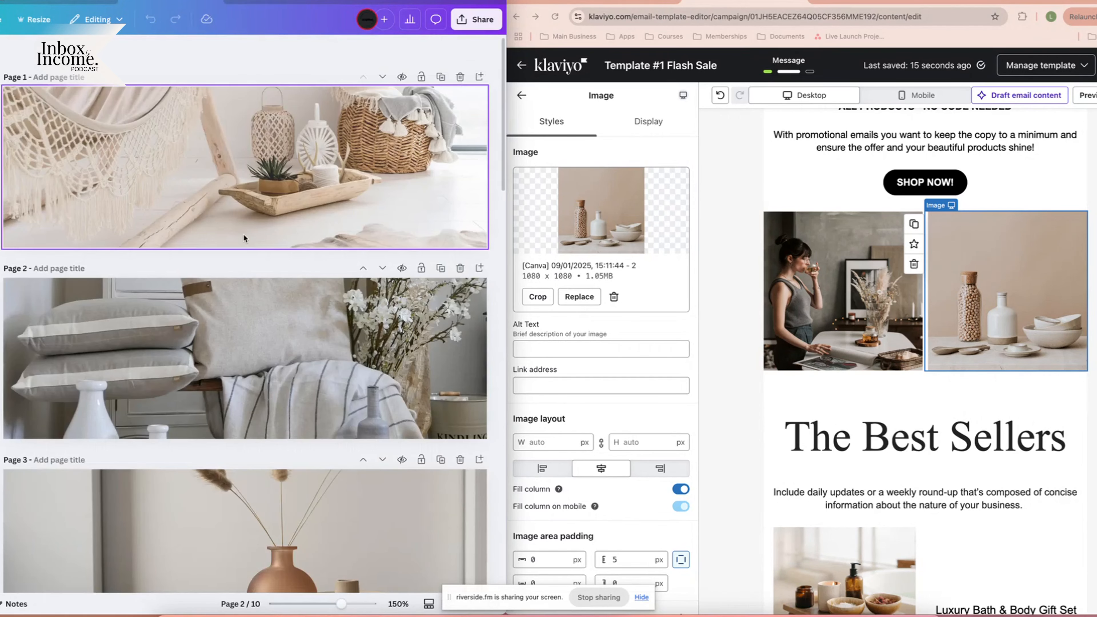
pyautogui.scroll(-1, 245, 237)
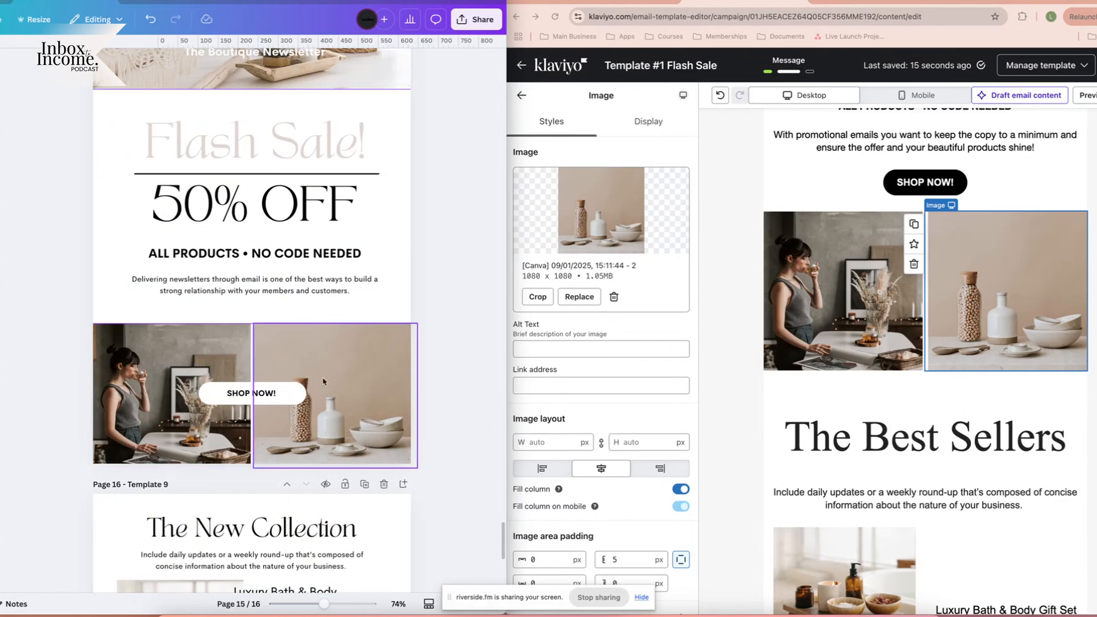
pyautogui.click(186, 2)
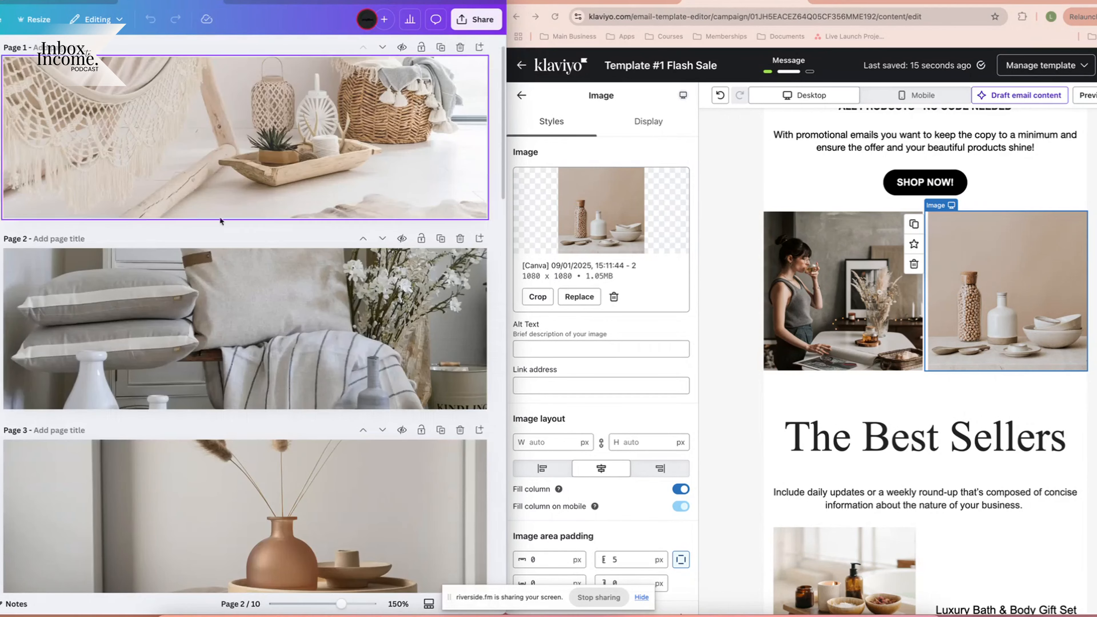
pyautogui.scroll(-10, 224, 228)
pyautogui.scroll(-15, 223, 227)
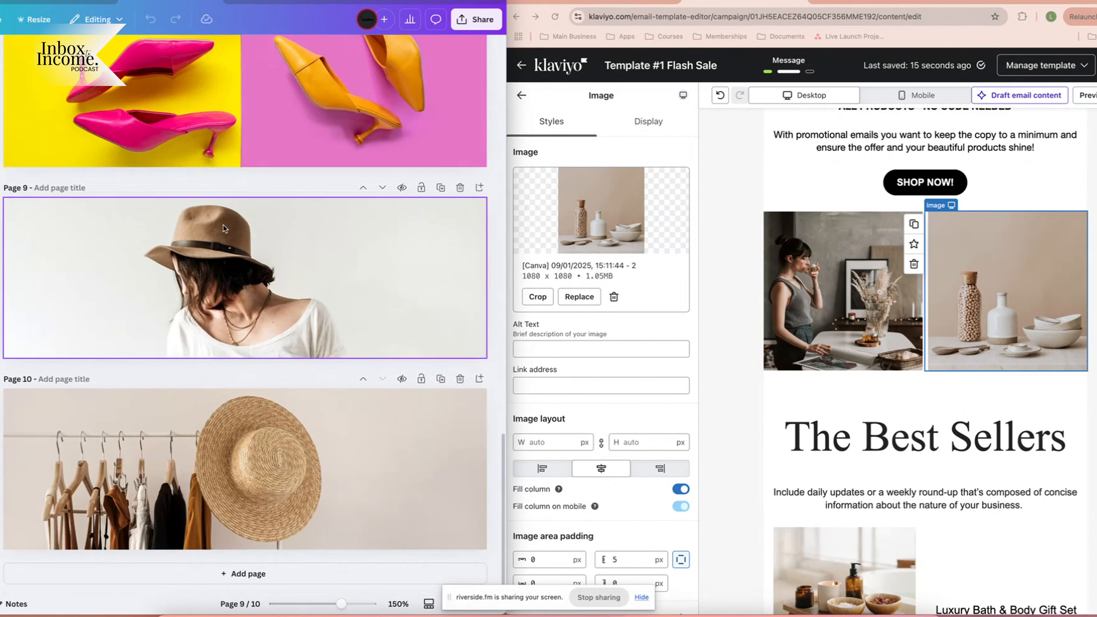
# Add page 11 with the woman-drinking photo, detached from the background and enlarged at left.
pyautogui.click(233, 574)
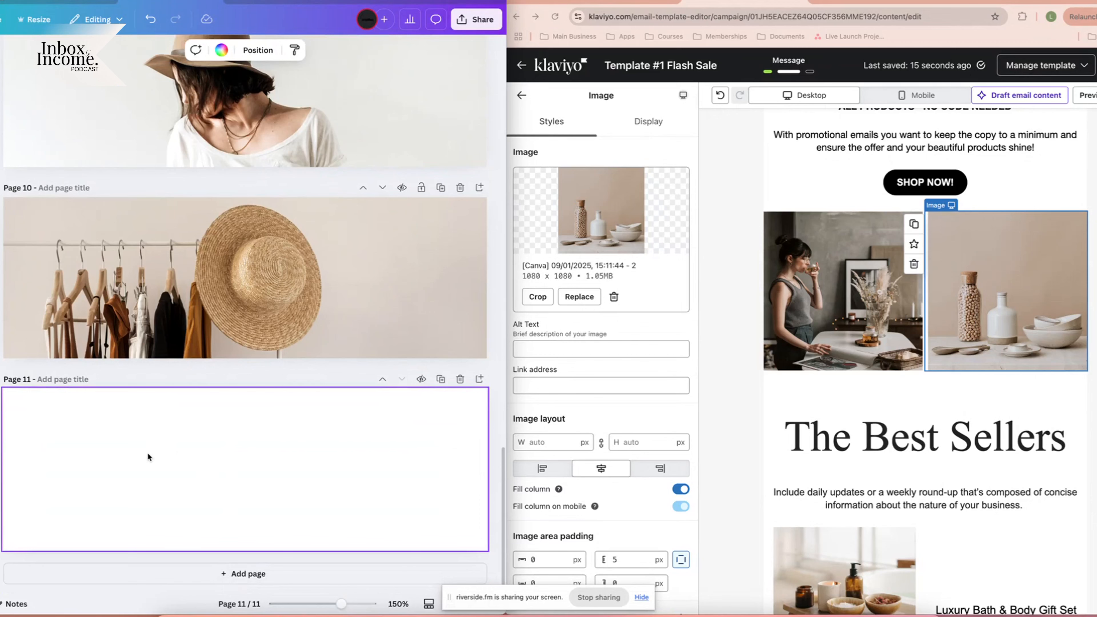
pyautogui.hotkey('ctrl', 'v')
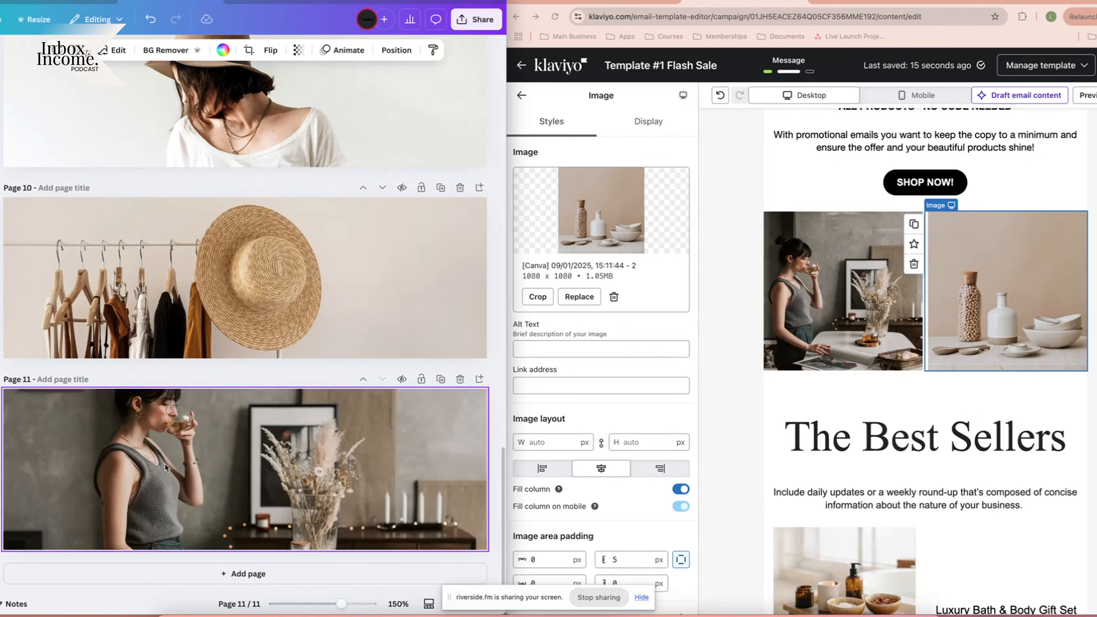
pyautogui.rightClick(251, 477)
pyautogui.click(329, 530)
pyautogui.moveTo(268, 488); pyautogui.dragTo(122, 471)
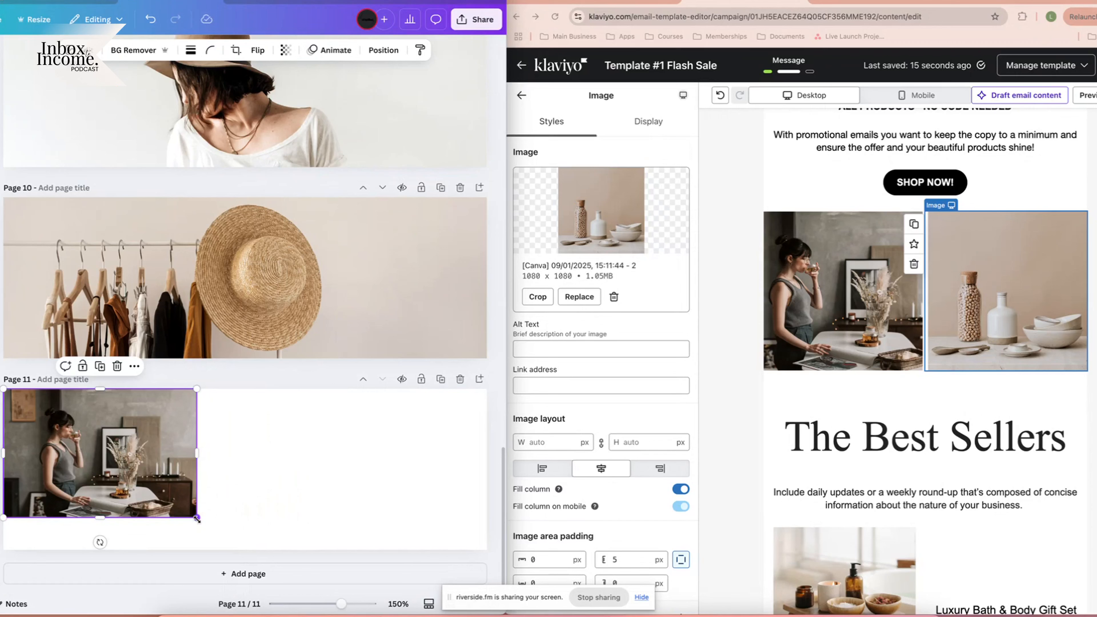
pyautogui.moveTo(196, 518); pyautogui.dragTo(255, 534)
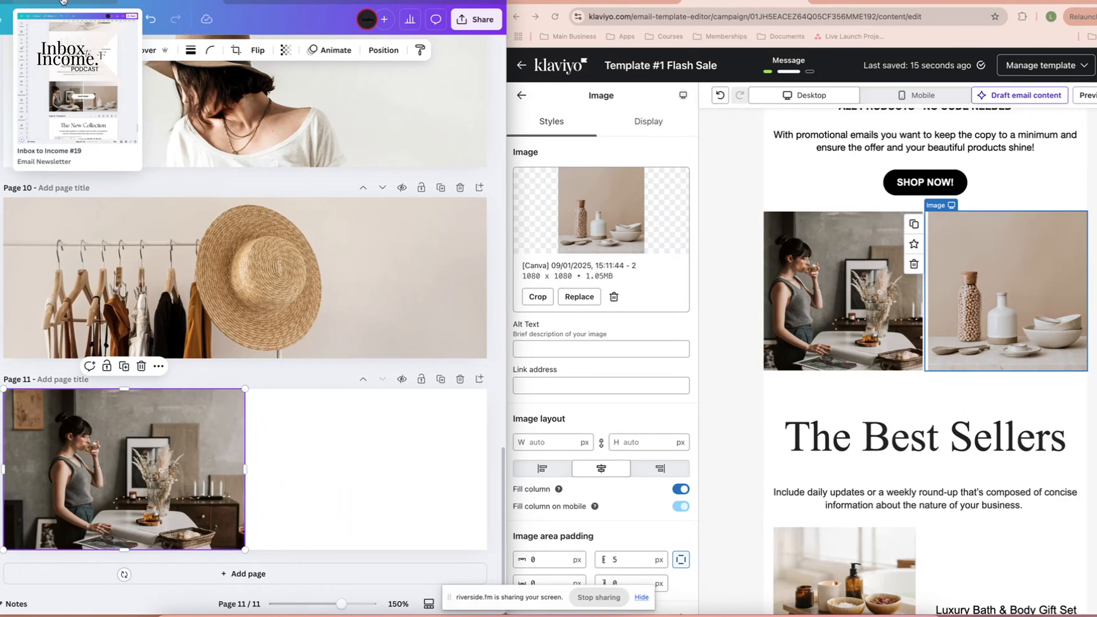
# Detach the vase-and-bowls photo on page 11 and resize it to fill the right half.
pyautogui.click(276, 3)
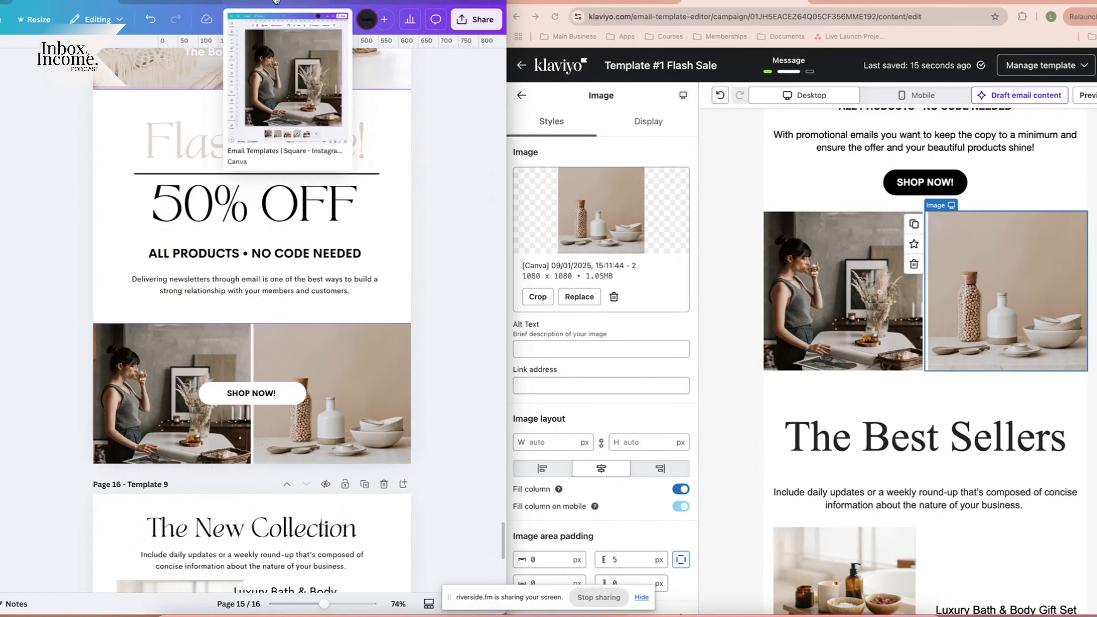
pyautogui.click(276, 2)
pyautogui.click(176, 573)
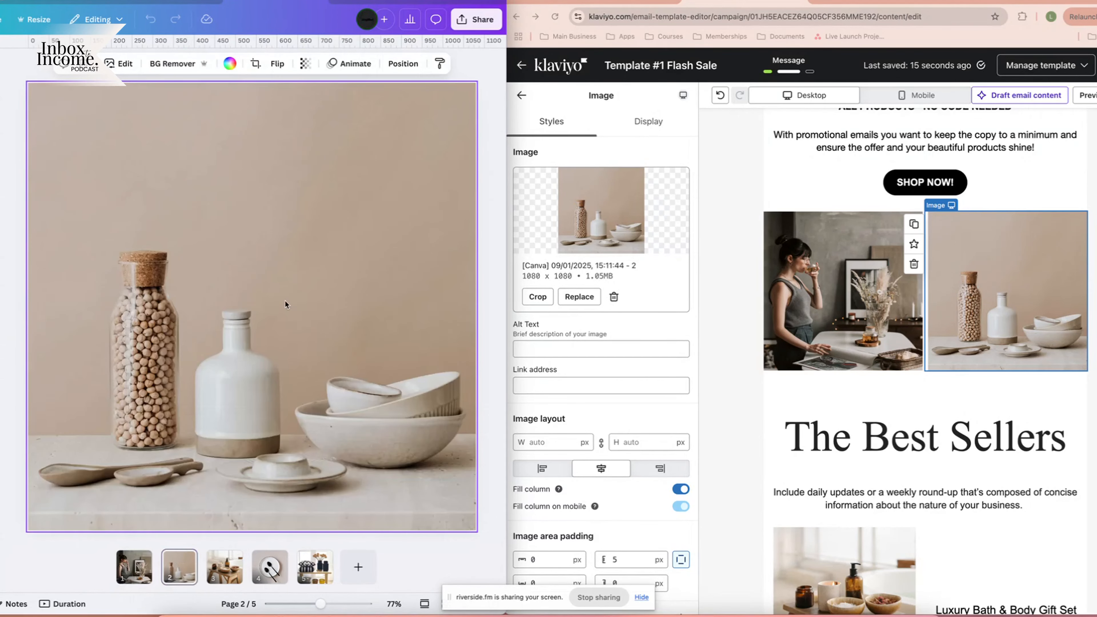
pyautogui.click(185, 2)
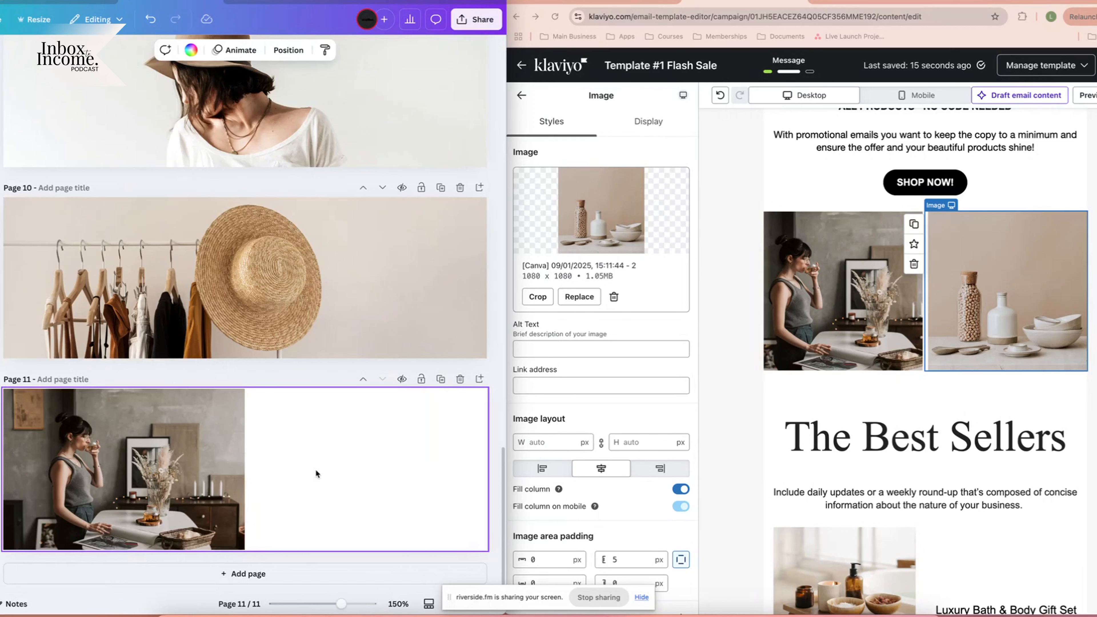
pyautogui.rightClick(338, 466)
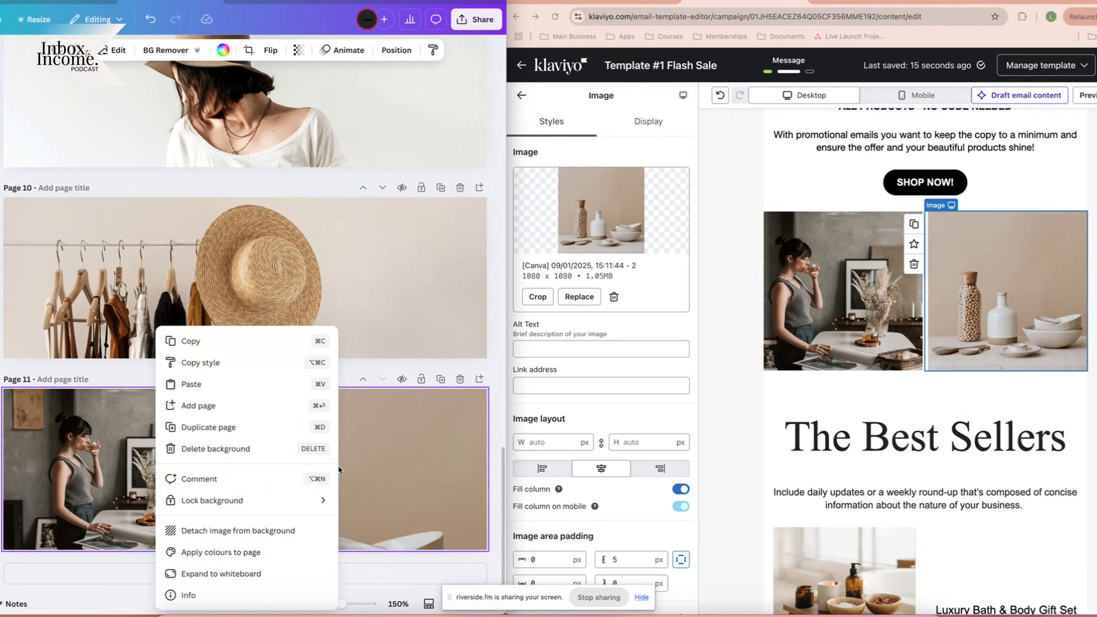
pyautogui.click(244, 530)
pyautogui.moveTo(249, 459); pyautogui.dragTo(297, 411)
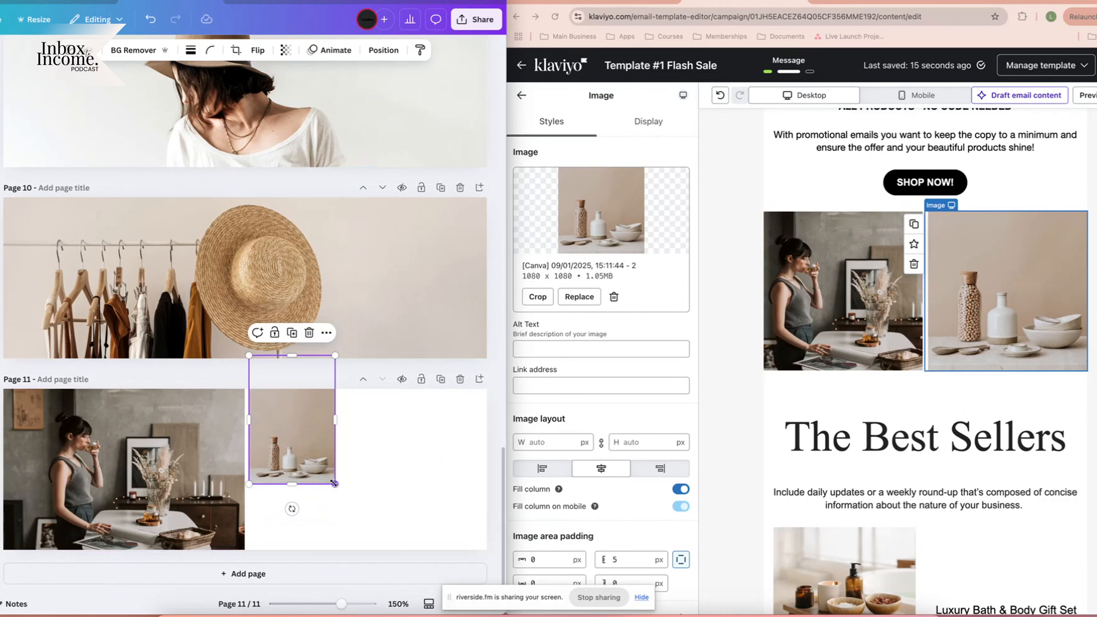
pyautogui.moveTo(335, 484); pyautogui.dragTo(674, 591)
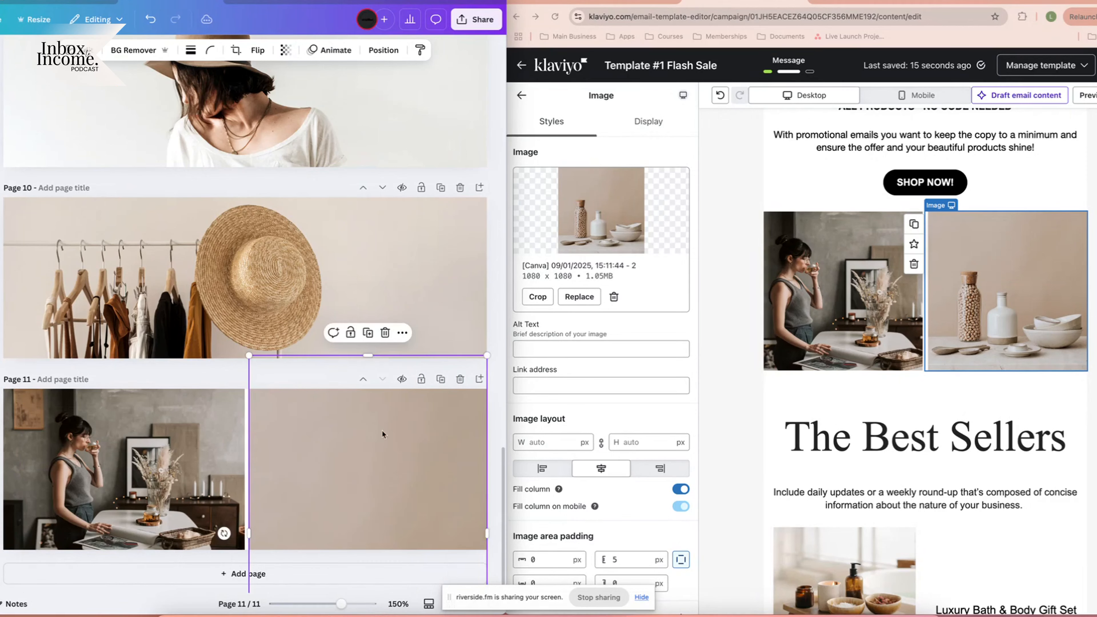
pyautogui.moveTo(373, 498); pyautogui.dragTo(372, 333)
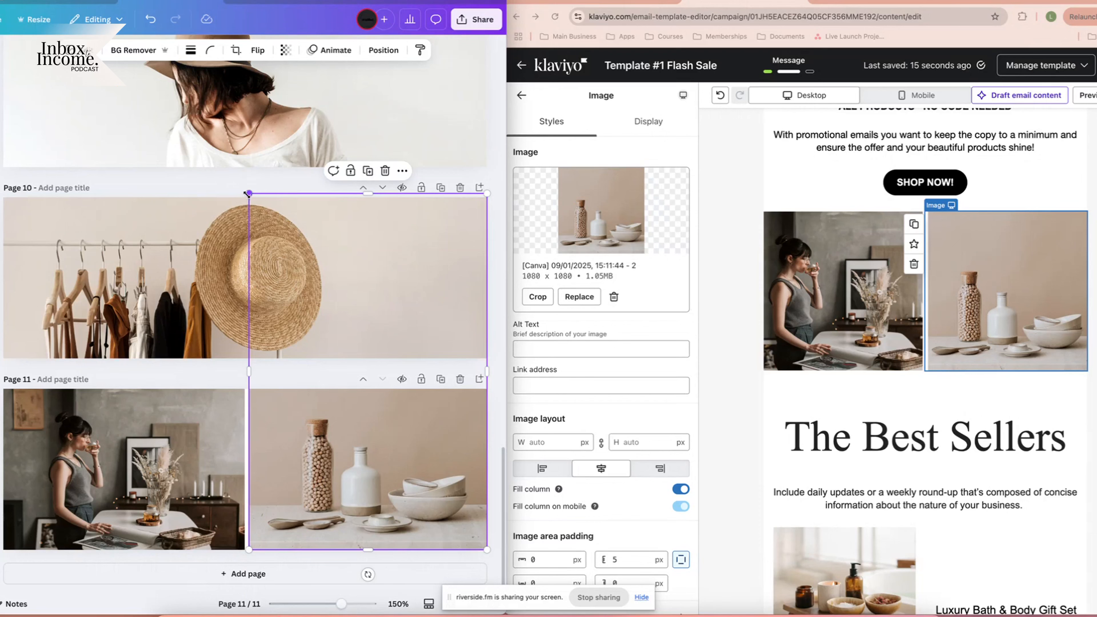
pyautogui.moveTo(248, 192); pyautogui.dragTo(247, 191)
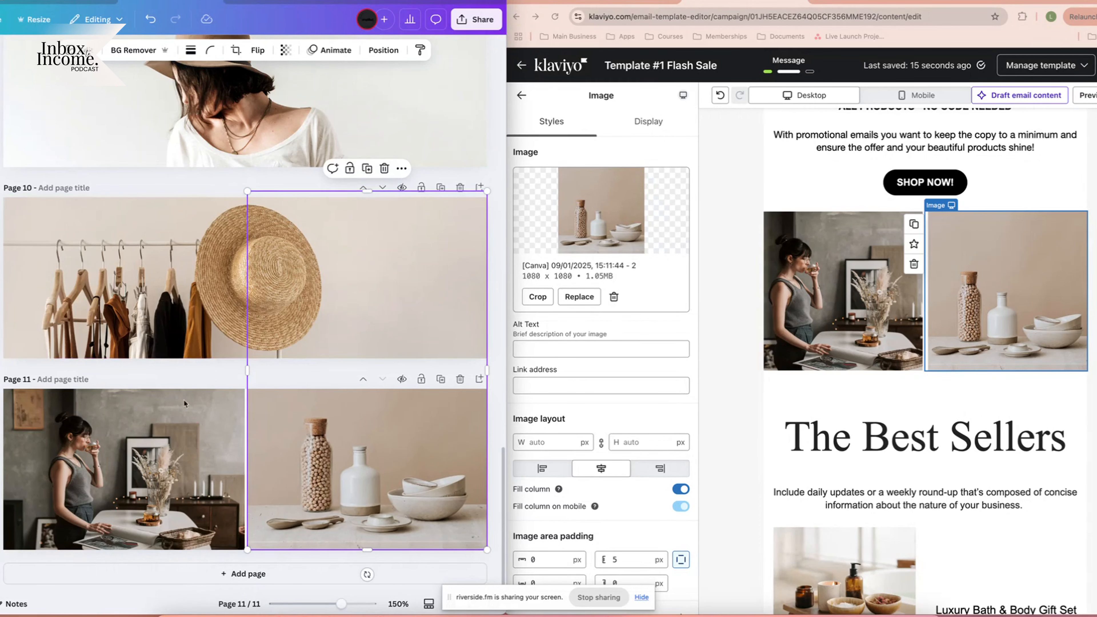
pyautogui.click(201, 437)
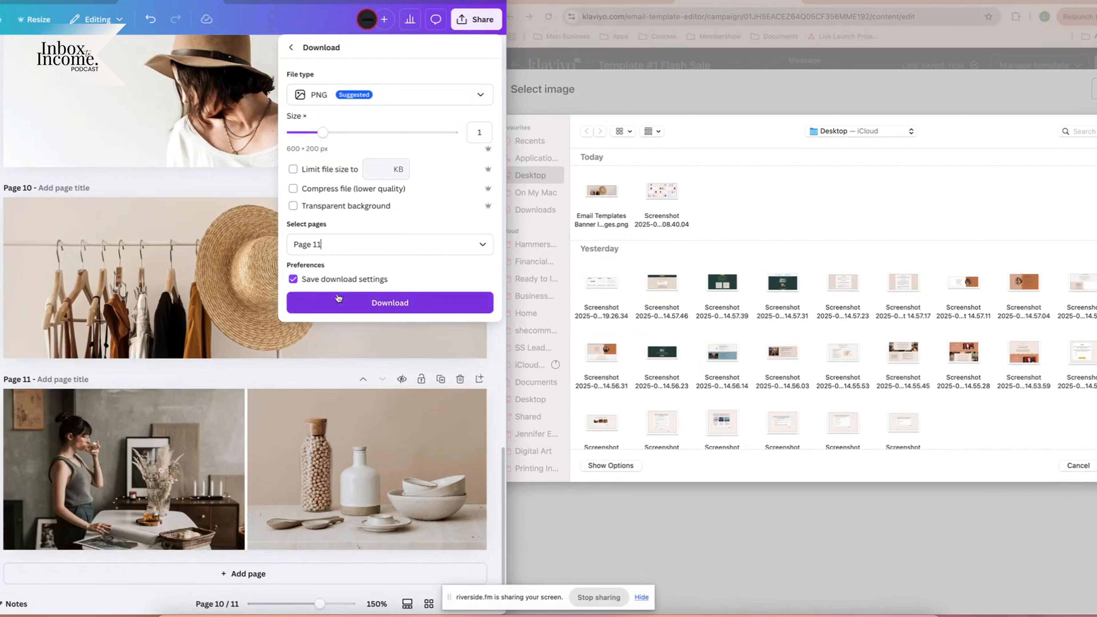
# Download page 11 as PNG, delete the empty image block, and add a section above The Best Sellers.
pyautogui.click(335, 303)
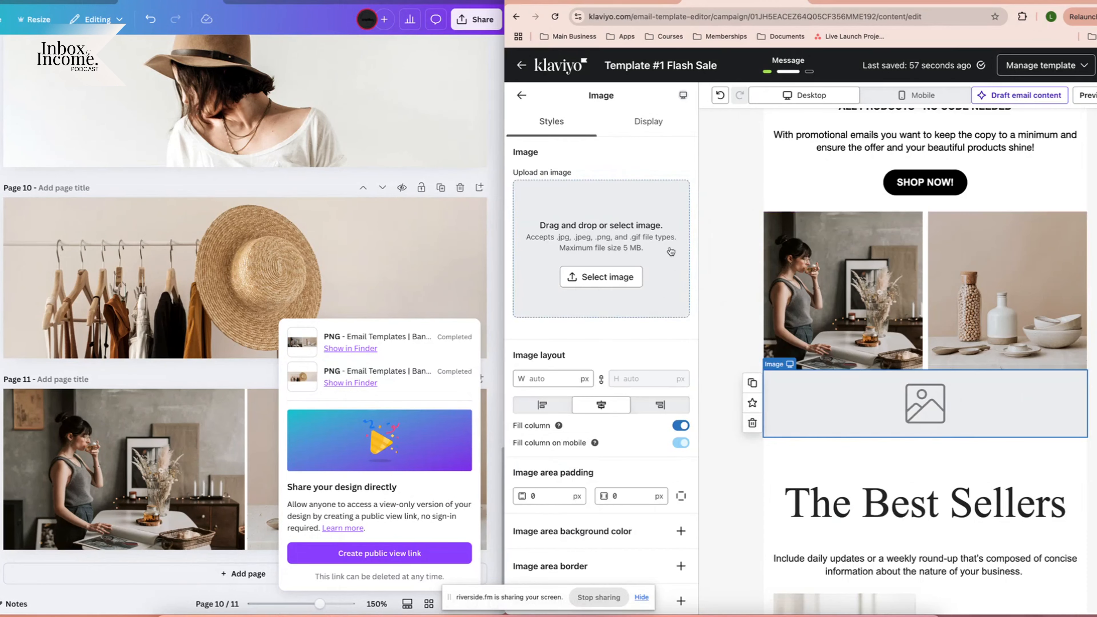
pyautogui.click(751, 423)
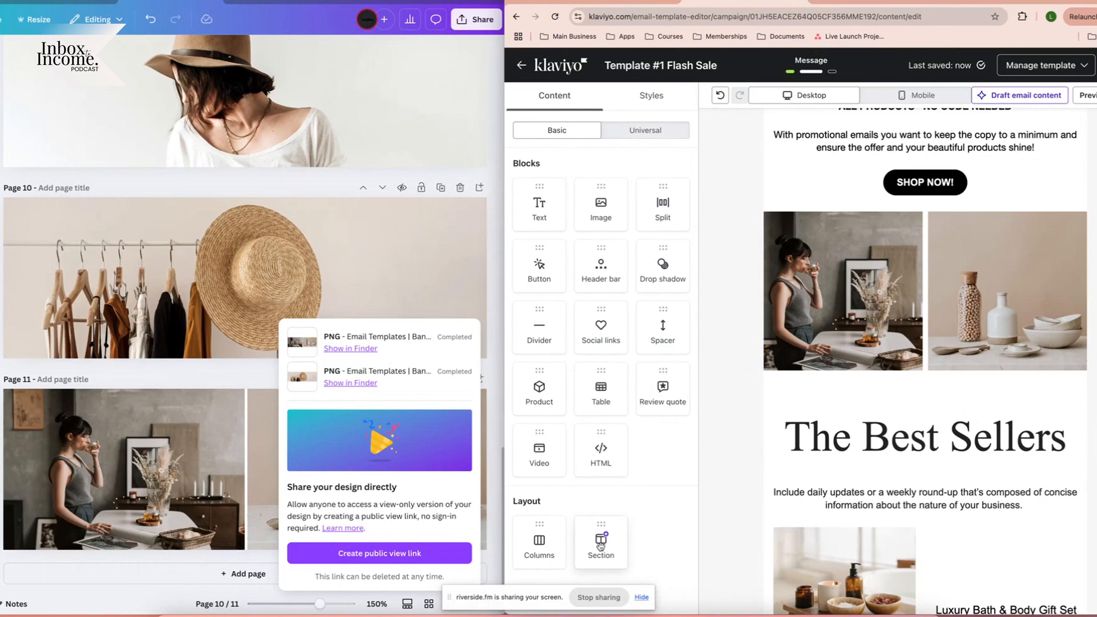
pyautogui.moveTo(600, 545); pyautogui.dragTo(879, 394)
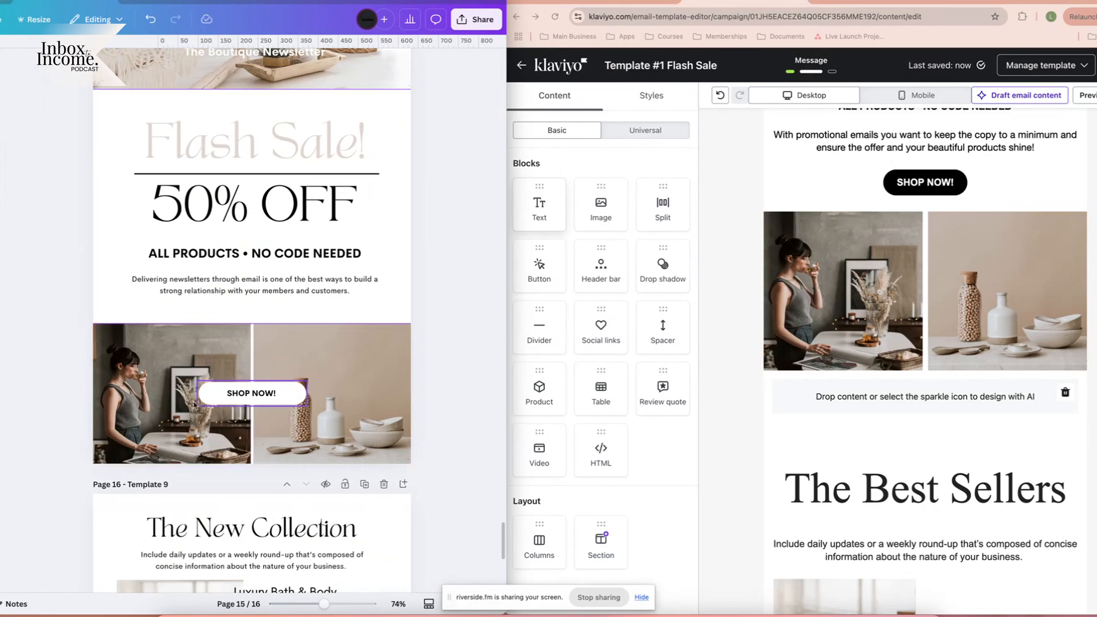
# Set the section's background image to 'Email Templates Banner Images' from the image library.
pyautogui.click(782, 391)
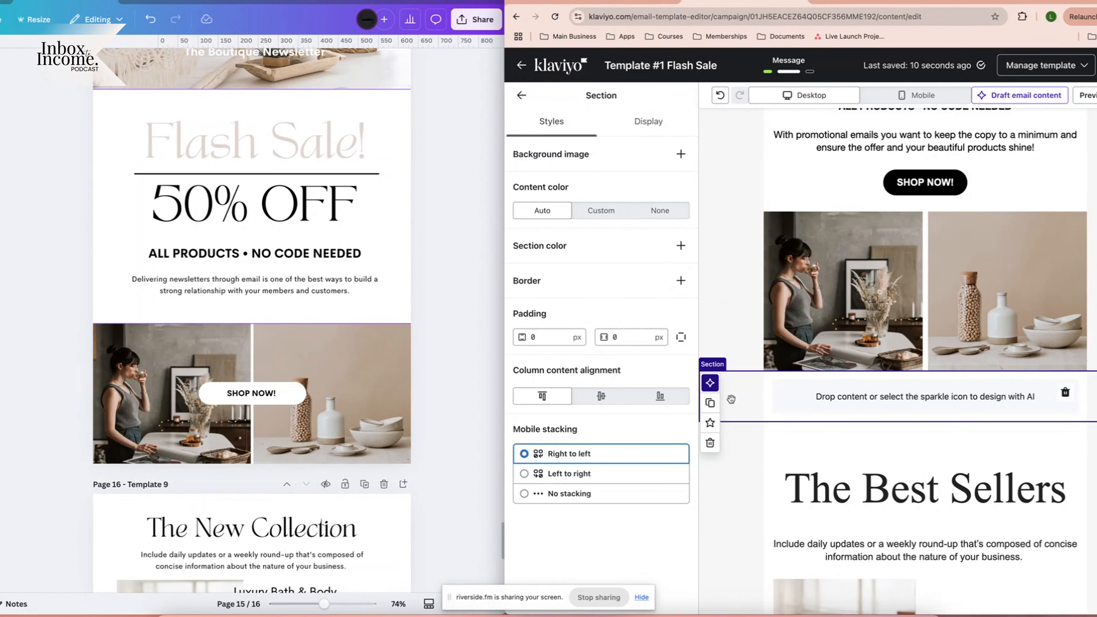
pyautogui.click(680, 153)
pyautogui.click(600, 282)
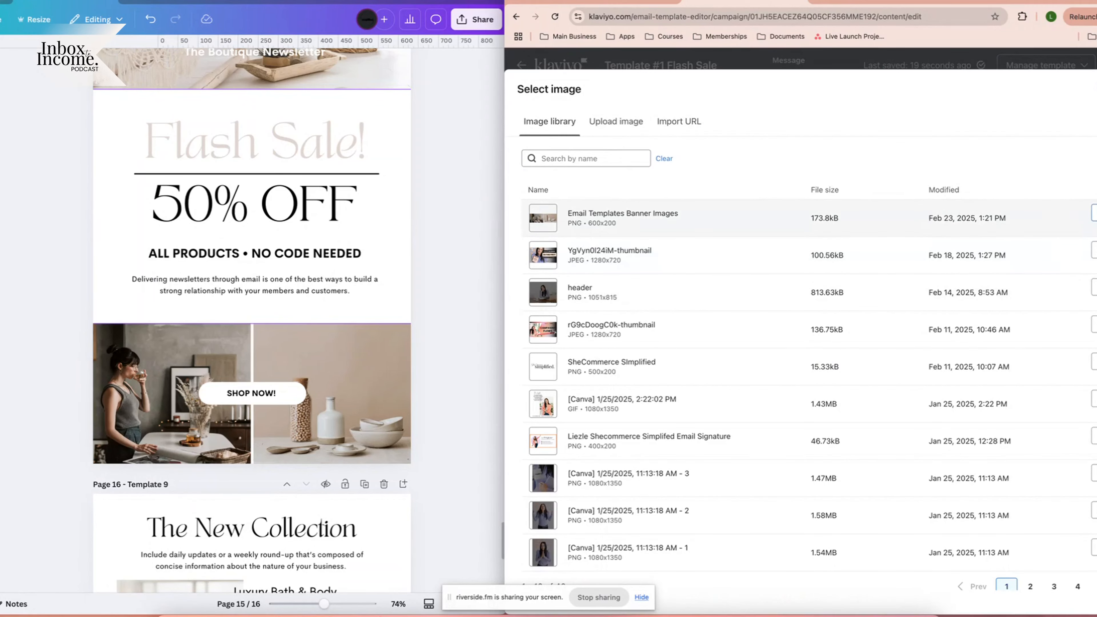
pyautogui.click(604, 220)
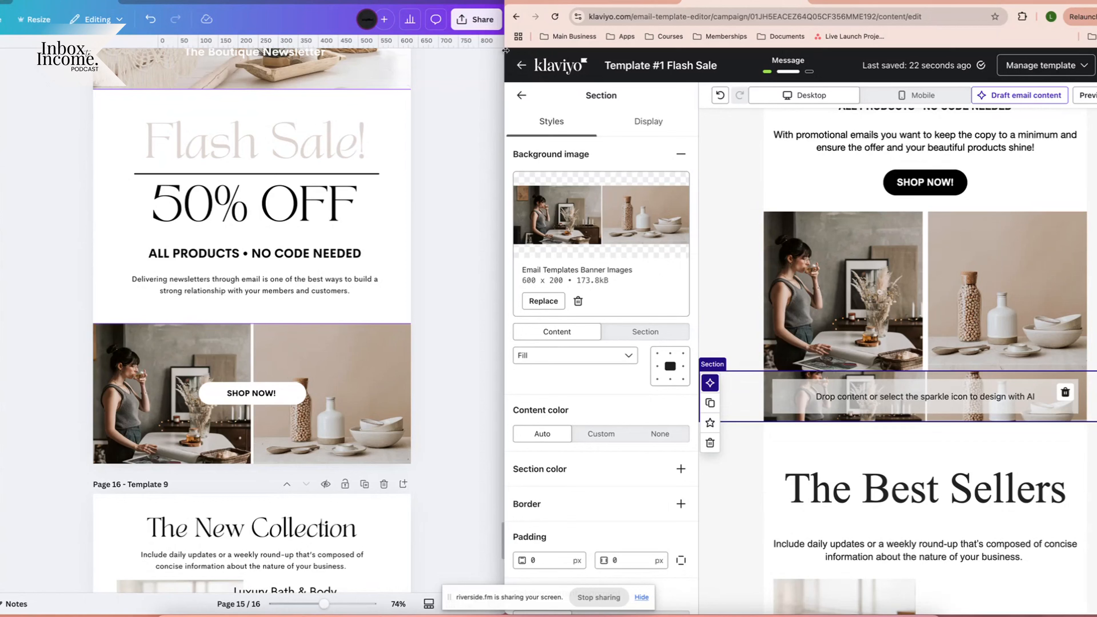
pyautogui.click(522, 96)
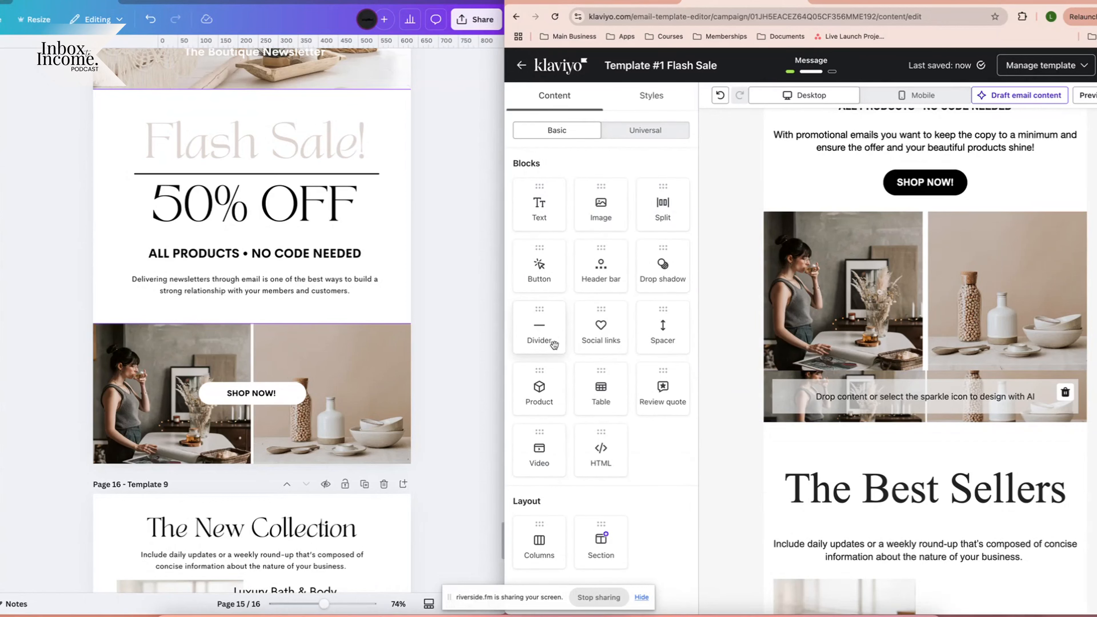
# Add a SHOP NOW button to the section with #FAFAFA background, radius 50 and black text.
pyautogui.moveTo(539, 263); pyautogui.dragTo(929, 392)
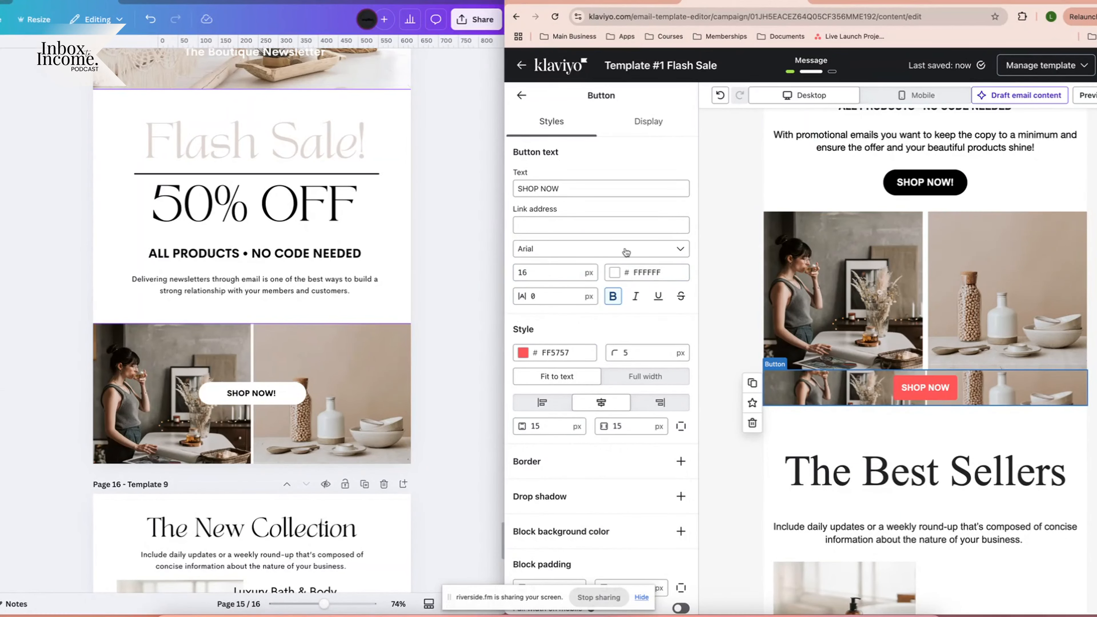
pyautogui.click(560, 352)
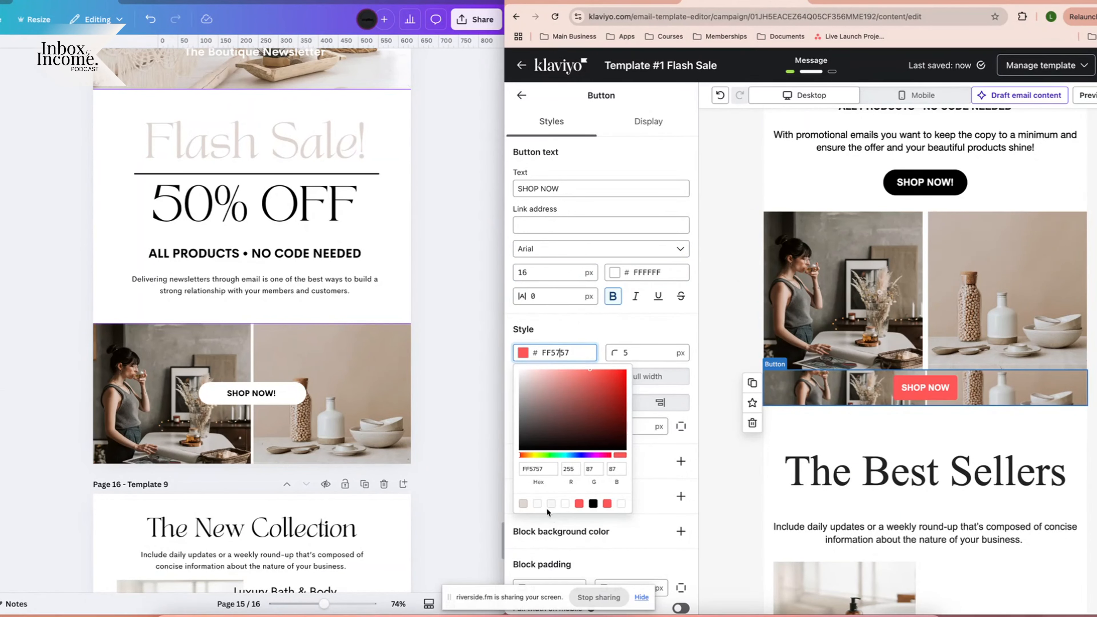
pyautogui.click(537, 504)
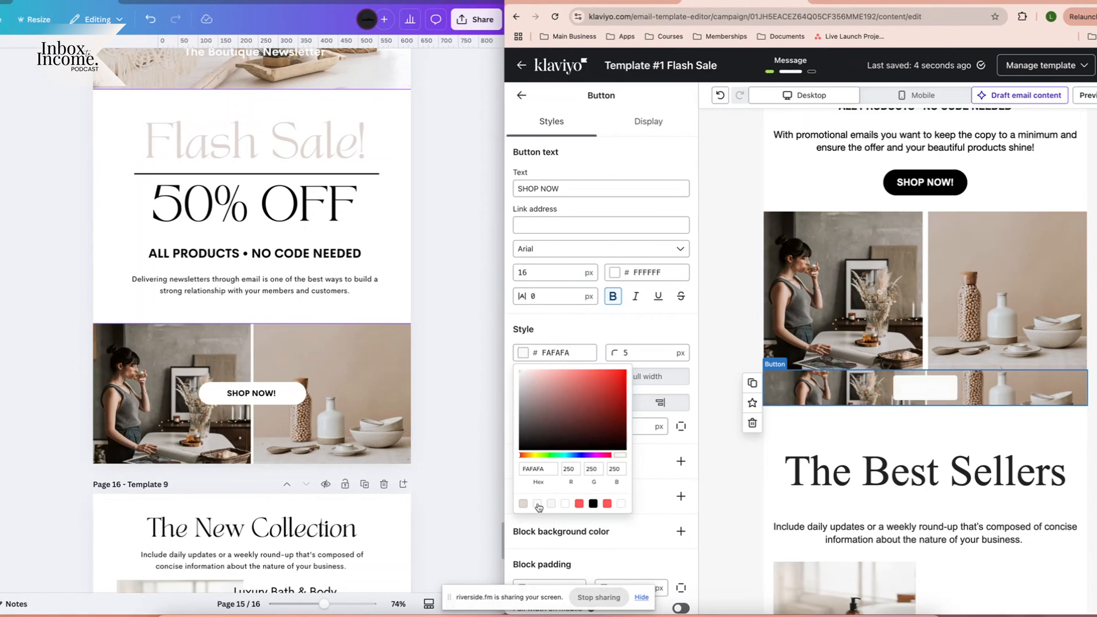
pyautogui.click(579, 327)
pyautogui.moveTo(642, 352); pyautogui.dragTo(584, 350)
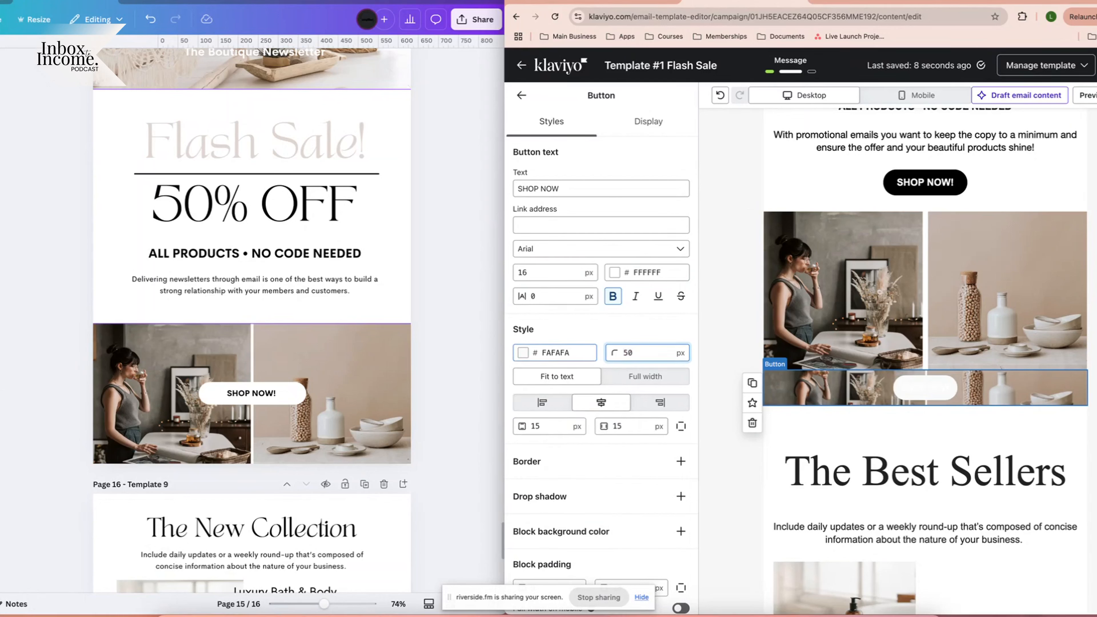
pyautogui.click(646, 272)
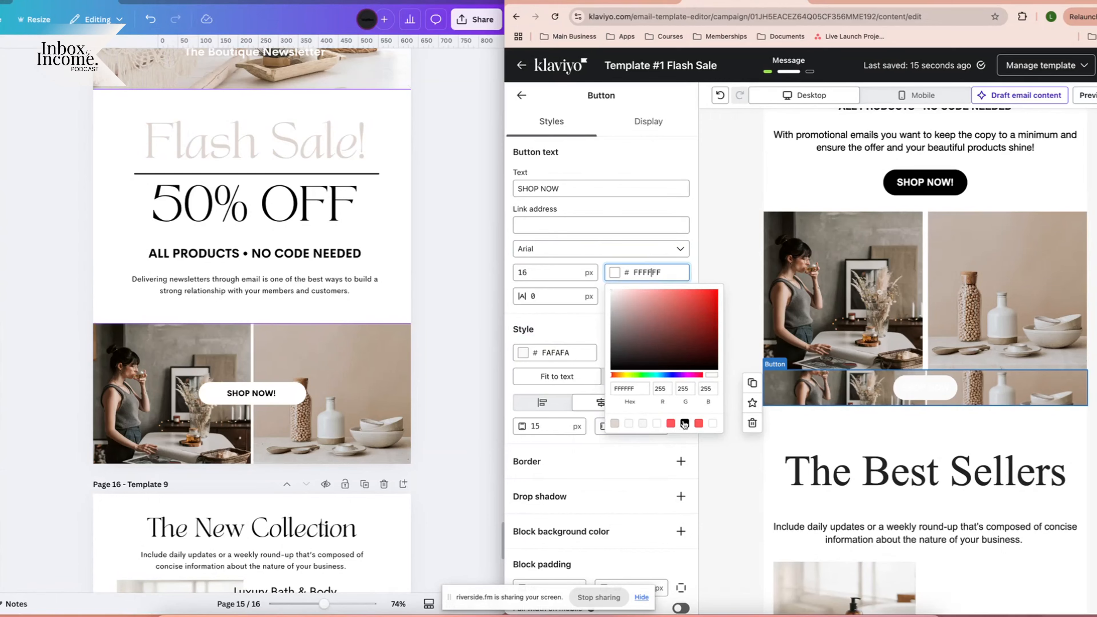
pyautogui.click(684, 423)
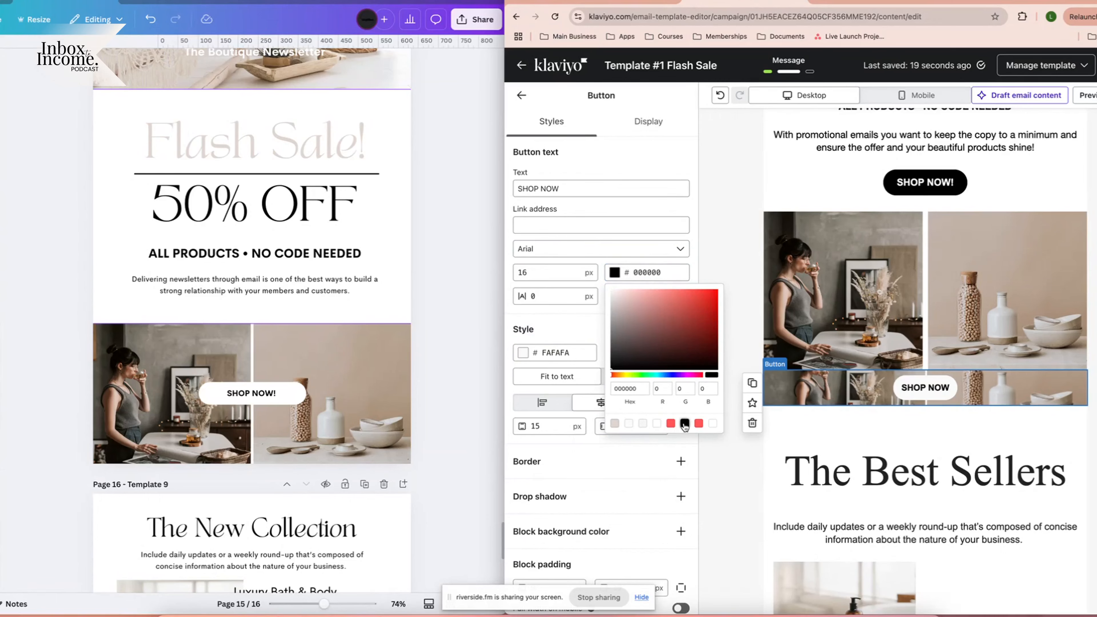
# Set the button font to Poppins Semi-bold 600 and horizontal padding to 50.
pyautogui.click(585, 254)
pyautogui.scroll(2, 583, 386)
pyautogui.click(582, 357)
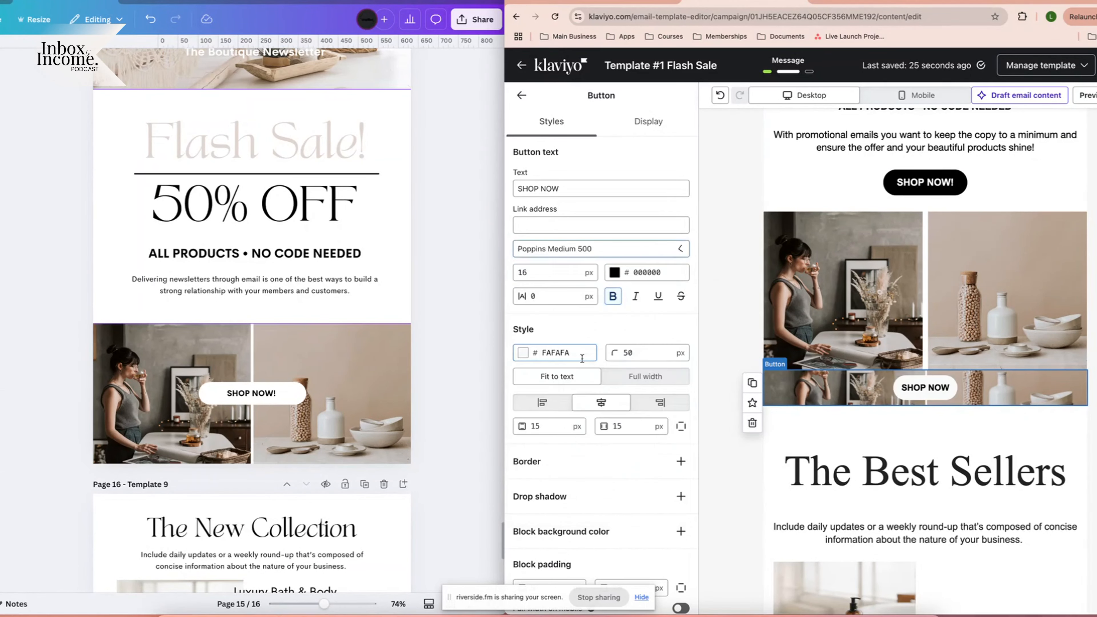
pyautogui.click(609, 250)
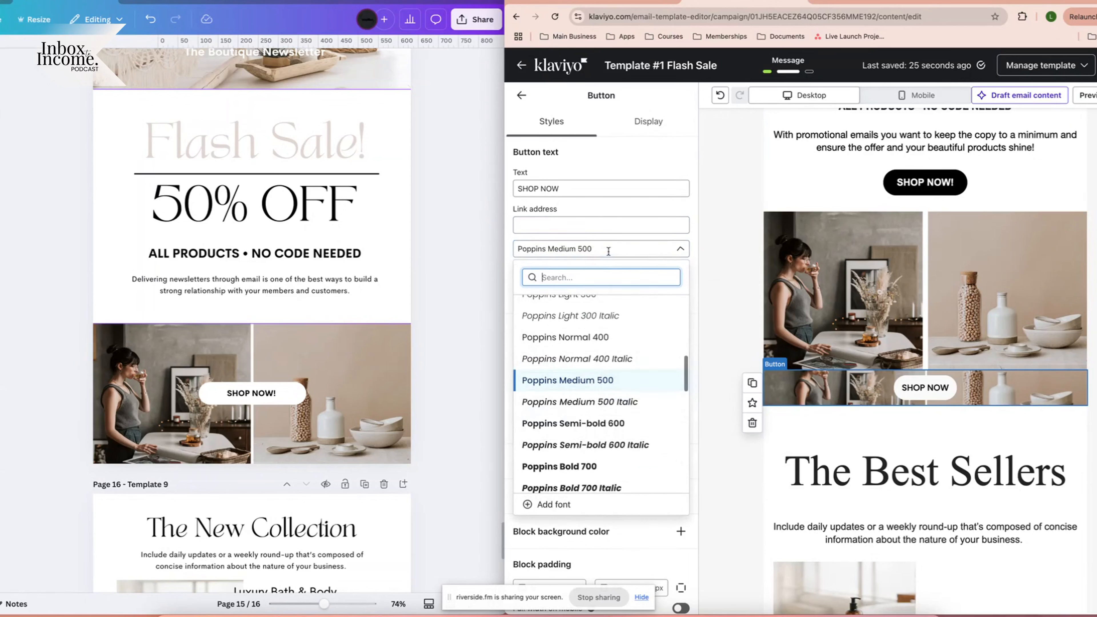
pyautogui.click(569, 425)
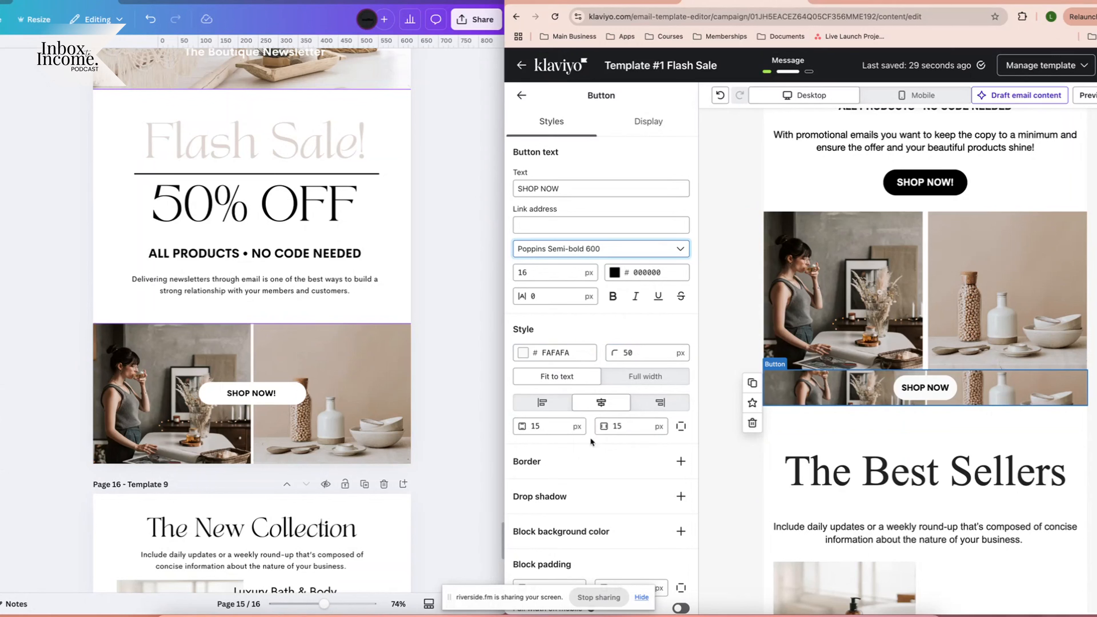
pyautogui.doubleClick(623, 426)
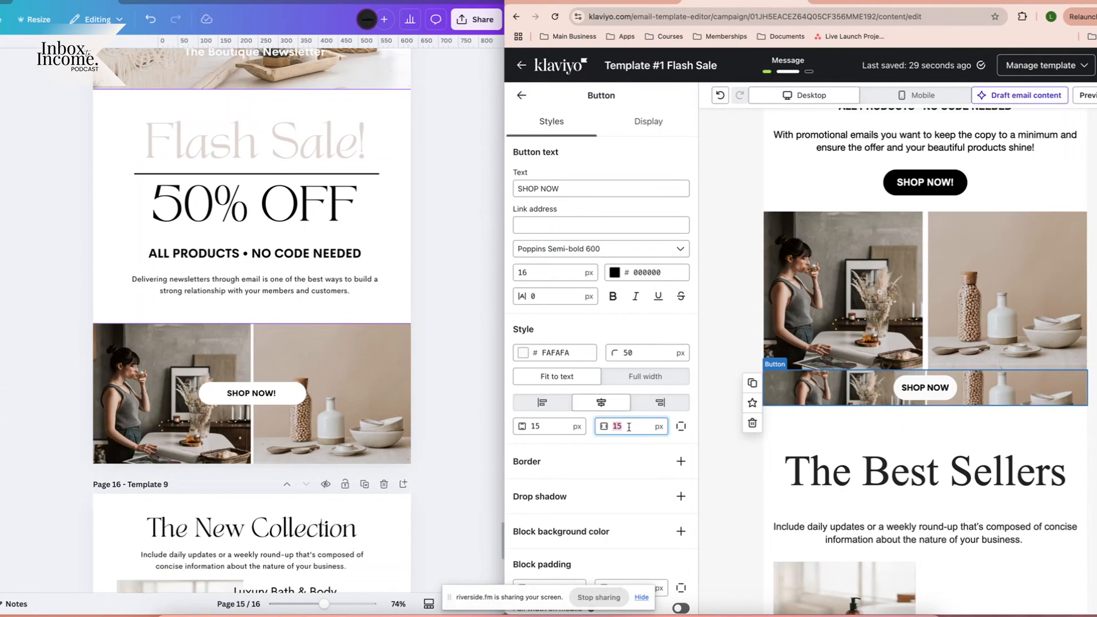
pyautogui.write('50')
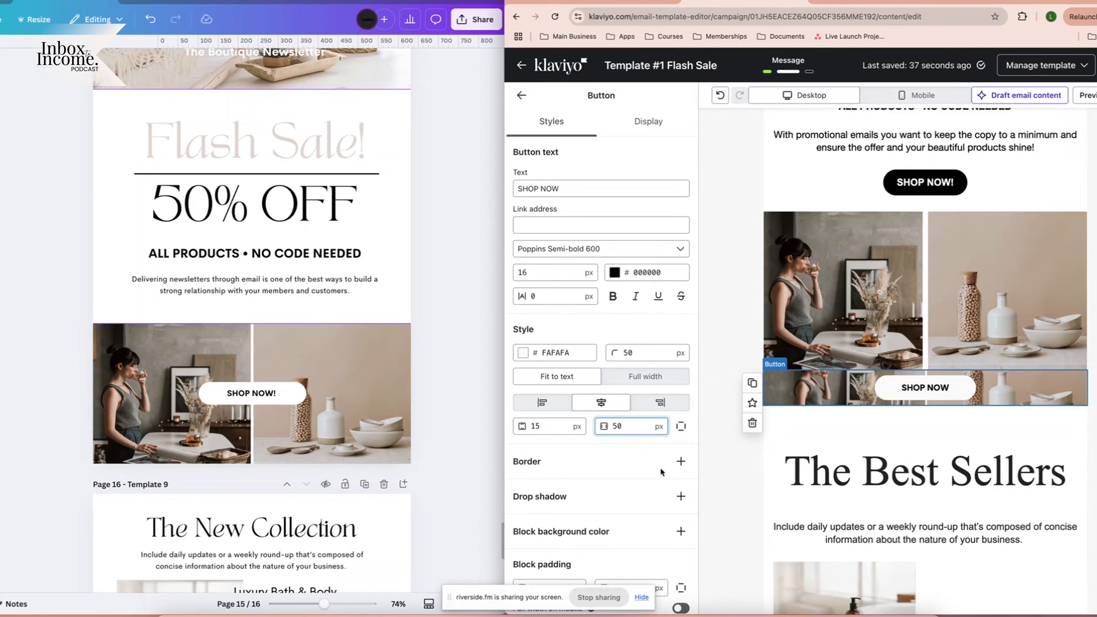
pyautogui.click(932, 389)
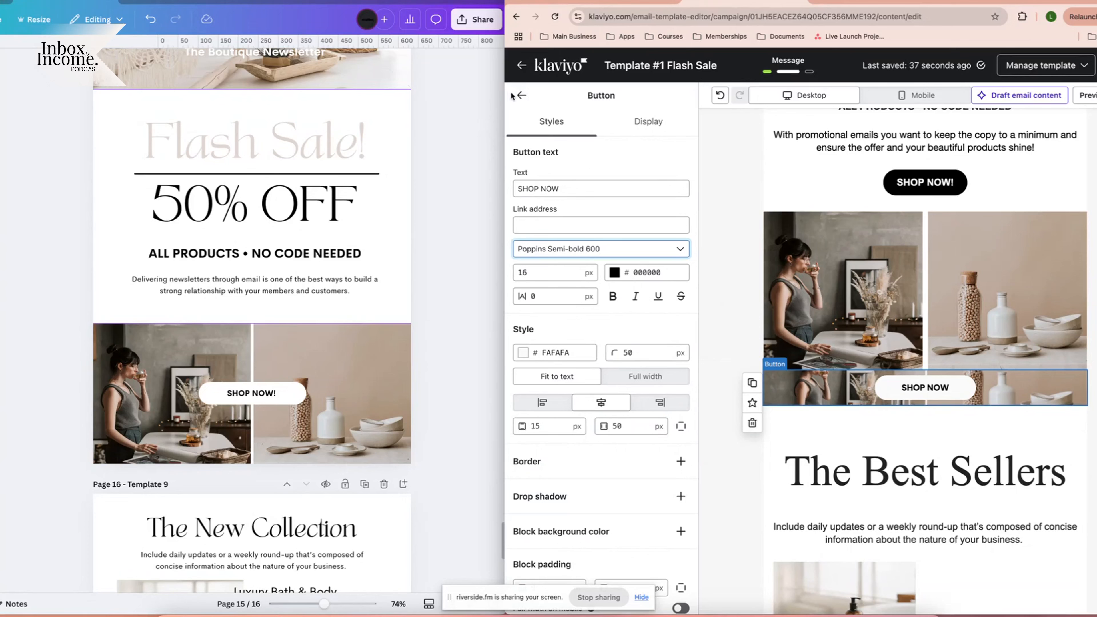
pyautogui.click(521, 95)
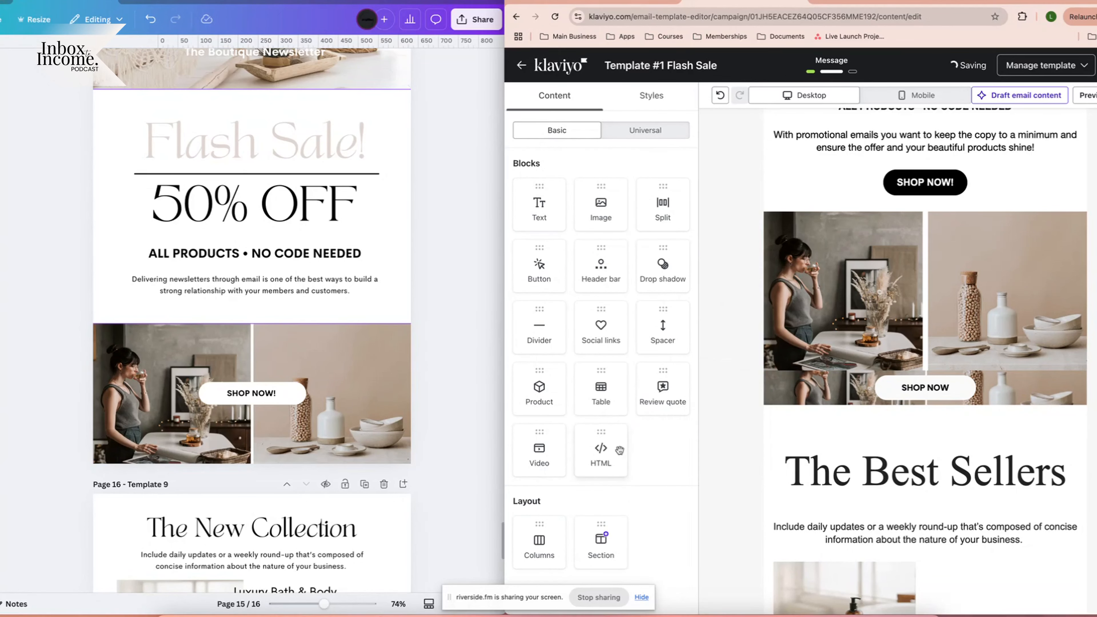
# Add a spacer to the banner section and set its height to 80 px.
pyautogui.moveTo(653, 320); pyautogui.dragTo(943, 386)
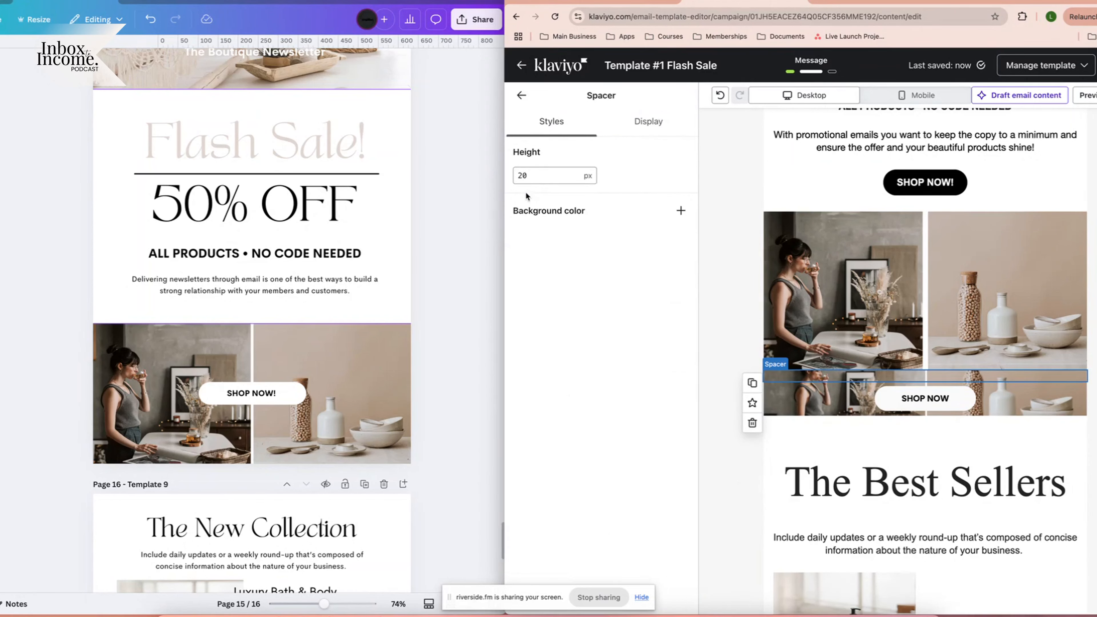
pyautogui.doubleClick(521, 175)
pyautogui.write('60')
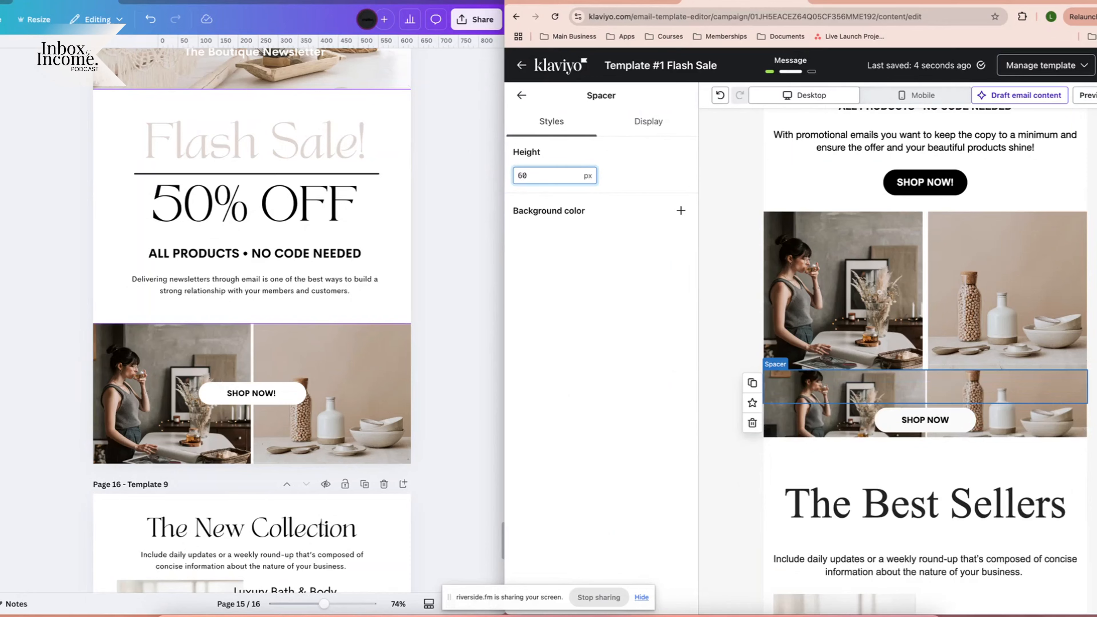
pyautogui.write('8')
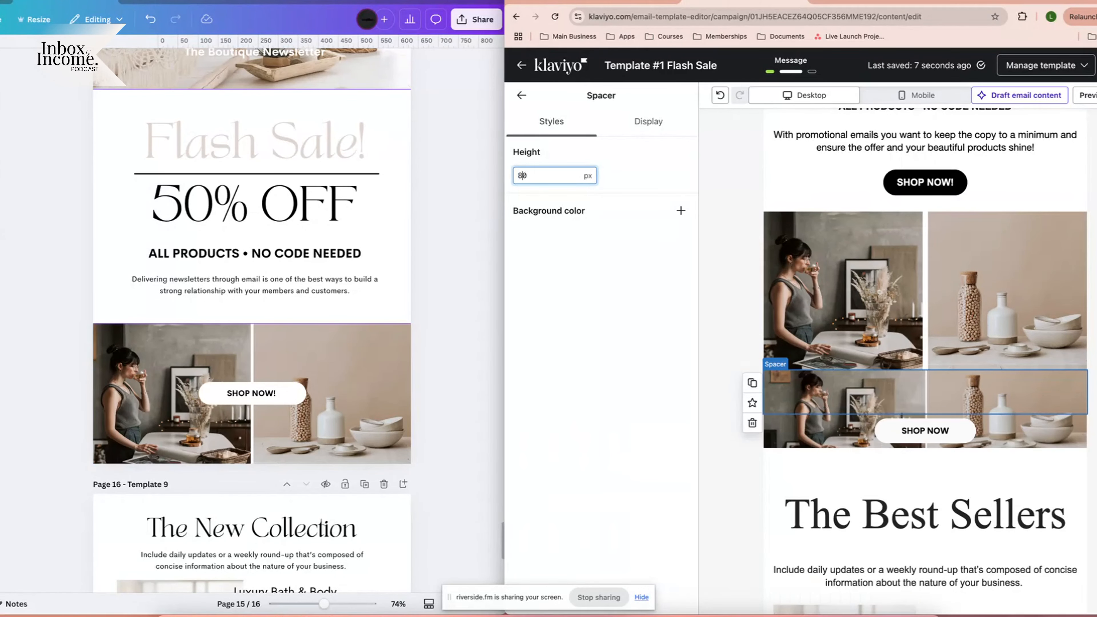
pyautogui.click(521, 93)
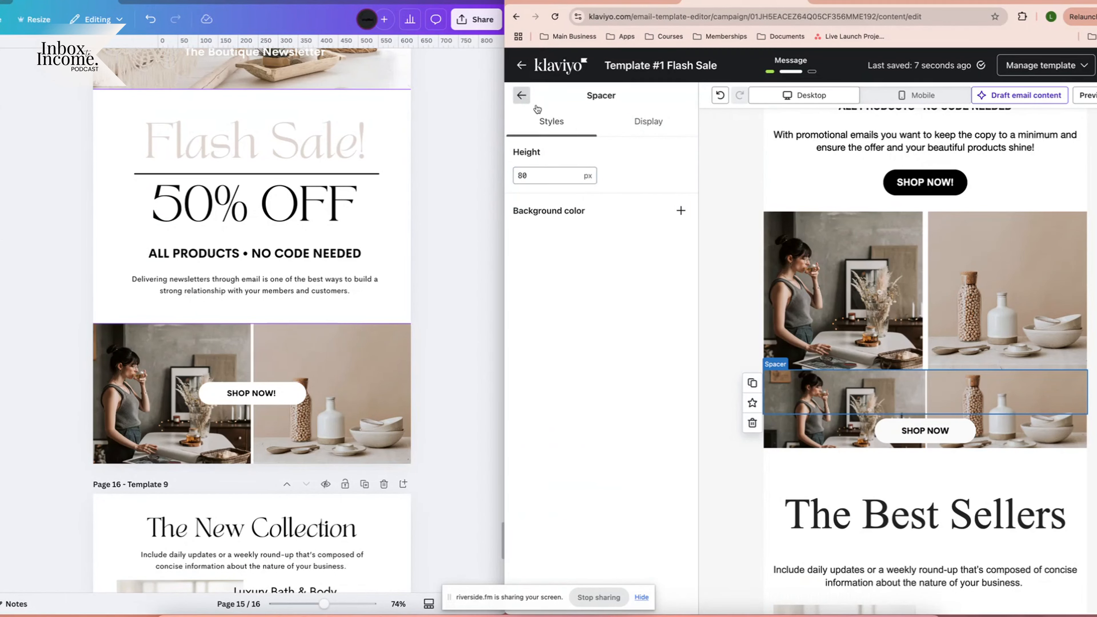
# Move the spacer below the SHOP NOW button, start a button link, then select the image section.
pyautogui.click(767, 391)
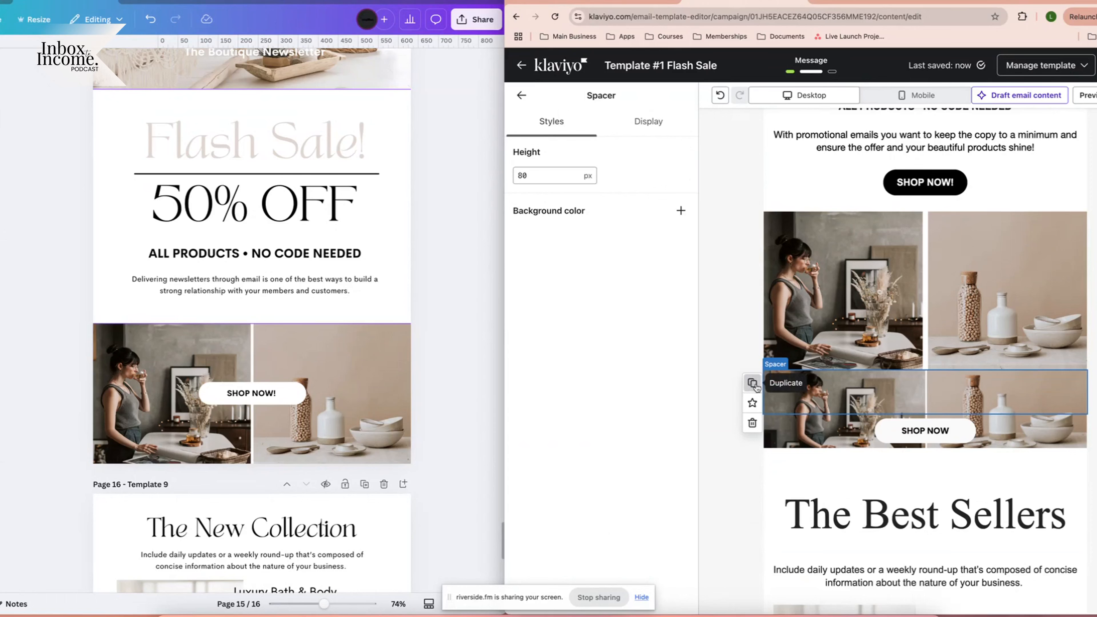
pyautogui.moveTo(756, 392); pyautogui.dragTo(863, 473)
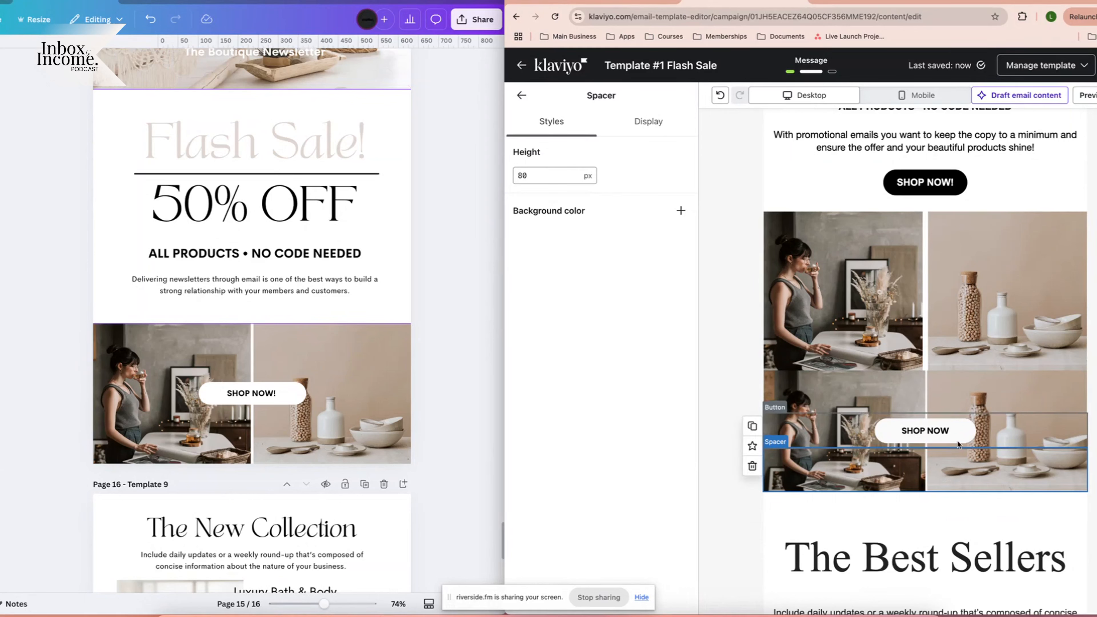
pyautogui.click(913, 433)
pyautogui.click(518, 233)
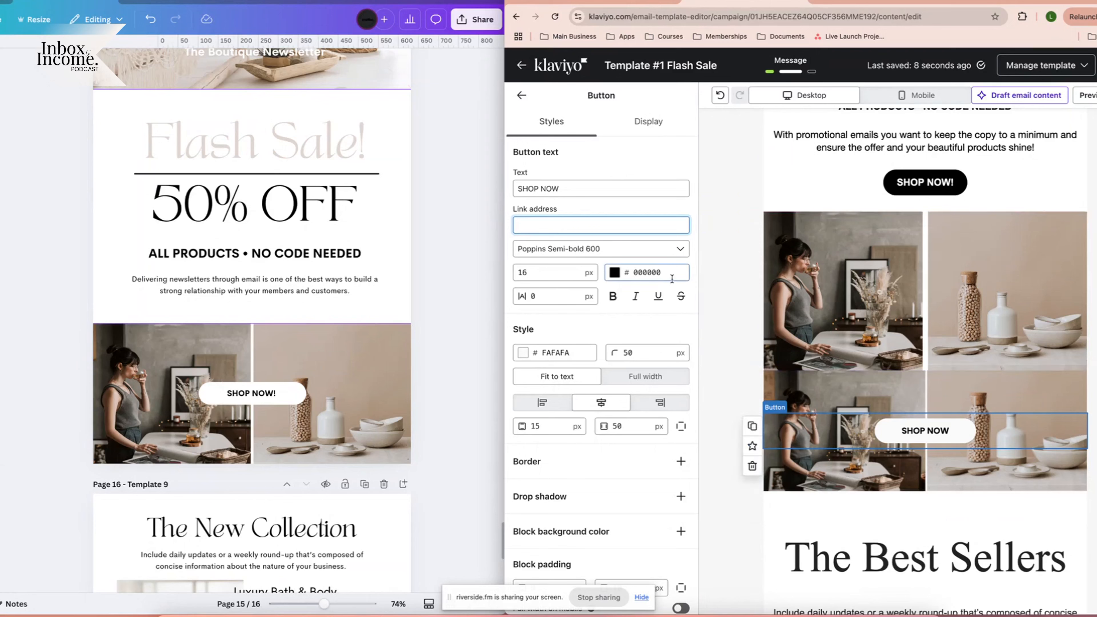
pyautogui.click(743, 256)
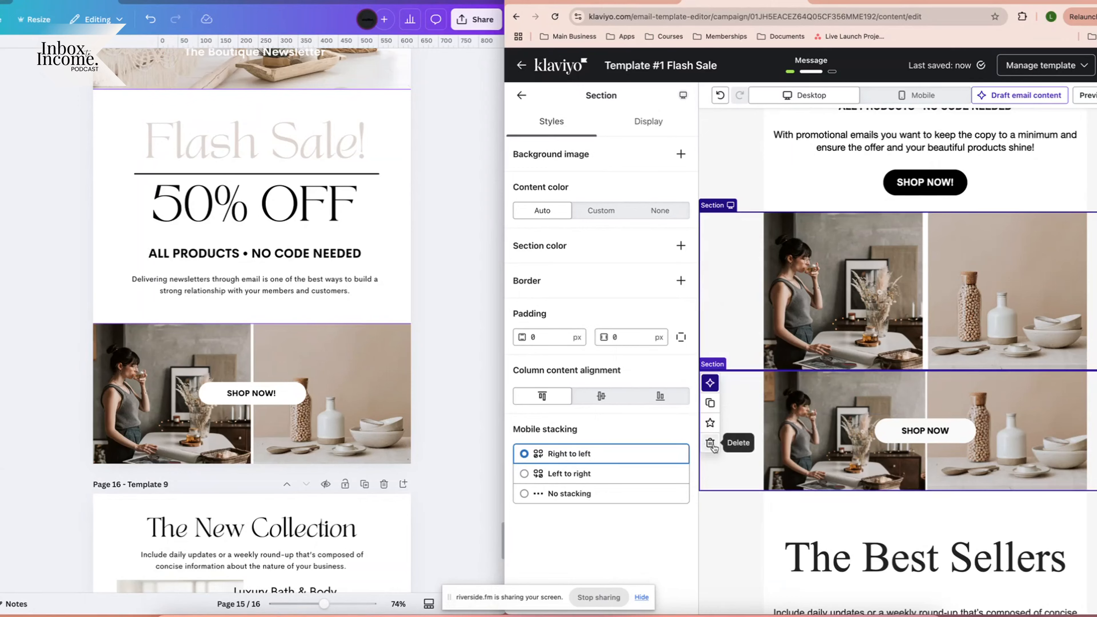
# Bring Canva's The New Collection heading and Klaviyo's The Best Sellers heading into view.
pyautogui.scroll(-4, 715, 403)
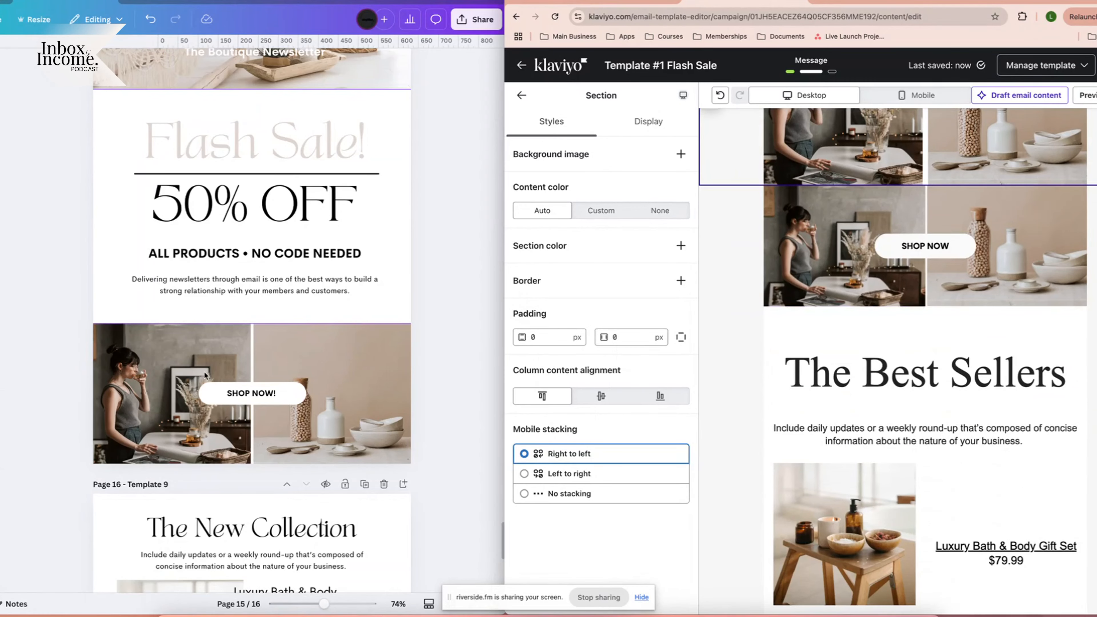
pyautogui.scroll(-5, 205, 375)
pyautogui.scroll(-3, 205, 375)
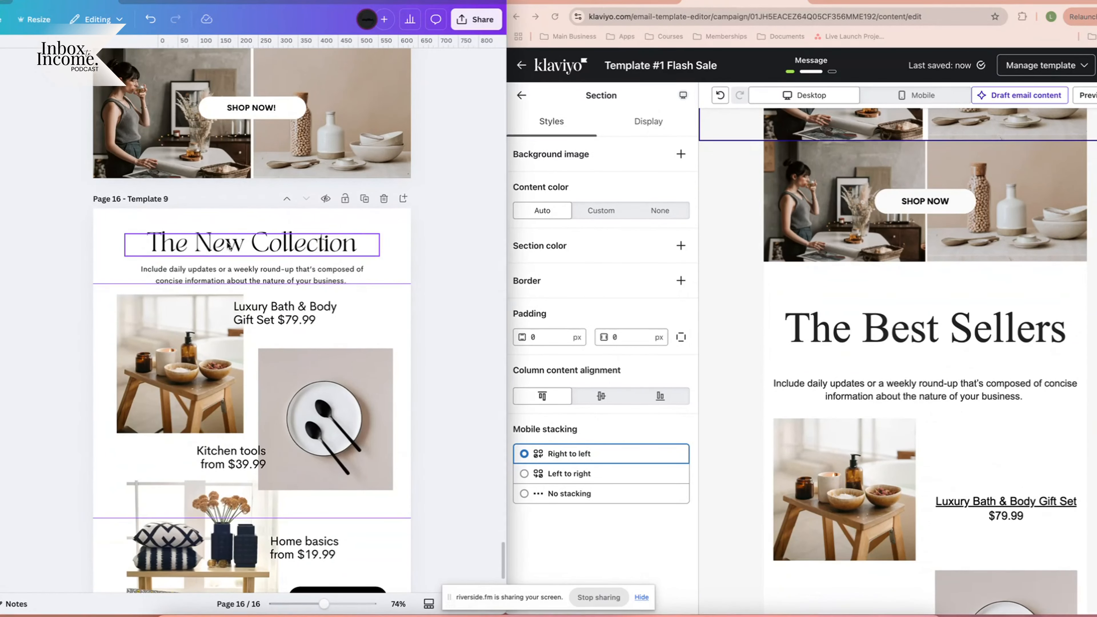
pyautogui.click(229, 246)
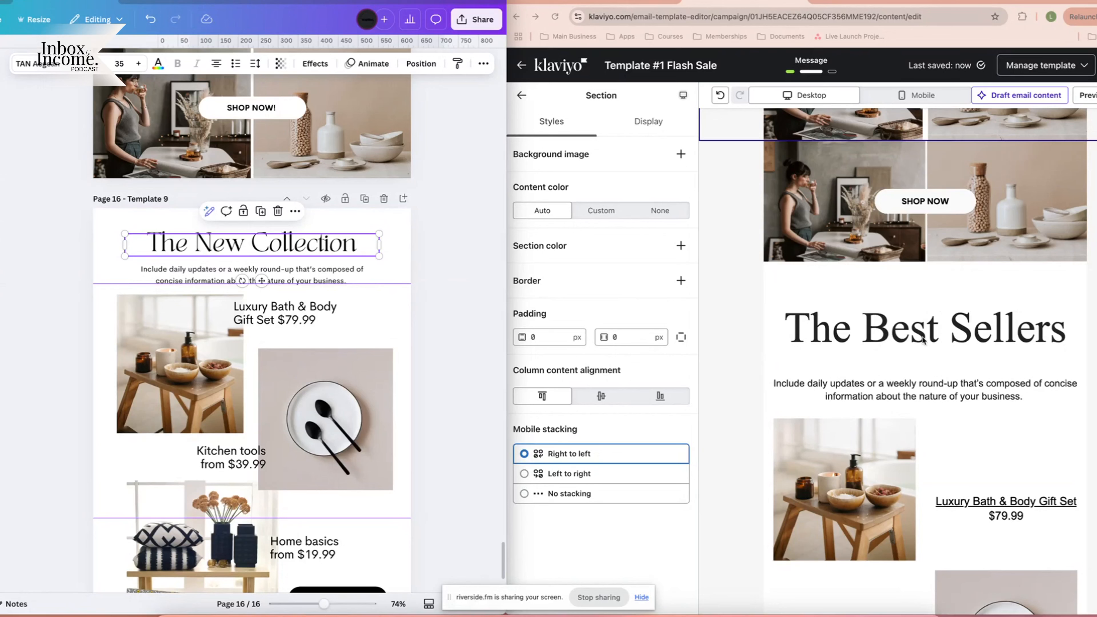
pyautogui.click(902, 333)
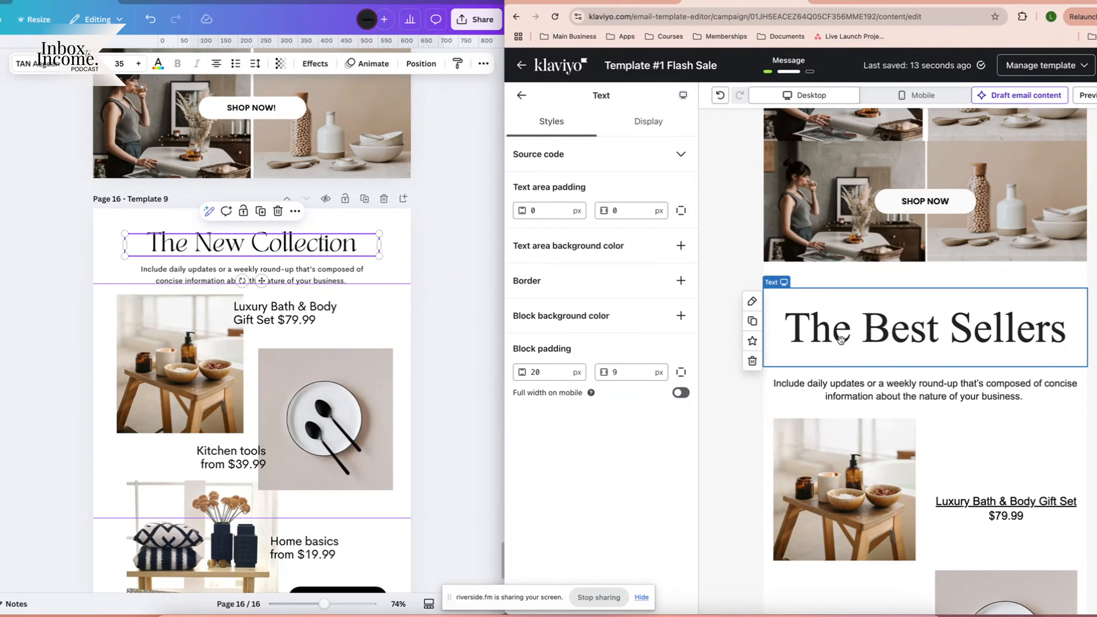
# Inspect The Best Sellers section's spacer, heading and description, then select the Luxury Bath & Body Gift Set row.
pyautogui.scroll(-2, 966, 300)
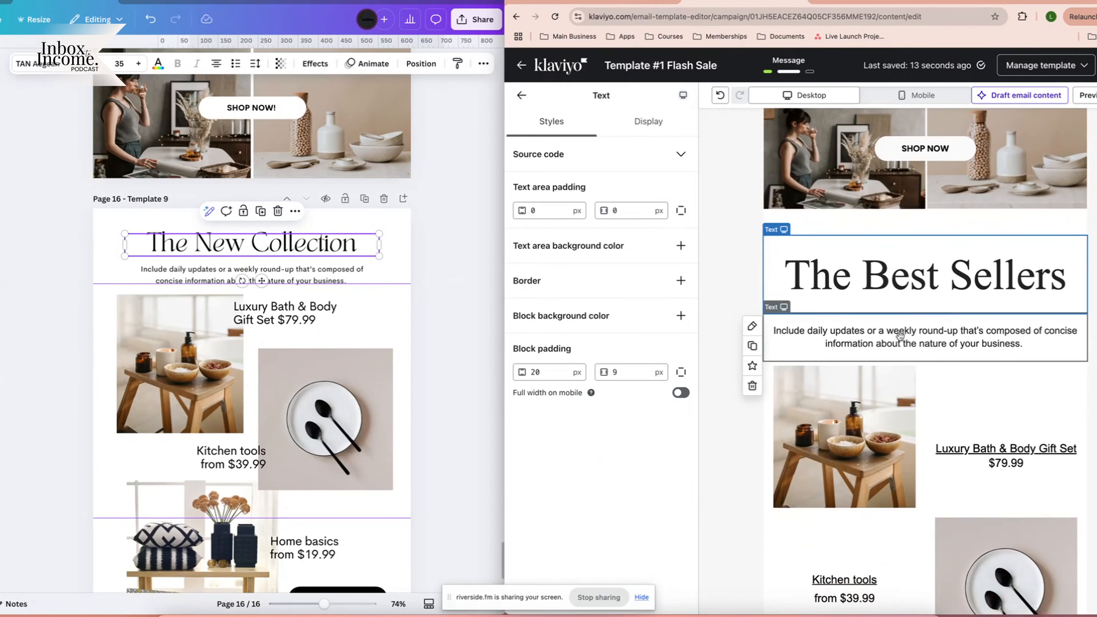
pyautogui.click(733, 265)
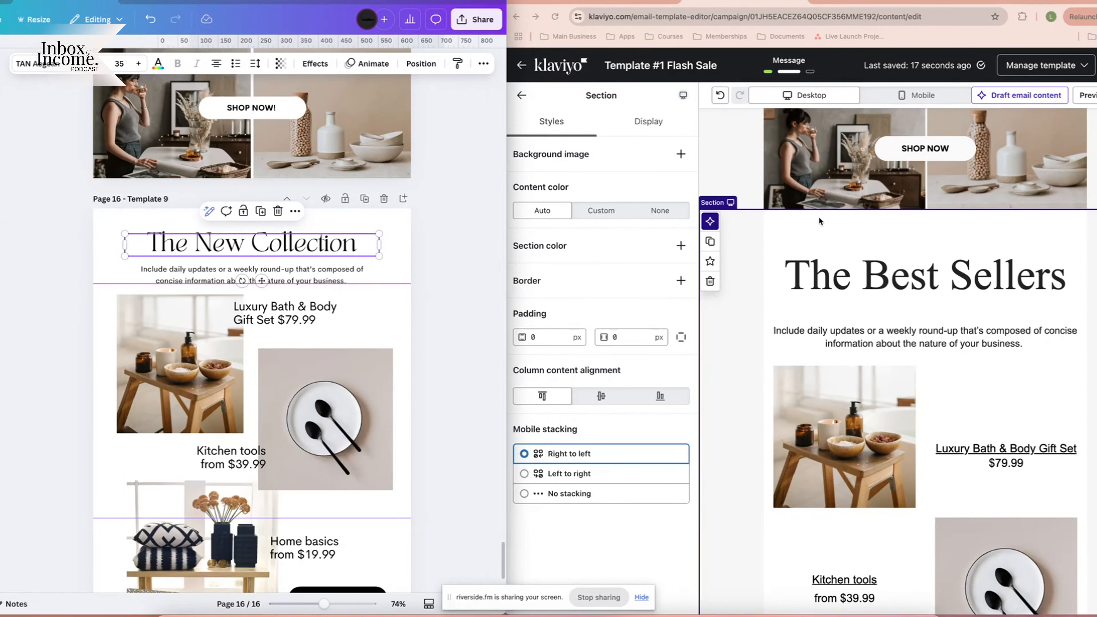
pyautogui.click(801, 224)
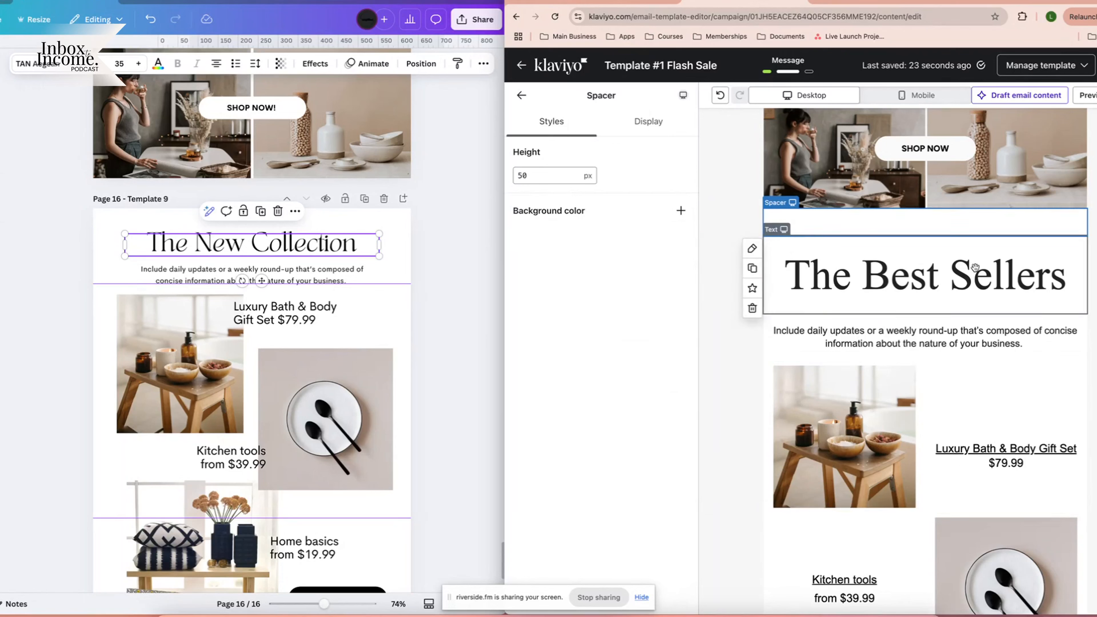
pyautogui.click(859, 303)
pyautogui.click(820, 338)
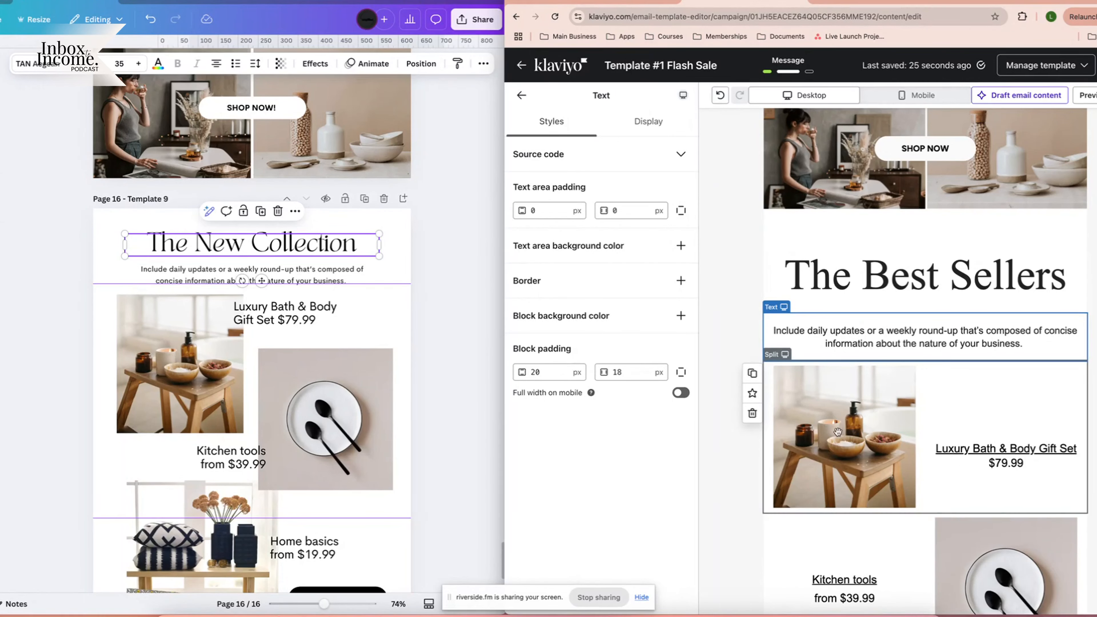
pyautogui.click(950, 468)
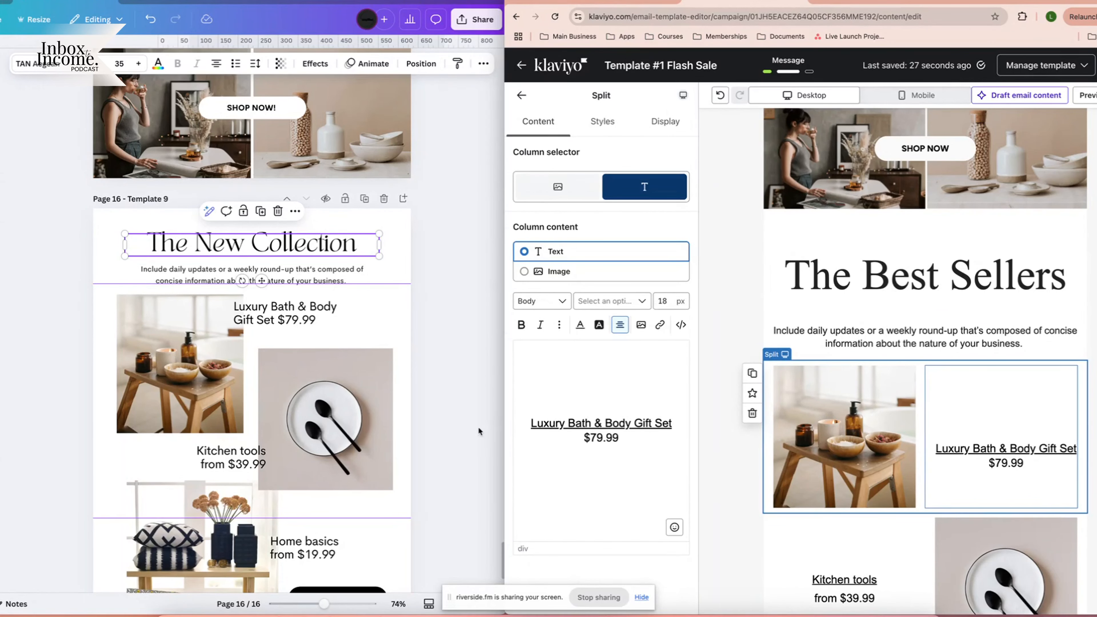
pyautogui.scroll(-3, 345, 298)
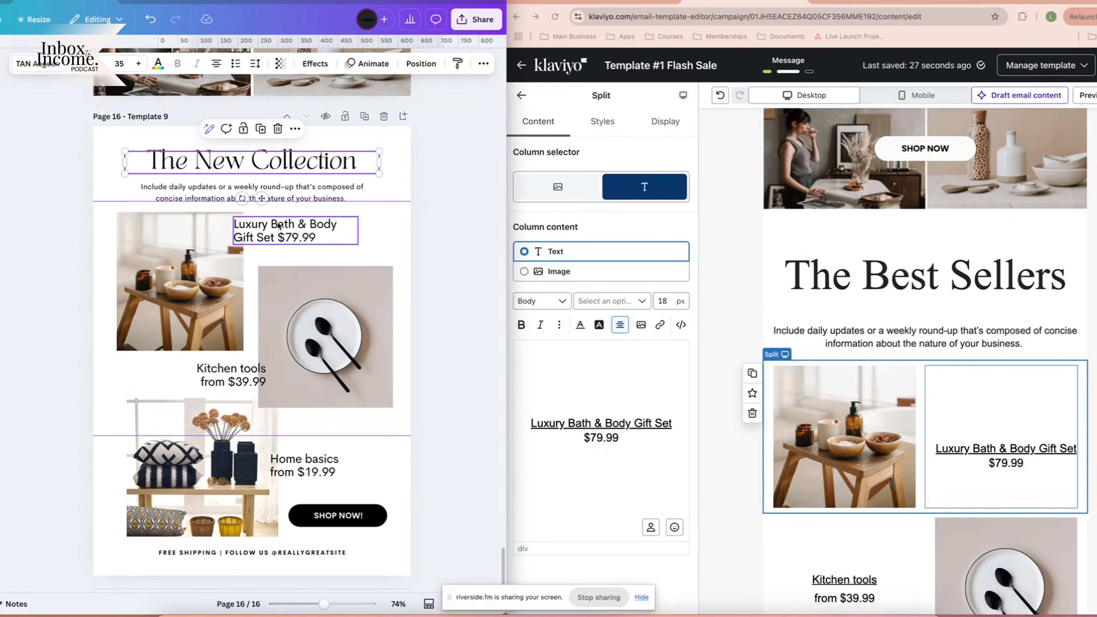
# Drag Canva's New Collection guide down above the footer, then show Klaviyo's mobile preview.
pyautogui.click(389, 240)
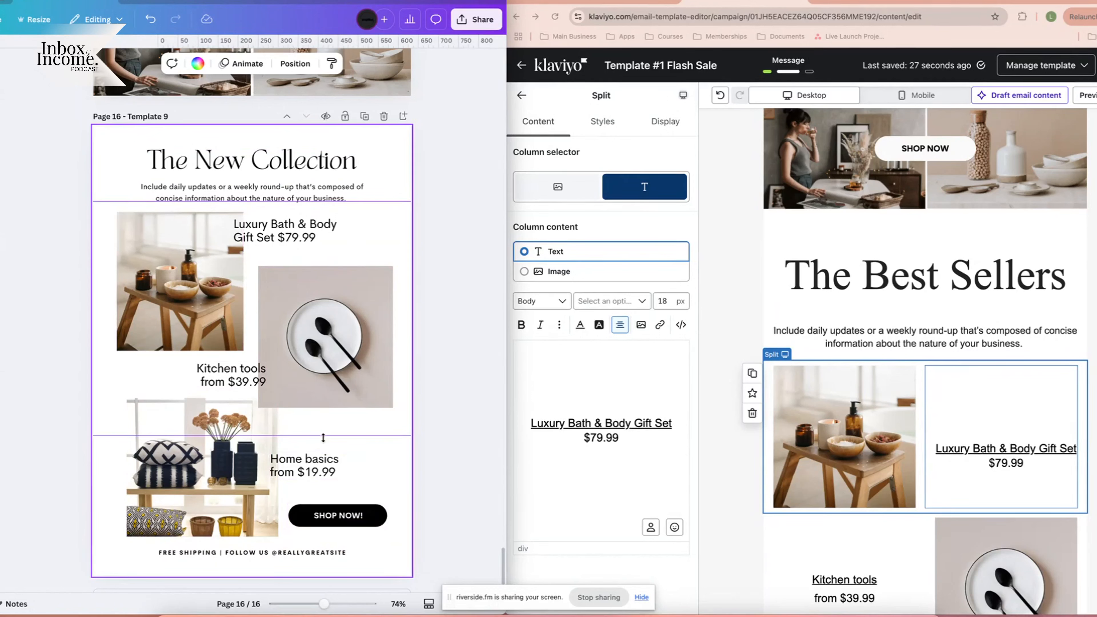
pyautogui.moveTo(320, 436); pyautogui.dragTo(325, 544)
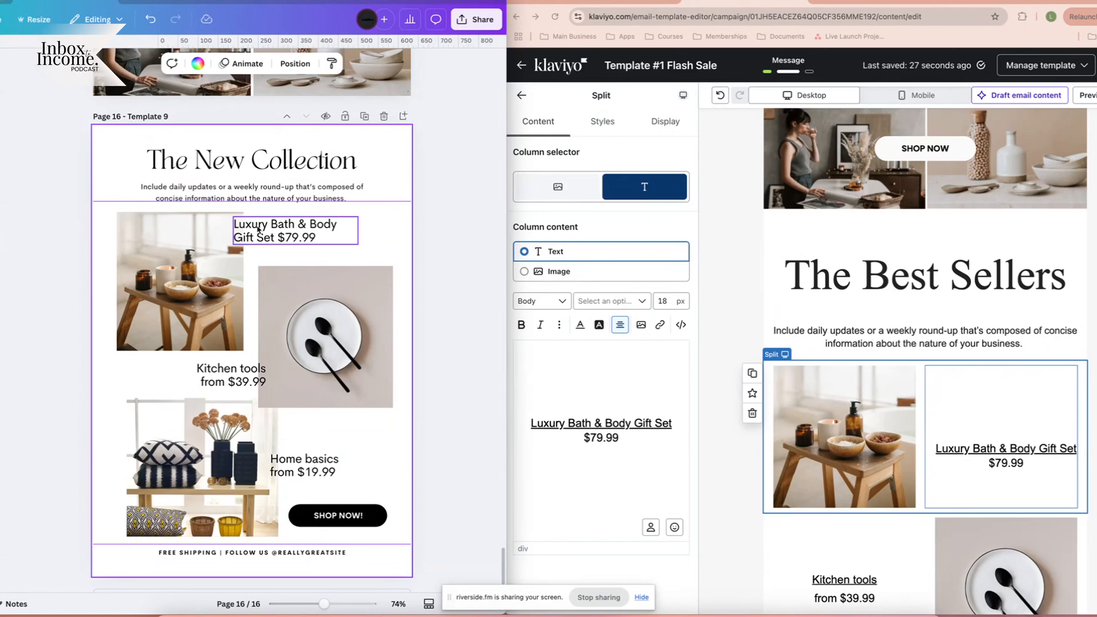
pyautogui.click(271, 229)
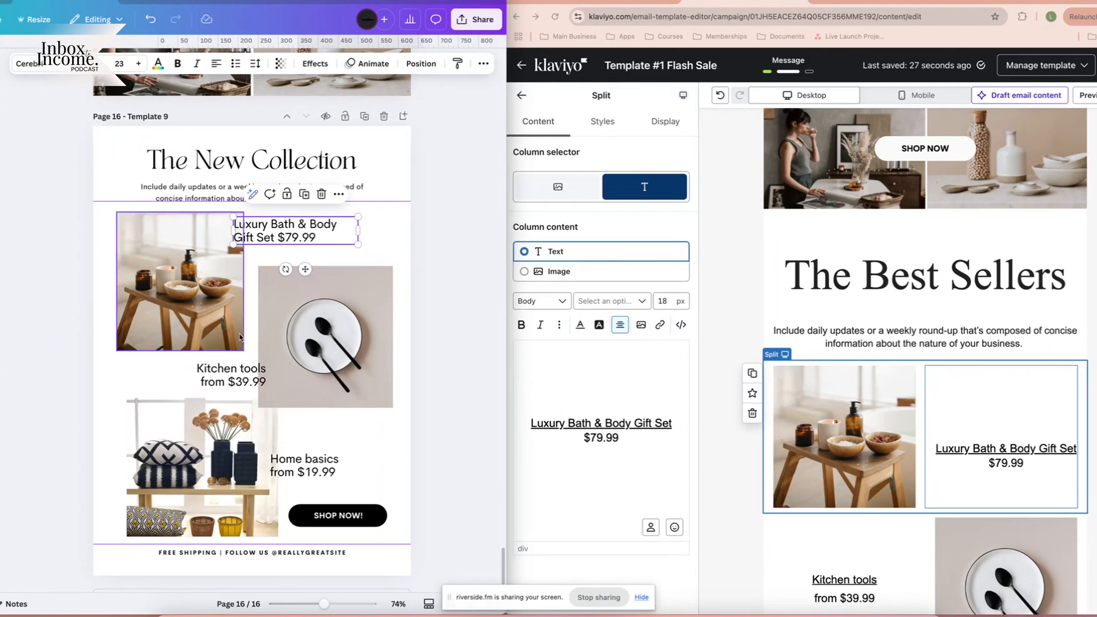
pyautogui.click(410, 259)
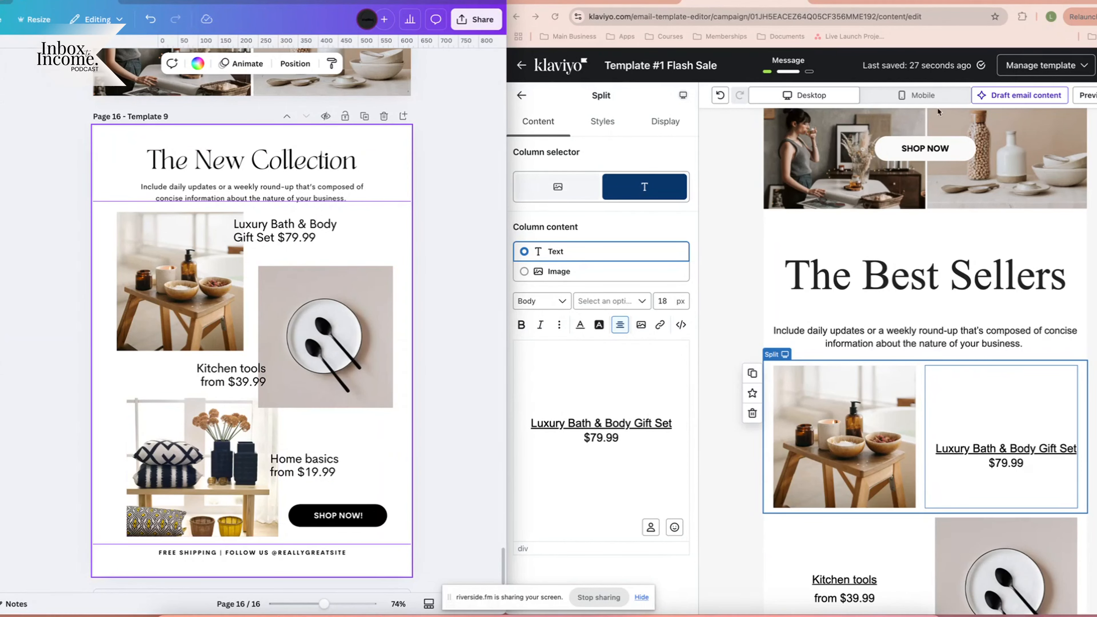
pyautogui.click(901, 97)
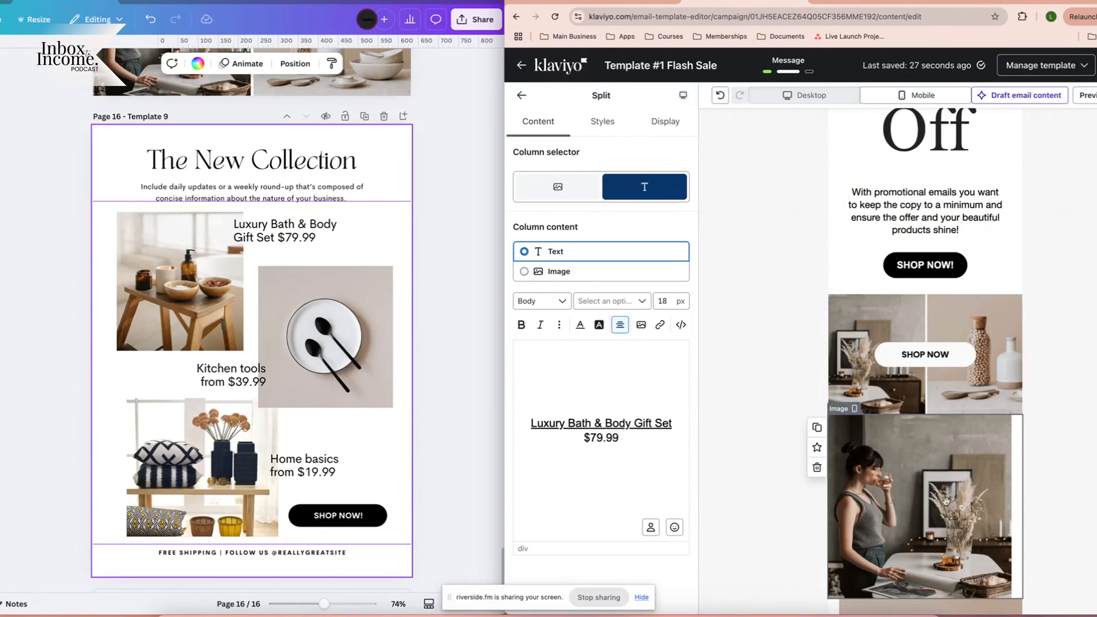
pyautogui.scroll(-15, 1011, 408)
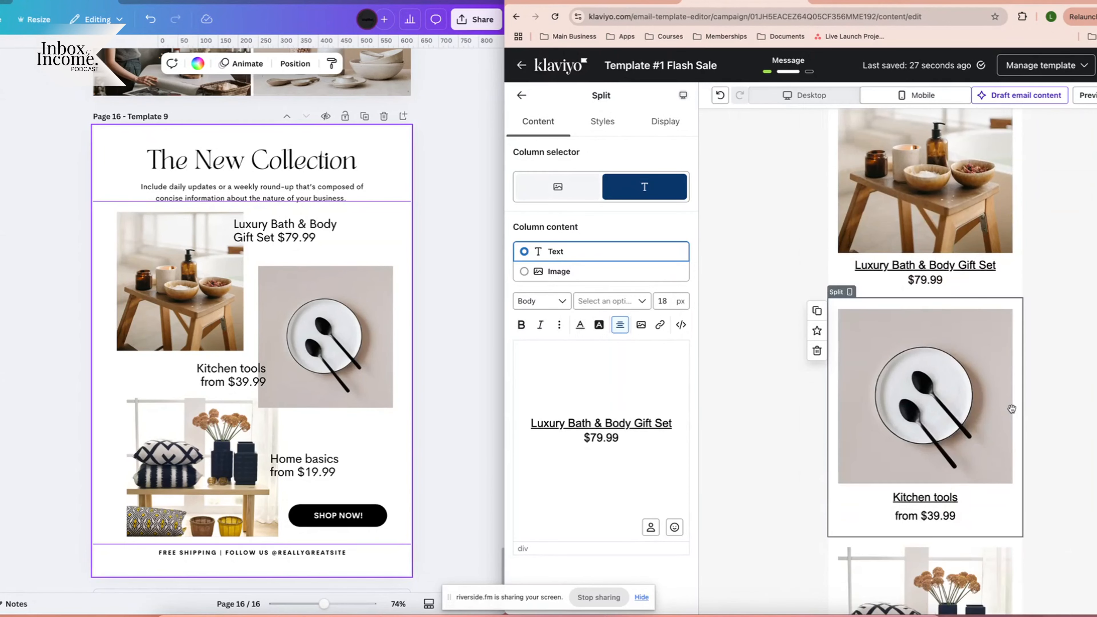
pyautogui.scroll(5, 1011, 408)
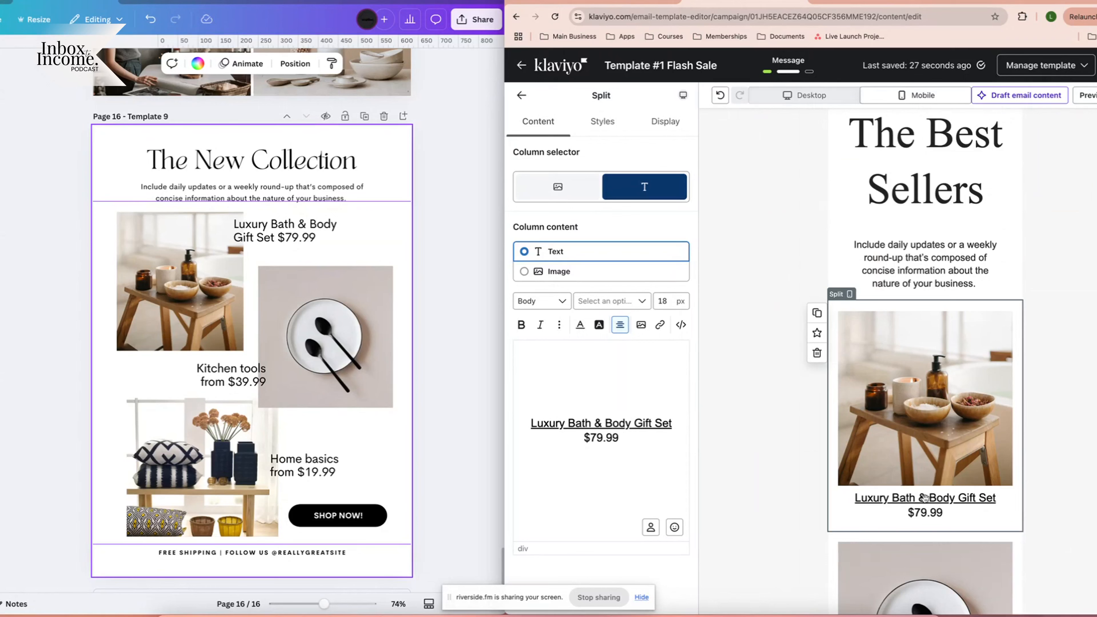
pyautogui.scroll(-1, 924, 498)
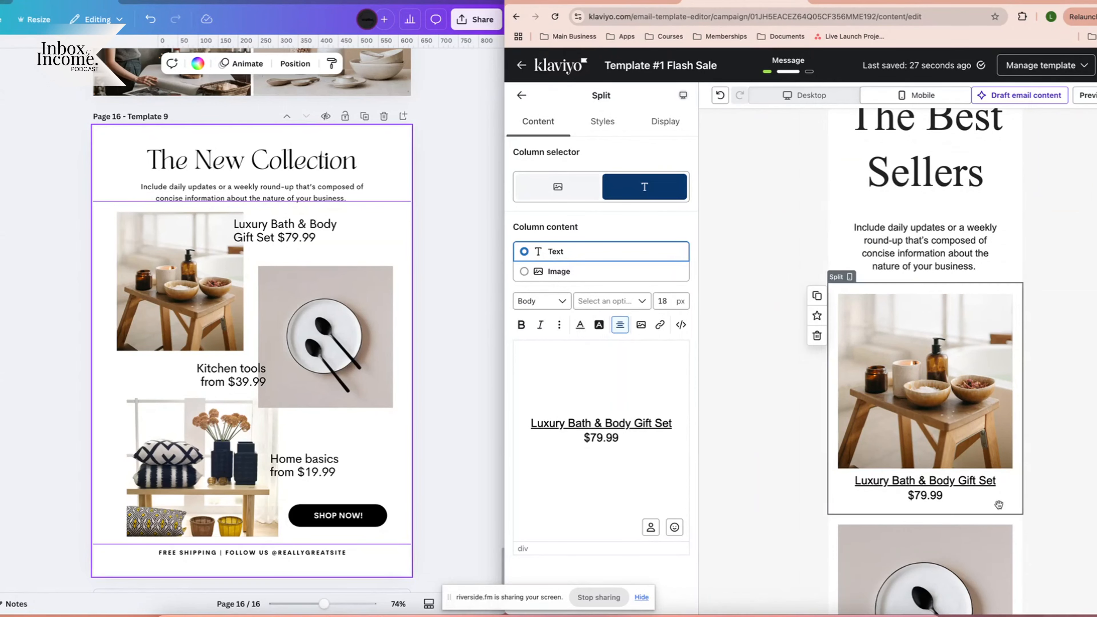
pyautogui.scroll(-4, 976, 485)
pyautogui.click(316, 357)
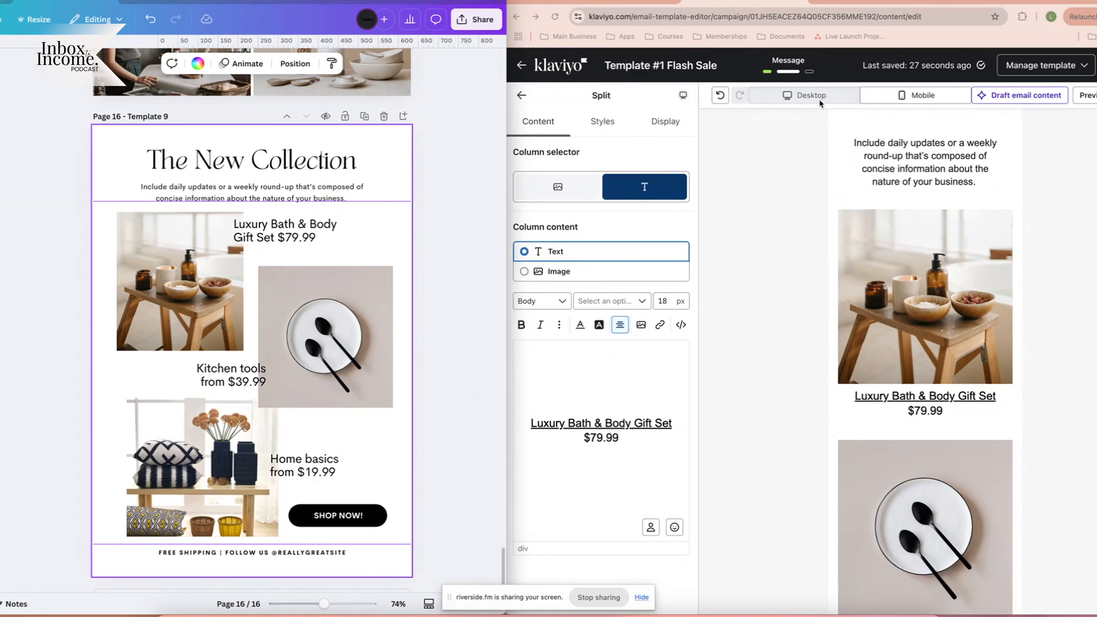
pyautogui.scroll(-7, 936, 358)
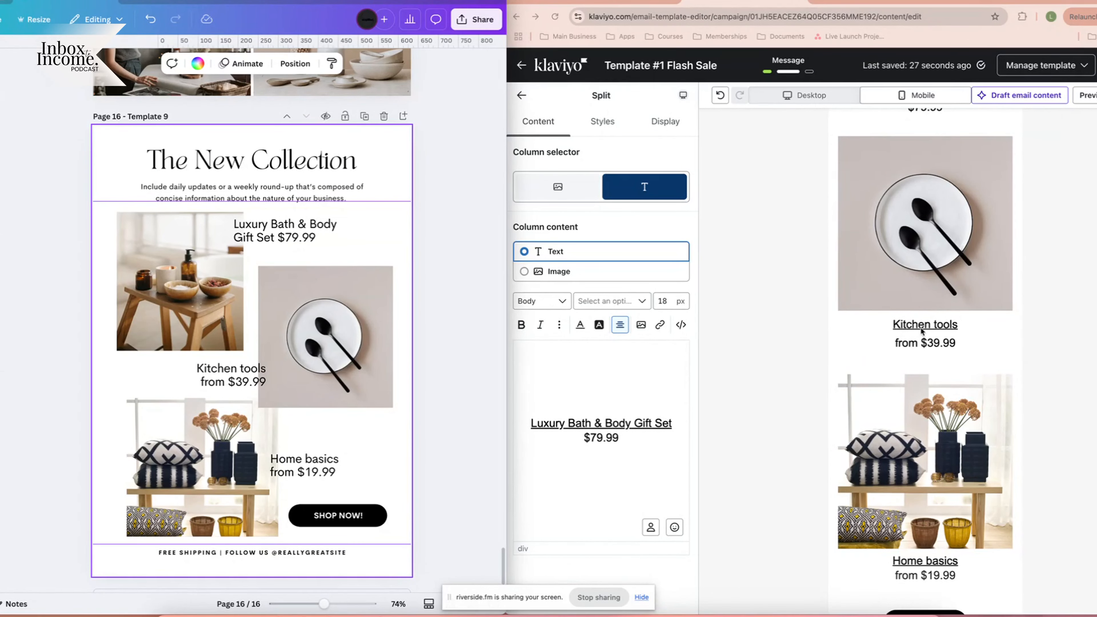
pyautogui.scroll(-4, 915, 420)
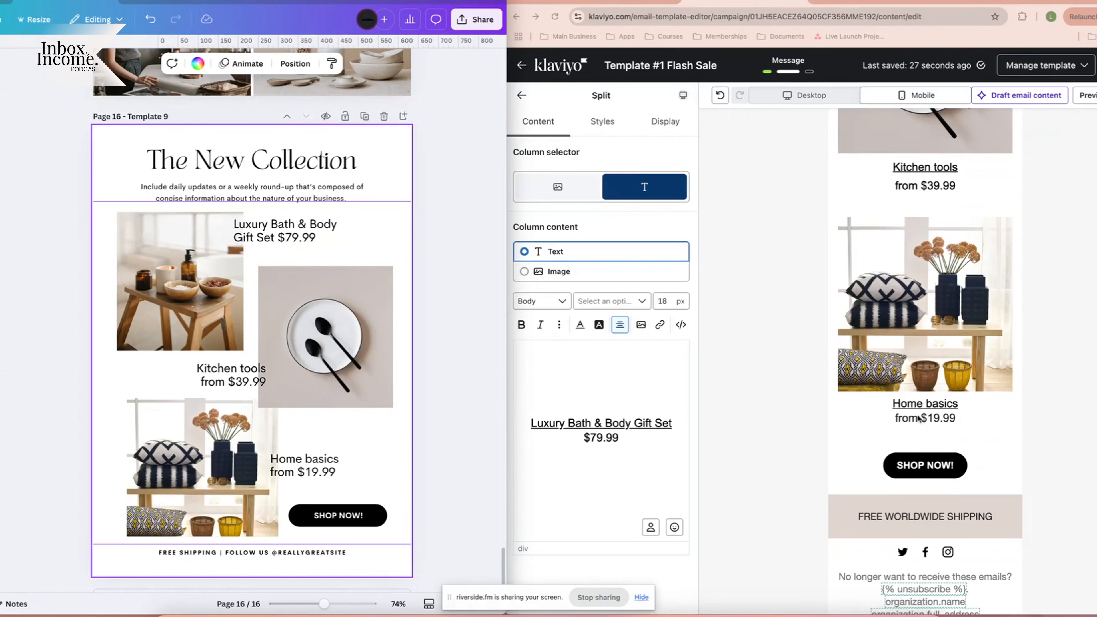
pyautogui.scroll(-1, 923, 377)
pyautogui.scroll(20, 966, 429)
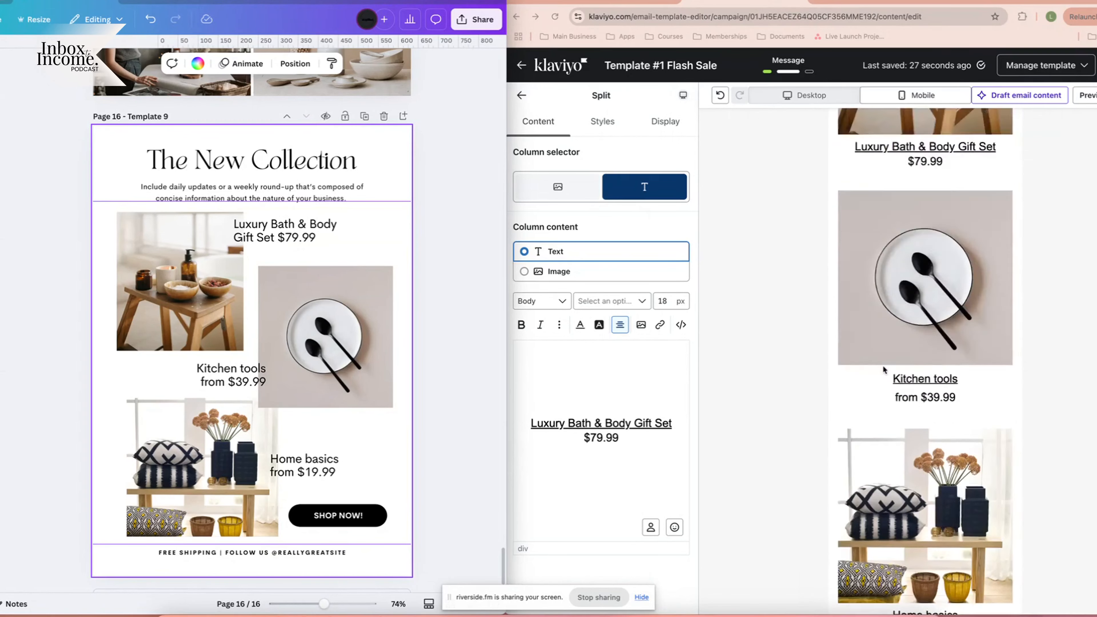
pyautogui.scroll(15, 883, 370)
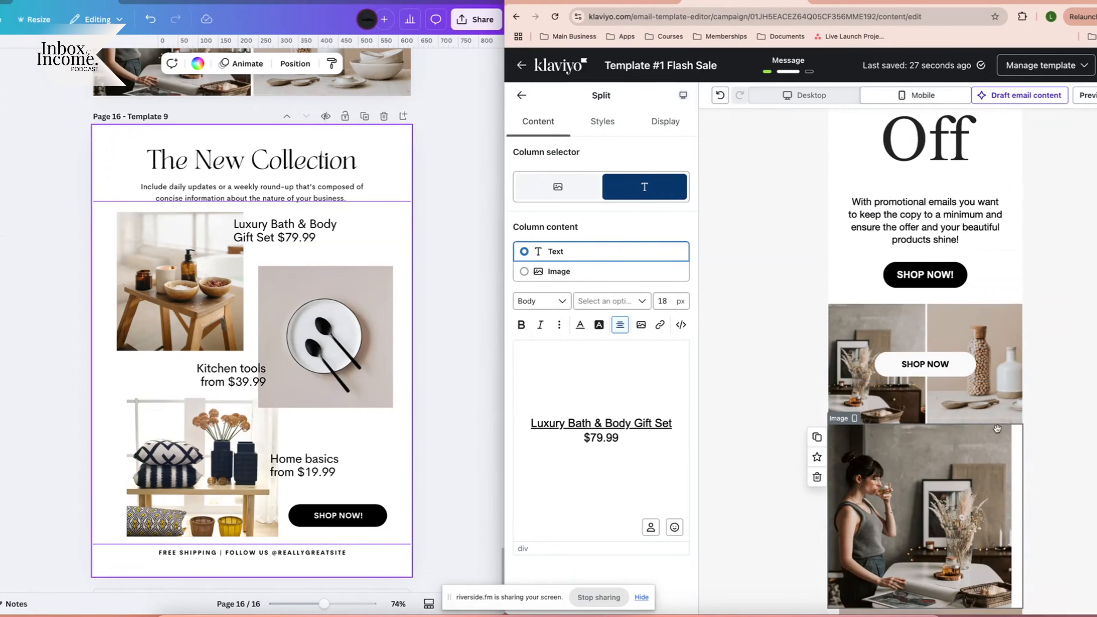
pyautogui.scroll(-1, 967, 354)
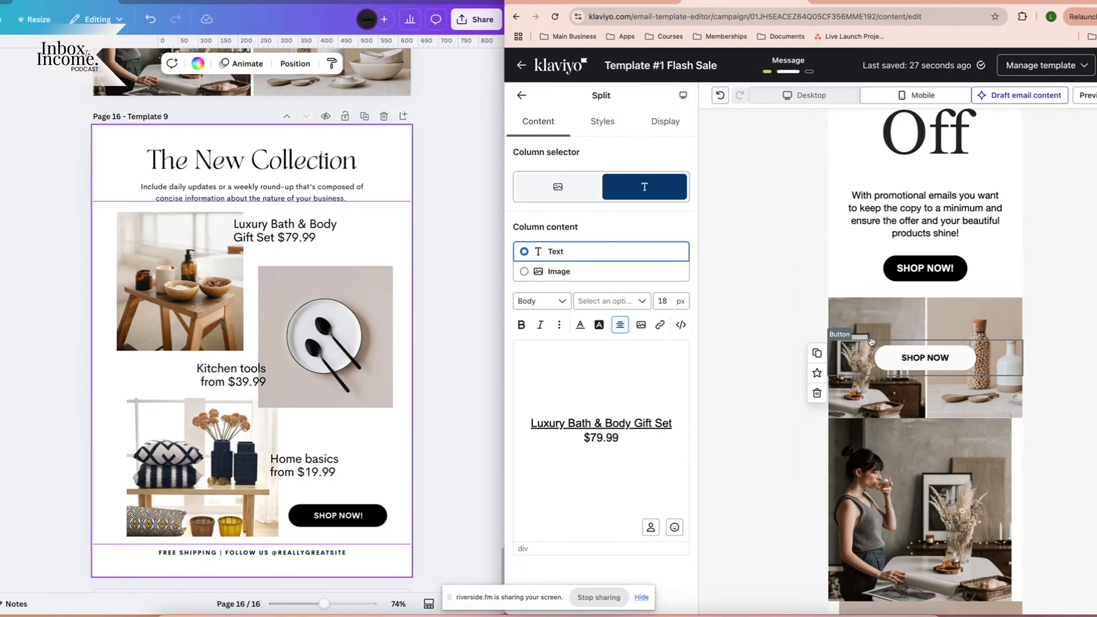
# Delete the image section carrying the SHOP NOW button and select the top mobile image.
pyautogui.click(716, 325)
pyautogui.click(715, 324)
pyautogui.scroll(5, 869, 209)
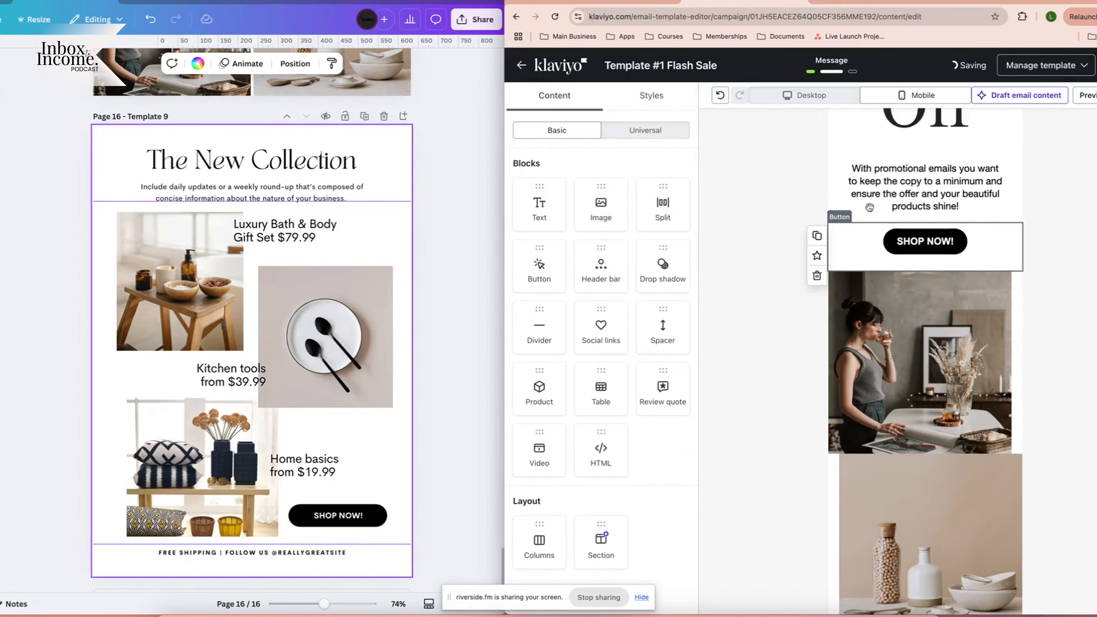
pyautogui.scroll(-5, 907, 412)
pyautogui.scroll(-2, 908, 412)
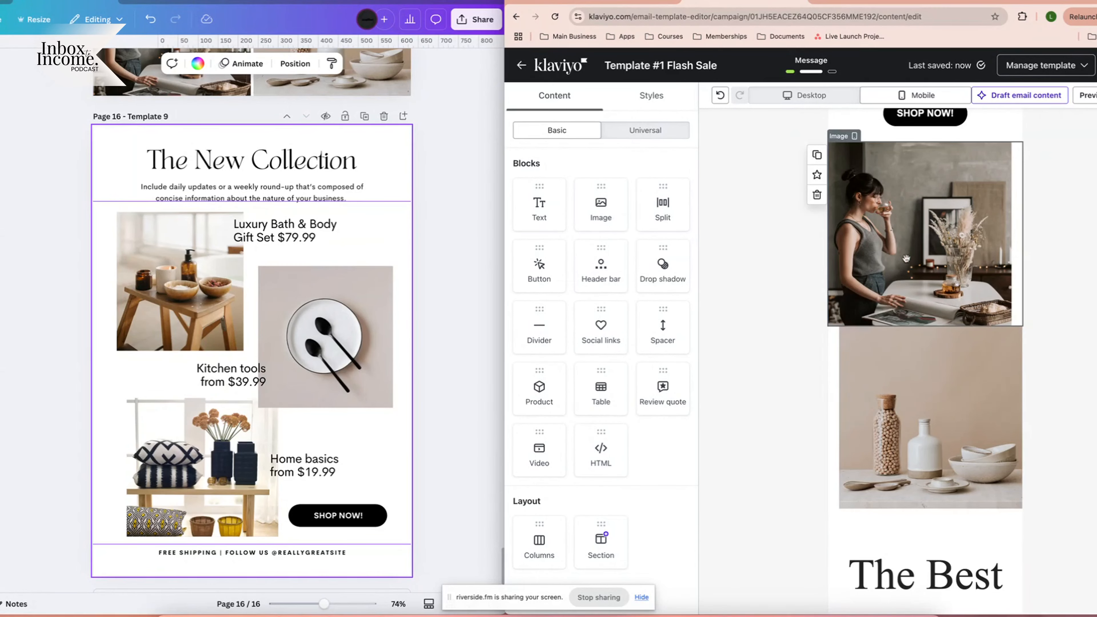
pyautogui.click(971, 269)
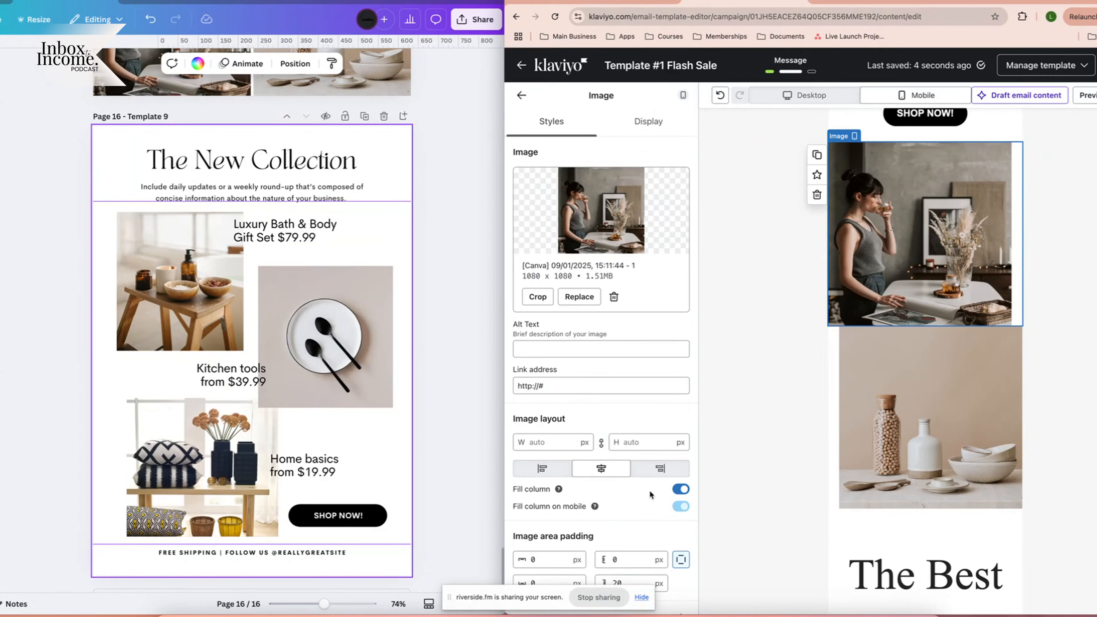
pyautogui.scroll(-1, 649, 492)
pyautogui.scroll(-3, 649, 489)
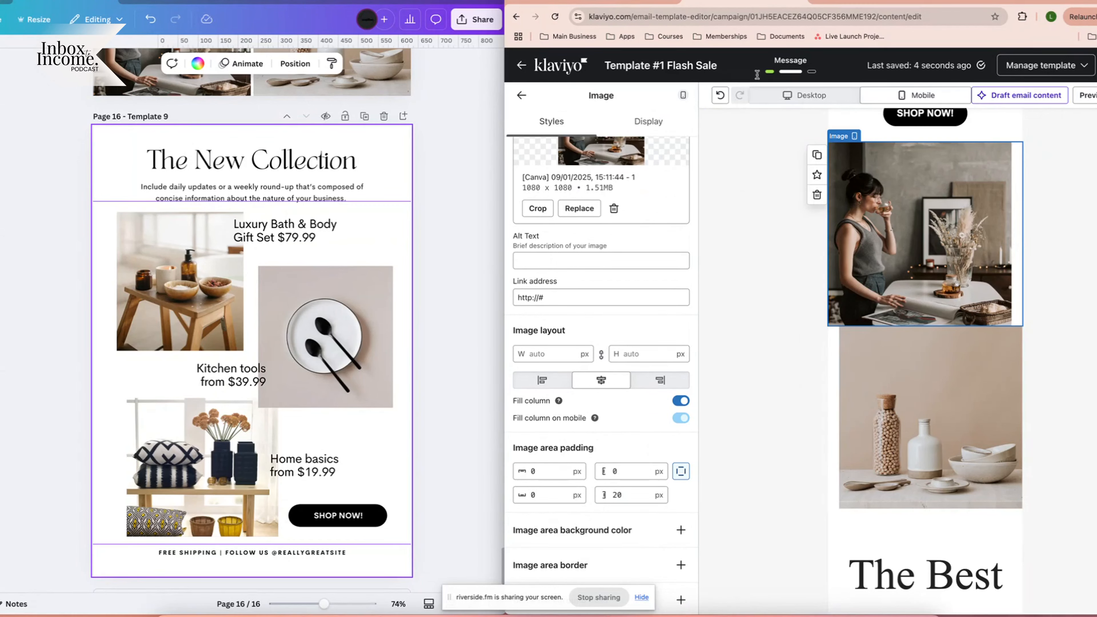
# Toggle the preview to desktop and back to mobile, reviewing the stacked product images.
pyautogui.click(787, 97)
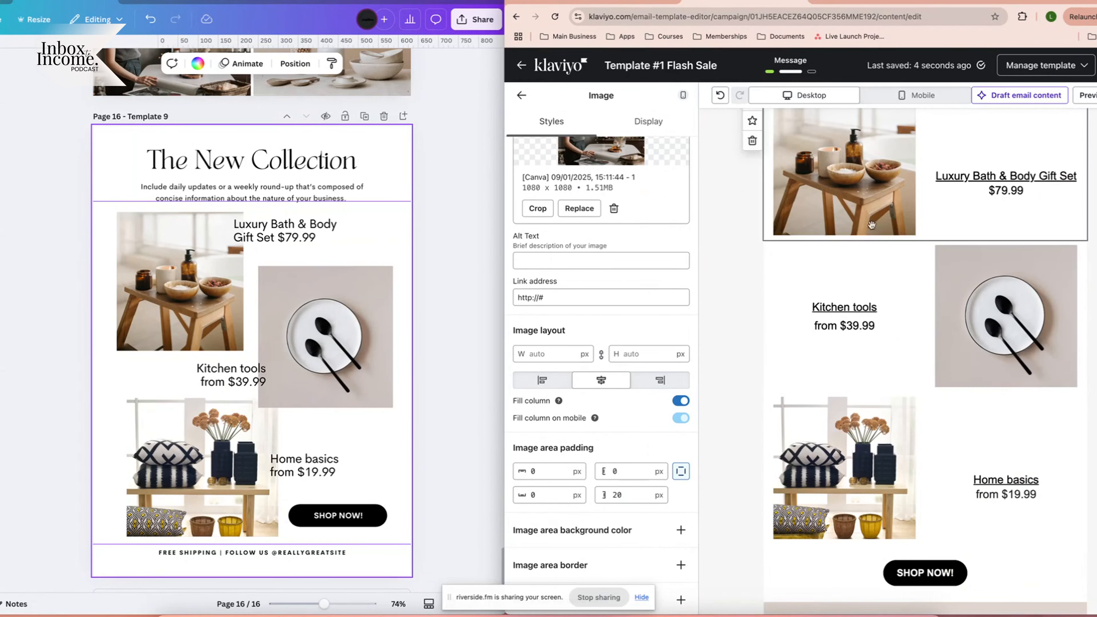
pyautogui.scroll(8, 846, 332)
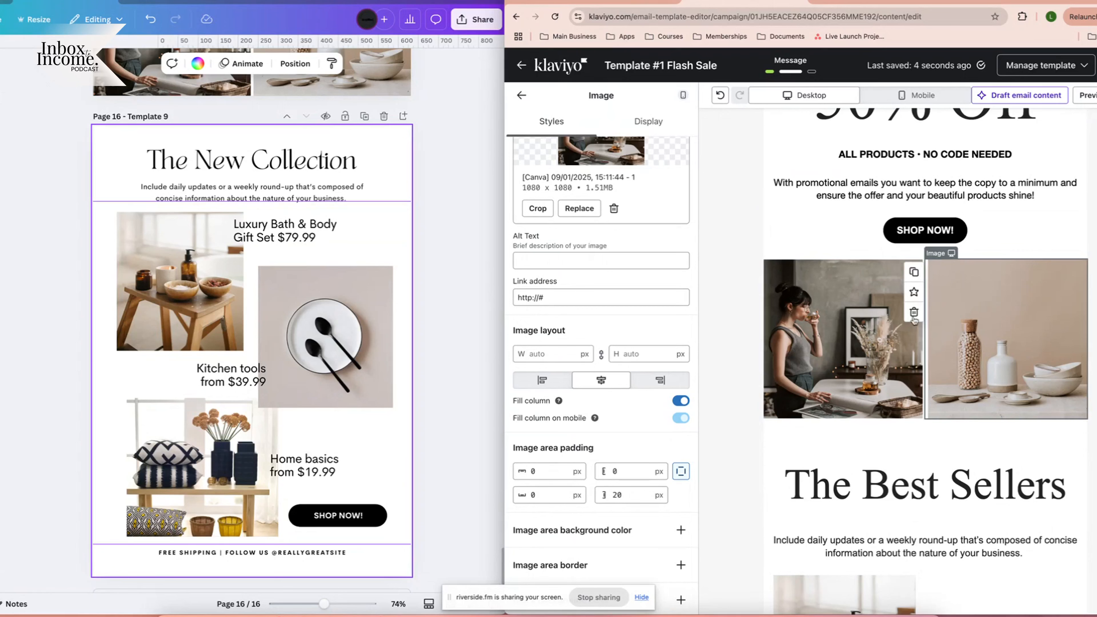
pyautogui.click(913, 97)
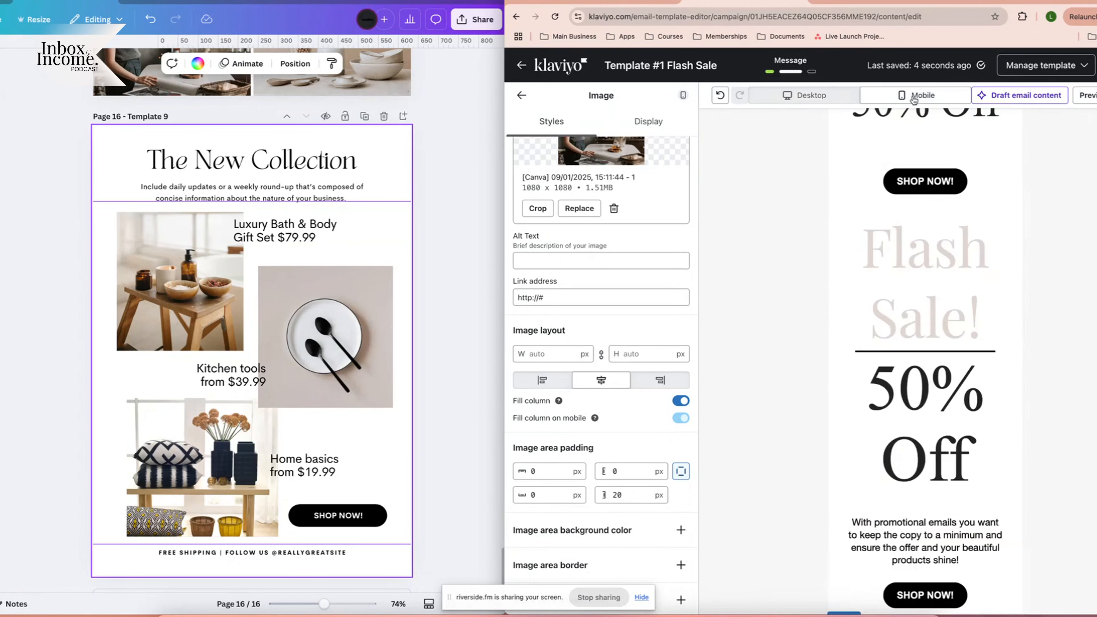
pyautogui.scroll(-10, 928, 388)
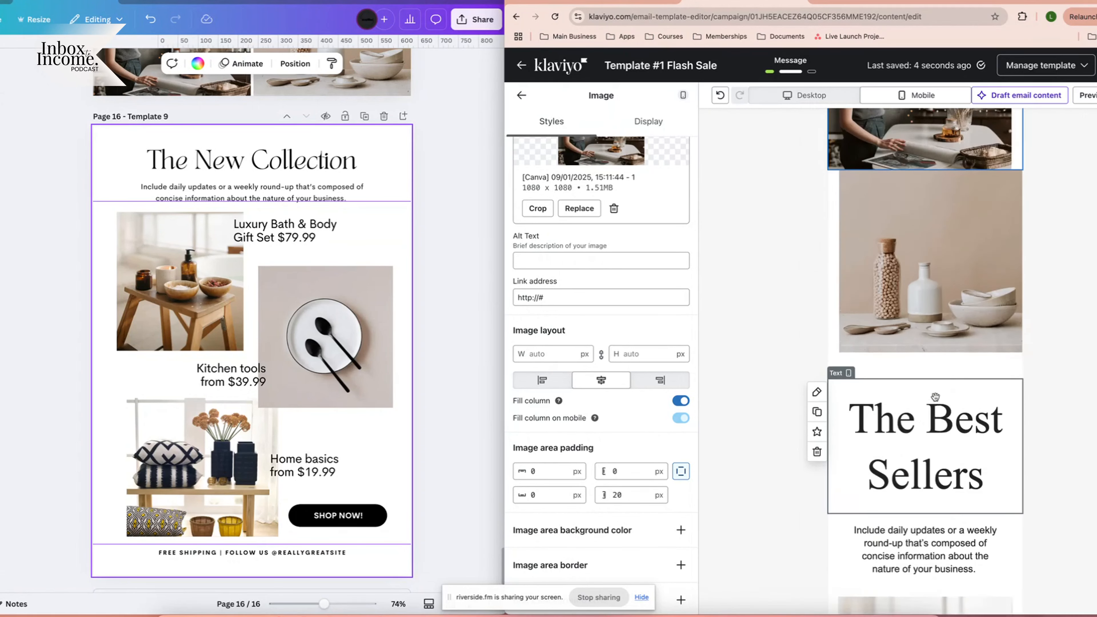
pyautogui.scroll(5, 934, 396)
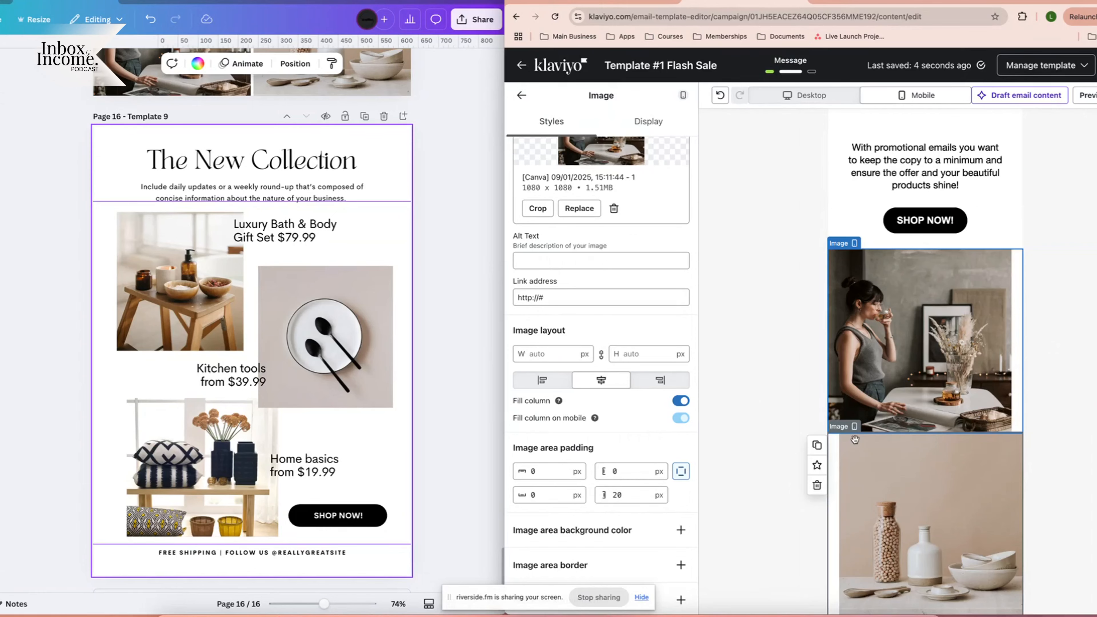
pyautogui.scroll(-2, 900, 223)
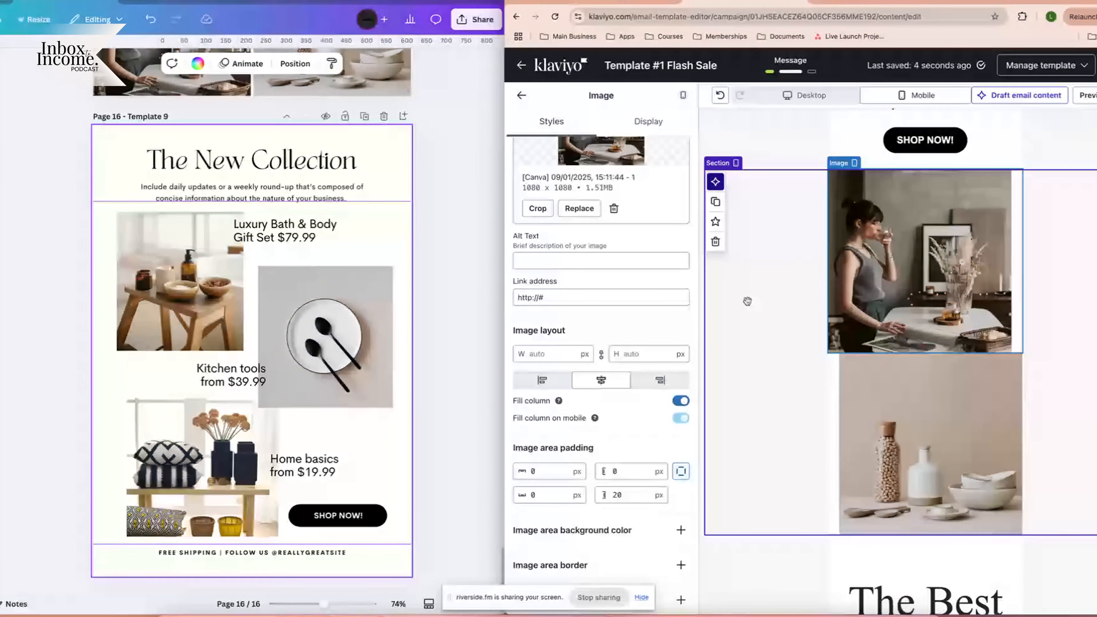
# Set the side-by-side photo section's Display to Desktop only, skip universal content, and duplicate it.
pyautogui.click(781, 239)
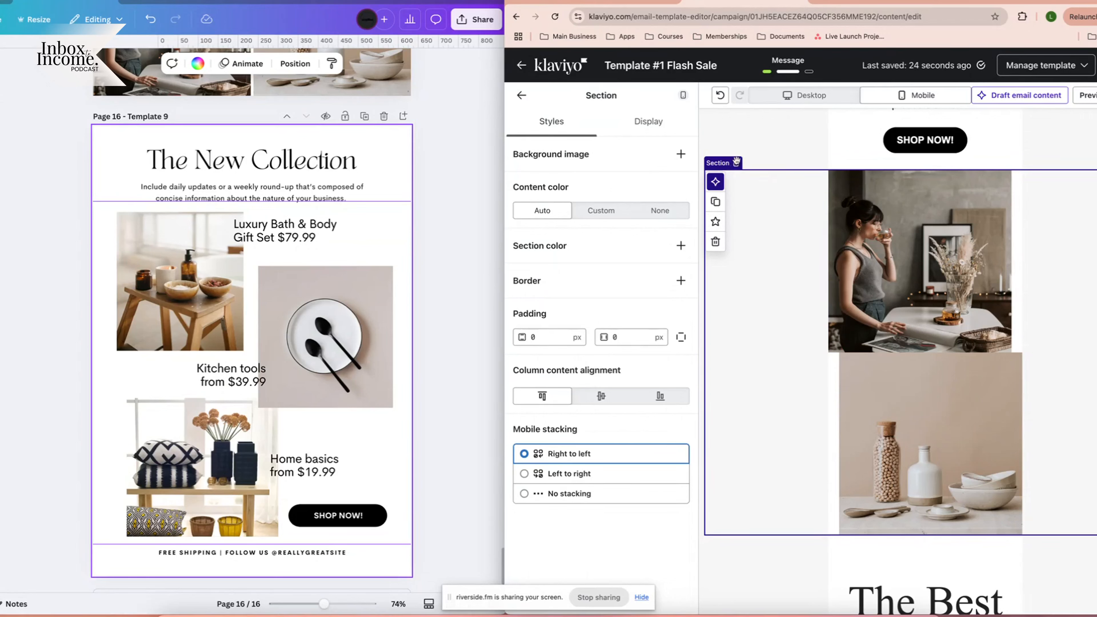
pyautogui.click(647, 126)
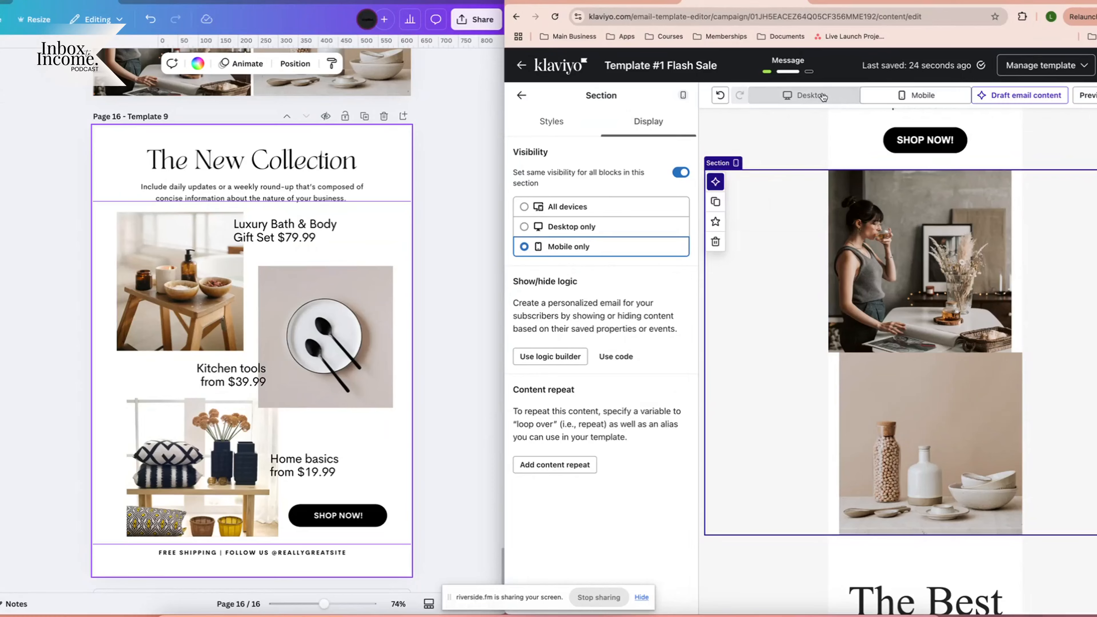
pyautogui.click(798, 95)
pyautogui.scroll(-5, 1004, 343)
pyautogui.scroll(1, 1005, 342)
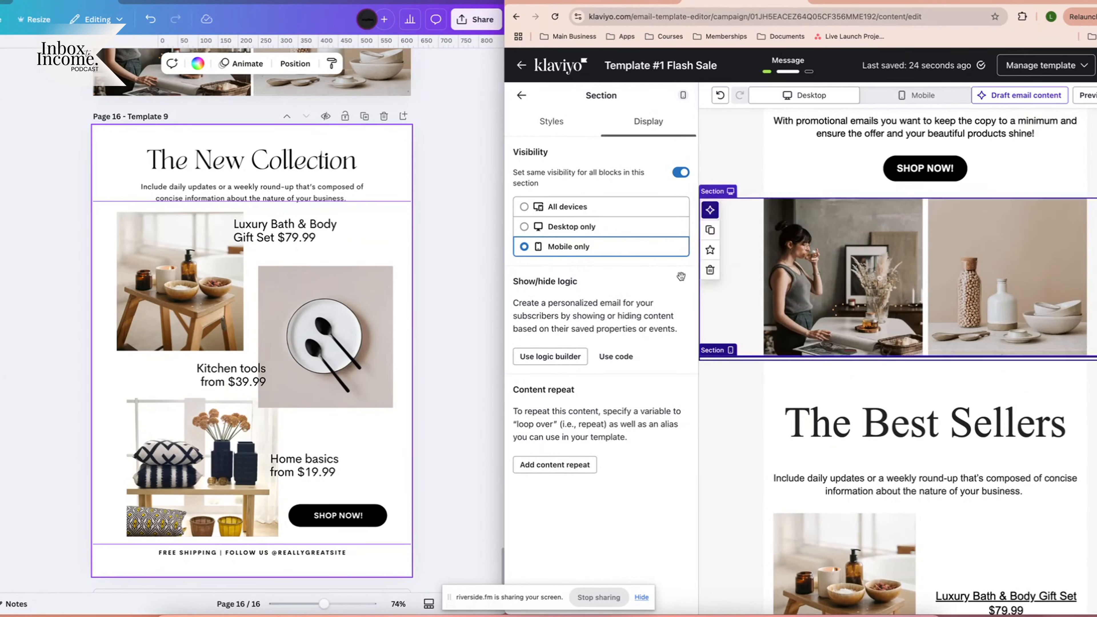
pyautogui.click(710, 210)
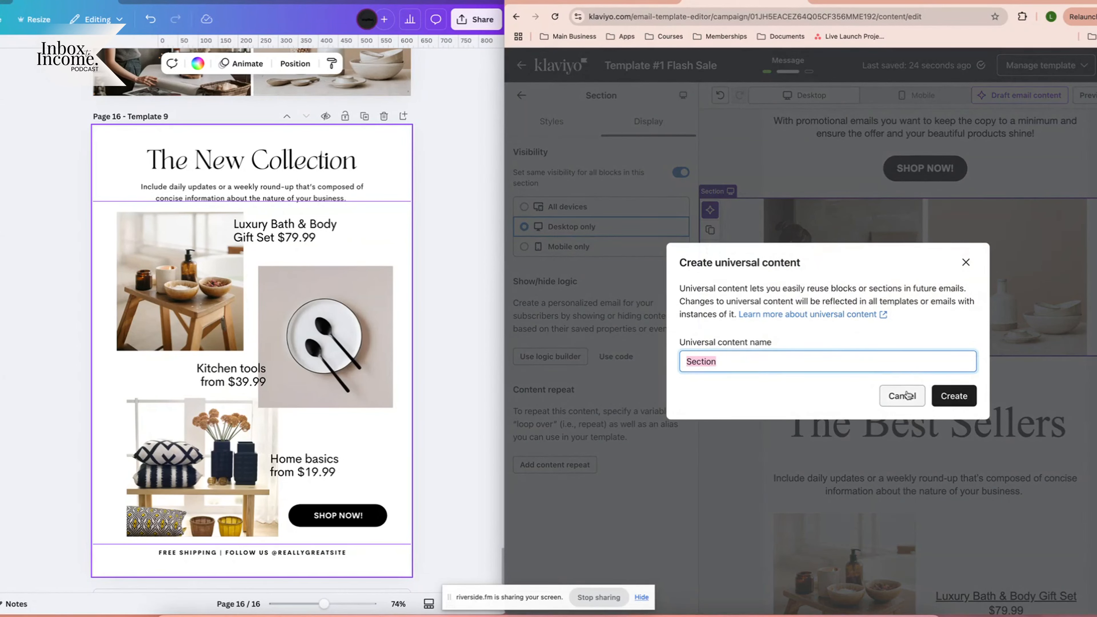
pyautogui.click(901, 395)
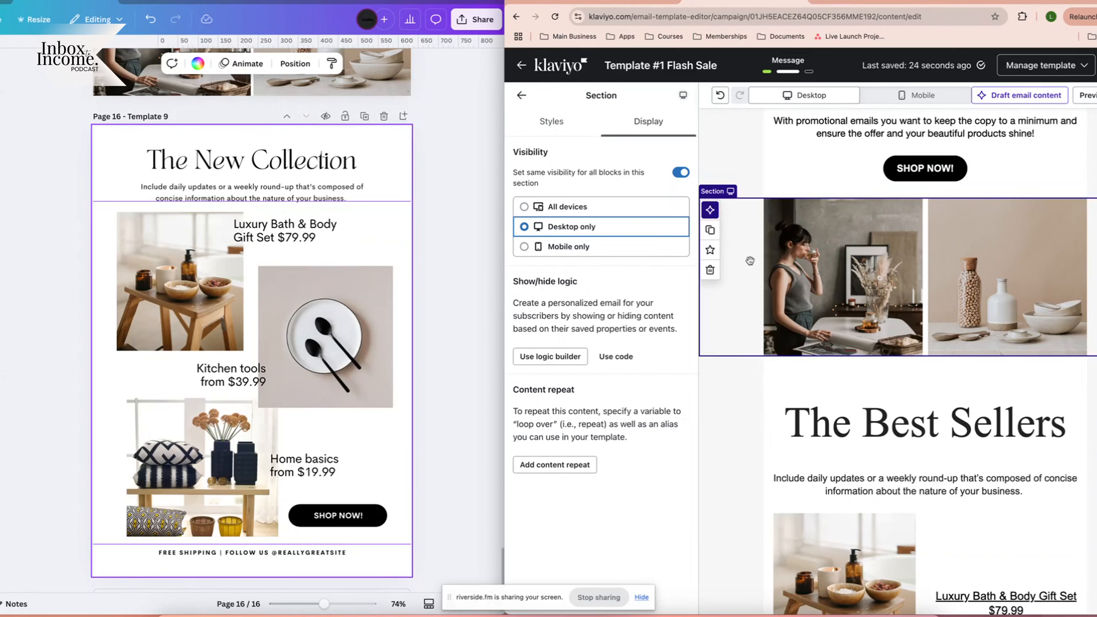
pyautogui.click(709, 230)
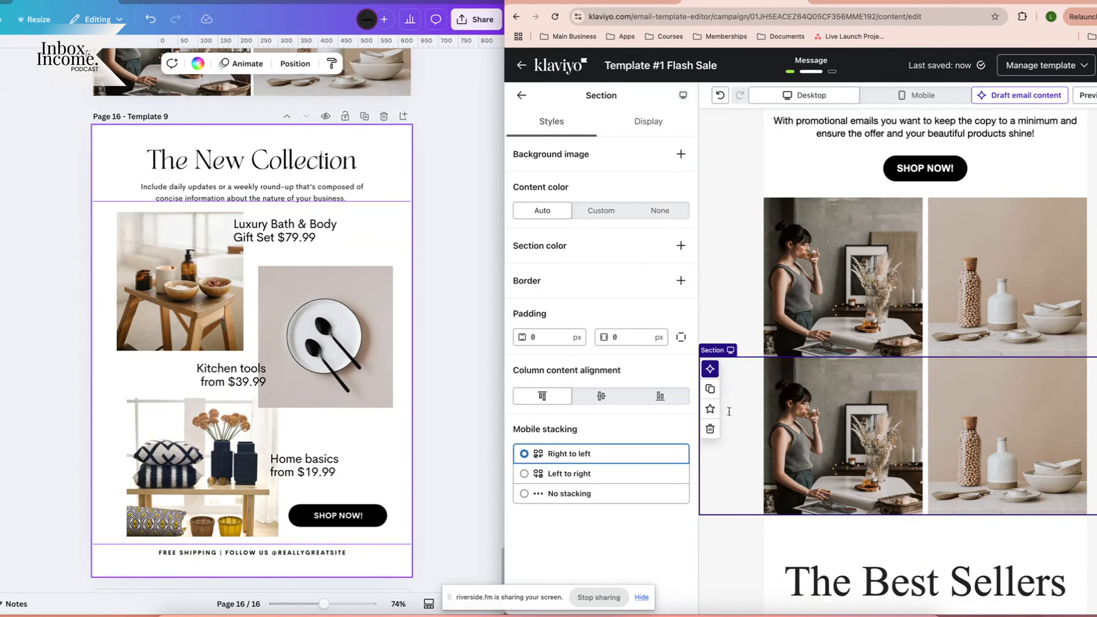
# Set the copied photo section to Mobile only and check its stacked photos in mobile preview.
pyautogui.scroll(1, 730, 268)
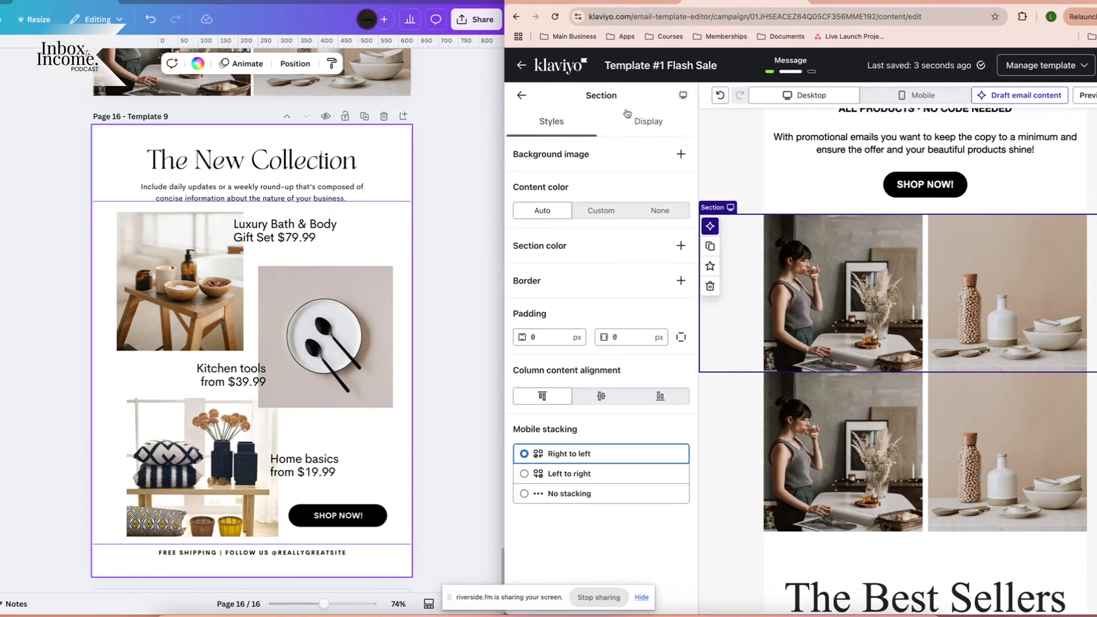
pyautogui.click(642, 123)
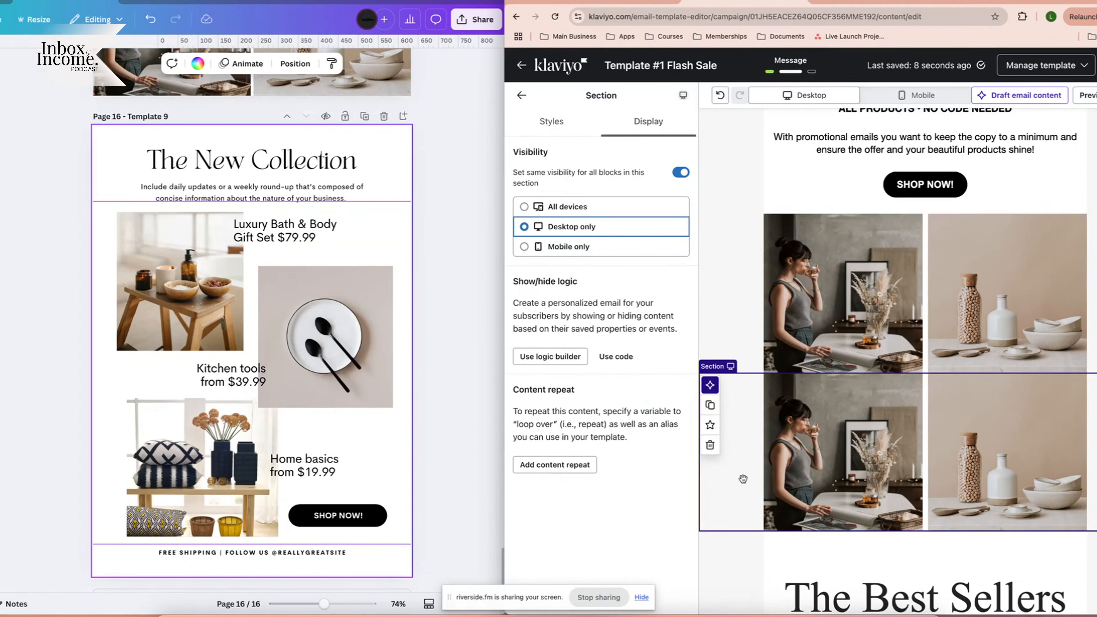
pyautogui.click(581, 248)
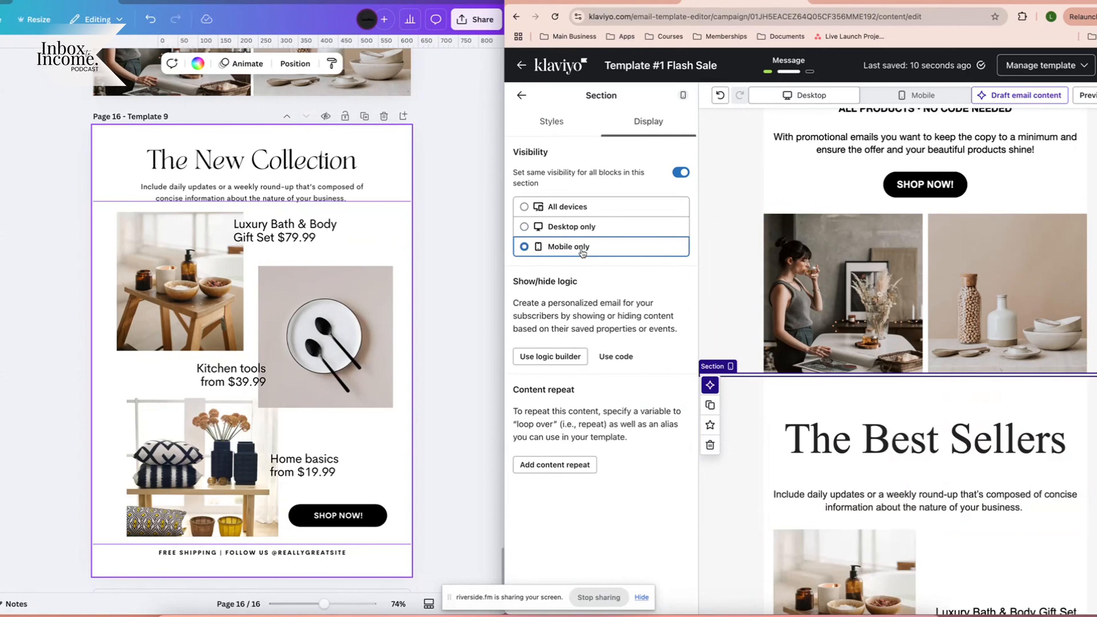
pyautogui.click(916, 95)
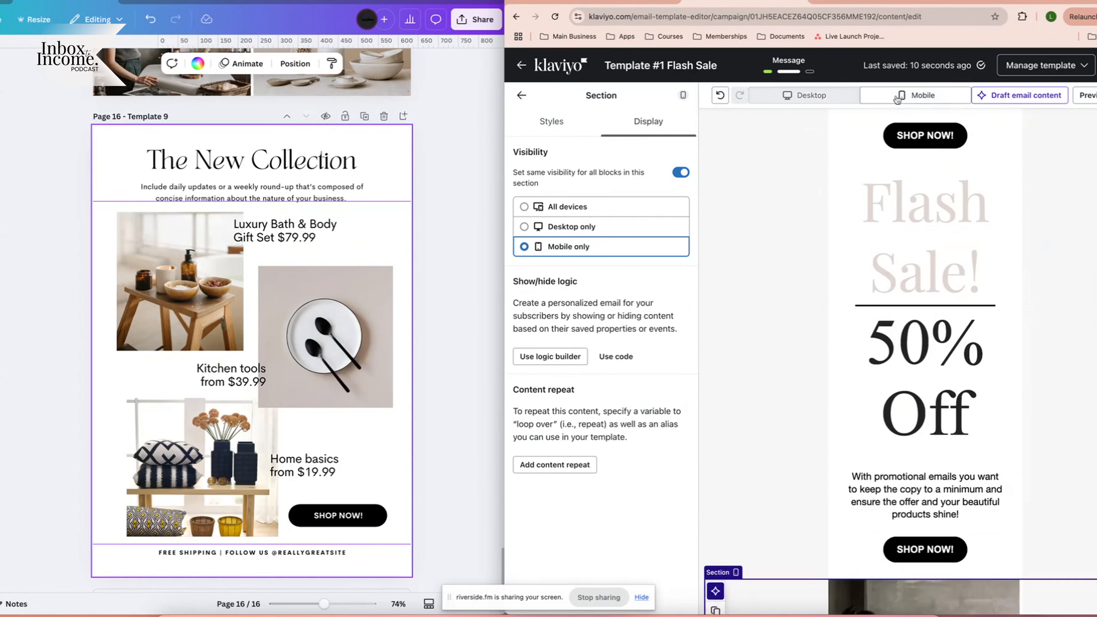
pyautogui.scroll(-5, 976, 443)
pyautogui.scroll(-5, 976, 444)
pyautogui.scroll(6, 906, 410)
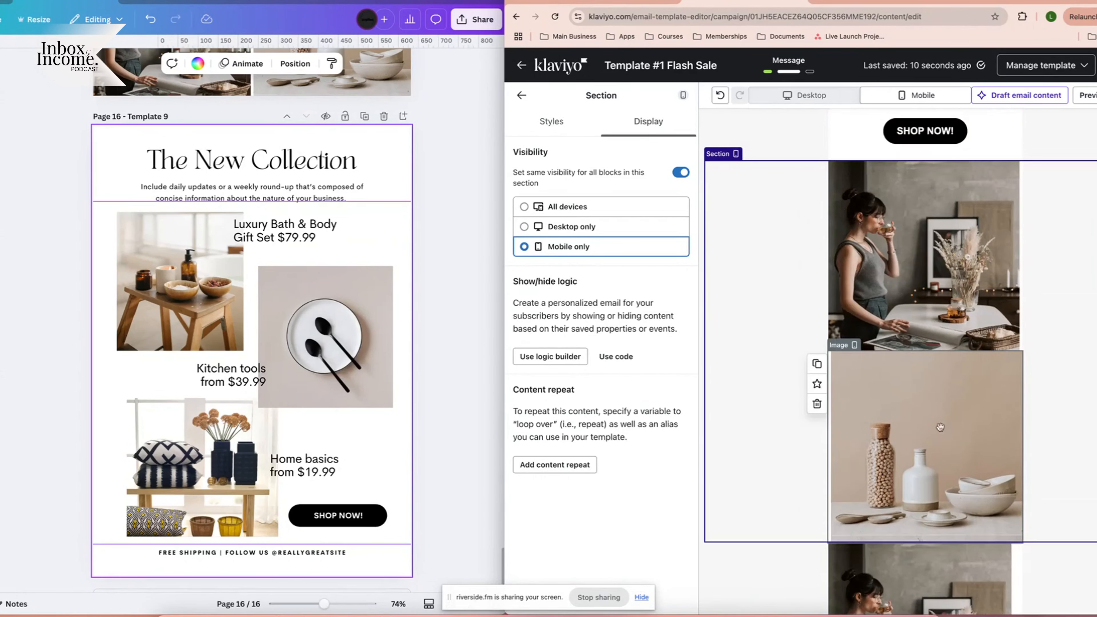
# Trim the bottles image's padding to 0 and set the woman image's bottom padding to 5.
pyautogui.click(875, 414)
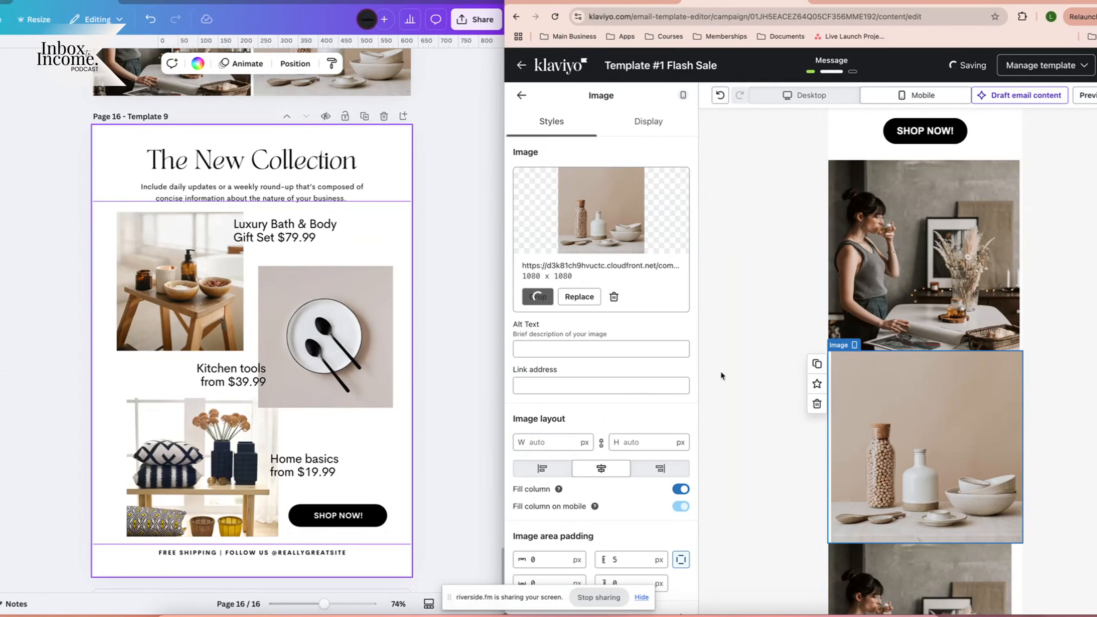
pyautogui.scroll(-2, 611, 430)
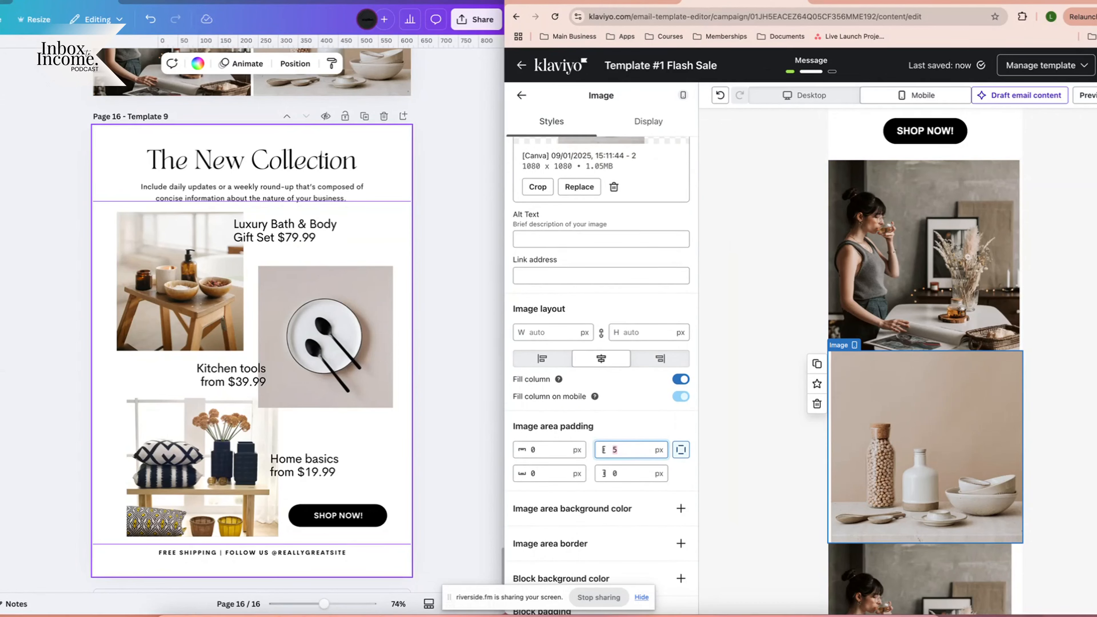
pyautogui.write('0')
pyautogui.doubleClick(531, 448)
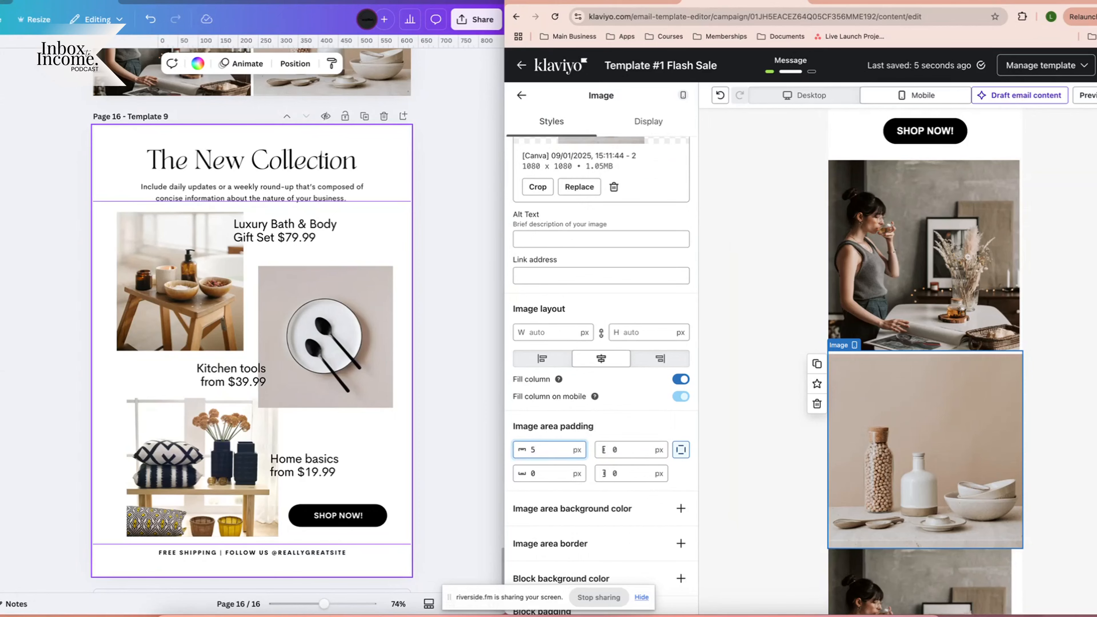
pyautogui.click(962, 263)
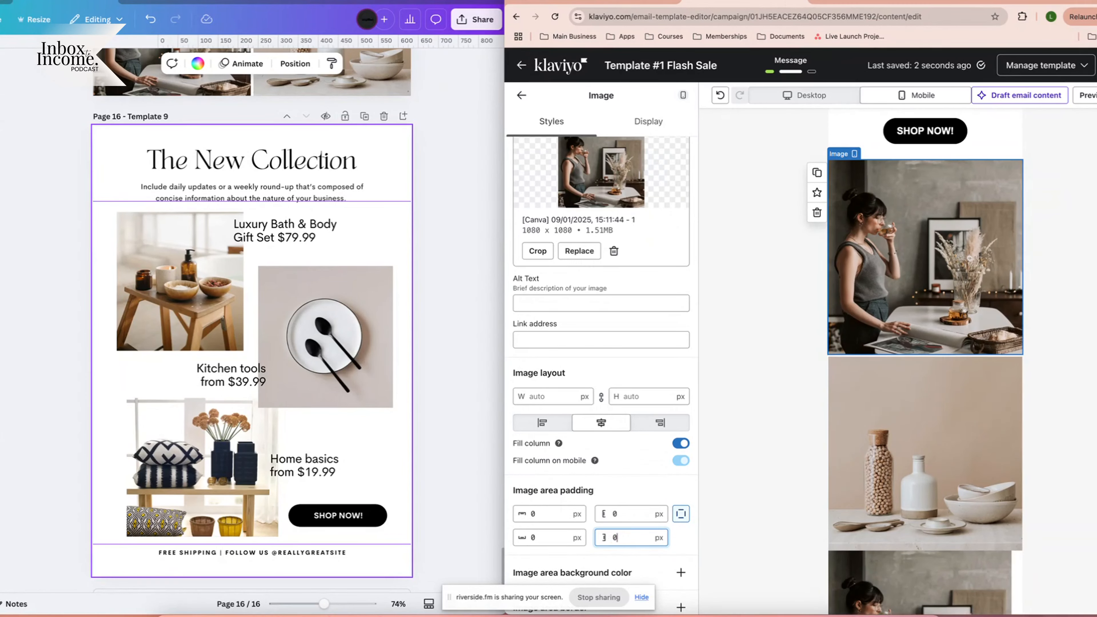
pyautogui.click(564, 539)
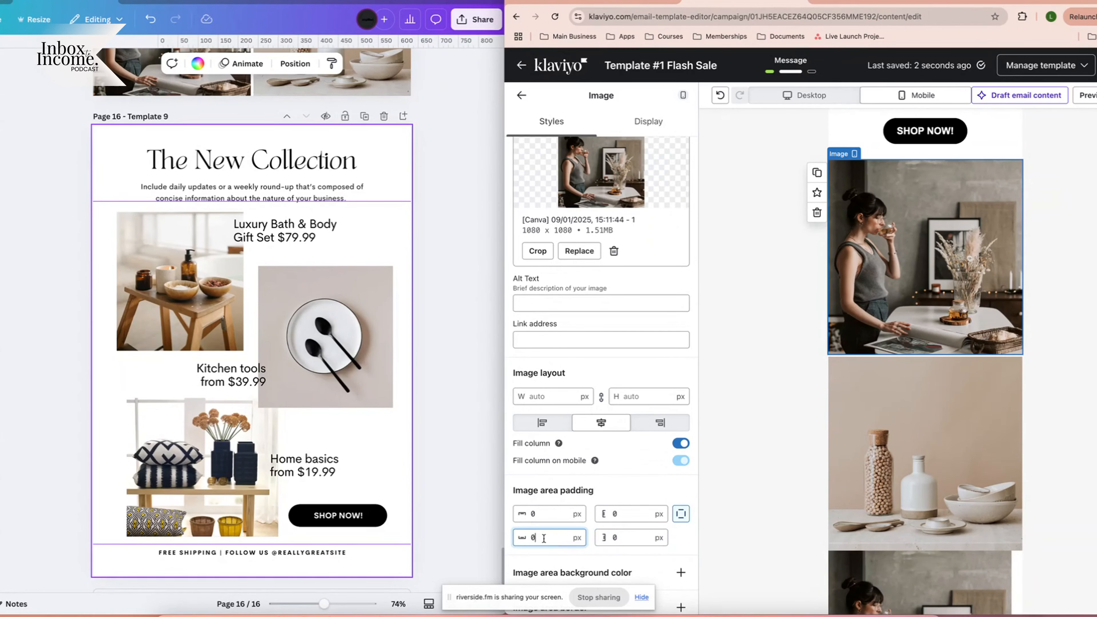
pyautogui.write('5')
pyautogui.click(1036, 391)
pyautogui.scroll(-4, 1036, 391)
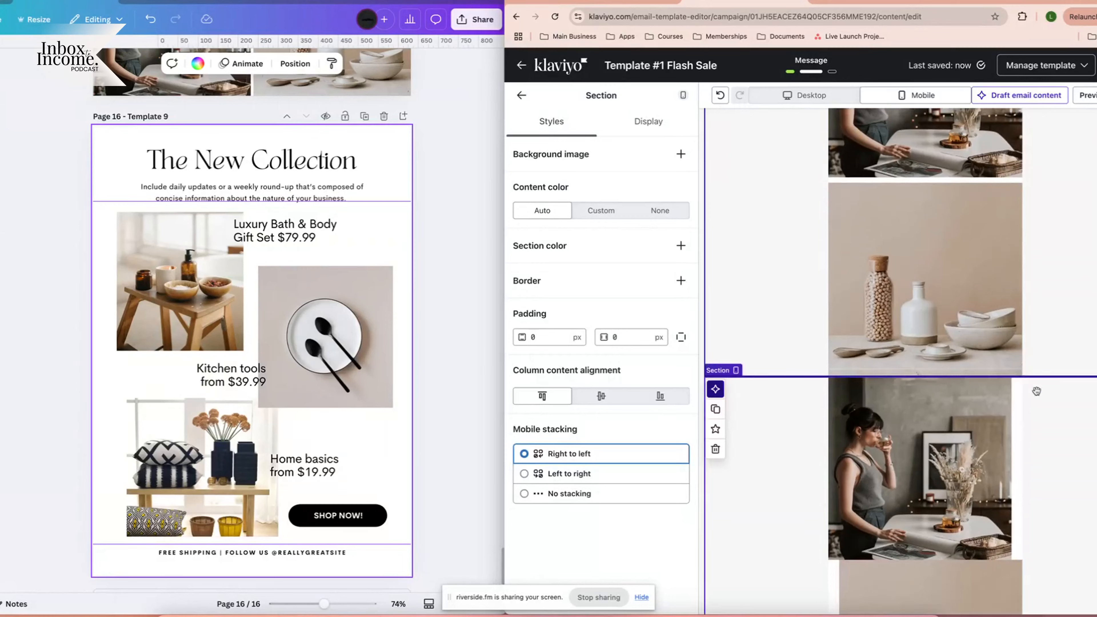
pyautogui.scroll(2, 833, 277)
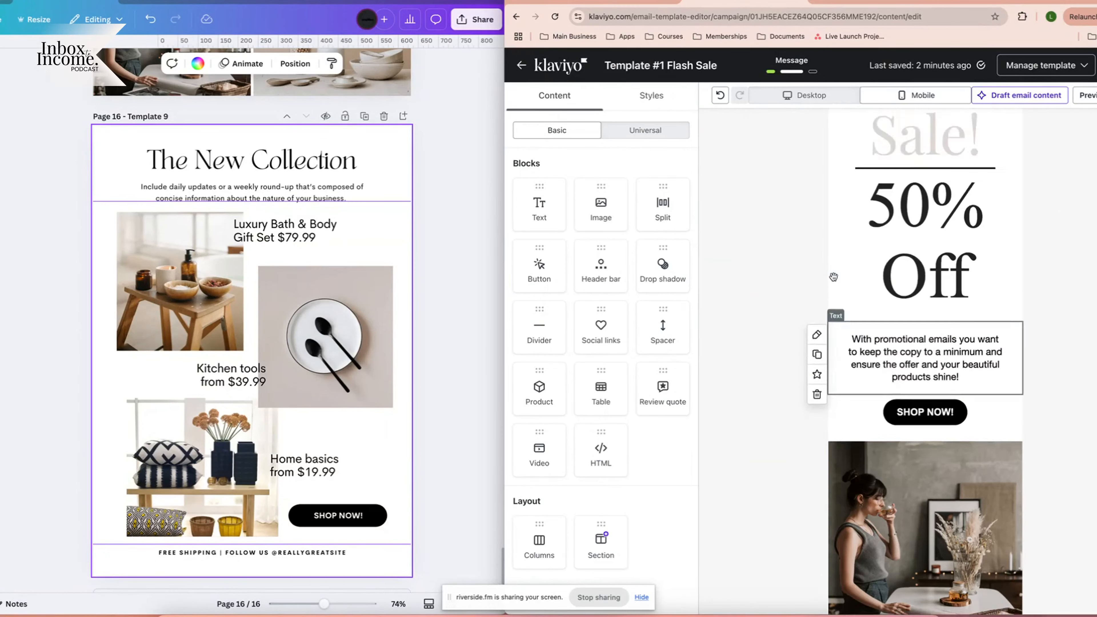
pyautogui.scroll(5, 834, 277)
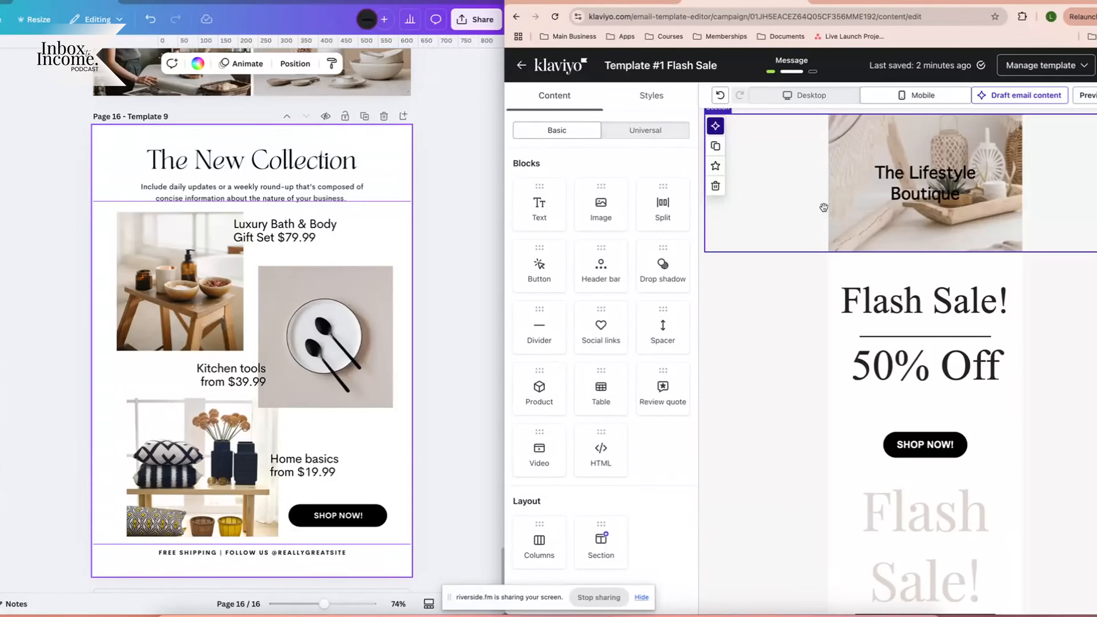
pyautogui.scroll(-1, 811, 394)
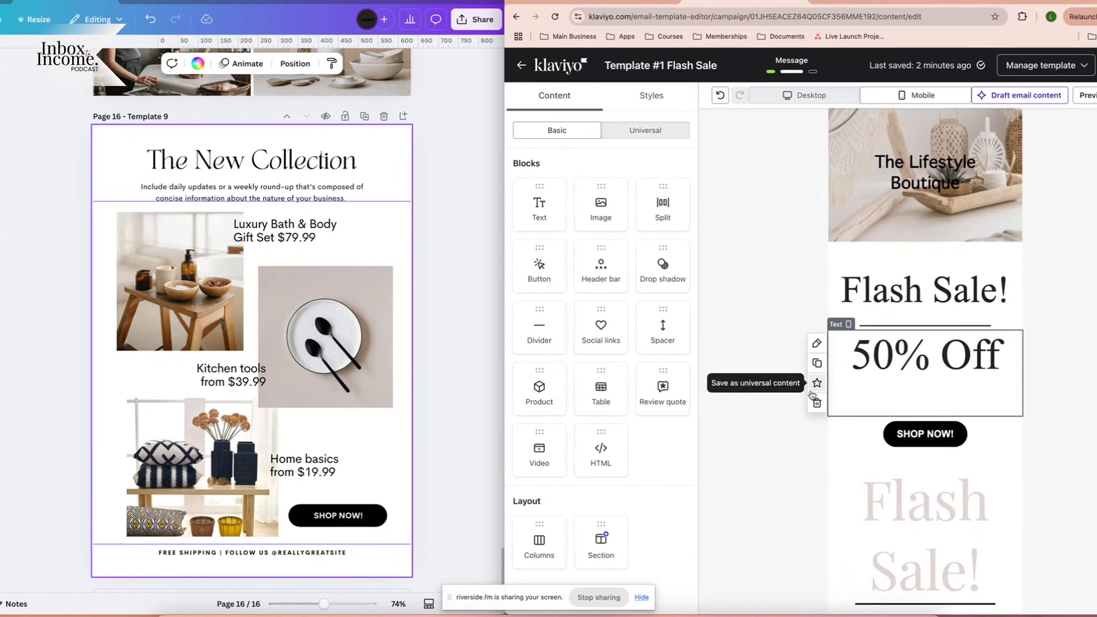
pyautogui.scroll(-3, 812, 394)
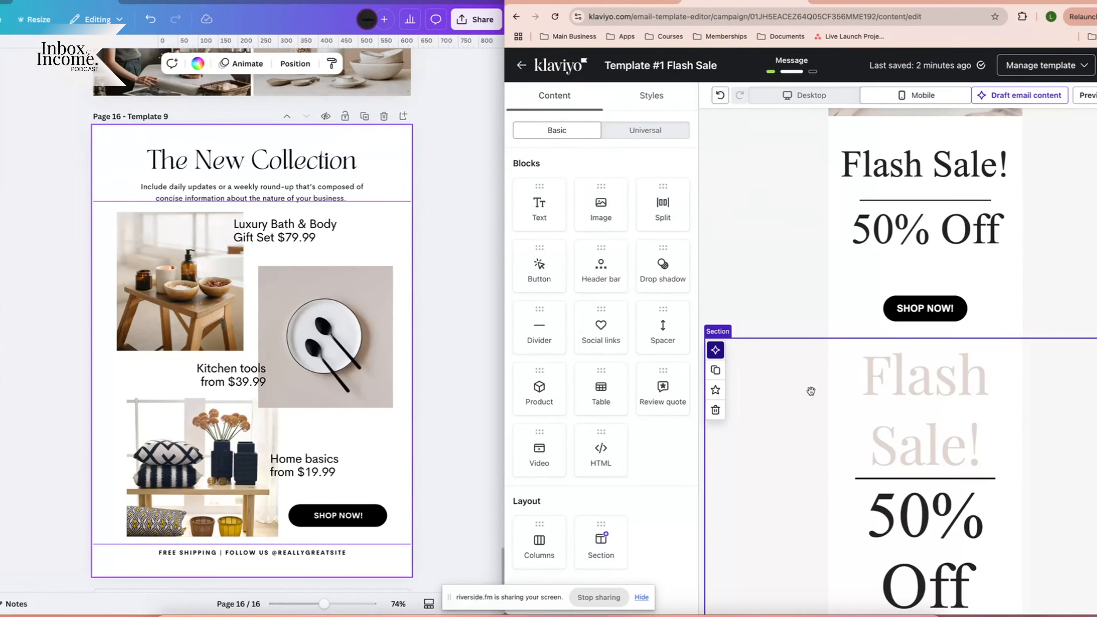
pyautogui.scroll(-15, 810, 391)
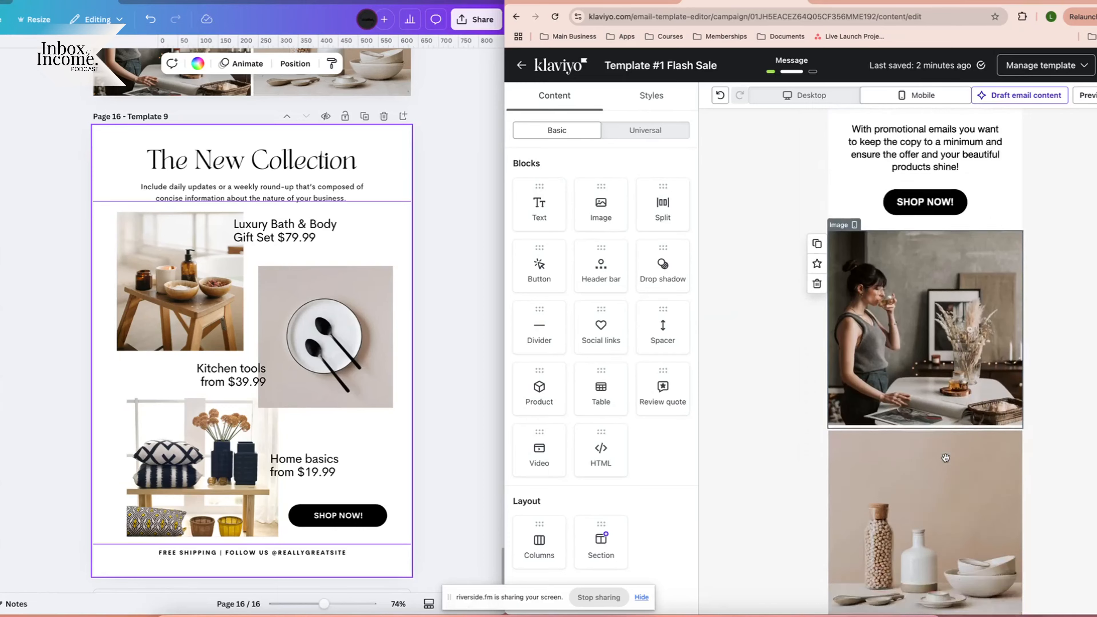
pyautogui.scroll(-10, 944, 457)
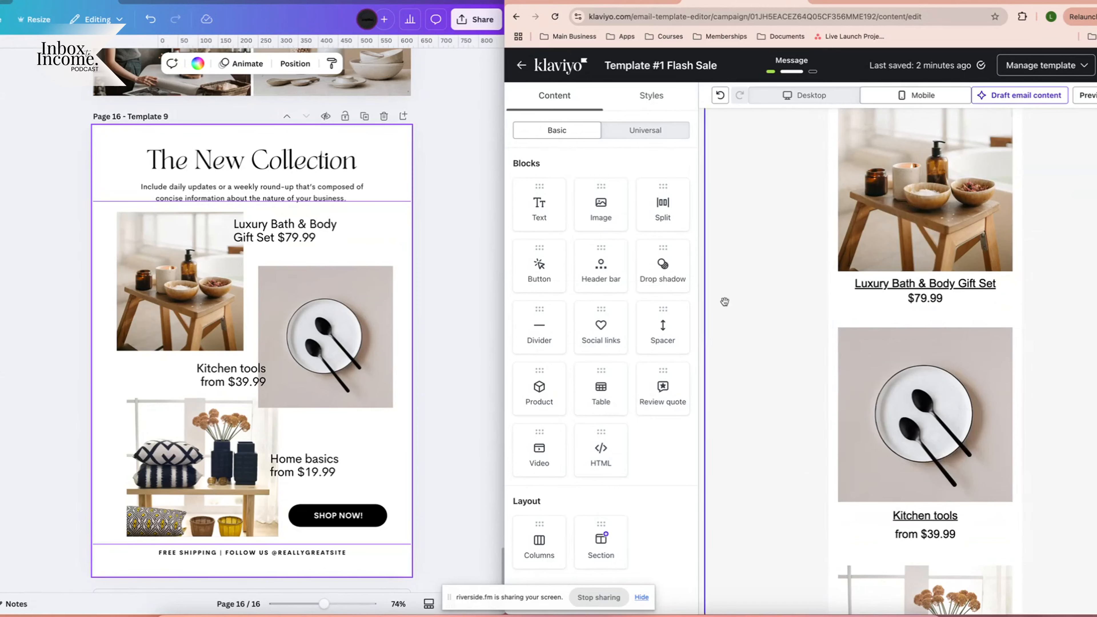
pyautogui.scroll(-5, 978, 410)
pyautogui.scroll(-3, 978, 405)
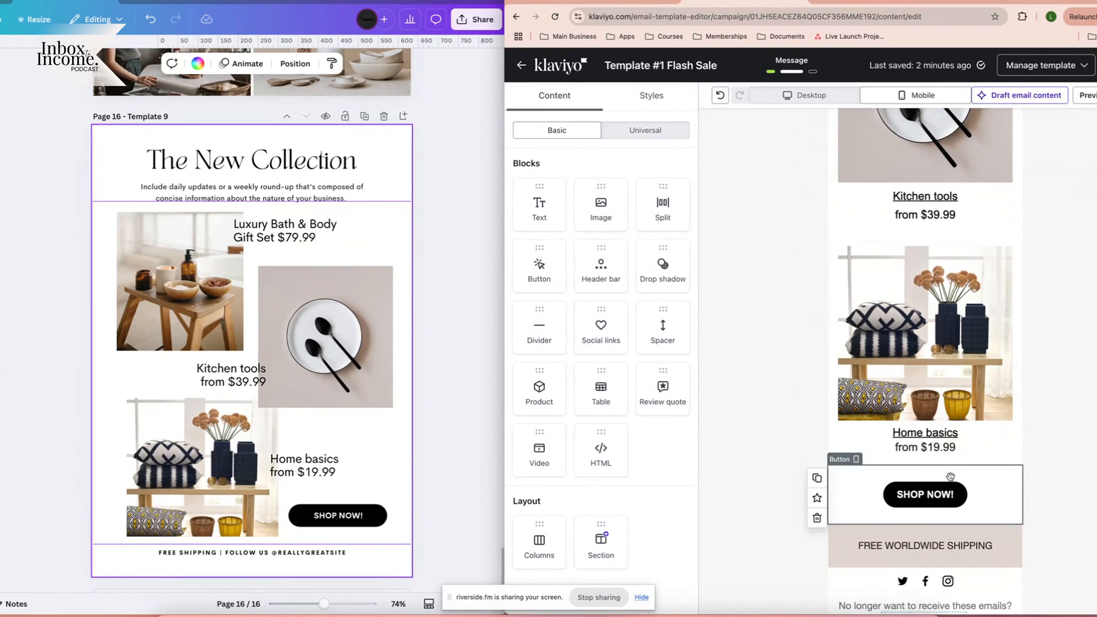
pyautogui.scroll(-2, 939, 422)
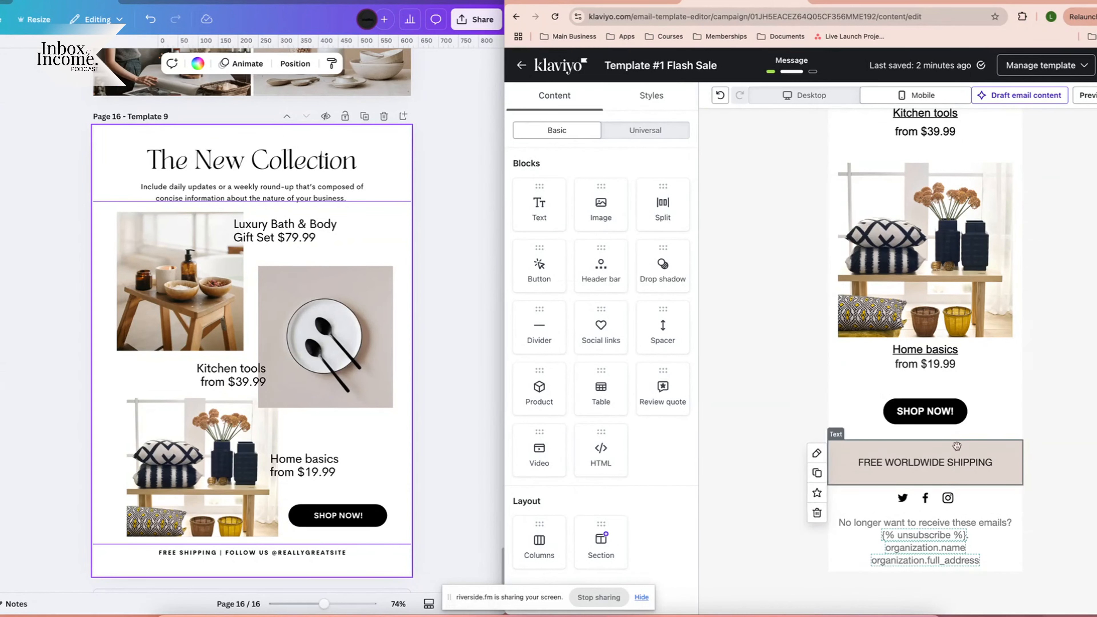
# Select the bottom SHOP NOW button, then scroll back up to The Lifestyle Boutique header.
pyautogui.click(866, 410)
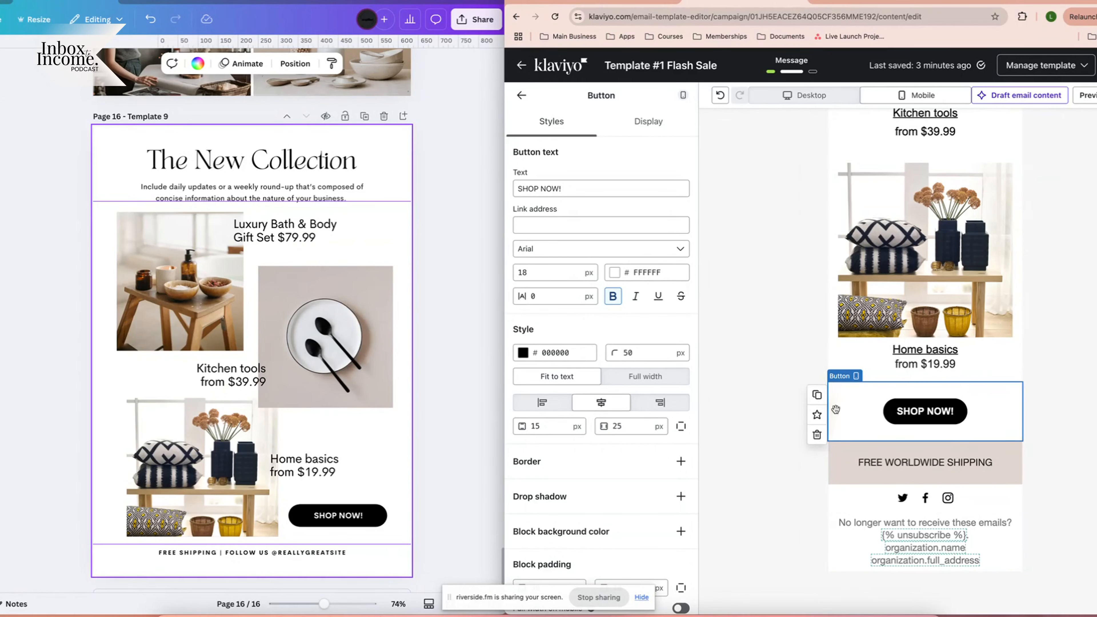
pyautogui.scroll(15, 929, 401)
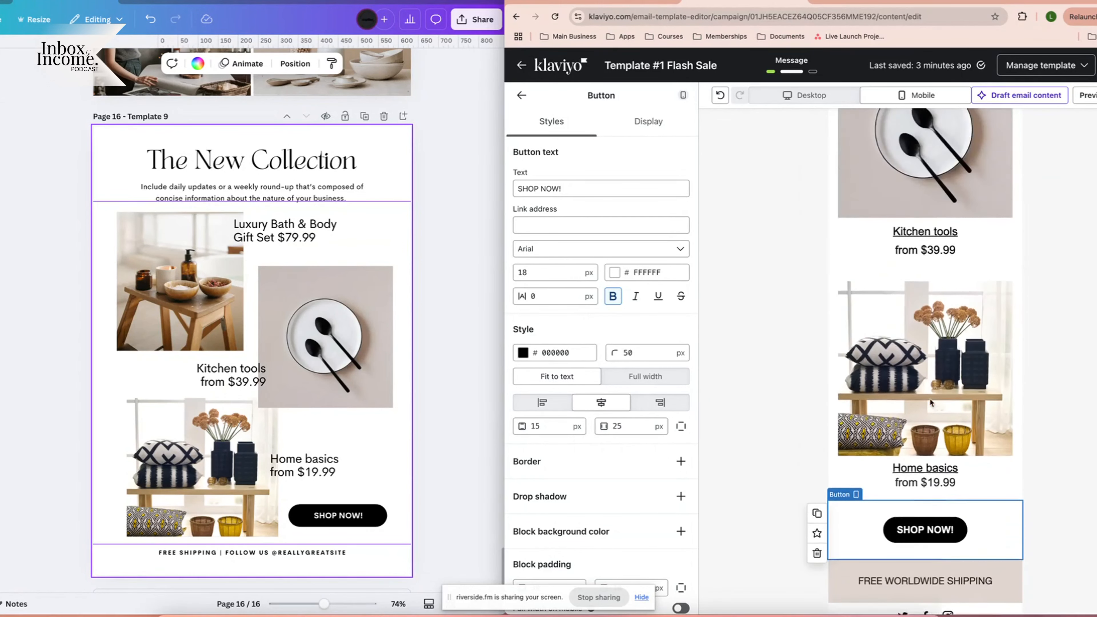
pyautogui.scroll(5, 929, 401)
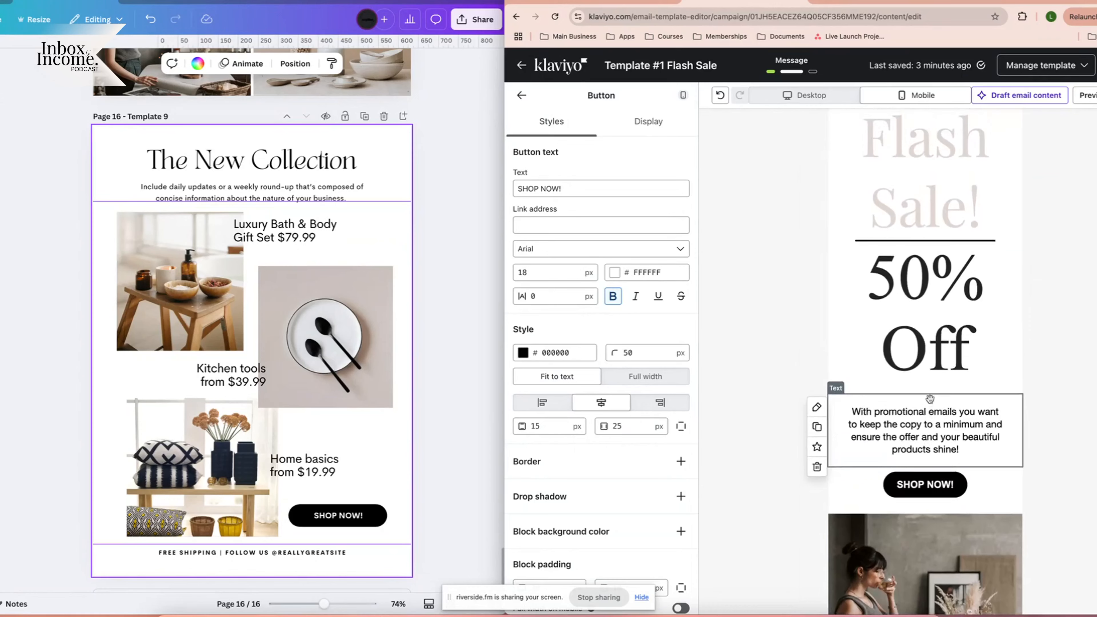
pyautogui.scroll(5, 929, 398)
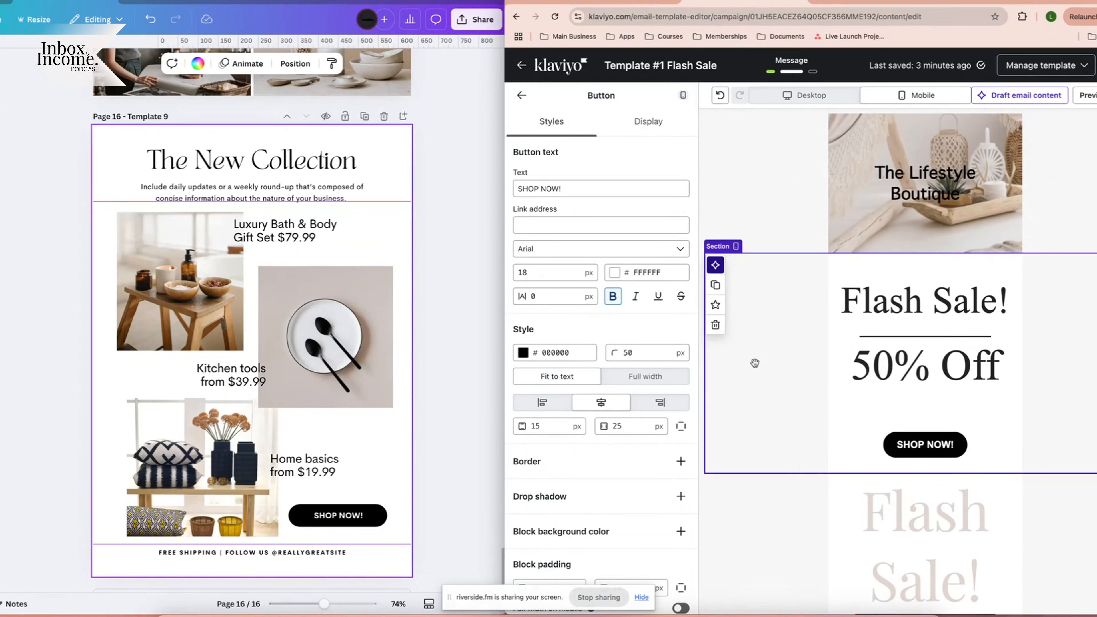
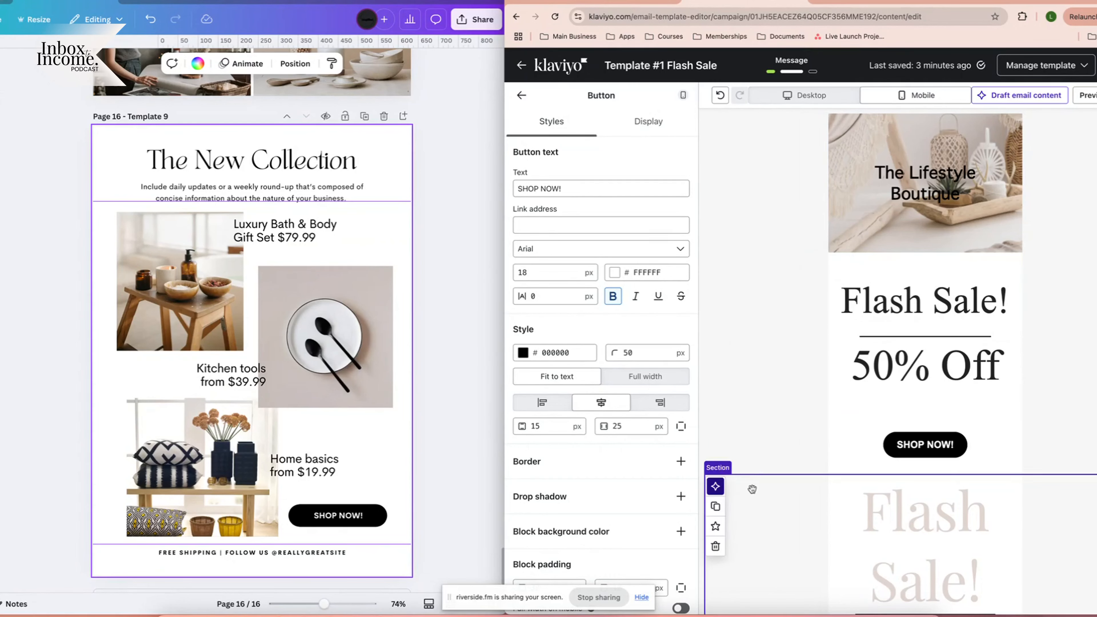
# Delete the lower duplicate Flash Sale section and set the remaining Flash Sale section to Mobile only.
pyautogui.scroll(-4, 753, 489)
pyautogui.click(775, 422)
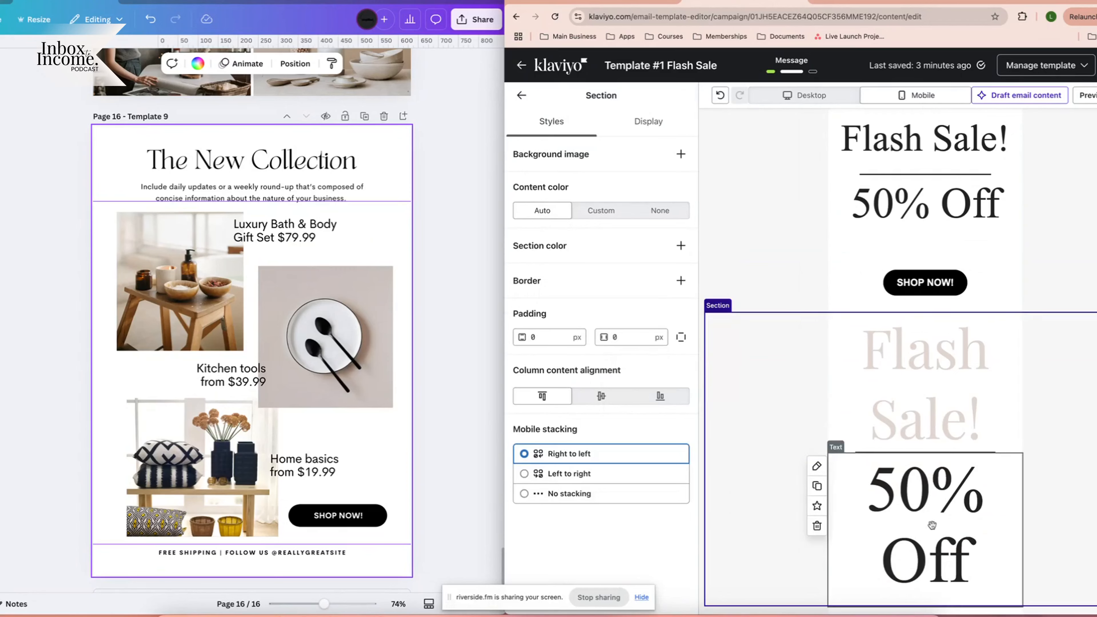
pyautogui.scroll(-1, 712, 389)
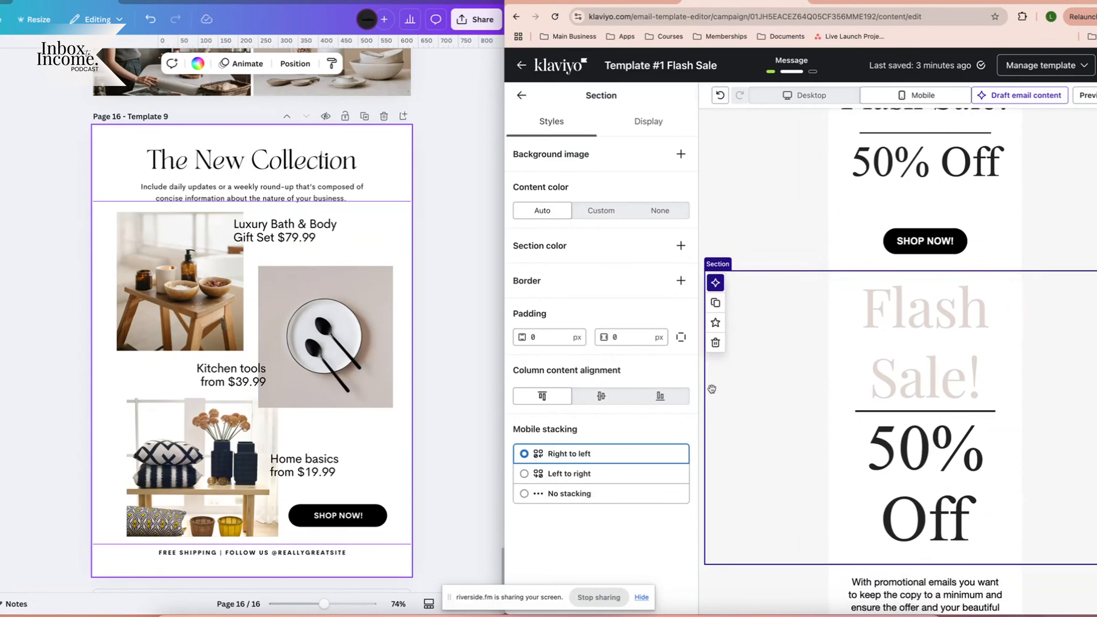
pyautogui.click(715, 343)
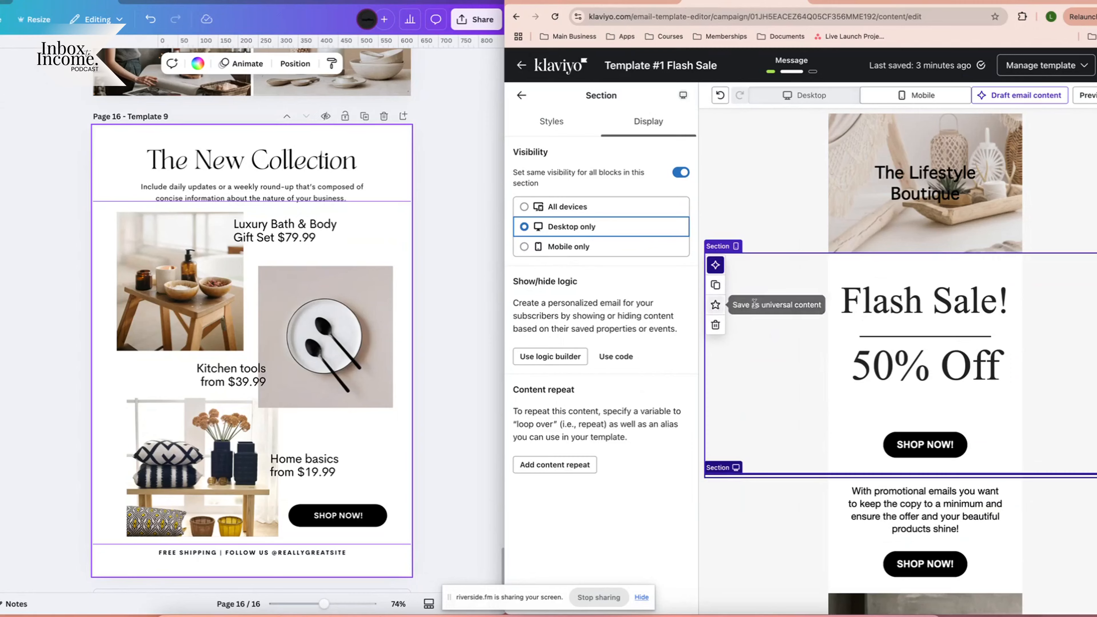
pyautogui.click(781, 295)
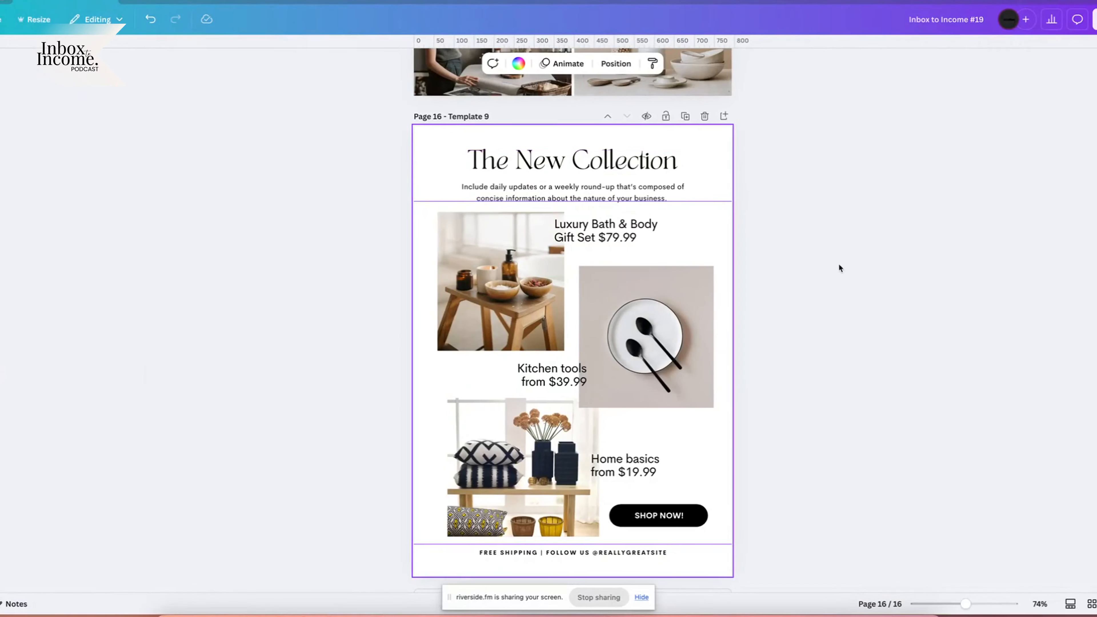
# Scroll up to the LARANA template's first page and inspect its hero image and headline.
pyautogui.scroll(15, 648, 305)
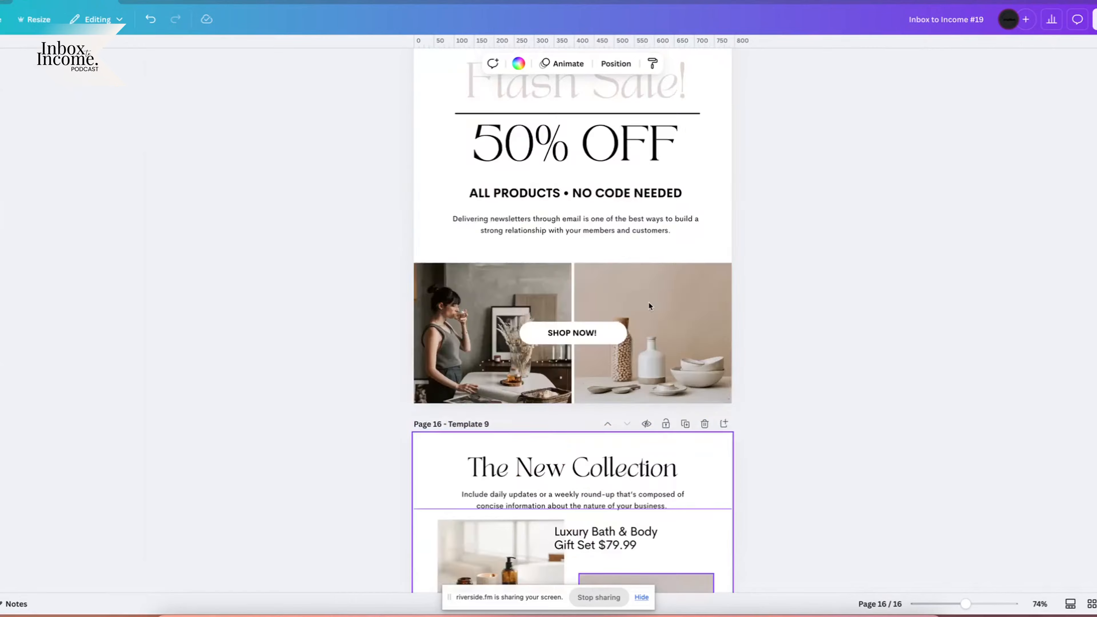
pyautogui.scroll(20, 649, 305)
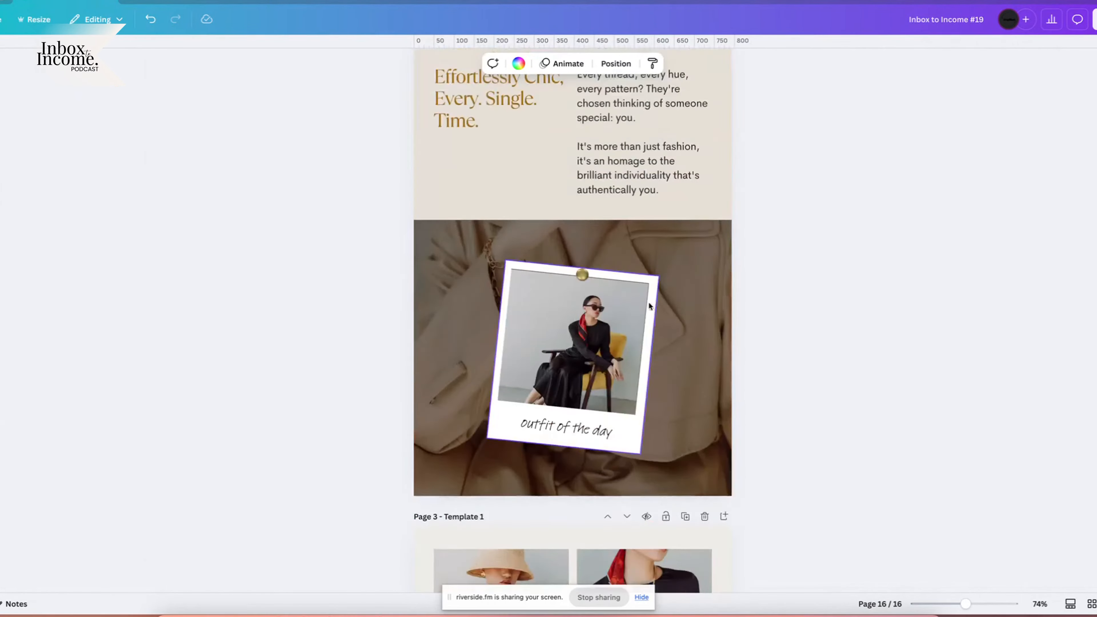
pyautogui.click(841, 289)
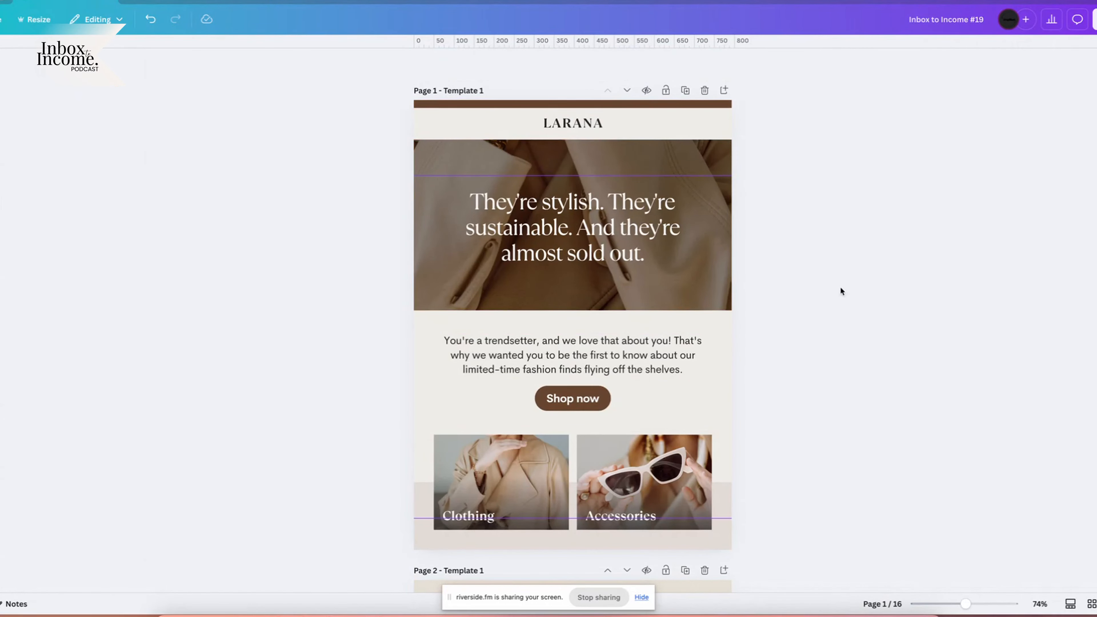
pyautogui.moveTo(588, 175); pyautogui.dragTo(592, 140)
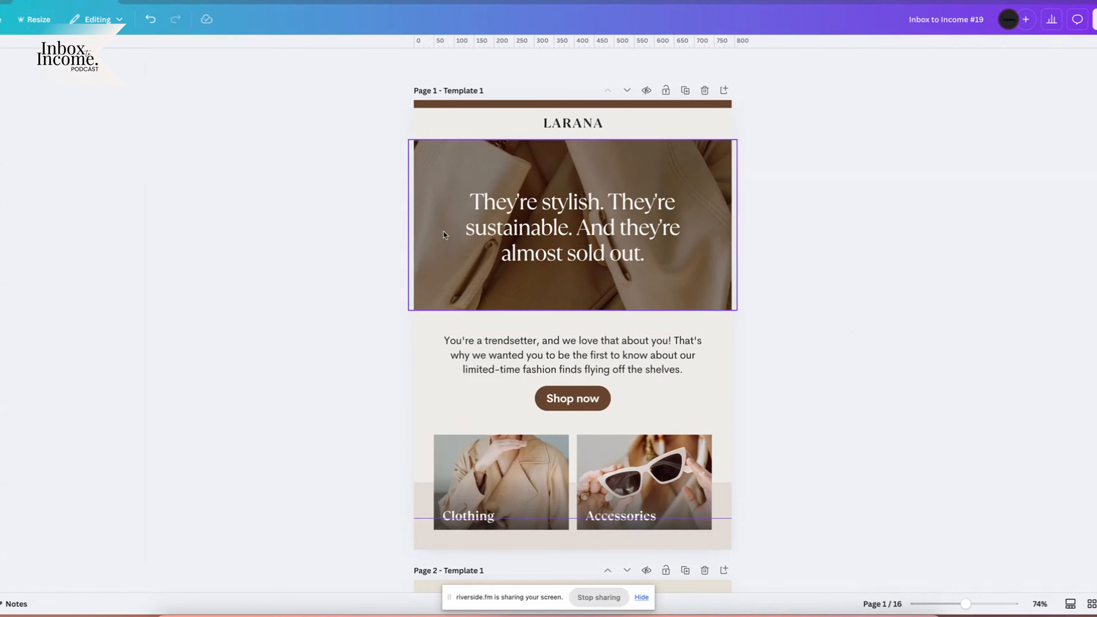
pyautogui.click(710, 166)
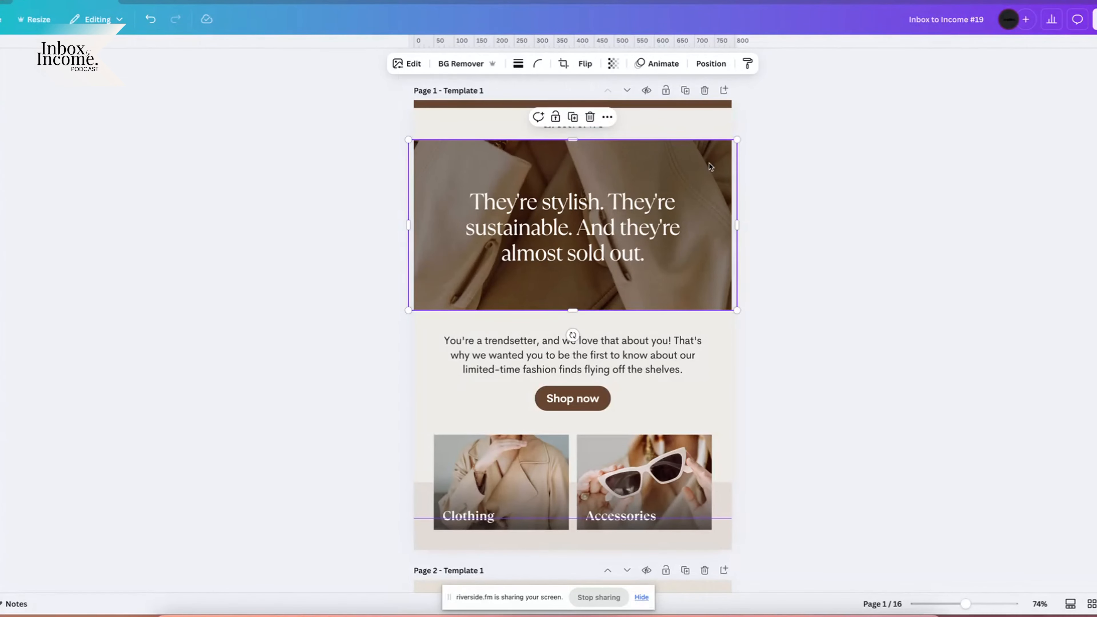
pyautogui.click(587, 224)
pyautogui.click(587, 223)
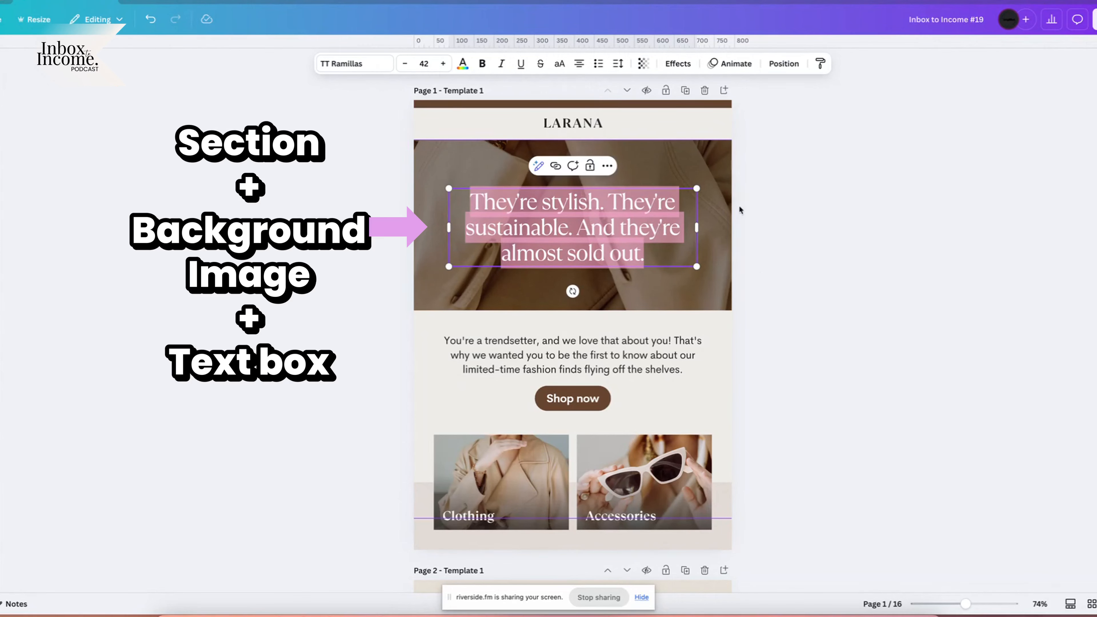
# Inspect the hero background, body paragraph and Shop now button, then select the whole page.
pyautogui.click(690, 155)
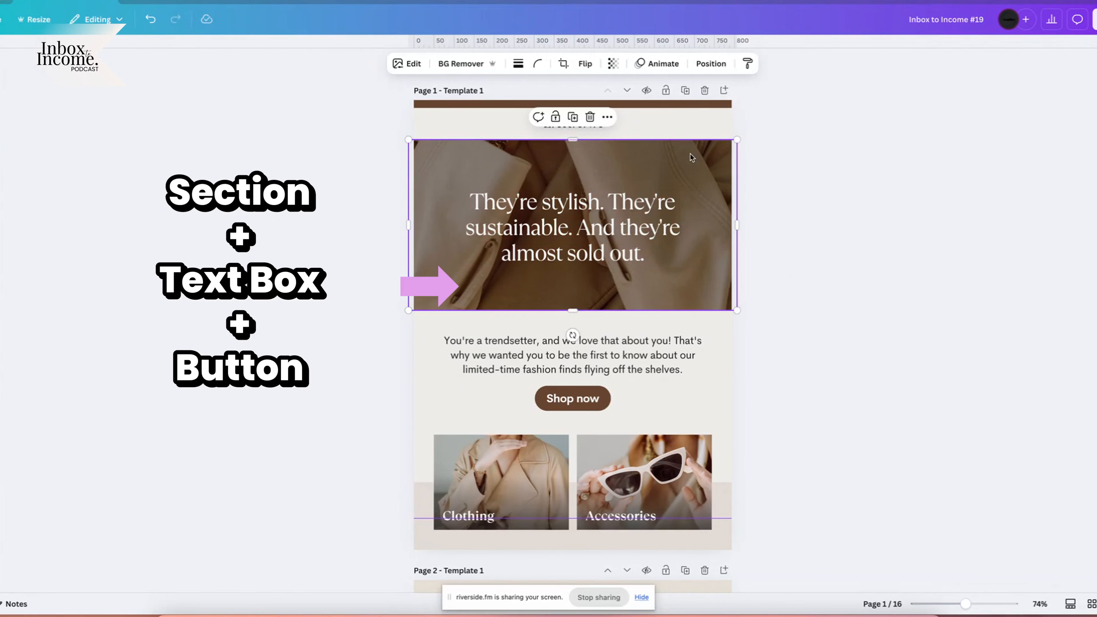
pyautogui.scroll(-3, 777, 362)
pyautogui.click(668, 261)
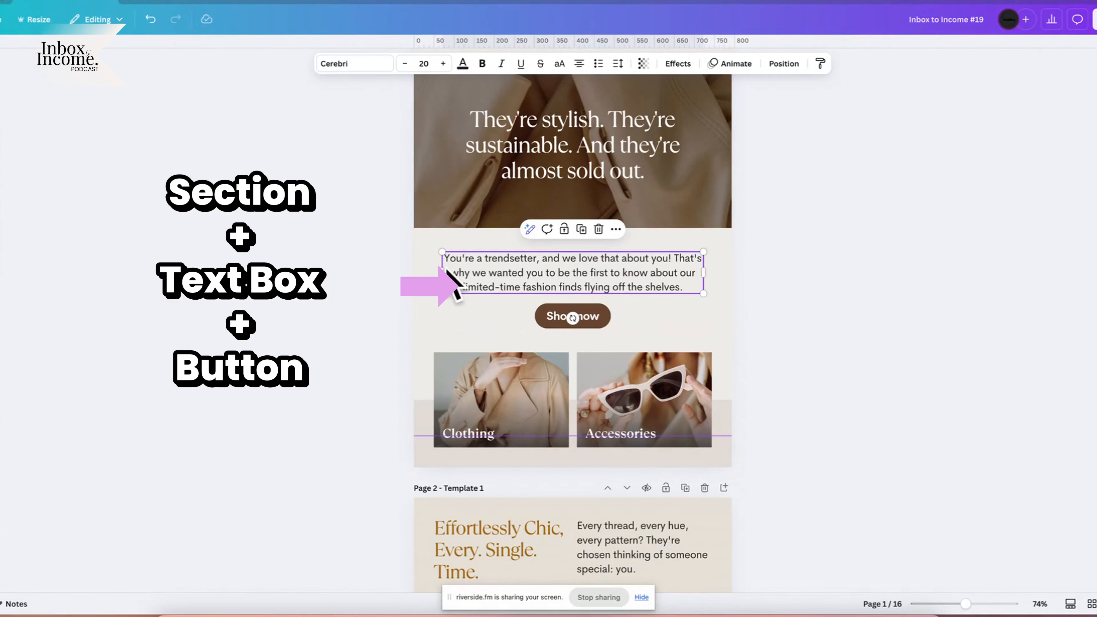
pyautogui.click(608, 322)
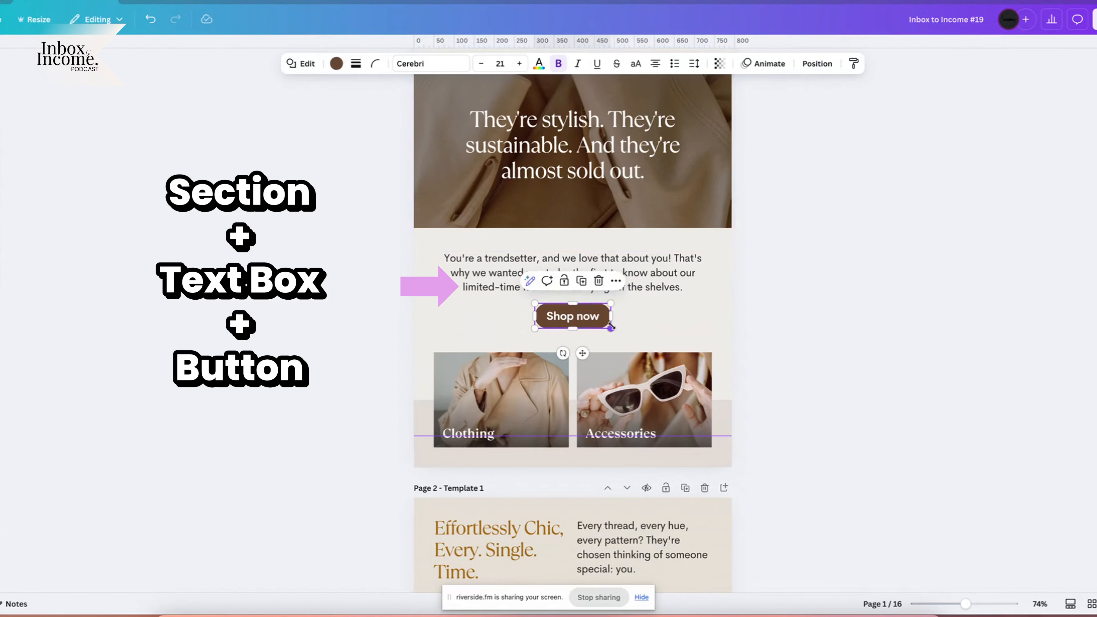
pyautogui.click(726, 238)
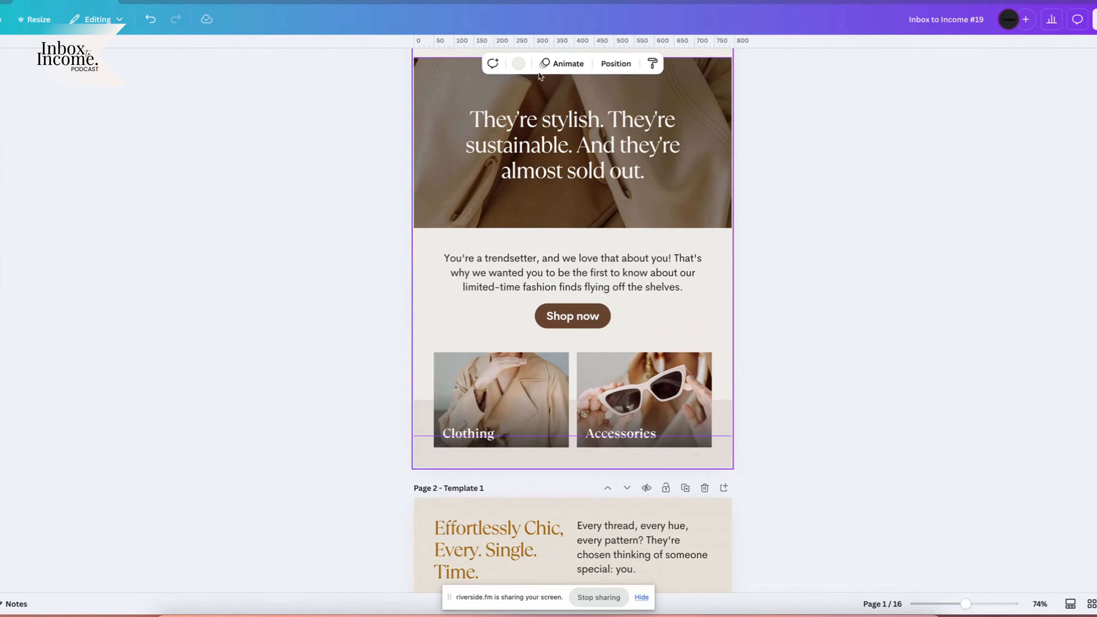
pyautogui.click(518, 63)
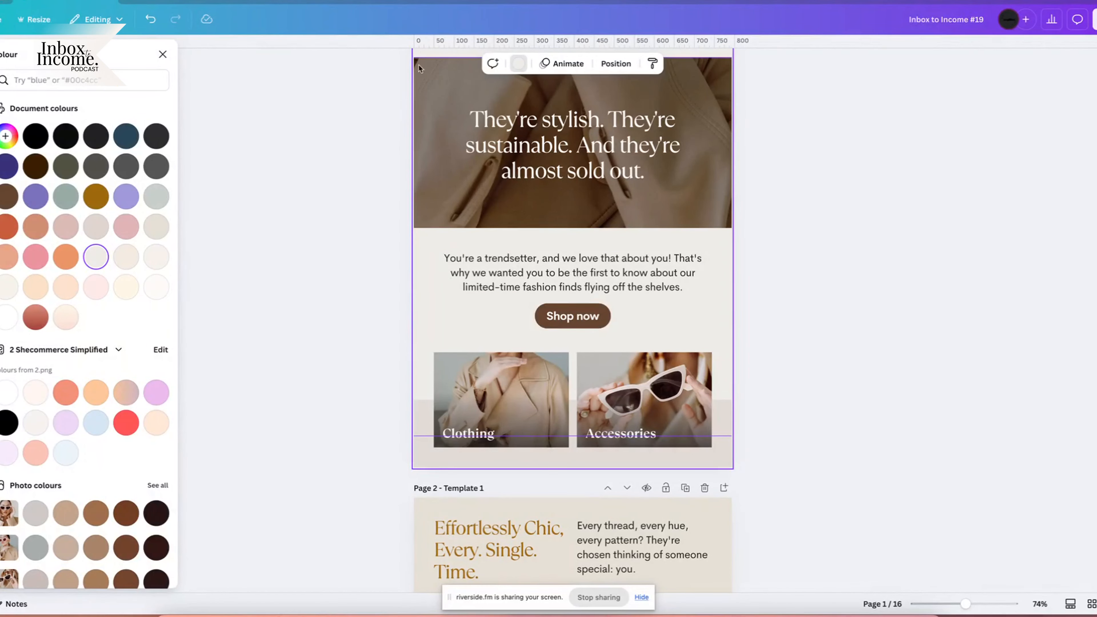
pyautogui.click(97, 258)
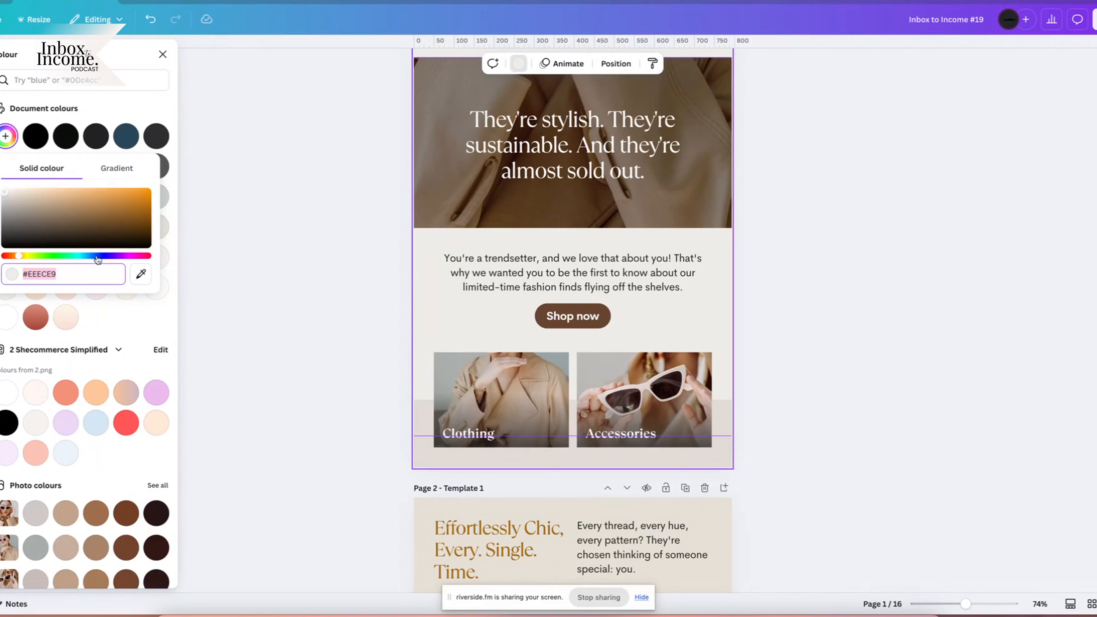
pyautogui.click(921, 303)
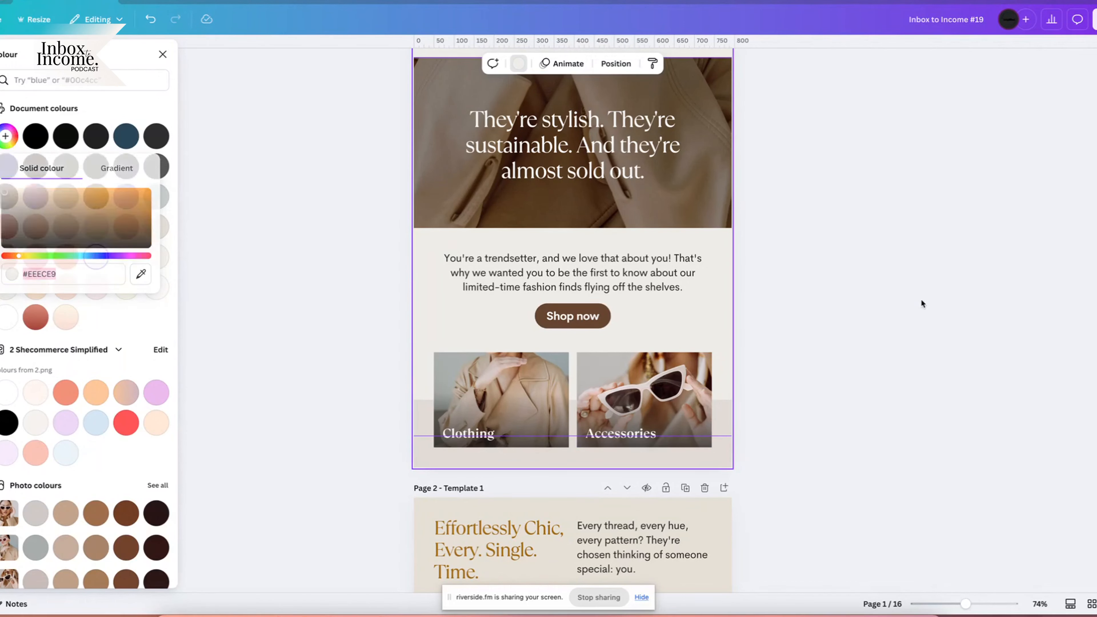
pyautogui.scroll(-3, 776, 315)
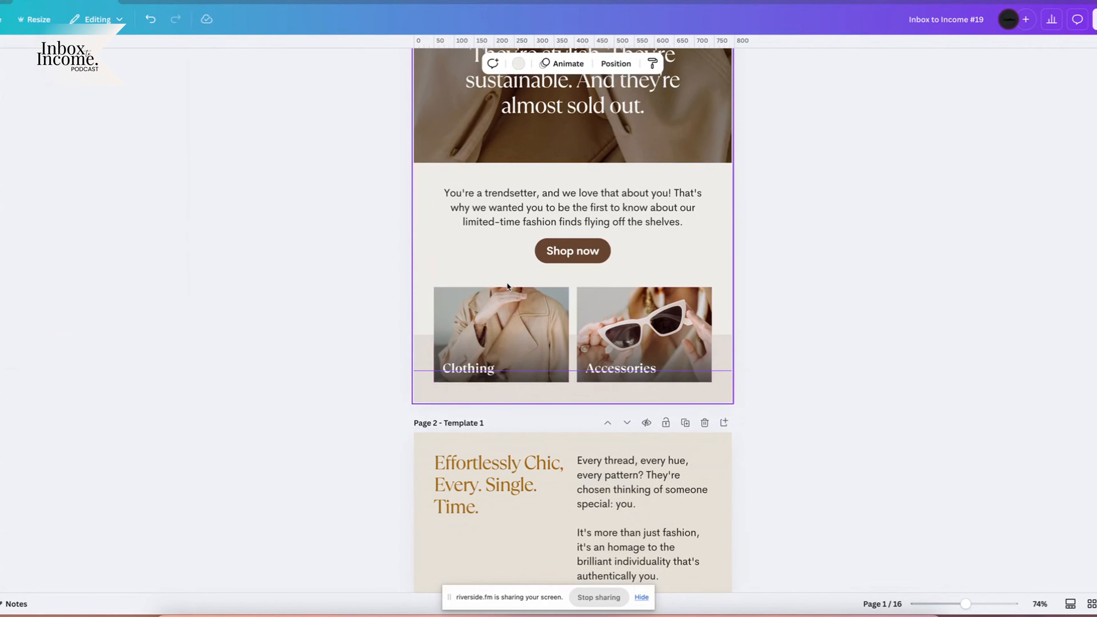
pyautogui.click(518, 294)
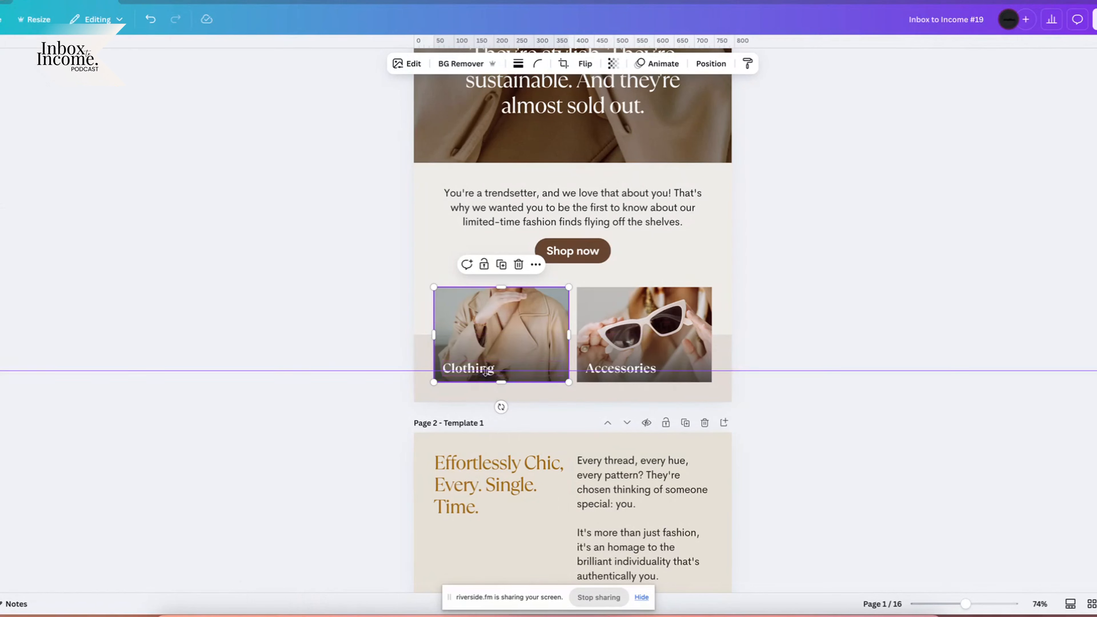
pyautogui.click(500, 368)
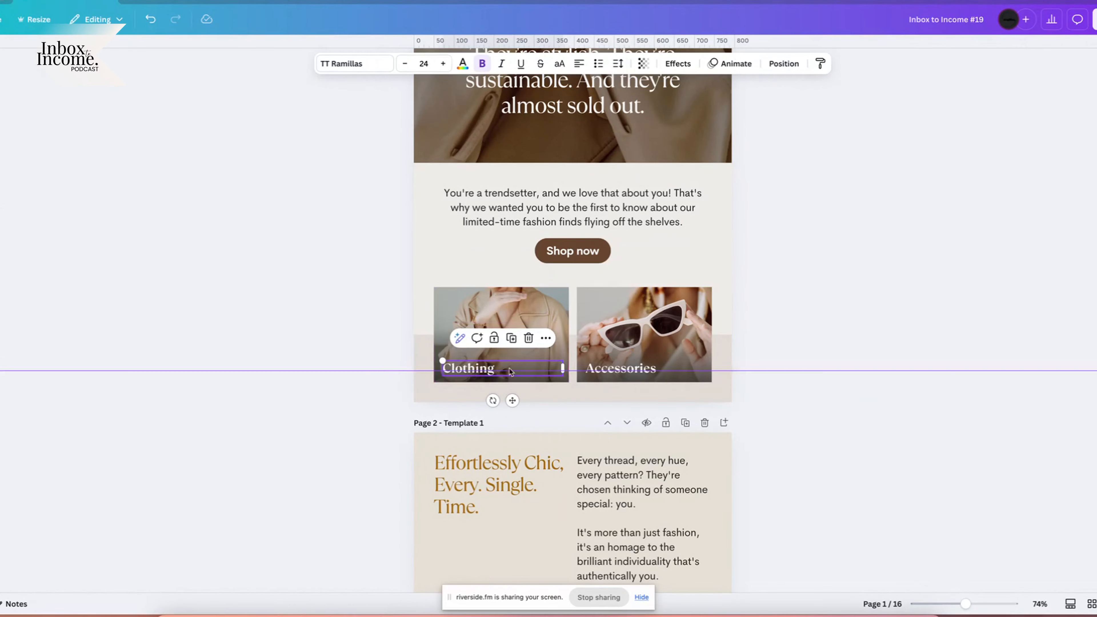
pyautogui.keyDown('shift'); pyautogui.click(519, 316); pyautogui.keyUp('shift')
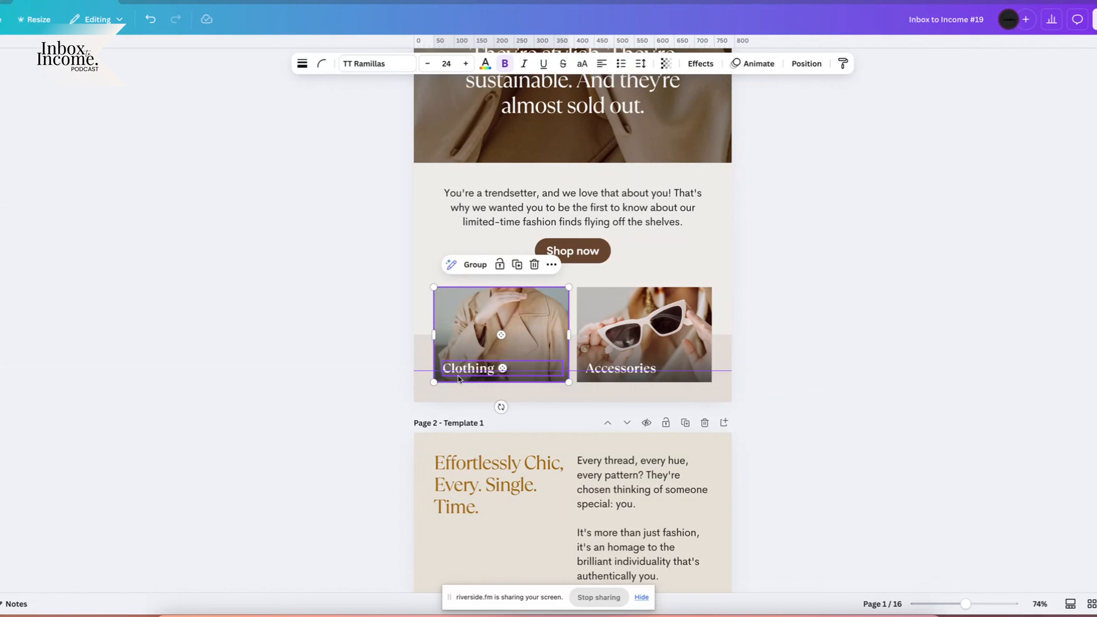
pyautogui.click(246, 612)
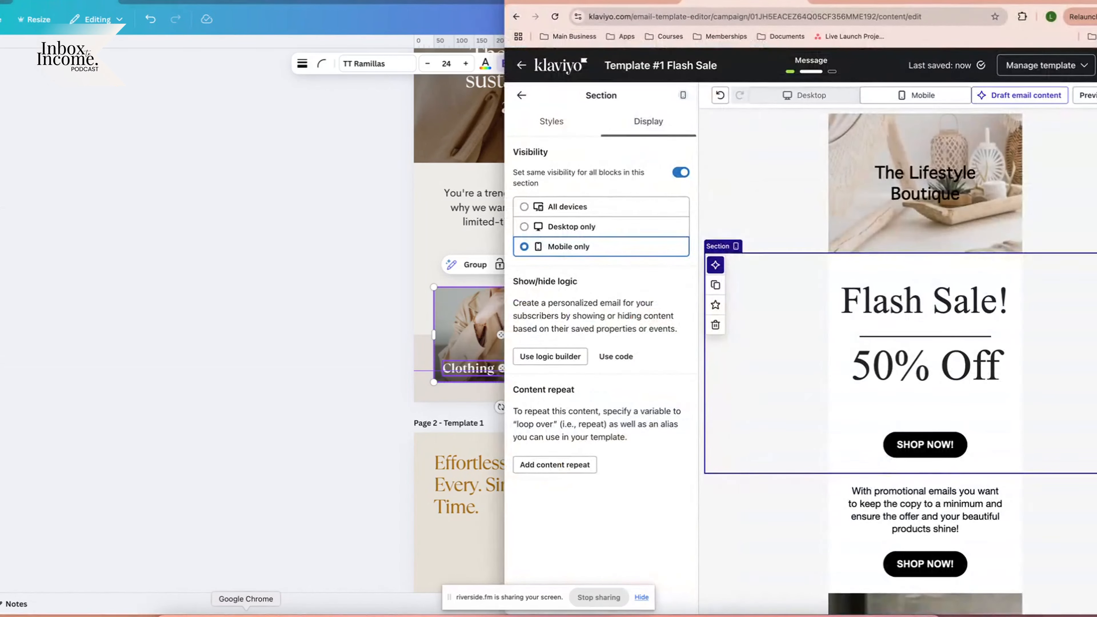
# Give the photo of the woman at the table the alt text 'Clothing'.
pyautogui.click(938, 221)
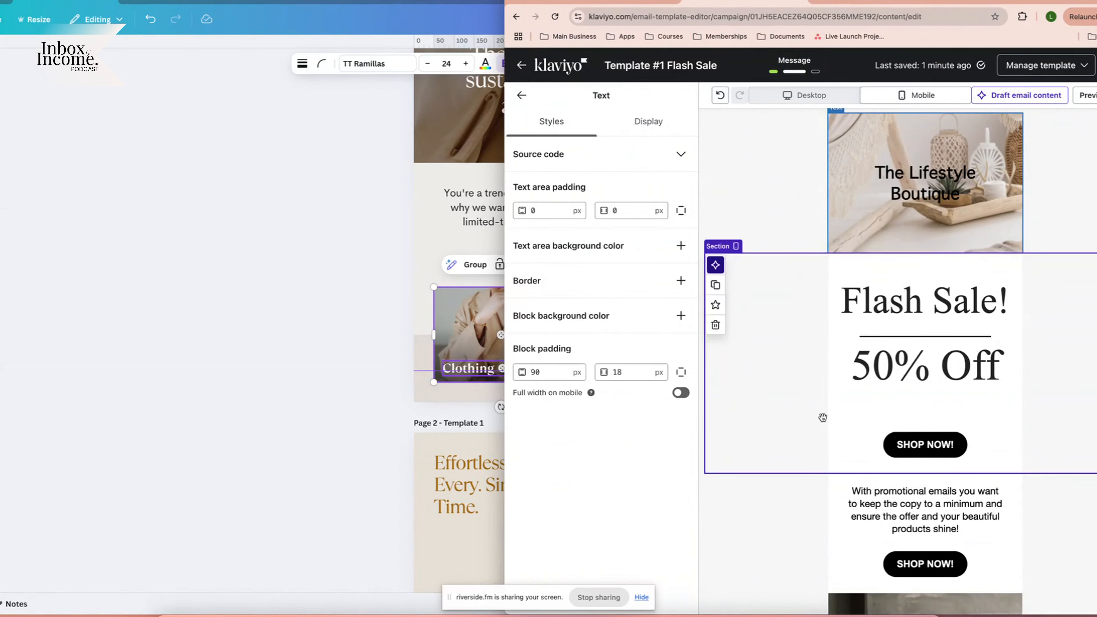
pyautogui.scroll(-5, 859, 401)
pyautogui.click(877, 338)
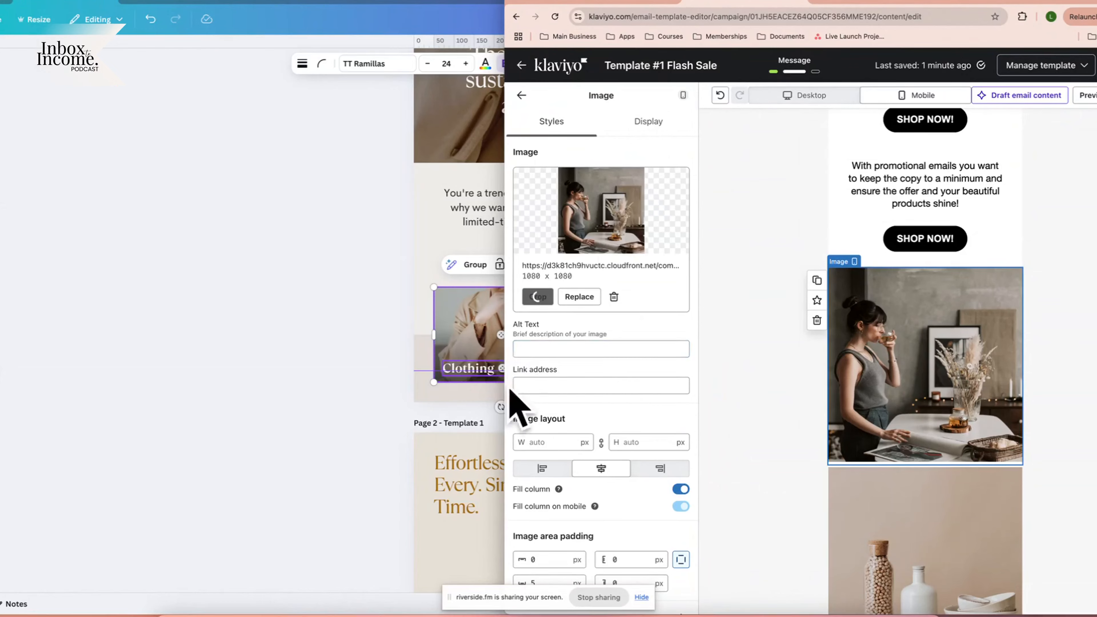
pyautogui.click(536, 348)
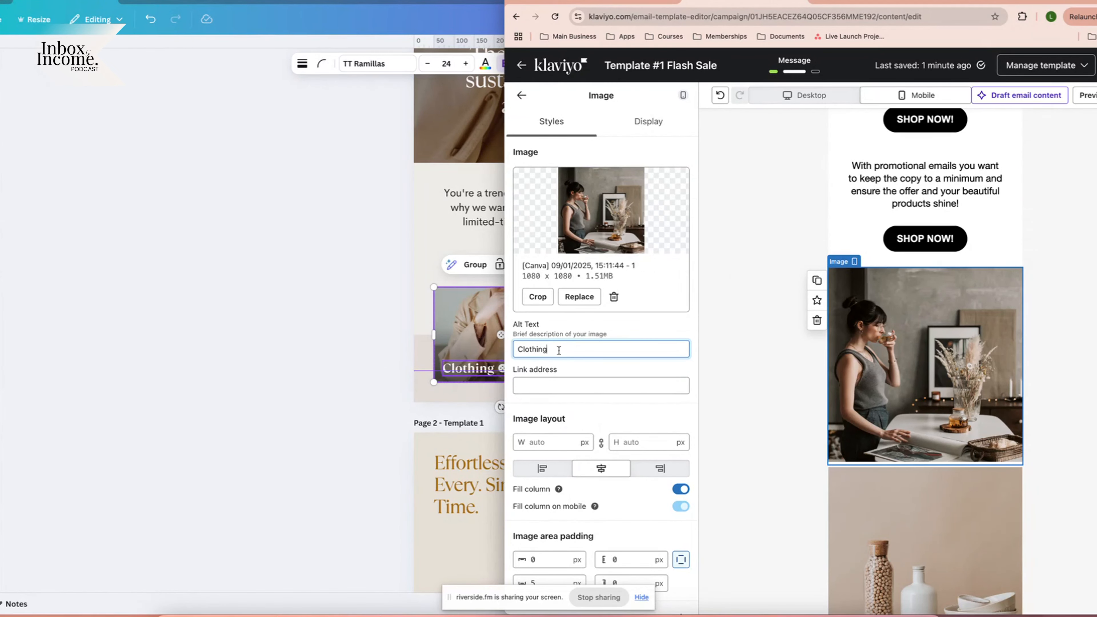
pyautogui.press('super+a')
pyautogui.click(447, 368)
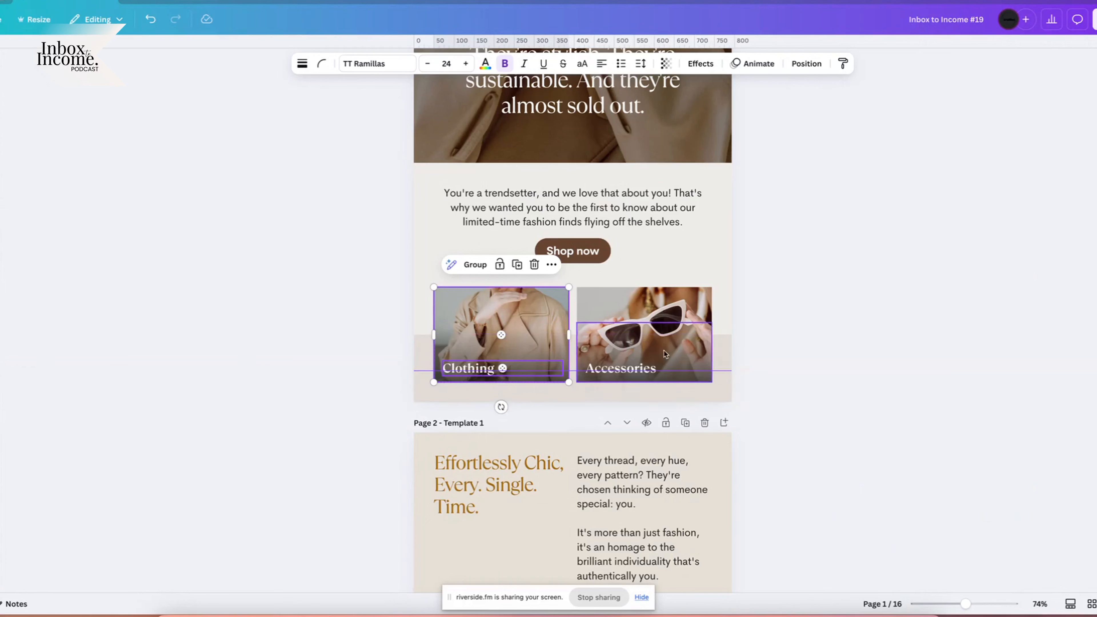
pyautogui.click(635, 368)
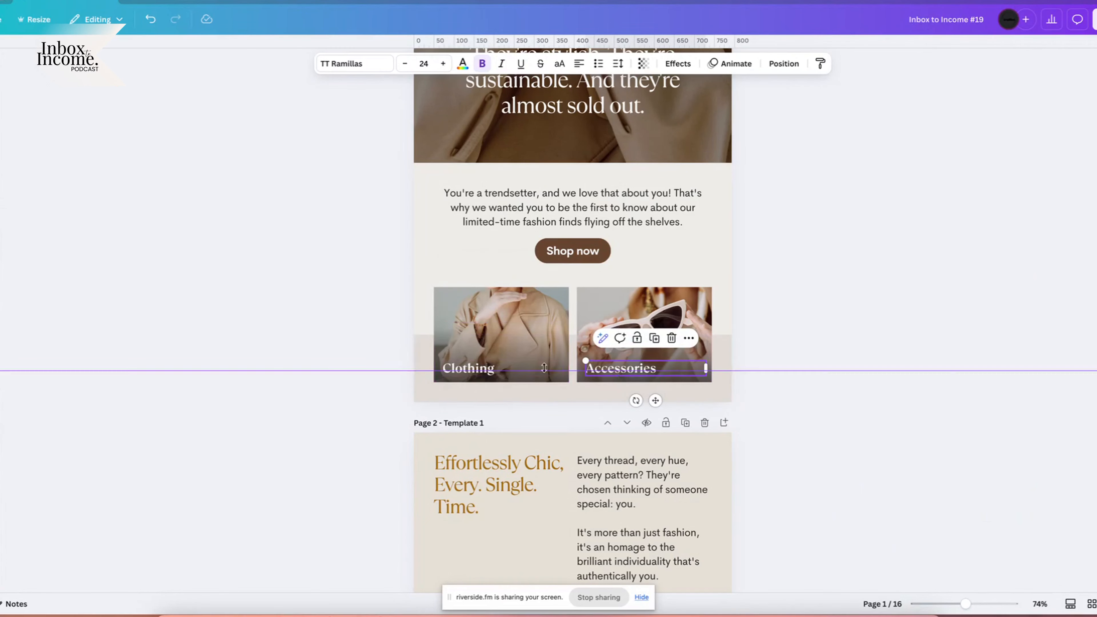
pyautogui.click(482, 294)
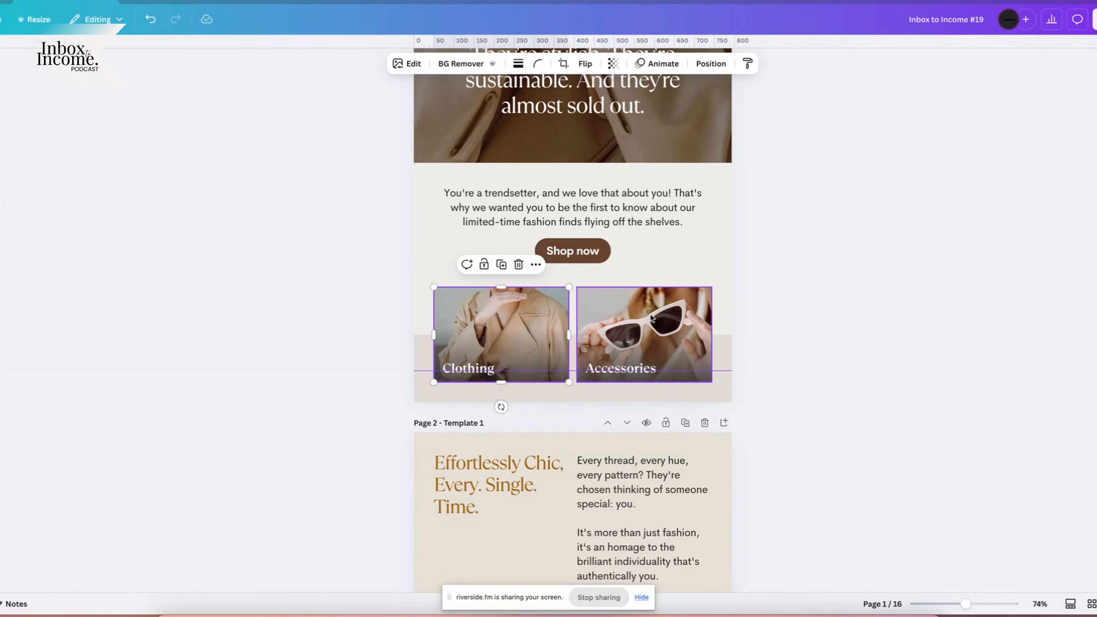
pyautogui.click(639, 355)
pyautogui.scroll(-5, 602, 350)
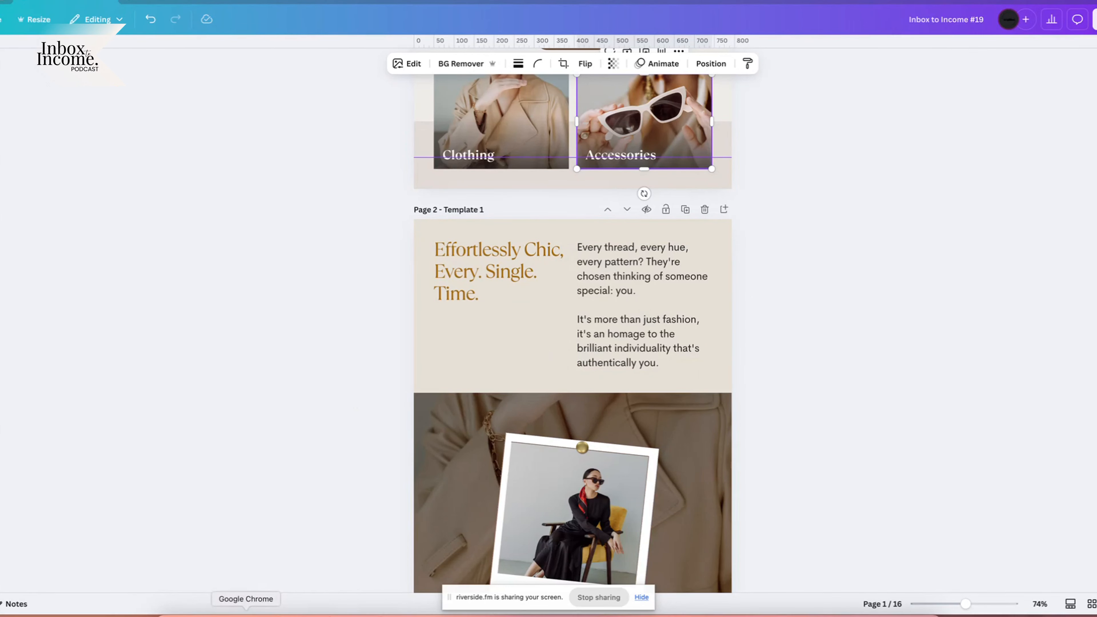
# Add a two-equal-column section below SHOP NOW with a text block in the left column.
pyautogui.click(246, 612)
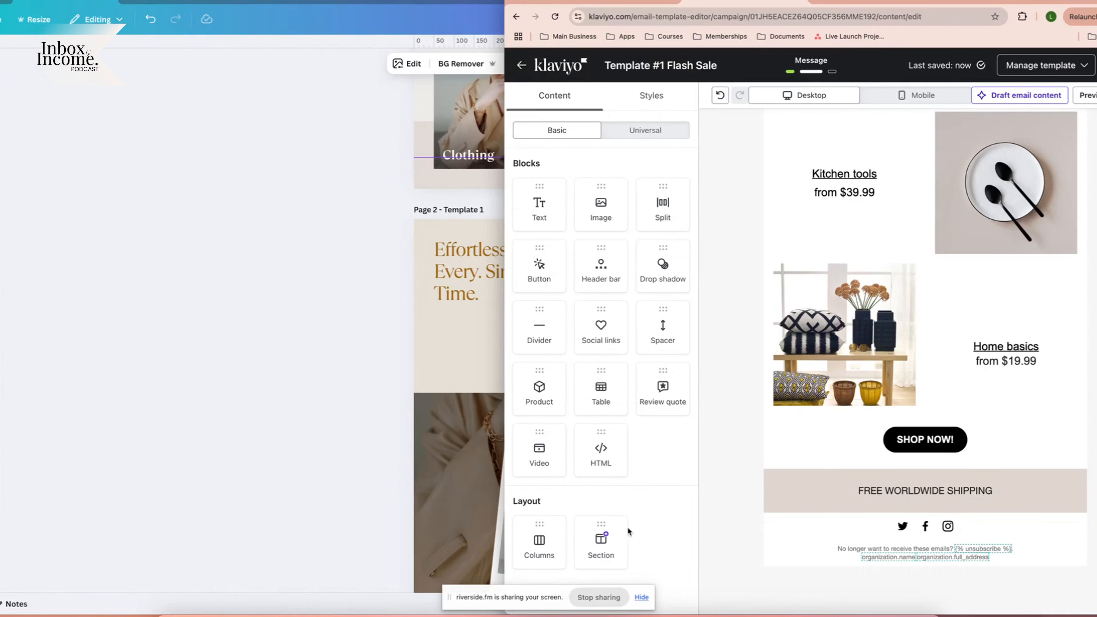
pyautogui.moveTo(601, 540); pyautogui.dragTo(910, 458)
pyautogui.moveTo(539, 540); pyautogui.dragTo(891, 492)
pyautogui.click(788, 294)
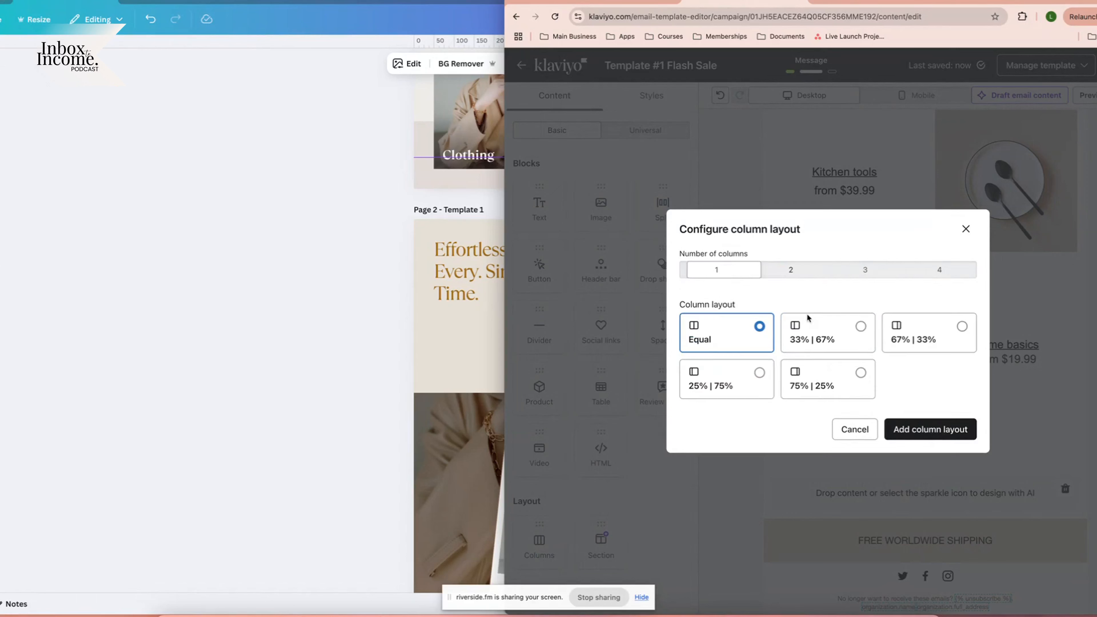
pyautogui.click(922, 428)
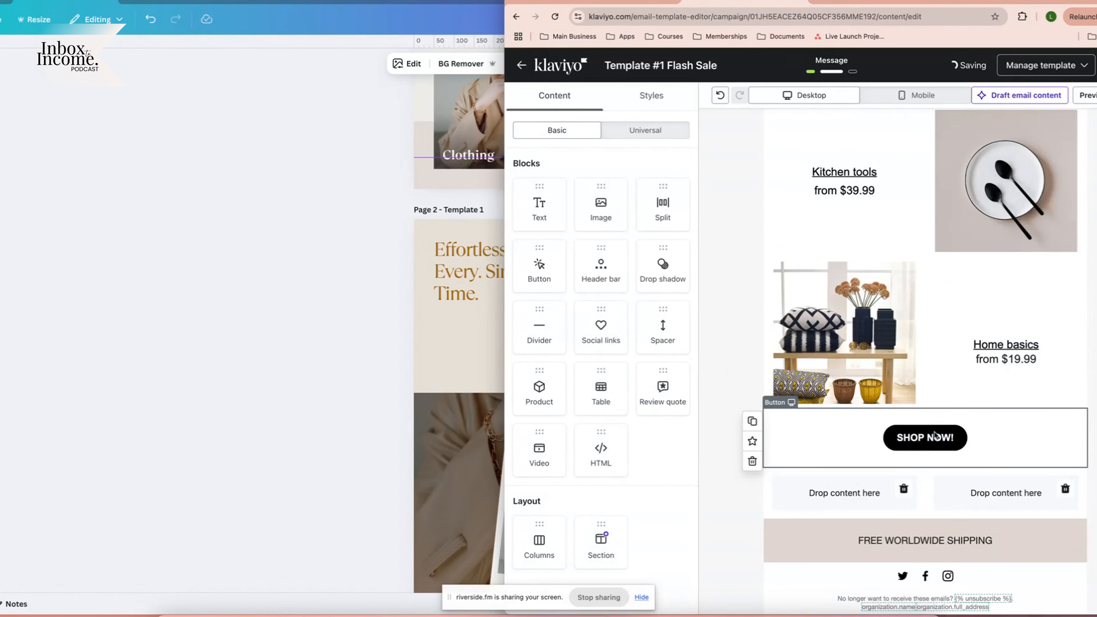
pyautogui.moveTo(528, 189); pyautogui.dragTo(829, 486)
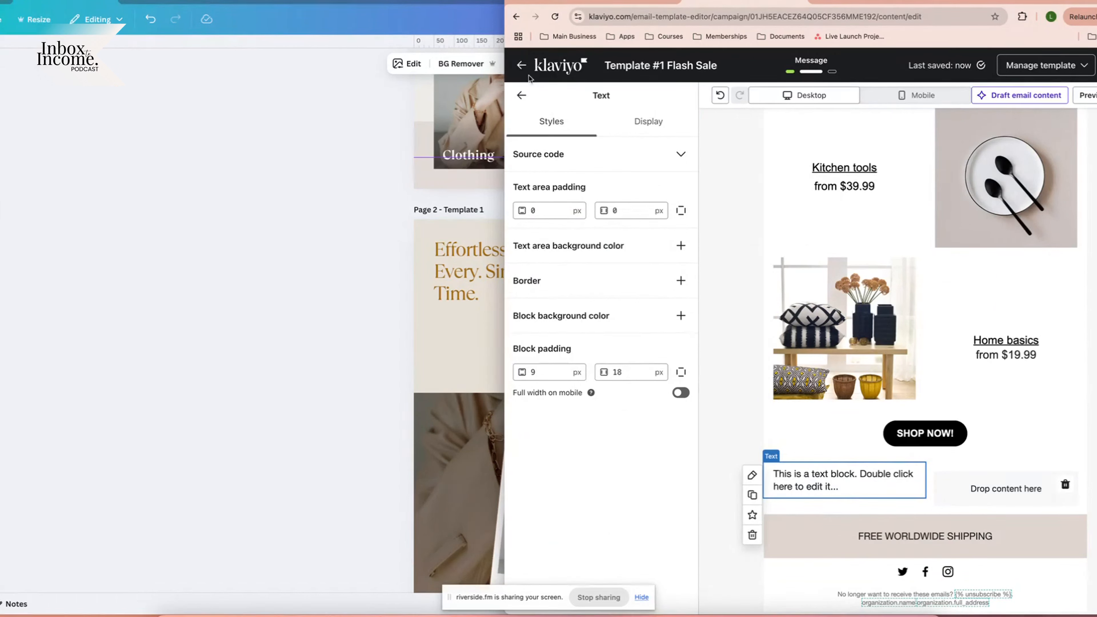
# Try an off-white colour for the two-column section, then keep it beige E0D6CF.
pyautogui.click(521, 96)
pyautogui.moveTo(544, 207); pyautogui.dragTo(1002, 489)
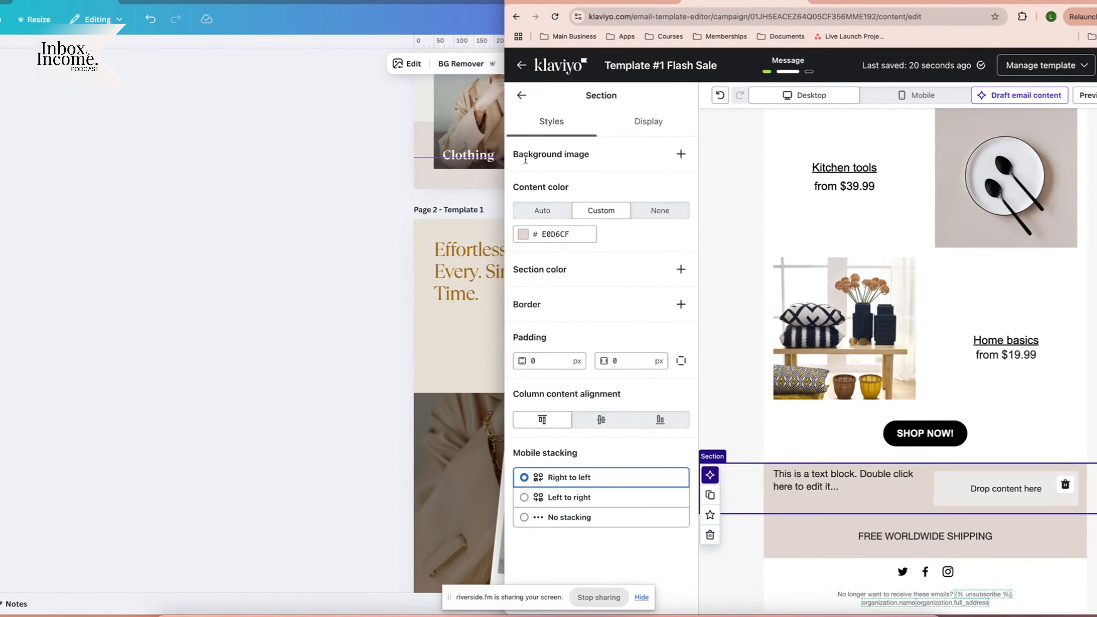
pyautogui.moveTo(717, 503)
pyautogui.click(553, 234)
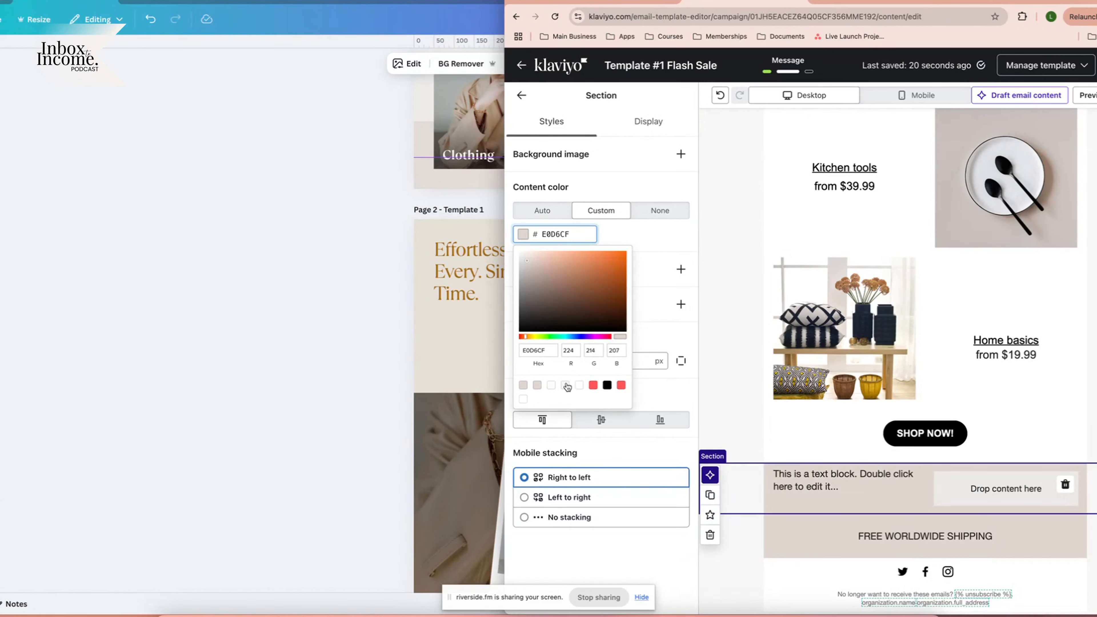
pyautogui.click(565, 384)
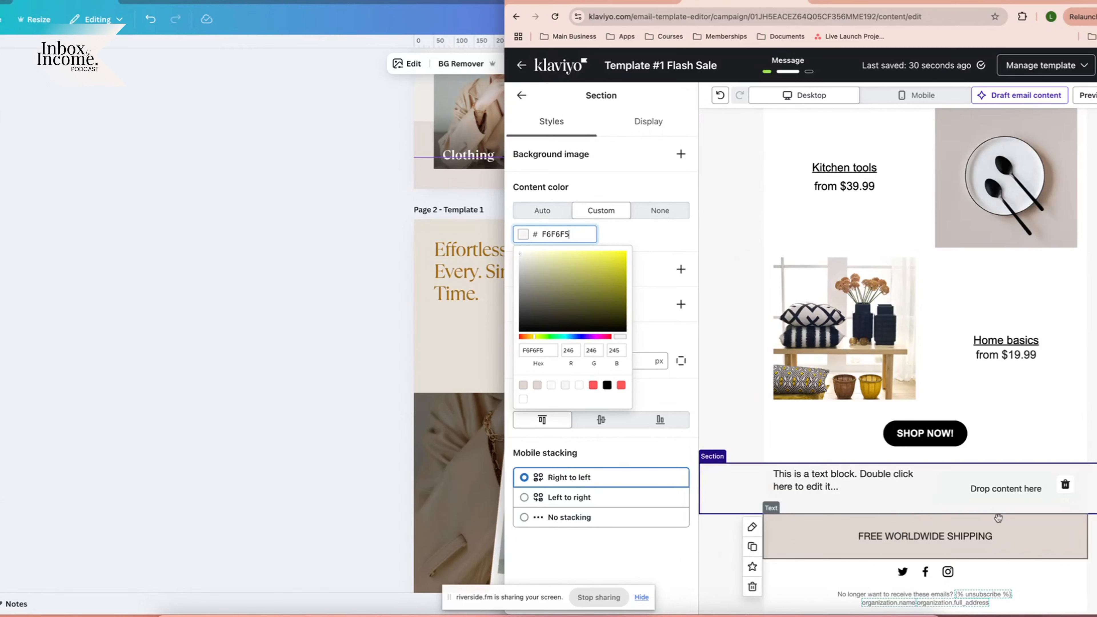
pyautogui.click(535, 385)
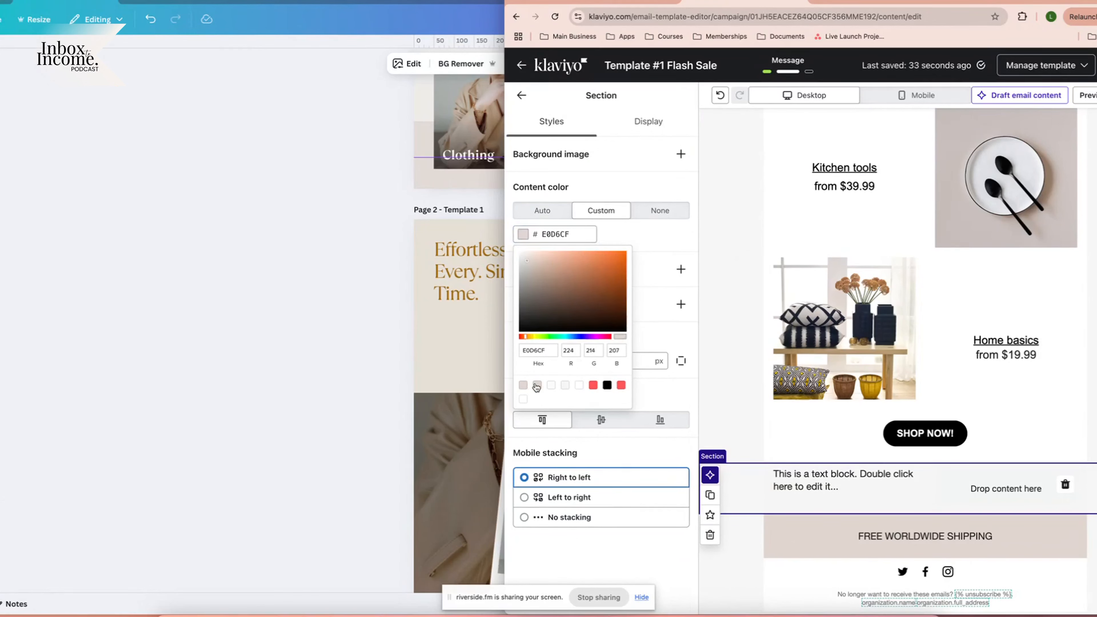
pyautogui.click(335, 240)
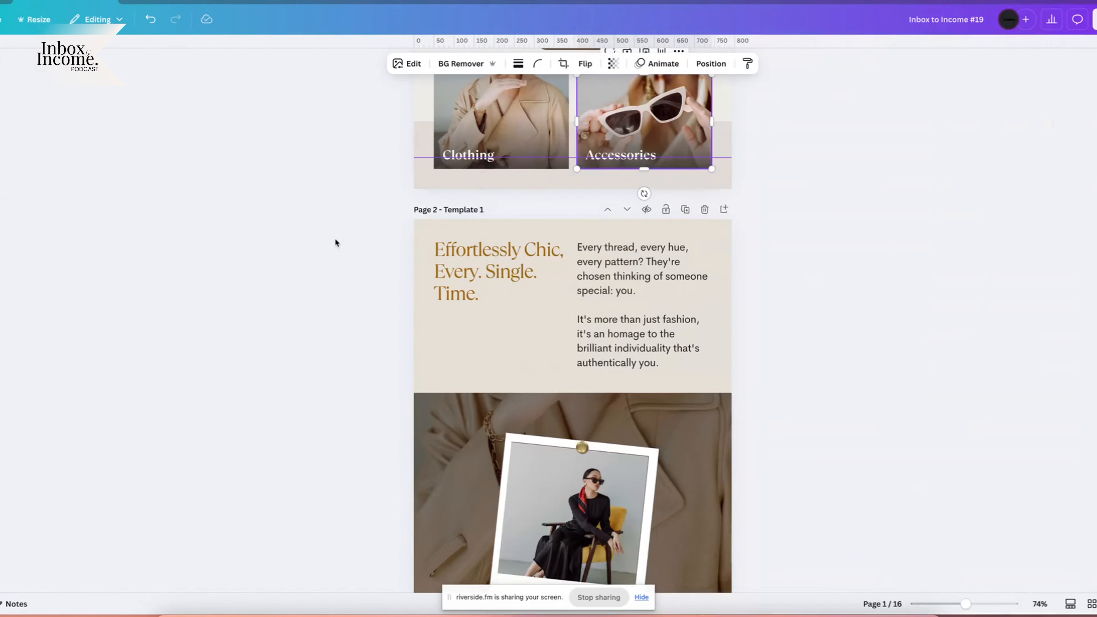
# Review the outfit-of-the-day background photo on Canva's page 2, then return to Klaviyo.
pyautogui.scroll(-5, 545, 397)
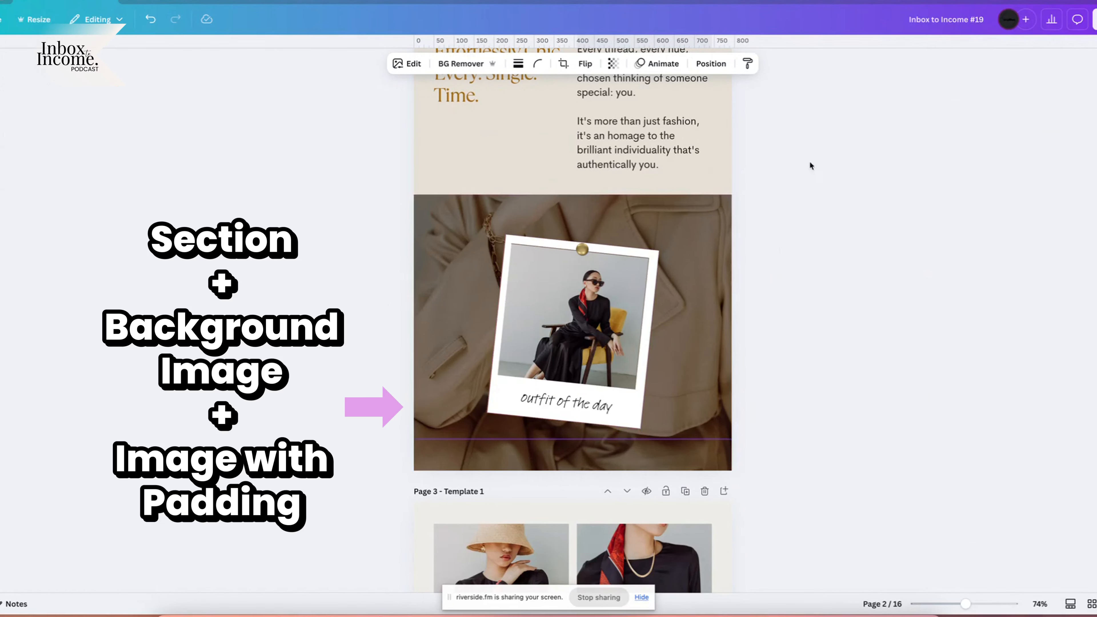
pyautogui.click(702, 225)
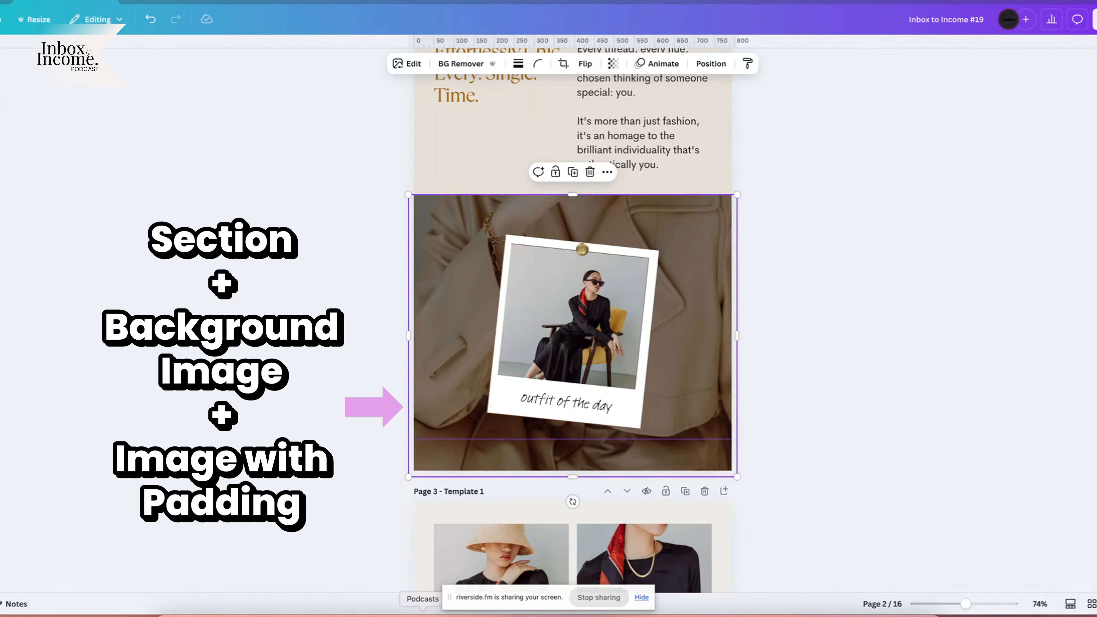
pyautogui.click(250, 615)
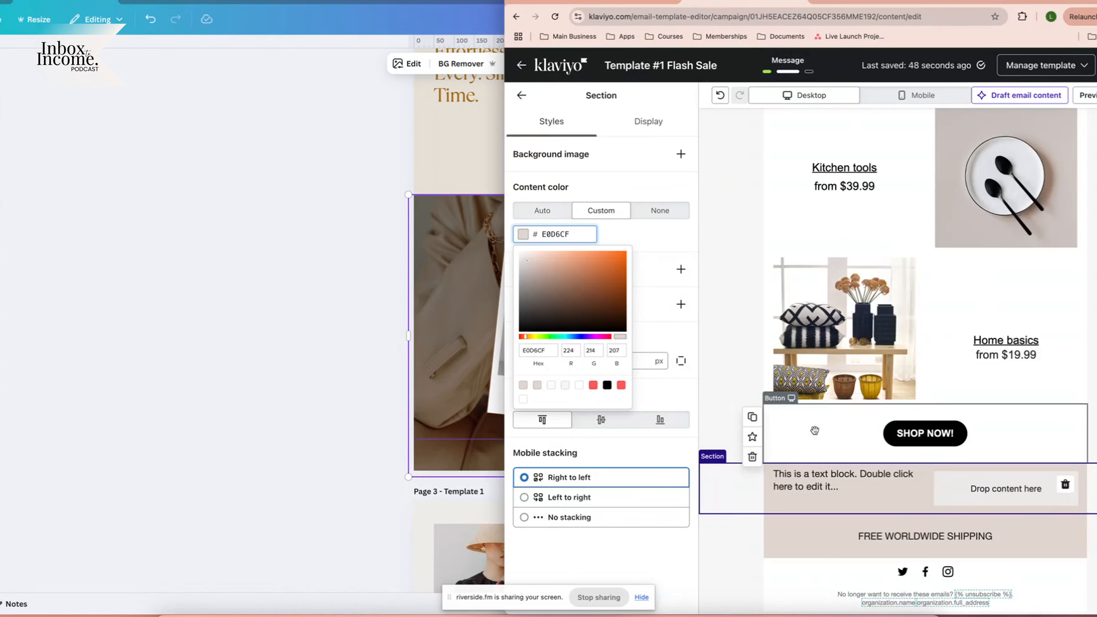
# Add a new section with 'Email Templates Banner Images' as its background image.
pyautogui.click(522, 96)
pyautogui.moveTo(609, 541); pyautogui.dragTo(898, 468)
pyautogui.click(745, 491)
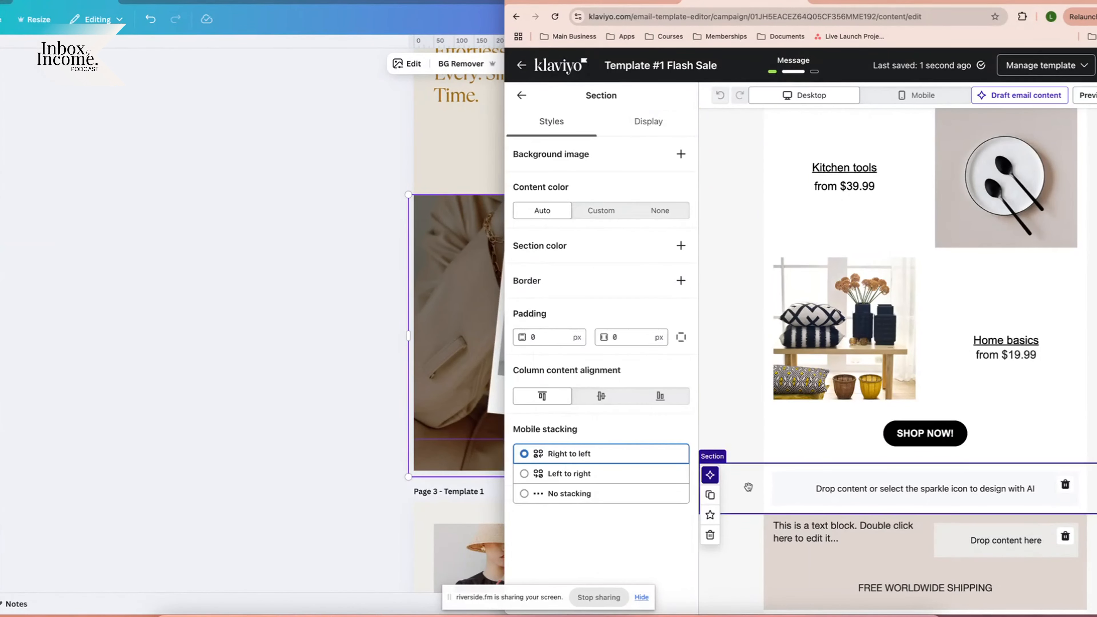
pyautogui.click(681, 154)
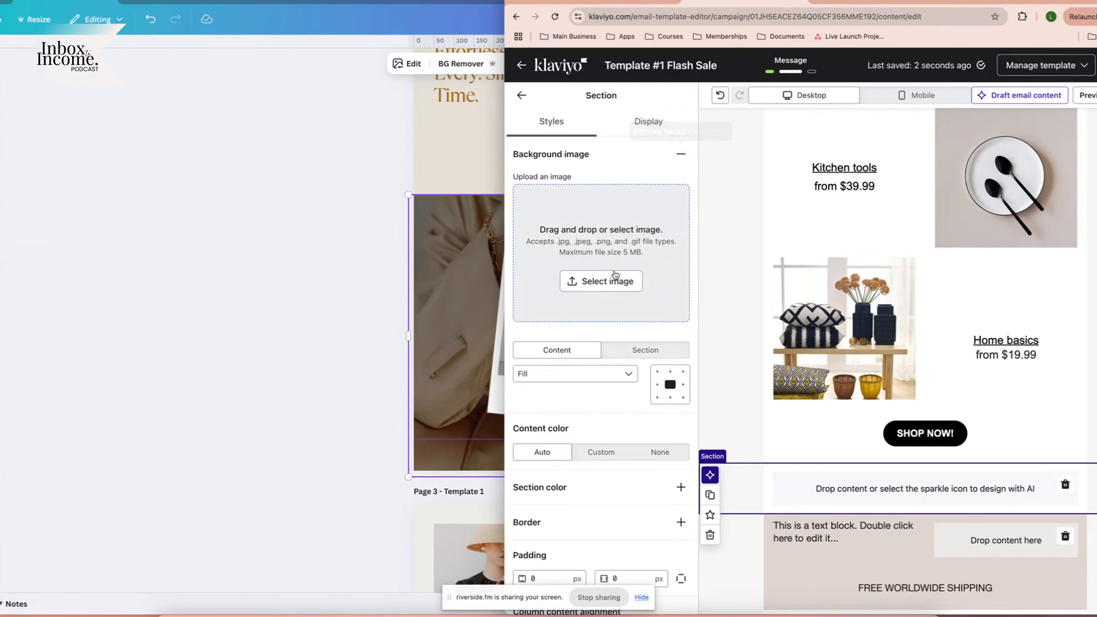
pyautogui.click(604, 280)
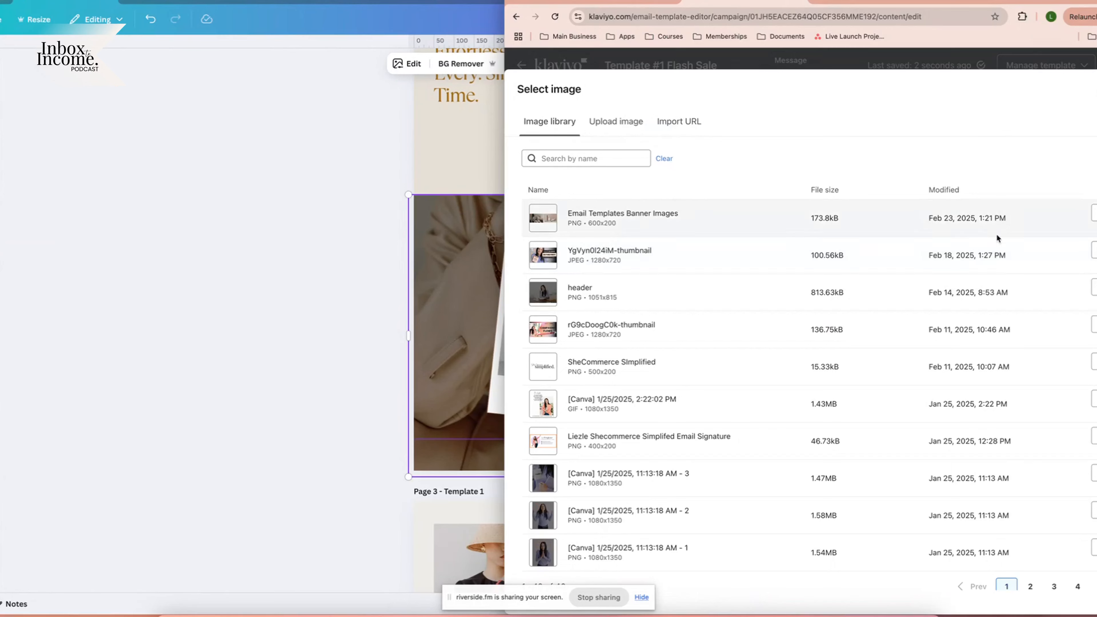
pyautogui.click(648, 218)
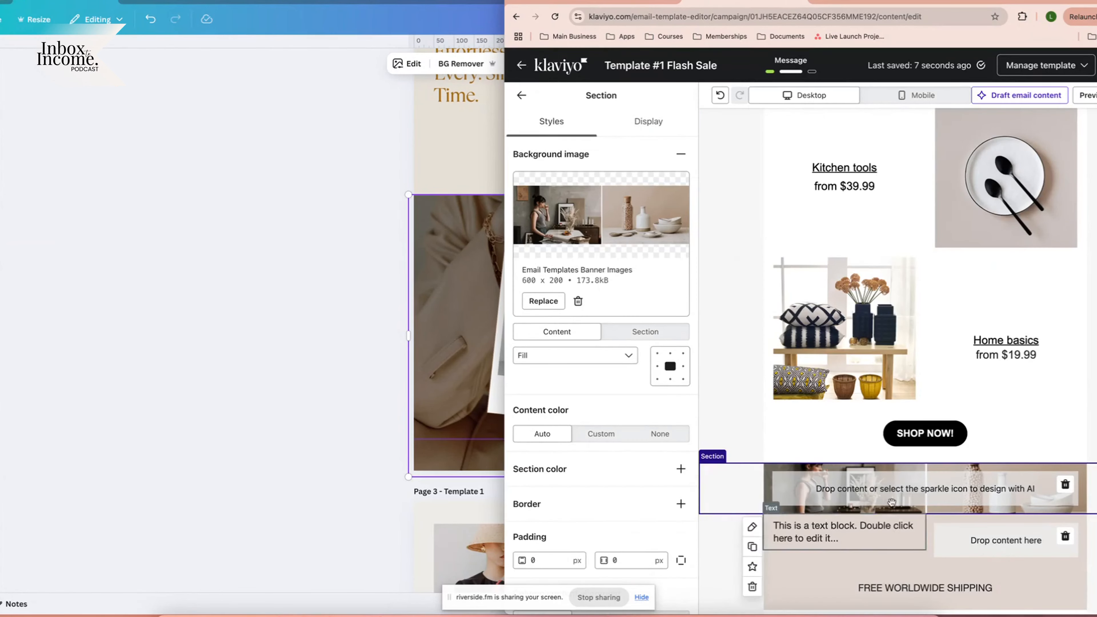
pyautogui.click(521, 95)
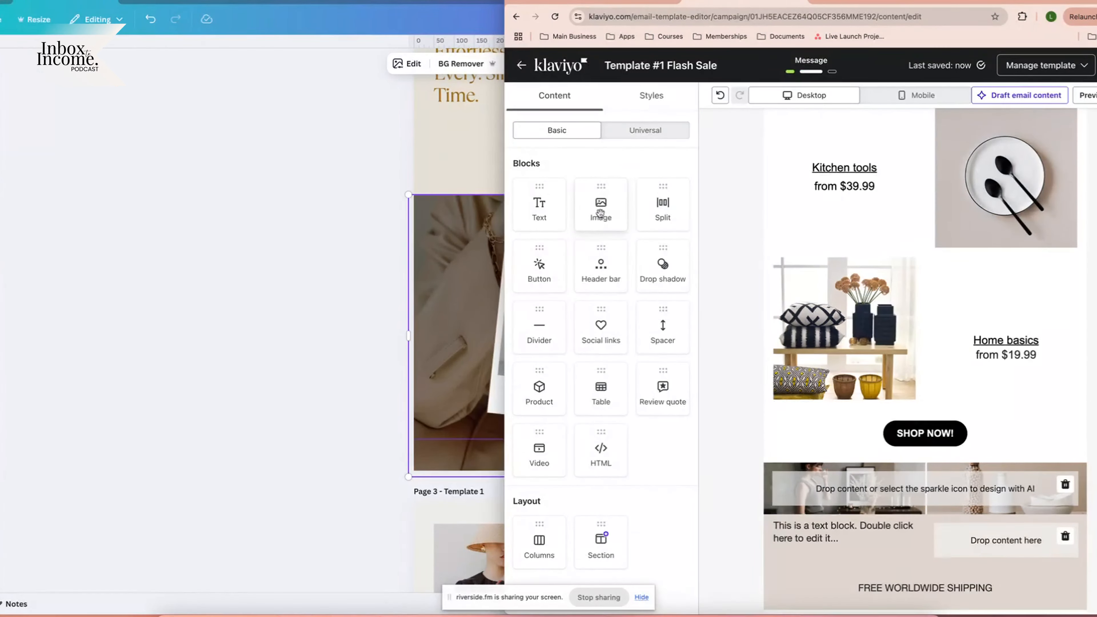
# Place the cheering-woman photo in the section with 150 block padding and 50 image area padding.
pyautogui.moveTo(600, 209); pyautogui.dragTo(911, 460)
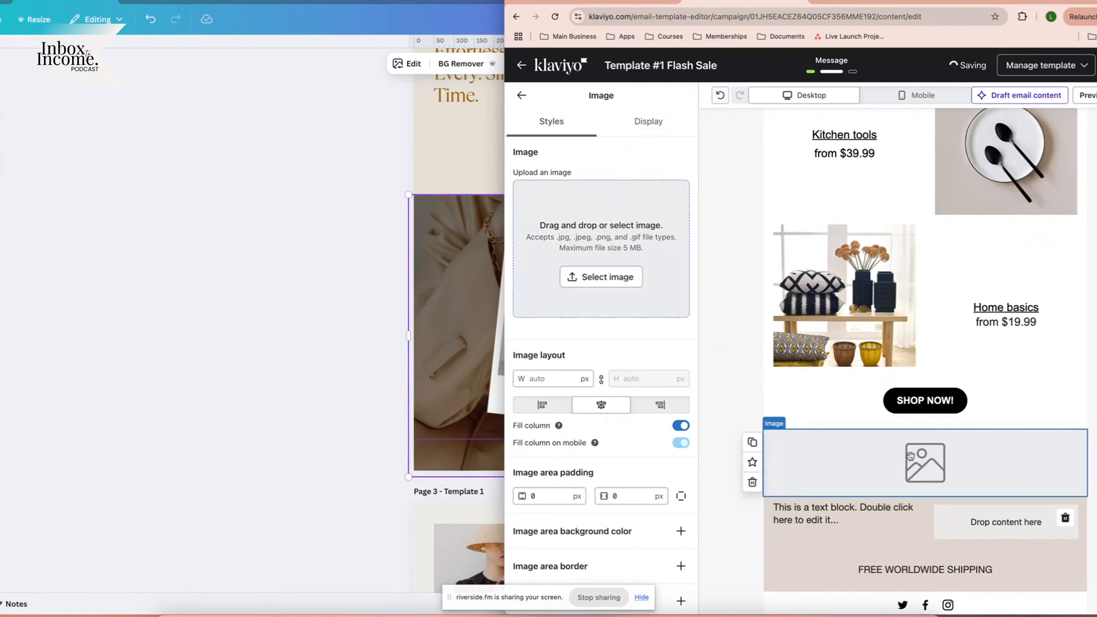
pyautogui.click(601, 277)
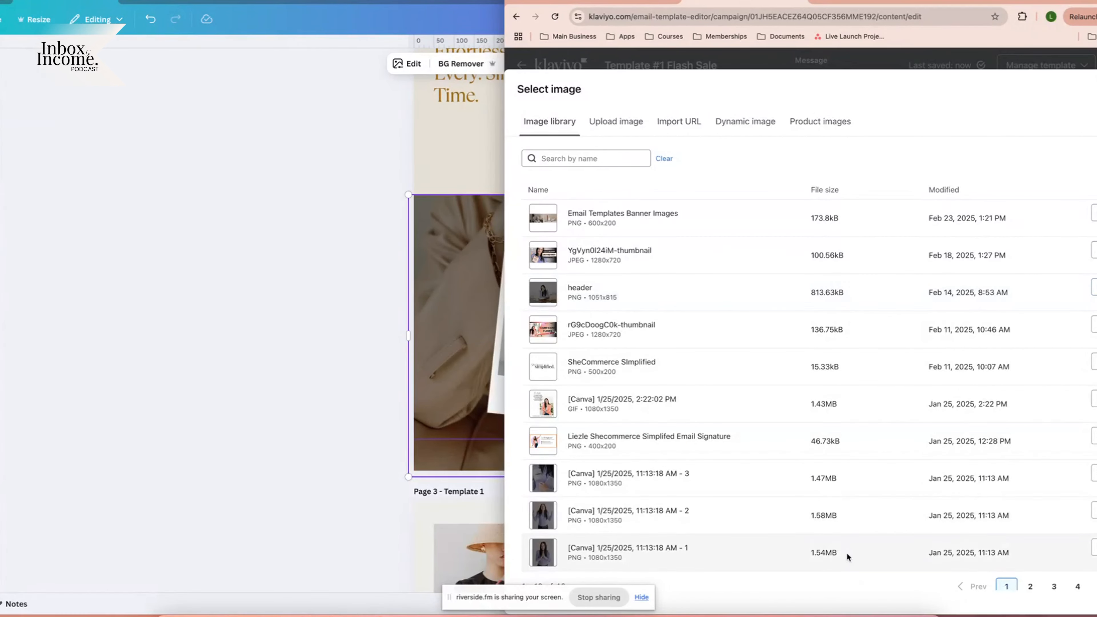
pyautogui.click(829, 515)
pyautogui.scroll(-4, 842, 383)
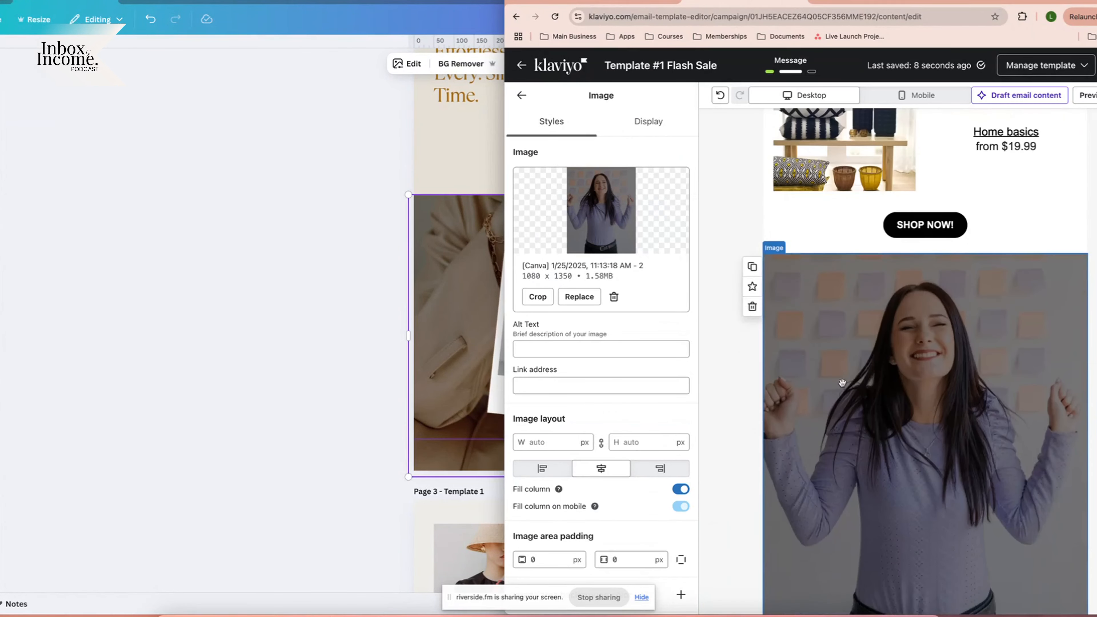
pyautogui.doubleClick(615, 579)
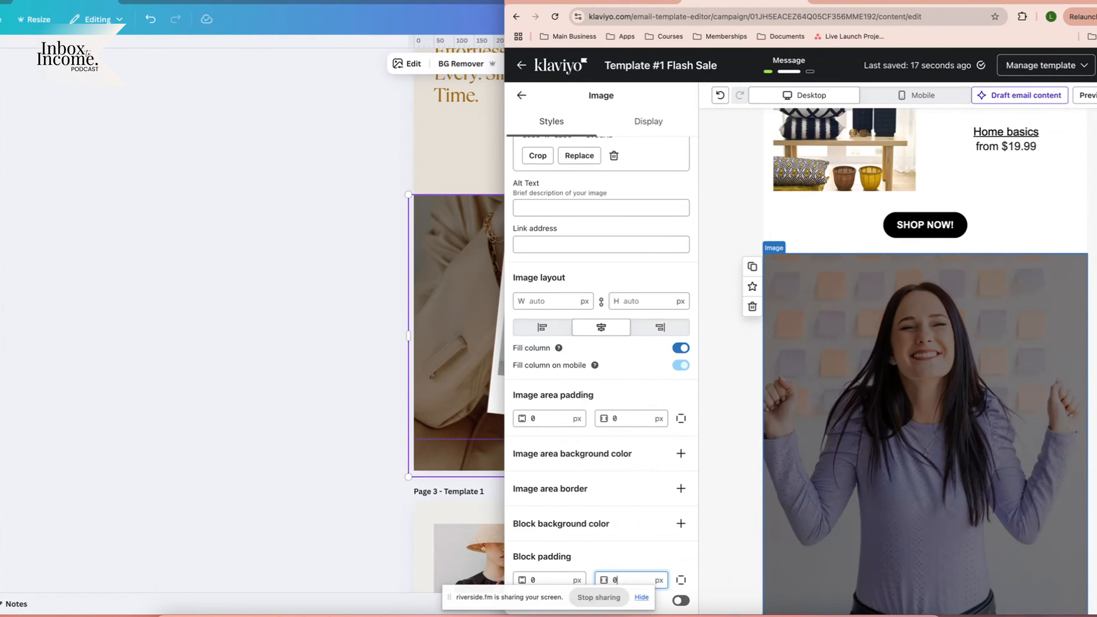
pyautogui.write('150')
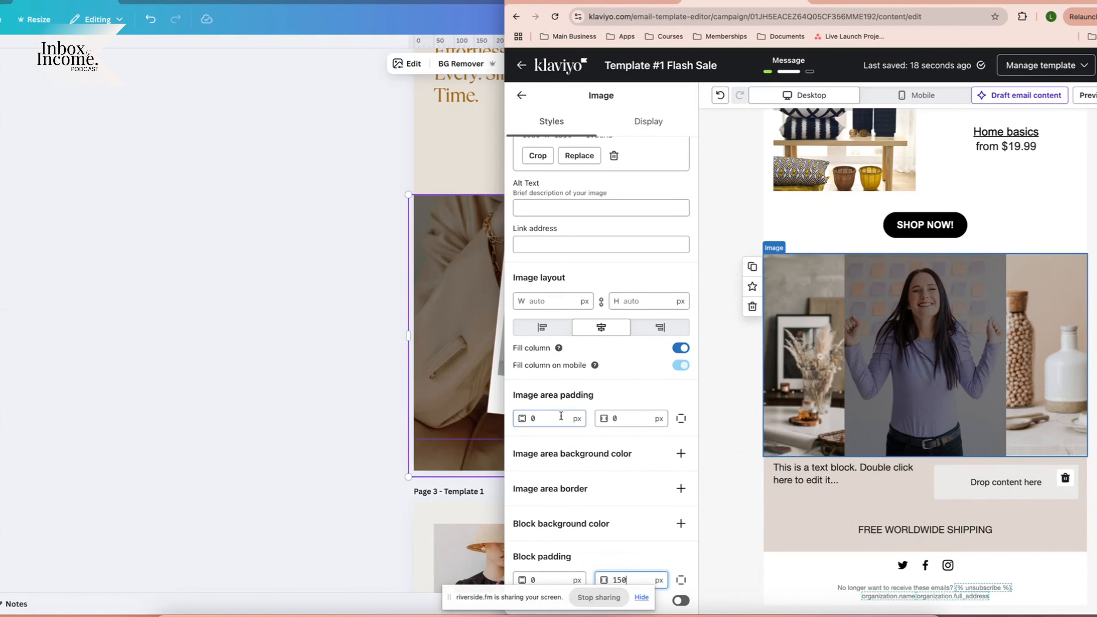
pyautogui.doubleClick(560, 416)
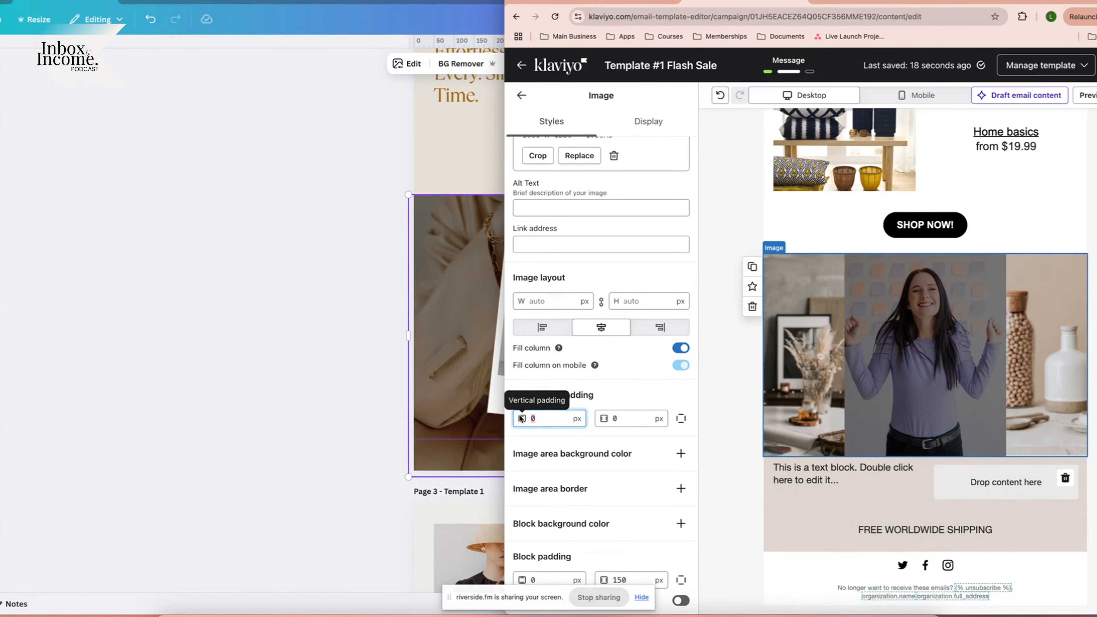
pyautogui.write('50')
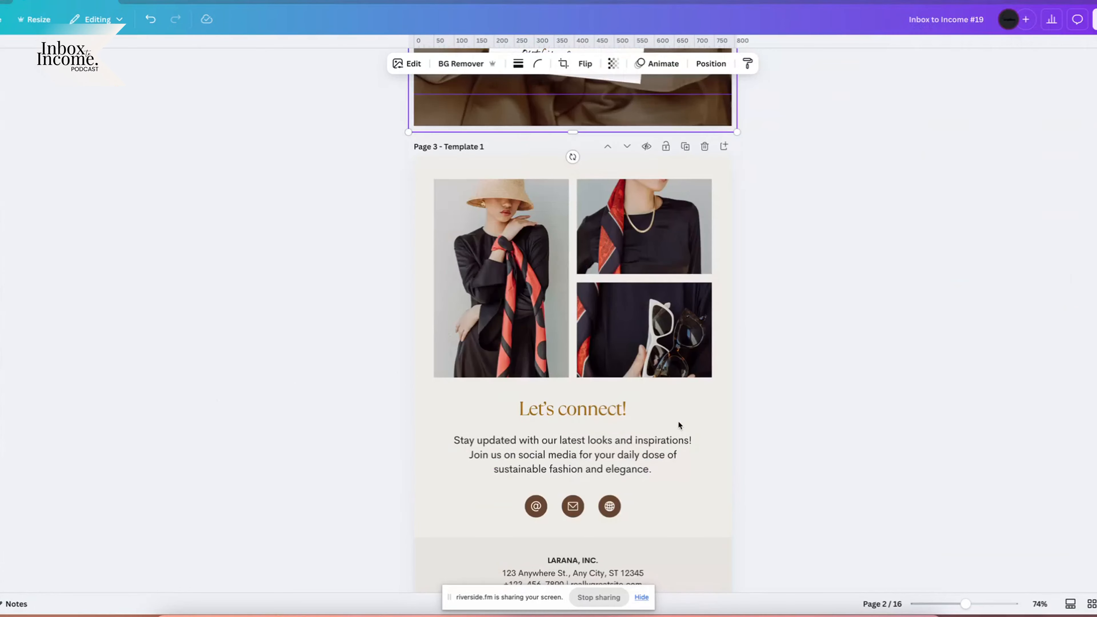
pyautogui.scroll(1, 678, 419)
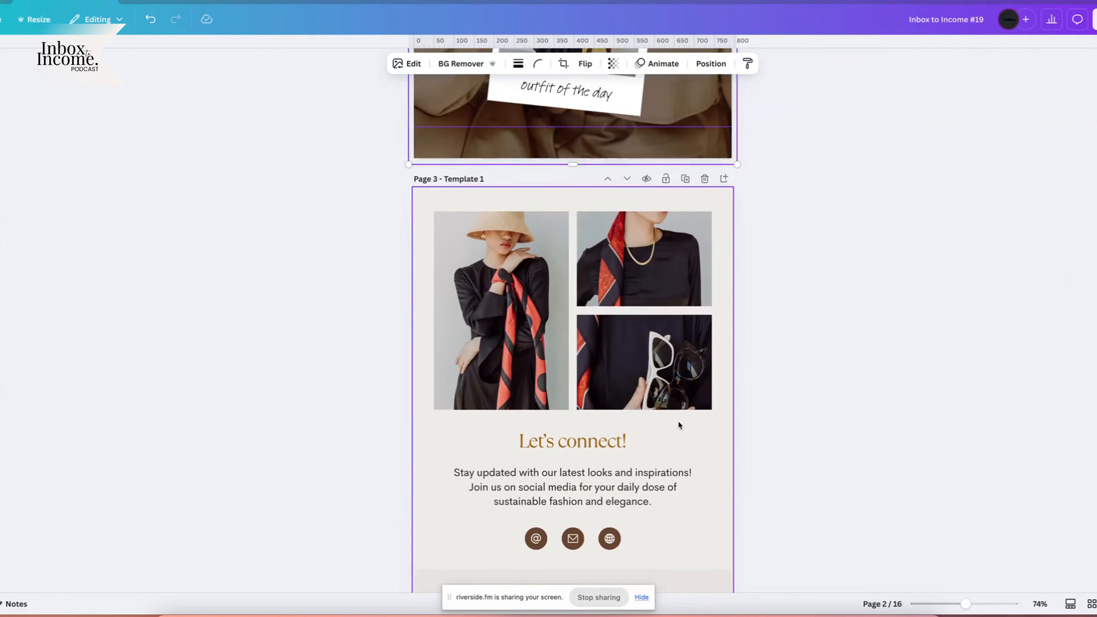